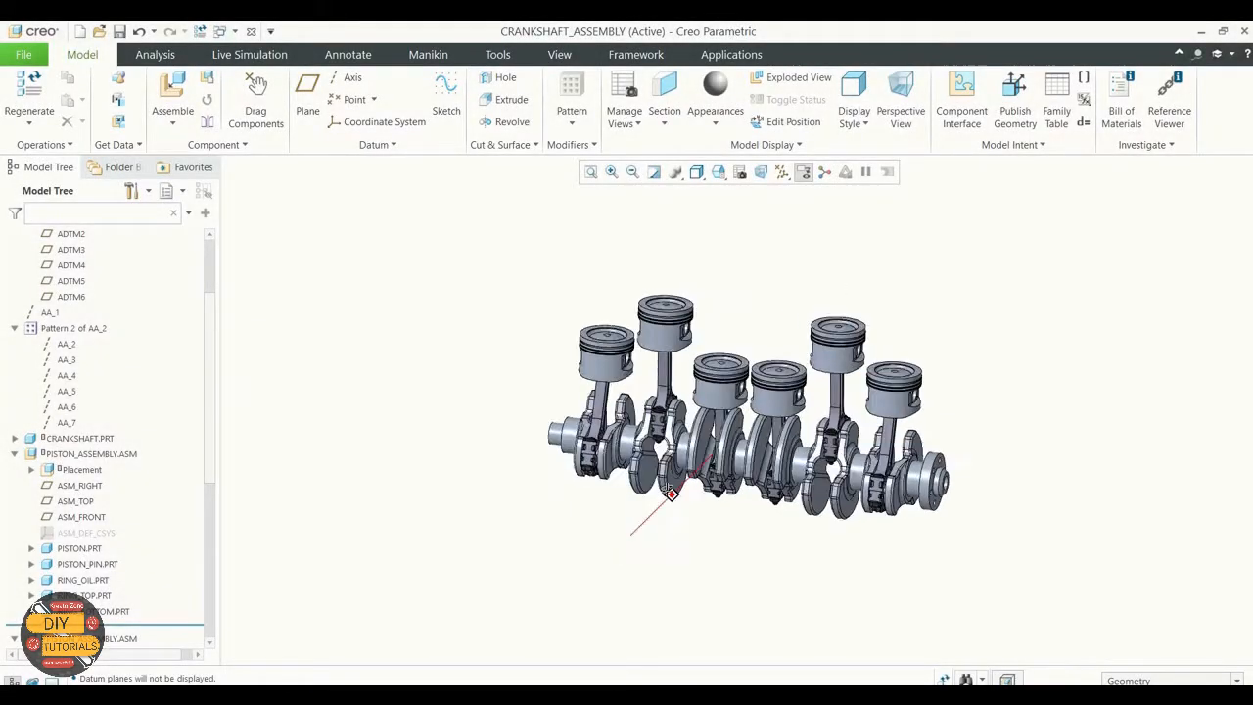
middle_click_drag(626, 470, 653, 492)
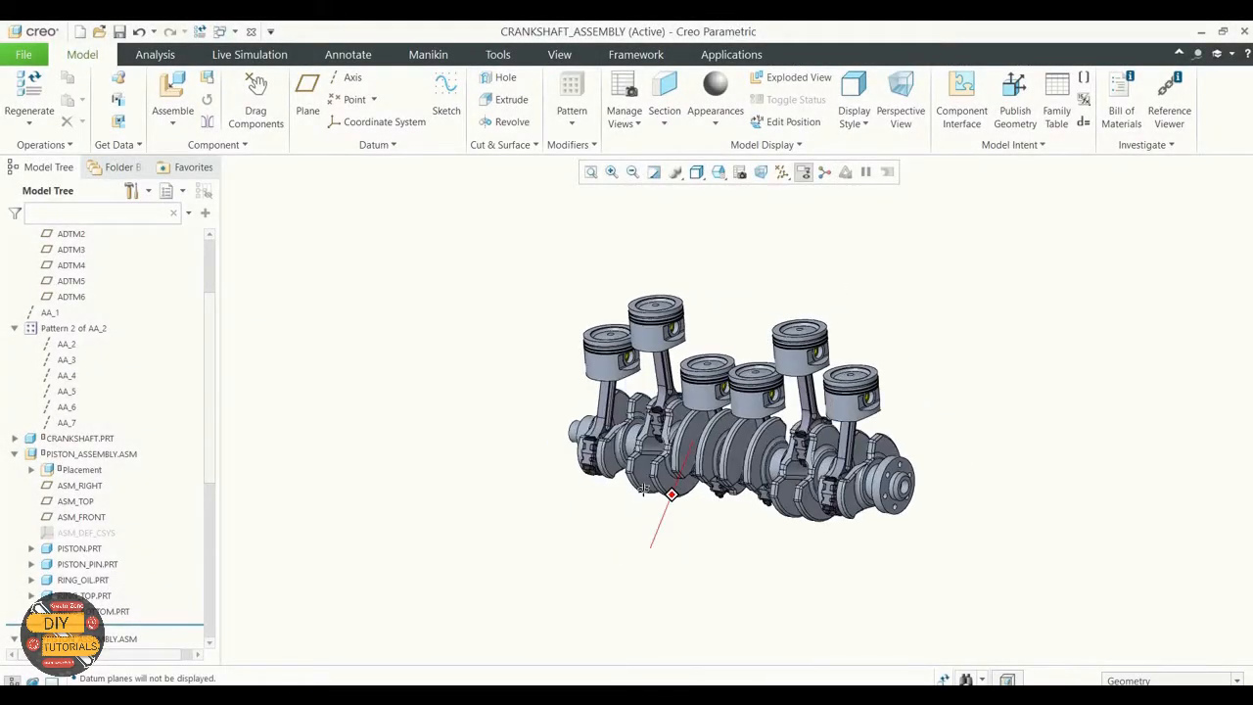
scroll(587, 419, "down", 3)
scroll(590, 421, "up", 2)
scroll(606, 426, "down", 2)
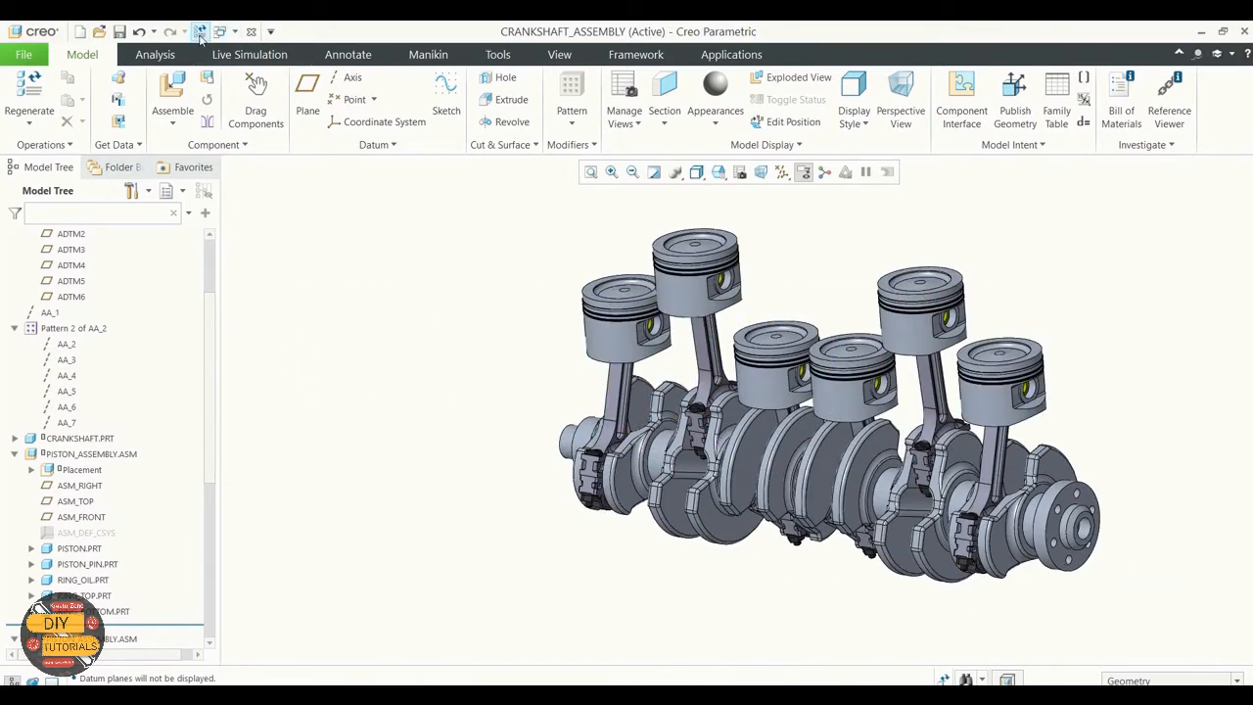
Step: Close the crankshaft assembly and erase the models that are not displayed from the session
left_click(250, 31)
left_click(213, 102)
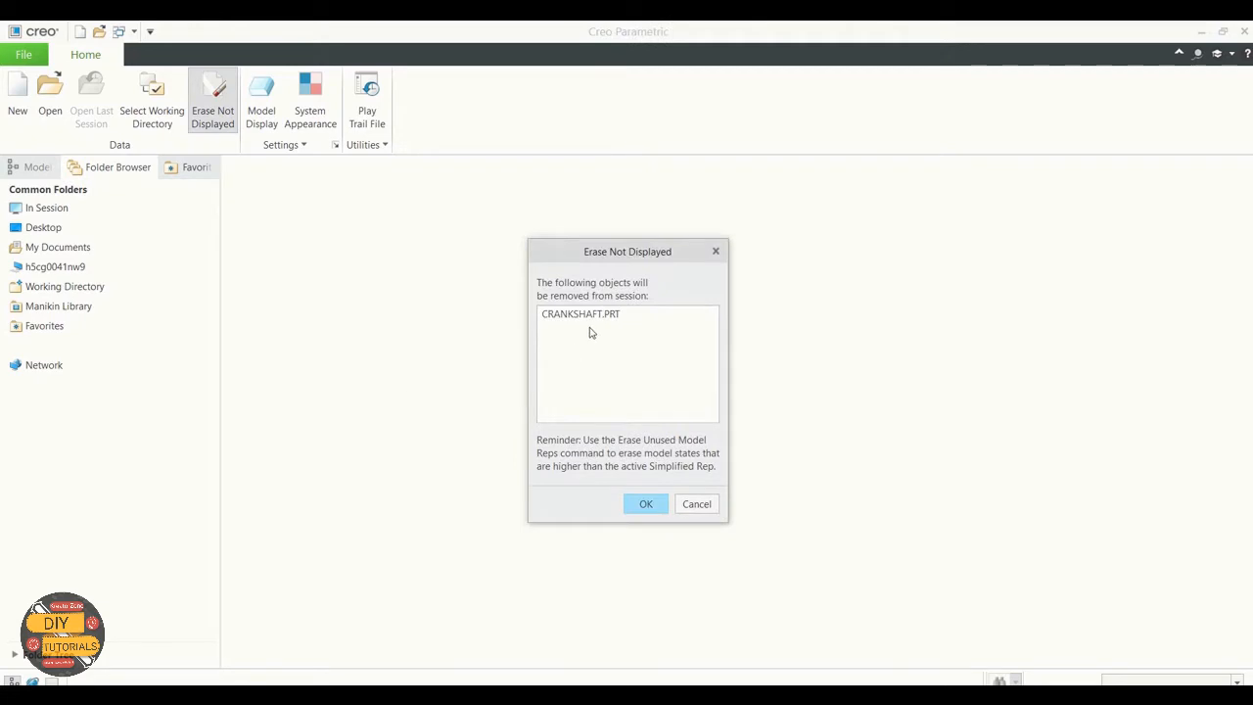
left_click(656, 510)
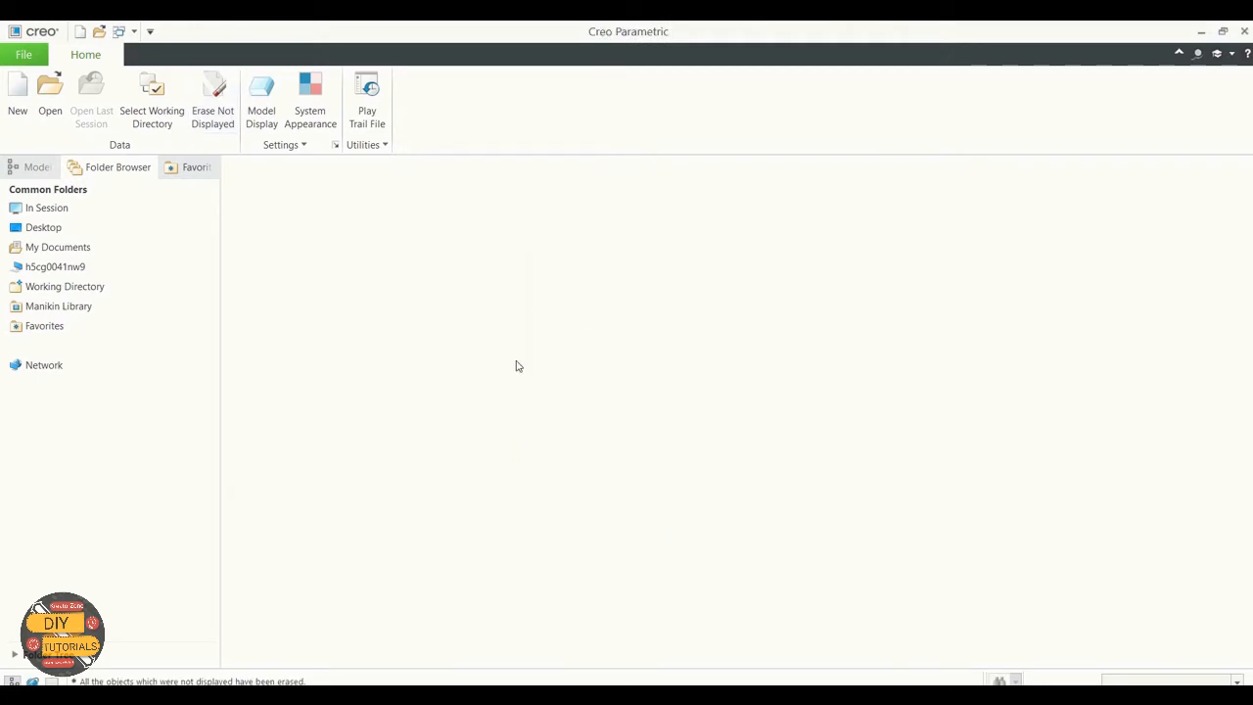
Step: Set the working directory to the Exercise 3 folder in Basic_tutorial and check the part files it contains
left_click(157, 104)
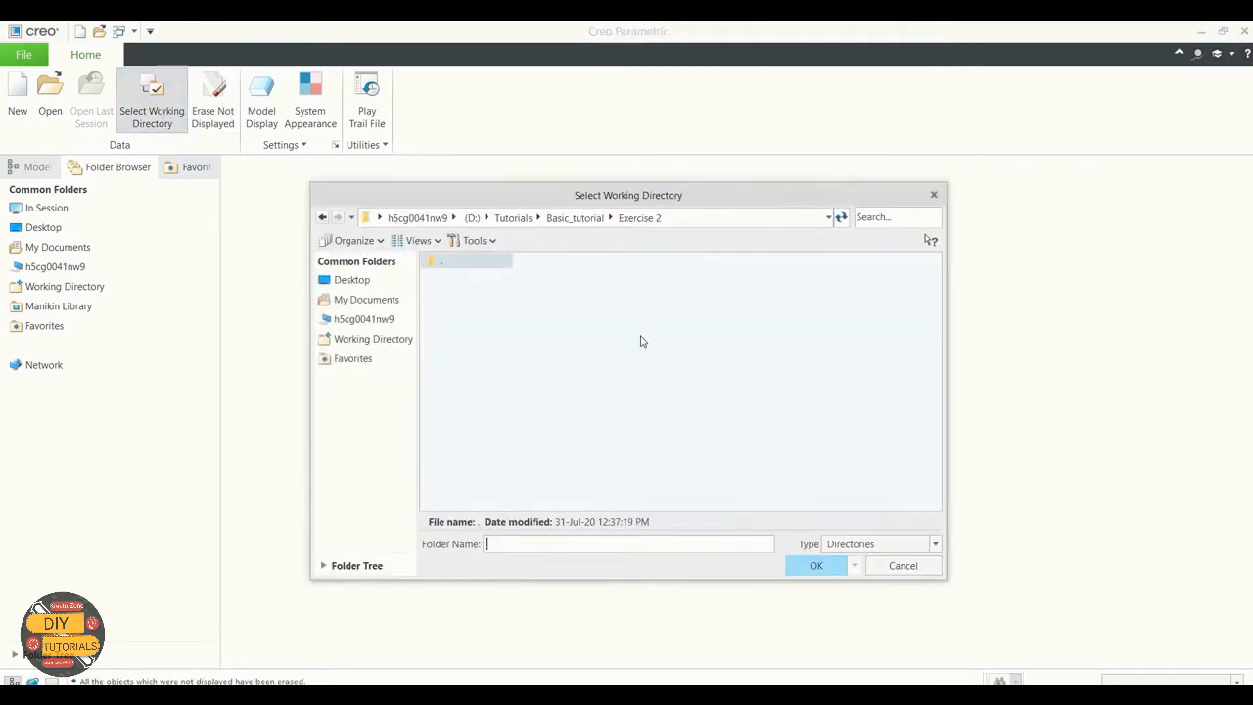
left_click(580, 219)
double_click(467, 292)
left_click(794, 564)
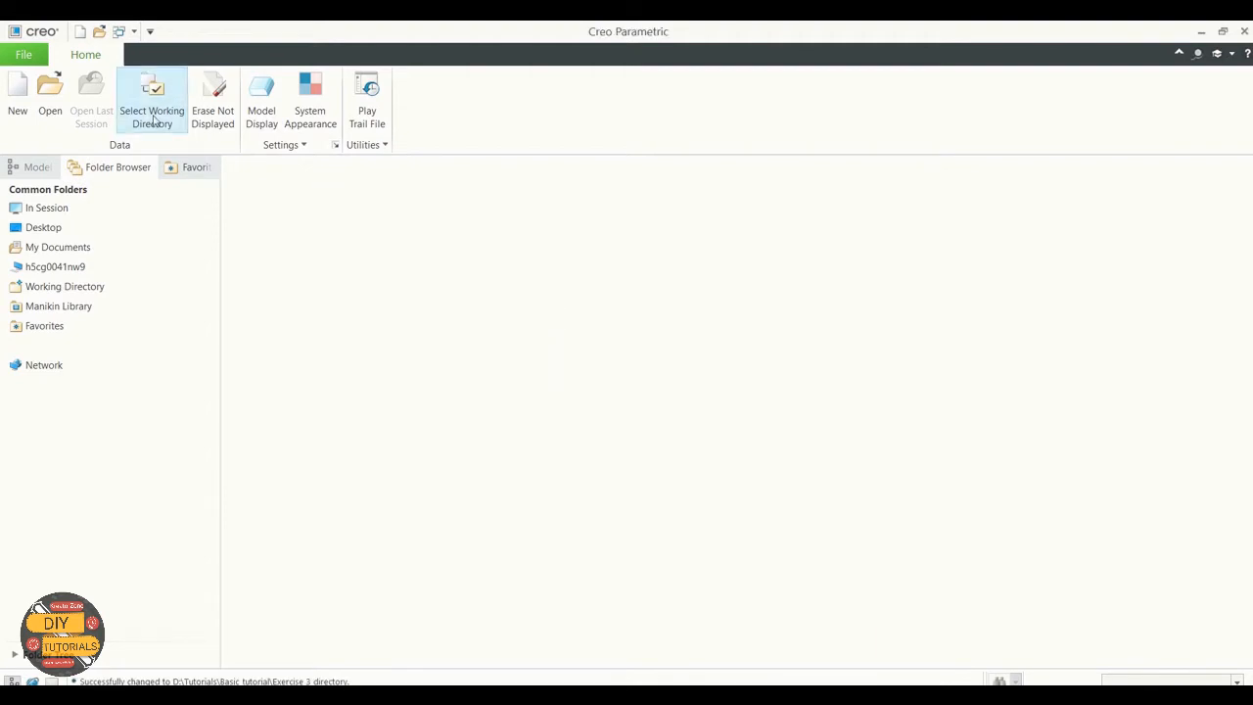
left_click(50, 95)
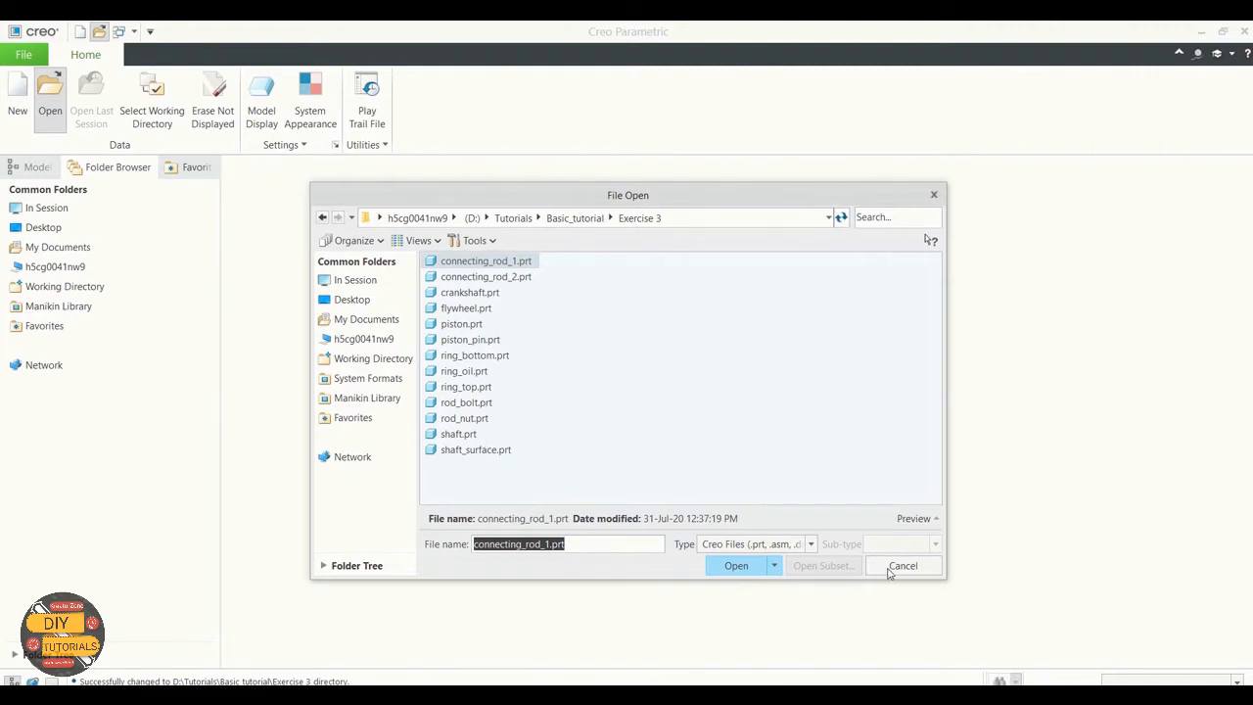
left_click(900, 566)
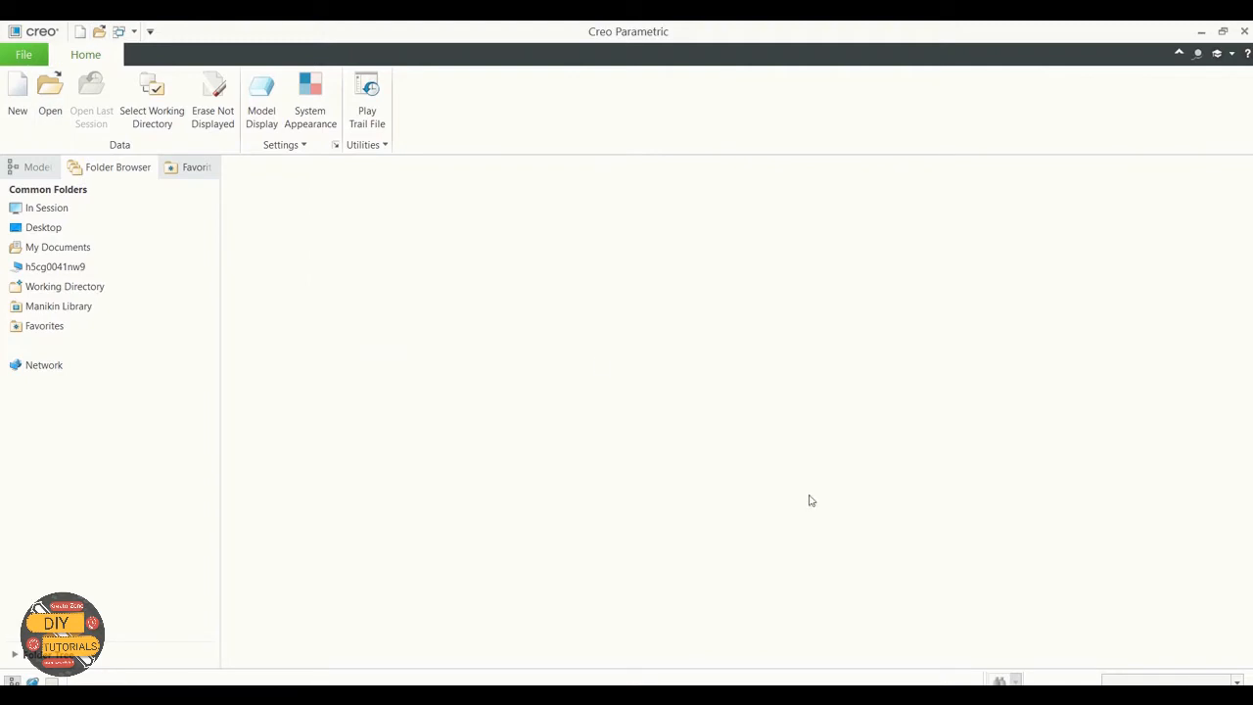
Step: Create a new design assembly with the file name Piston_Assembly, without using the default template
left_click(17, 98)
left_click(483, 299)
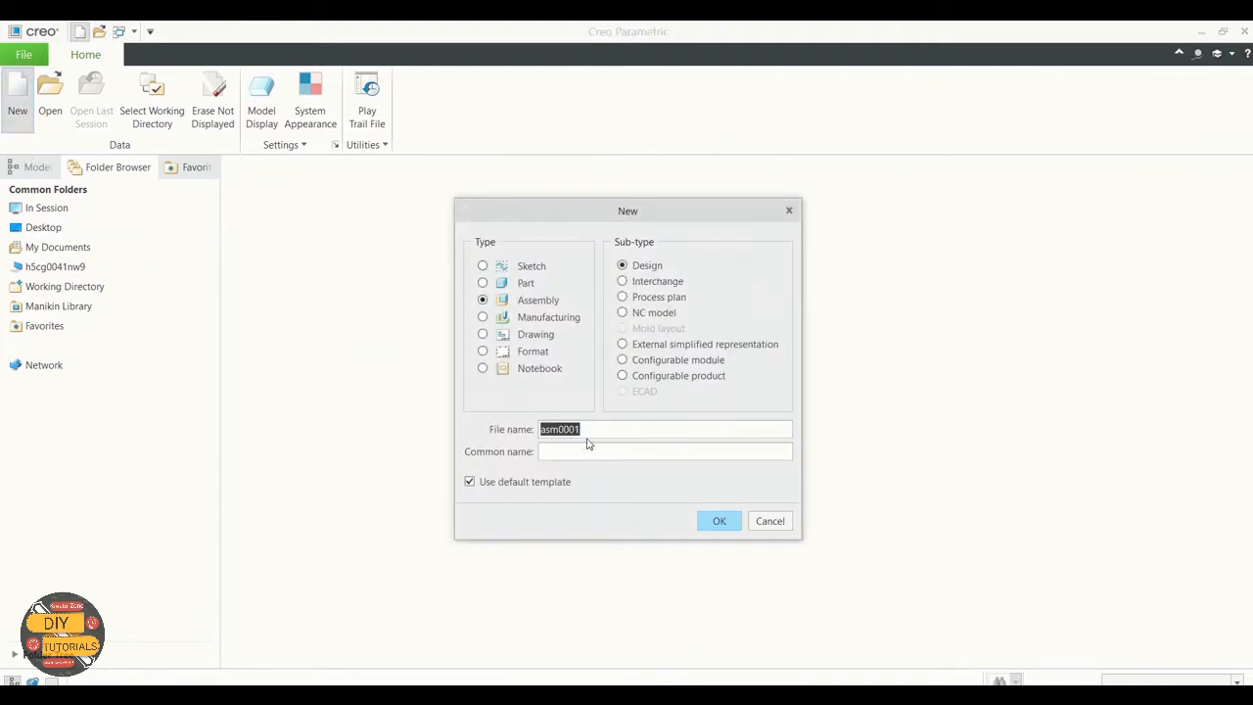
left_click(590, 430)
left_click_drag(590, 431, 515, 428)
key("BackSpace")
type("Pi")
type("ston_Assemb")
type("Piass")
left_click(469, 482)
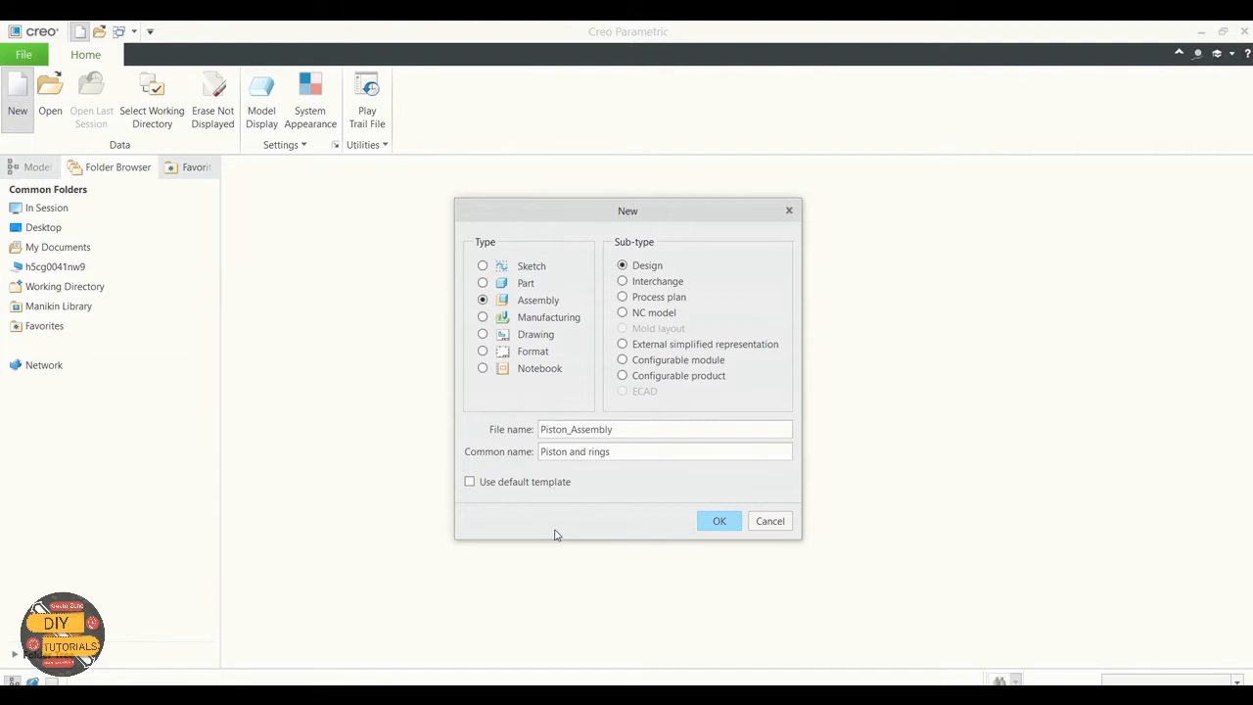
left_click(718, 521)
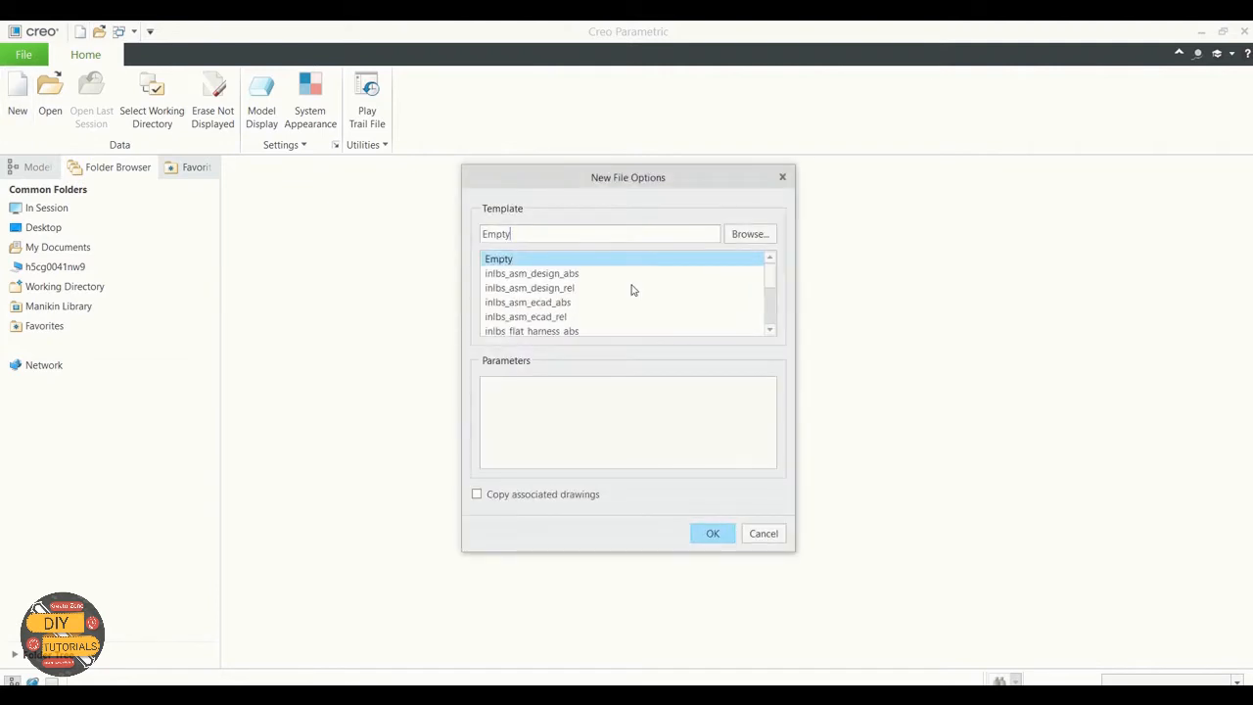
Step: Choose the mmns_asm_design_abs template, with the description Piston Assembly and XYZ as modeled by, and create the assembly
scroll(630, 287, "down", 3)
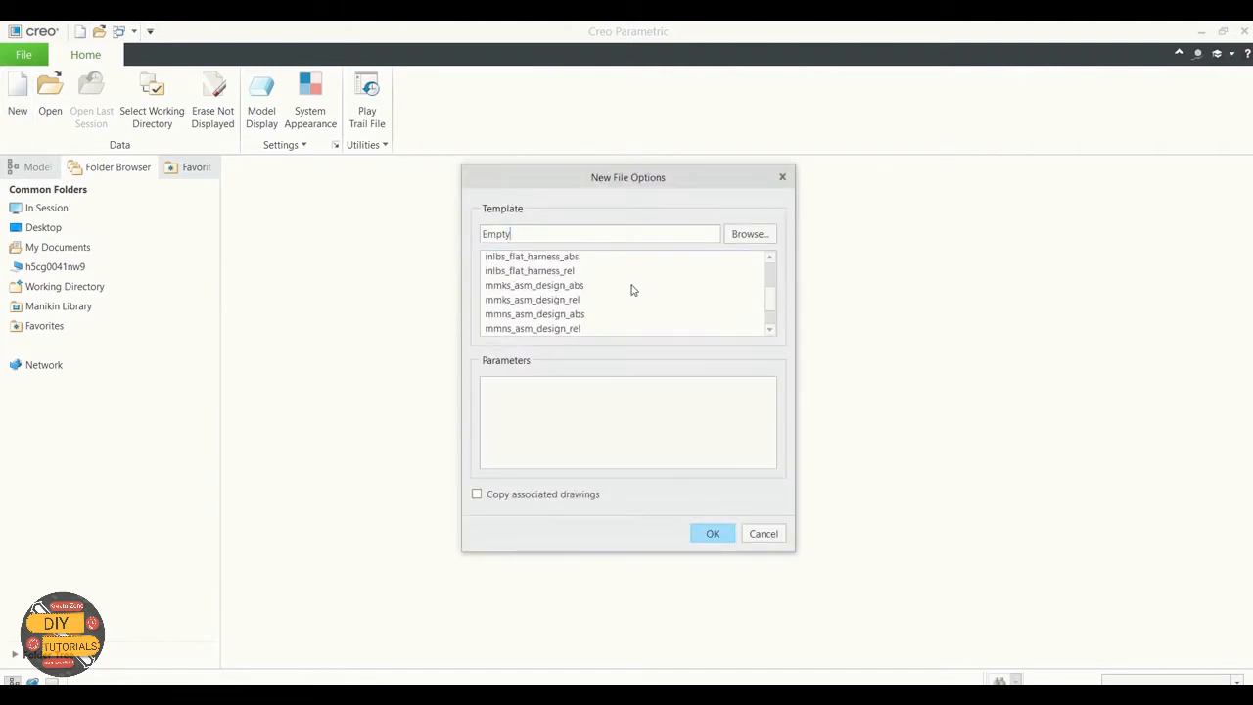
left_click(561, 314)
scroll(574, 315, "down", 1)
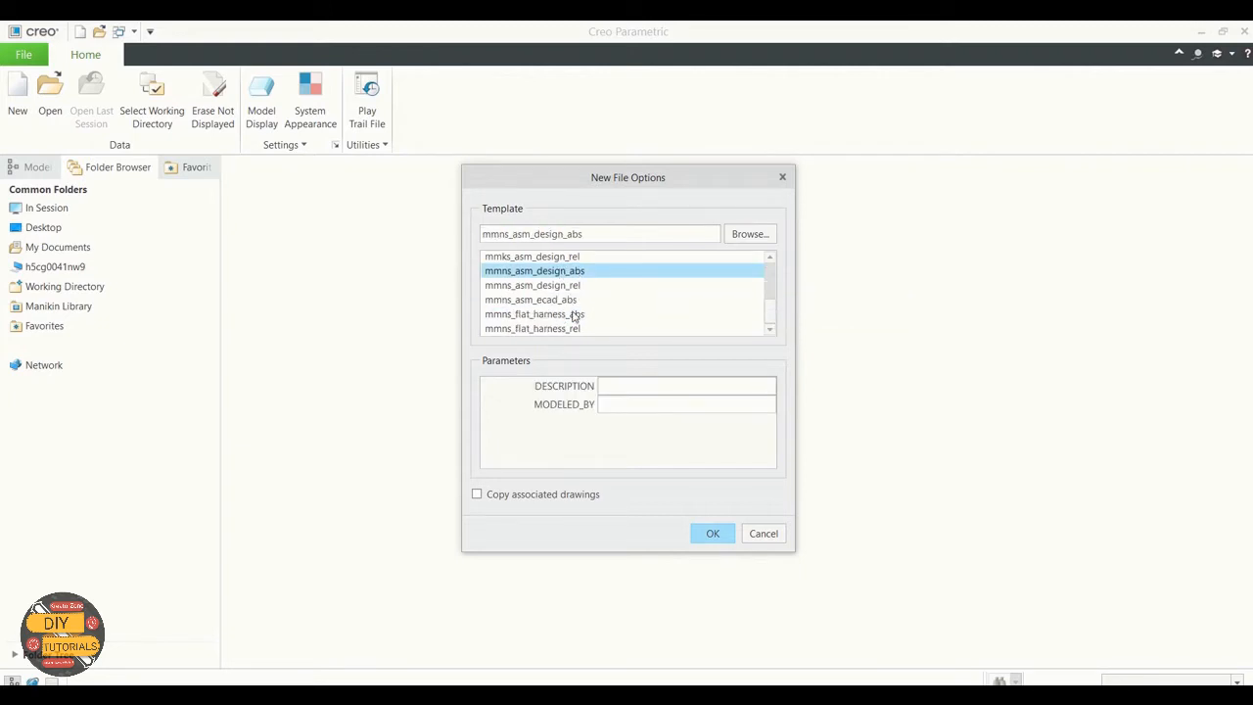
scroll(575, 315, "up", 2)
scroll(574, 315, "down", 2)
type("ssembly")
left_click(711, 534)
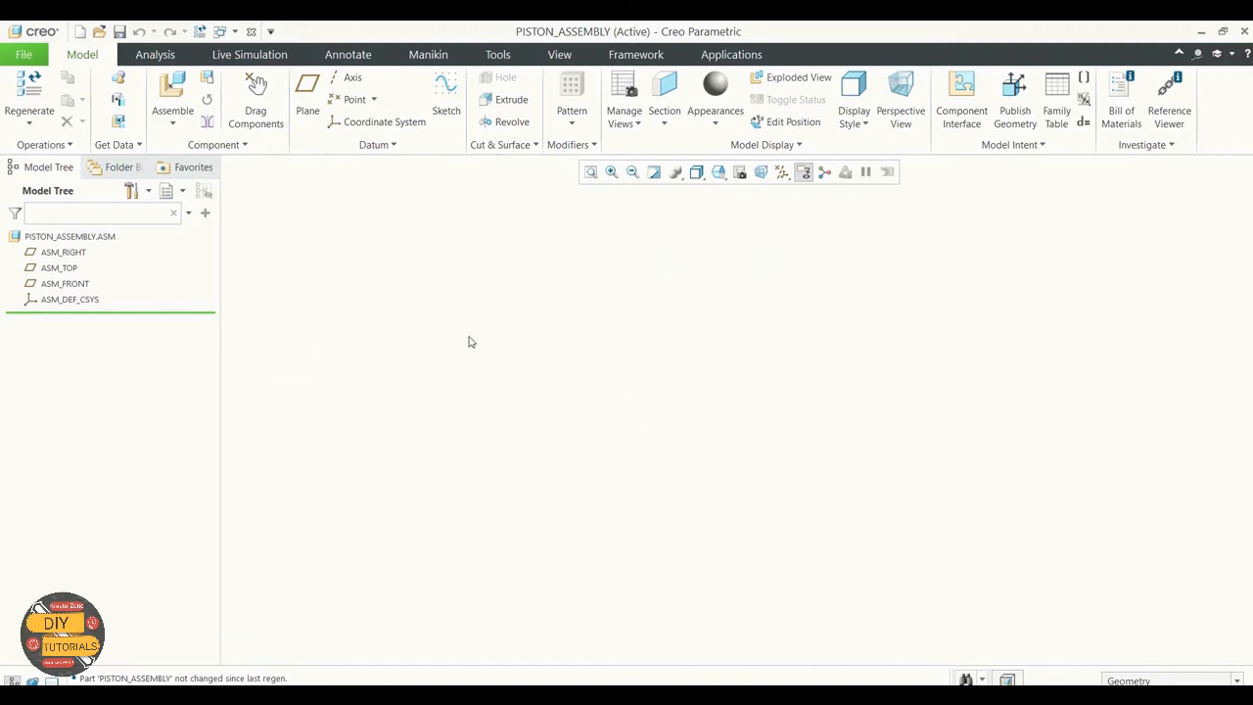
Step: Review the assembly's parameters, widening the value and name columns so the DESCRIPTION and MODELED_BY entries are readable
left_click(498, 55)
left_click(571, 82)
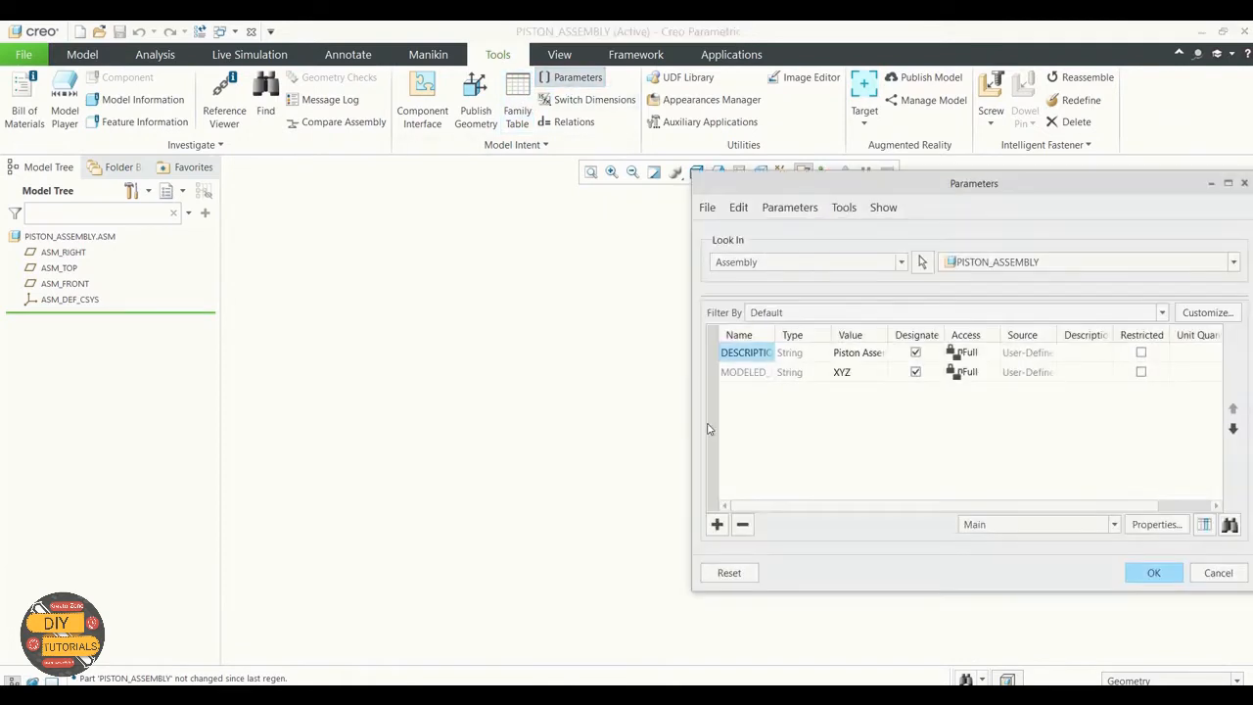
left_click_drag(883, 194, 576, 179)
left_click_drag(606, 320, 647, 321)
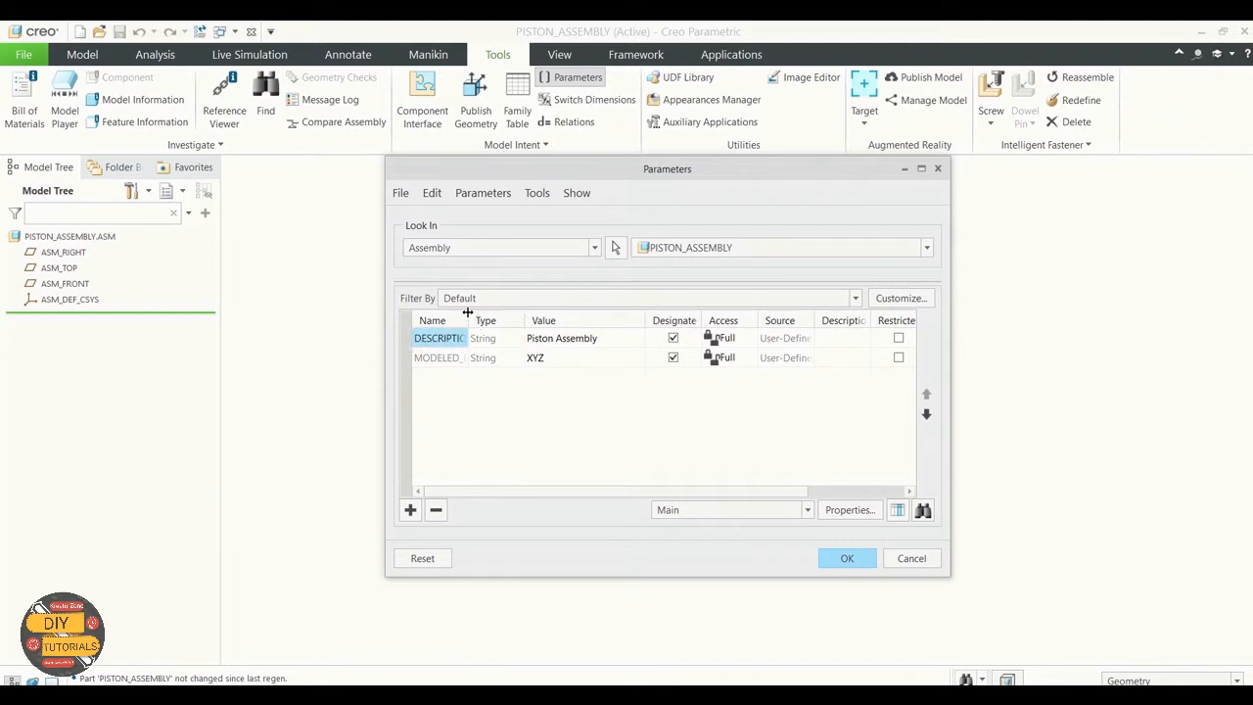
left_click_drag(470, 320, 552, 320)
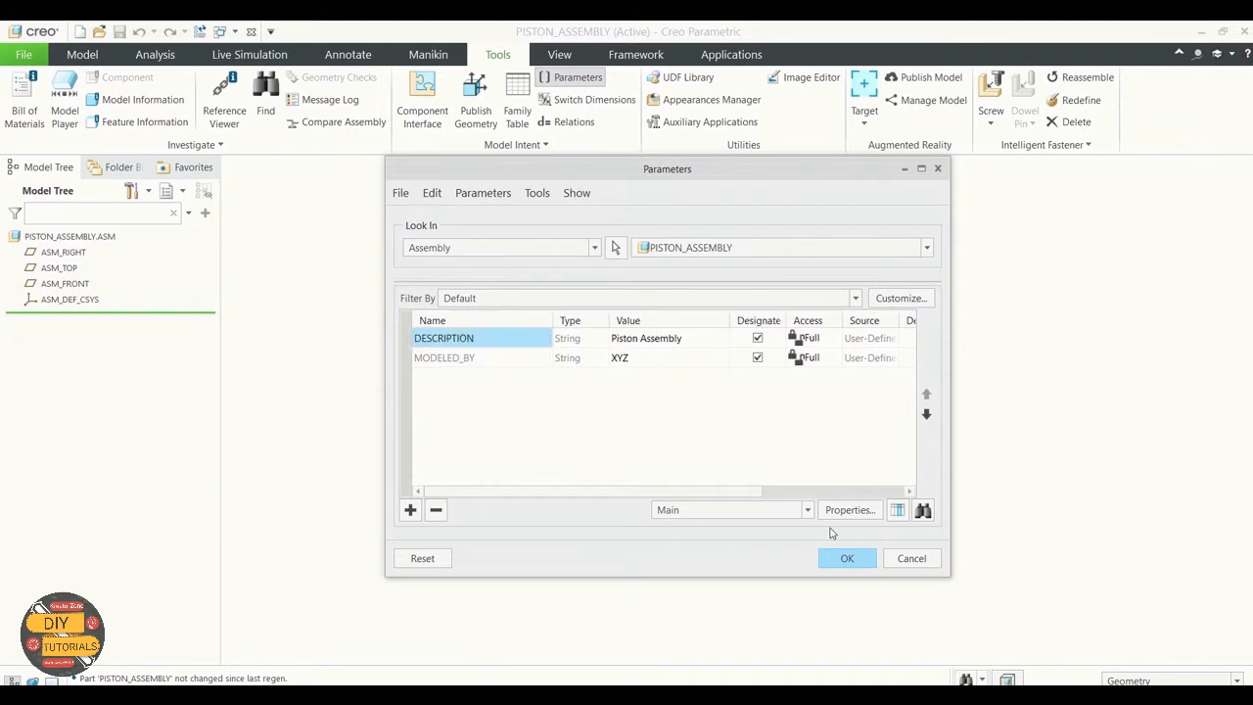
left_click(846, 558)
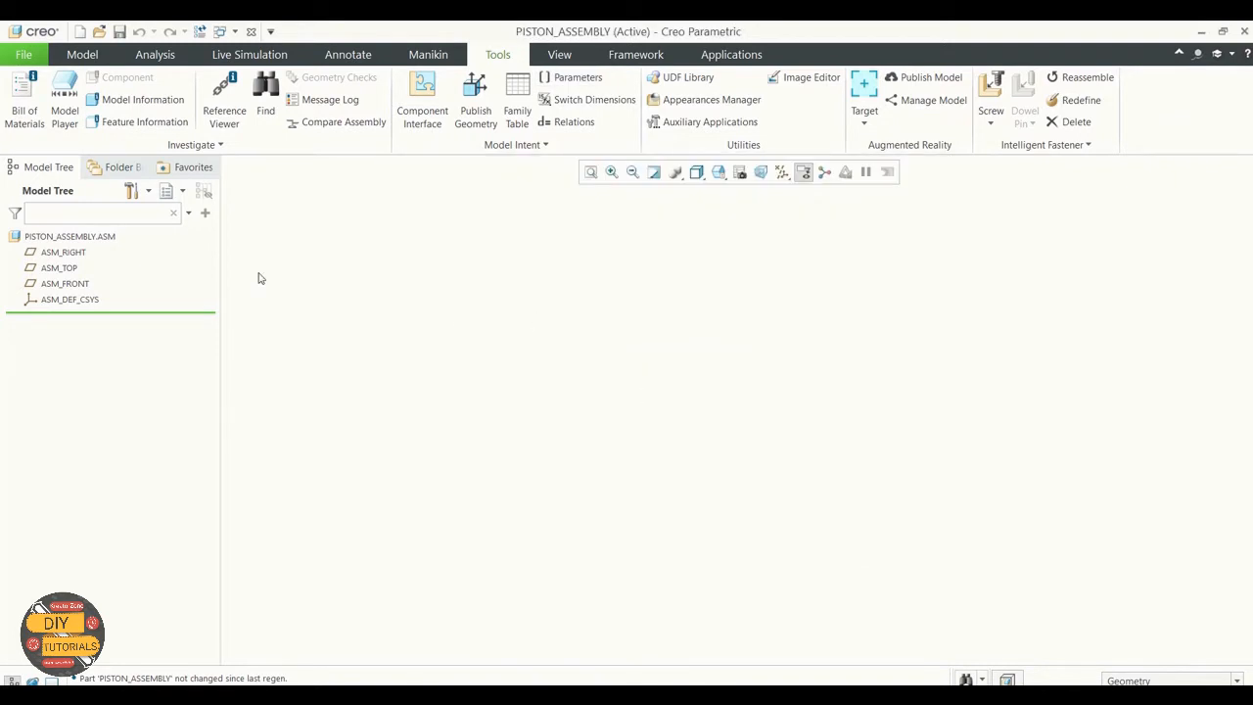
Step: Bring piston.prt into the assembly as the first component
left_click(83, 55)
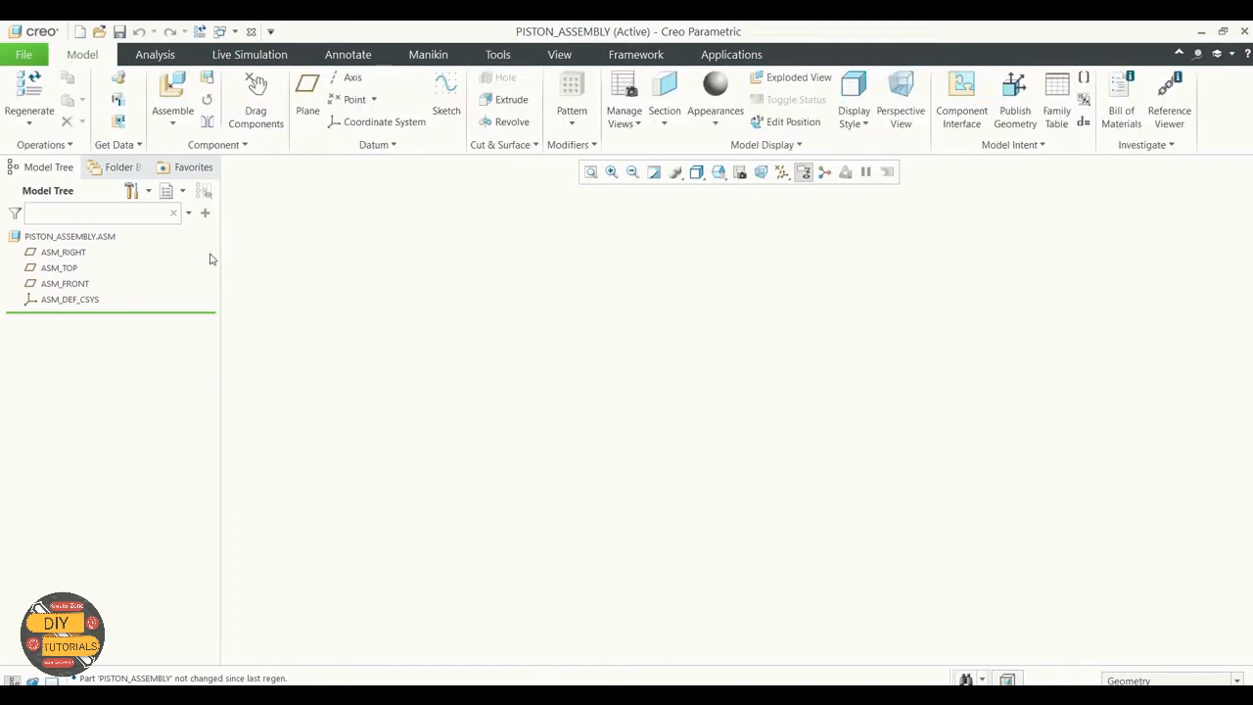
left_click(180, 122)
left_click(191, 142)
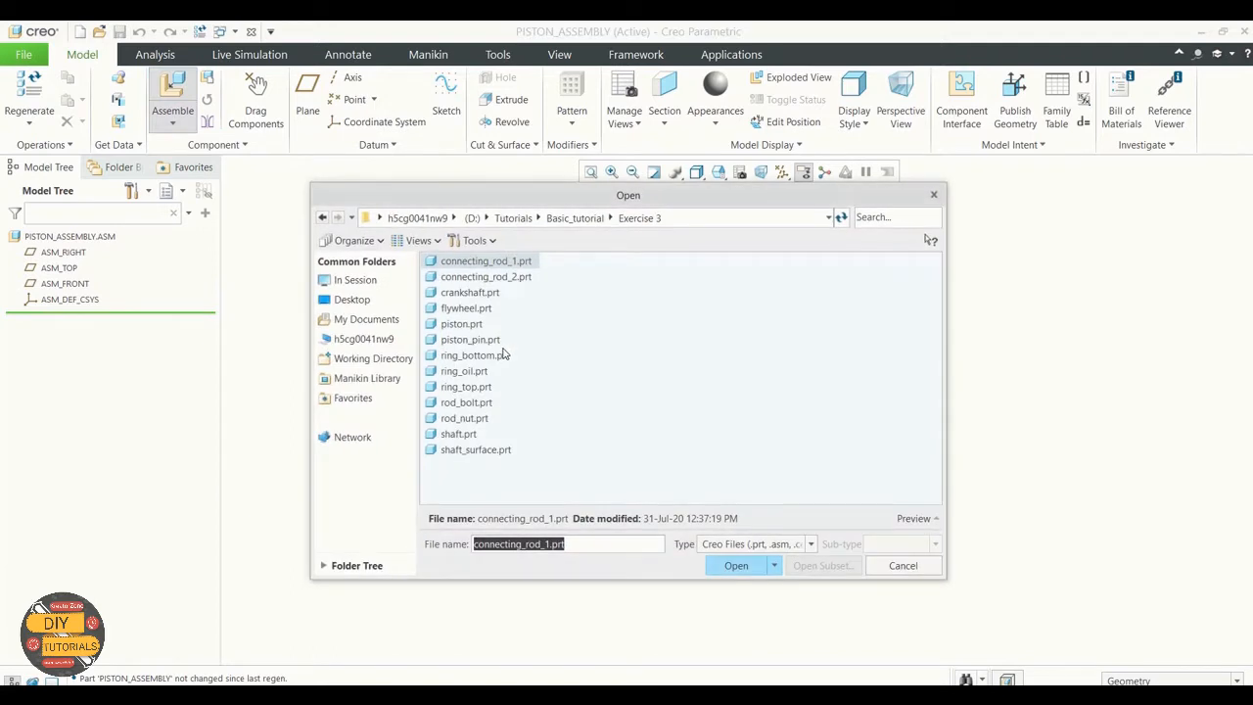
left_click(476, 327)
left_click(734, 565)
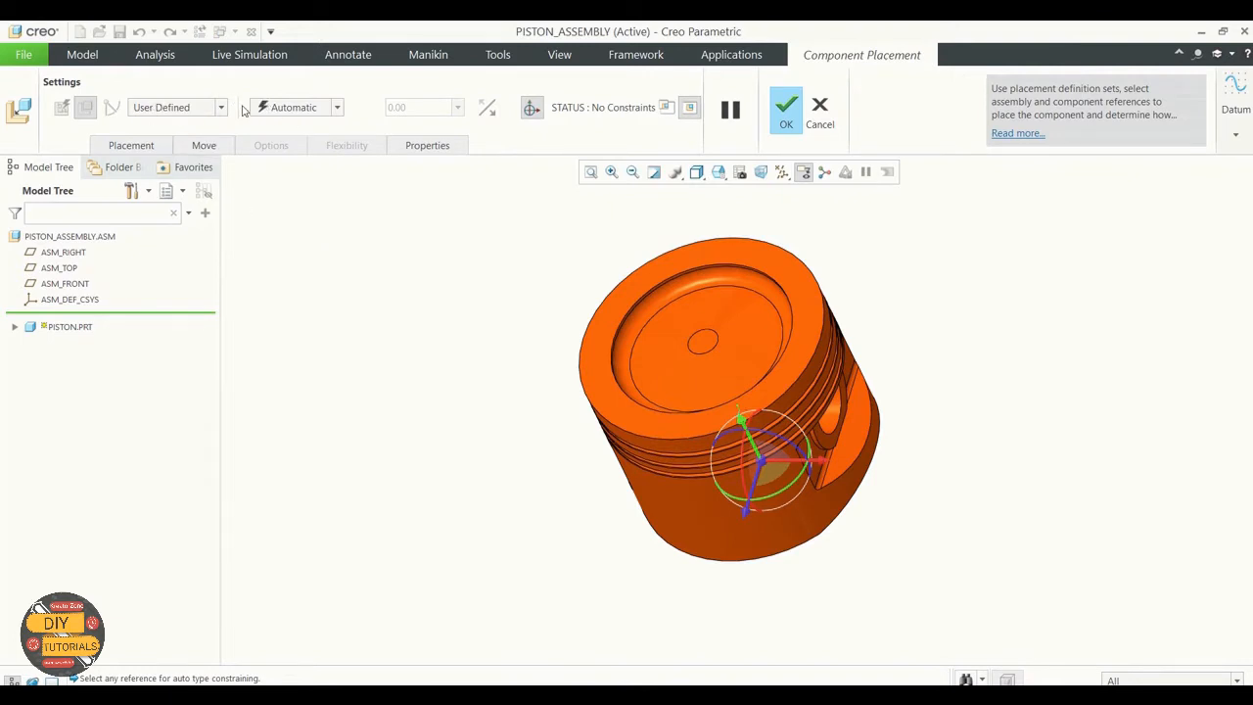
Step: Constrain the piston with the Default constraint, display the datum planes, and accept the placement
left_click(337, 108)
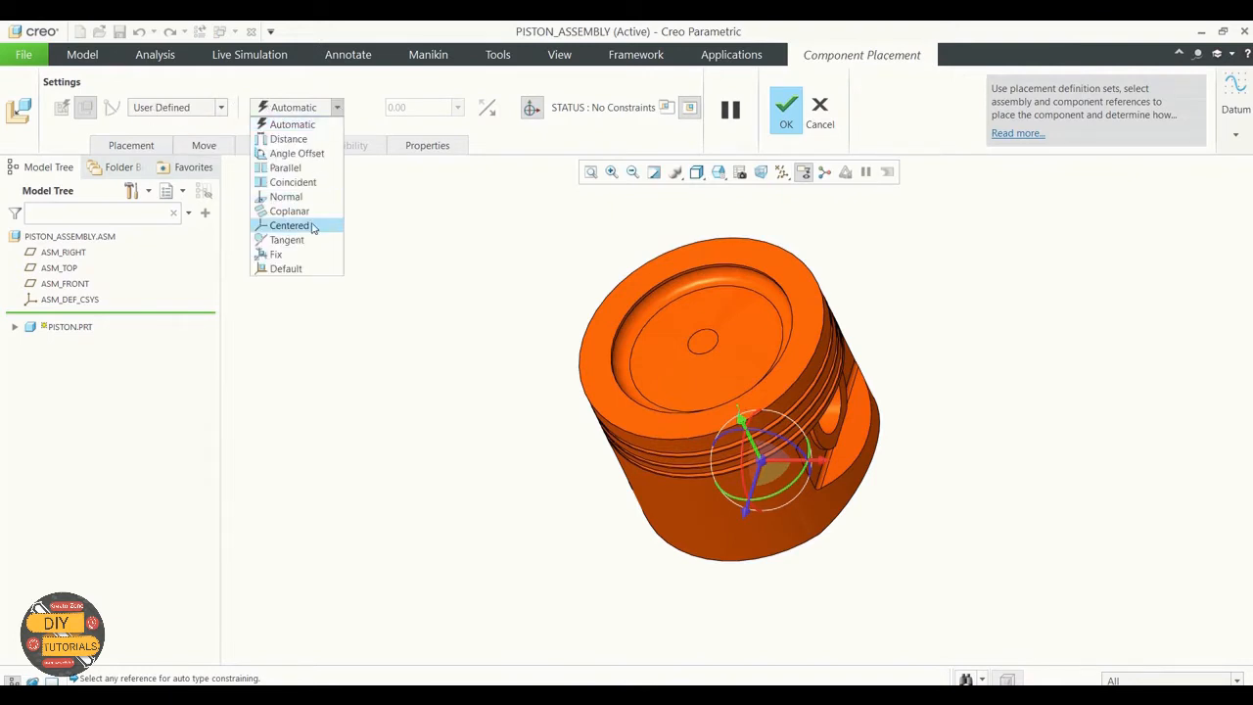
left_click(286, 268)
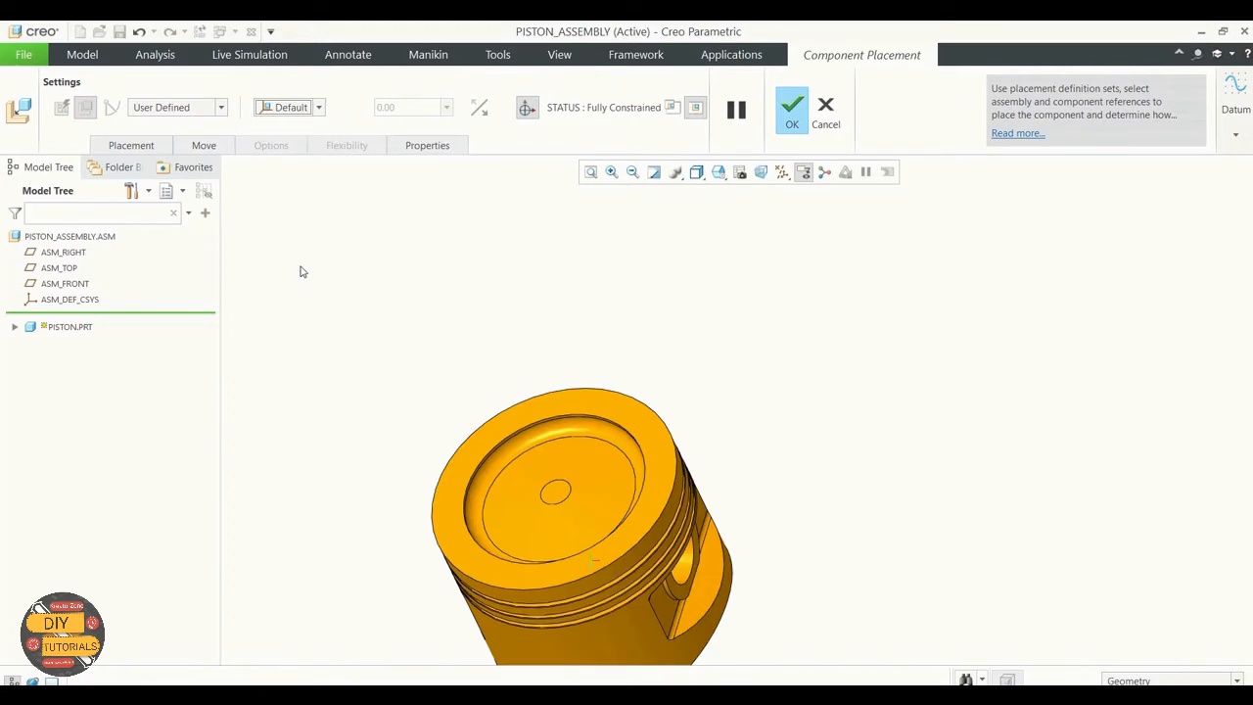
left_click(784, 173)
left_click(783, 260)
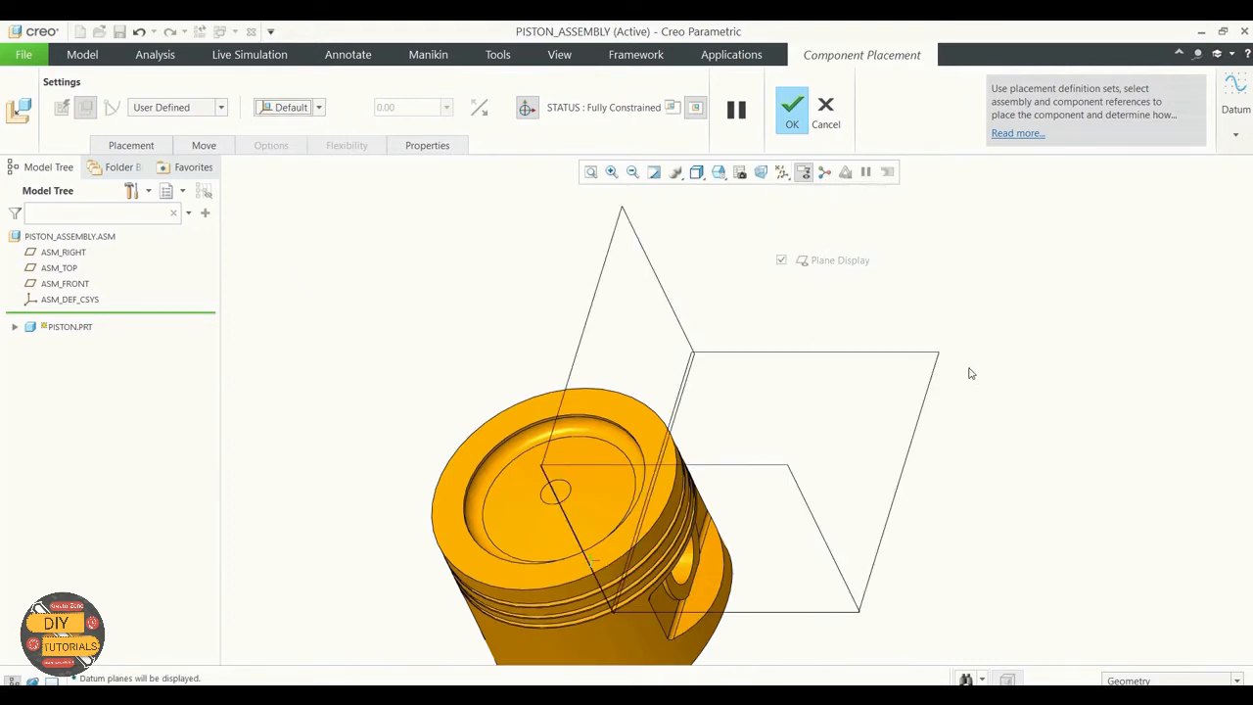
scroll(970, 372, "up", 1)
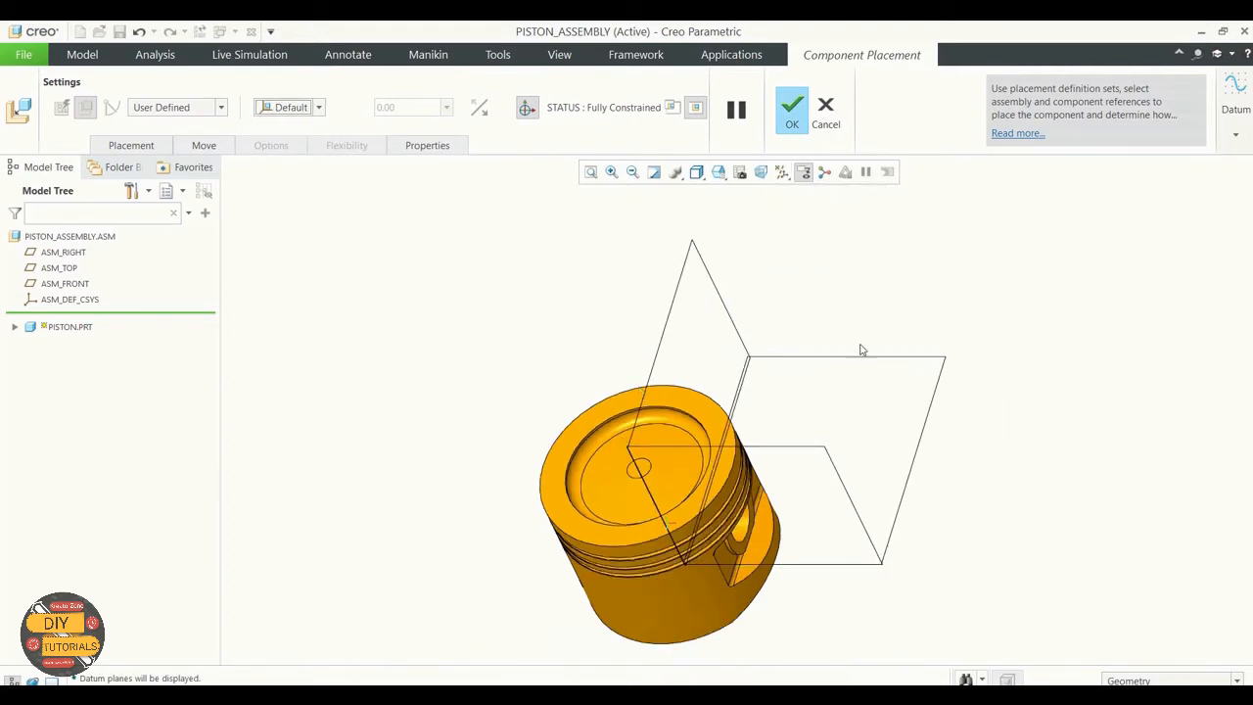
left_click(792, 116)
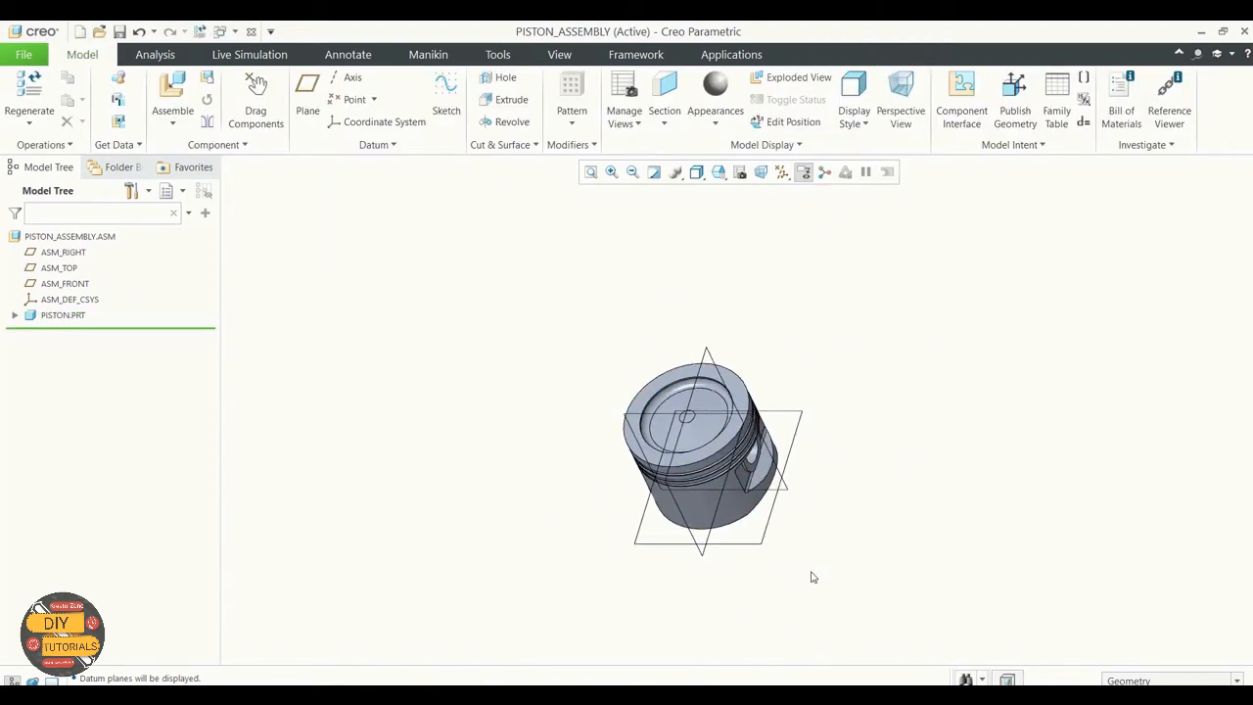
Step: Bring piston_pin.prt into the assembly for placement
scroll(758, 507, "down", 2)
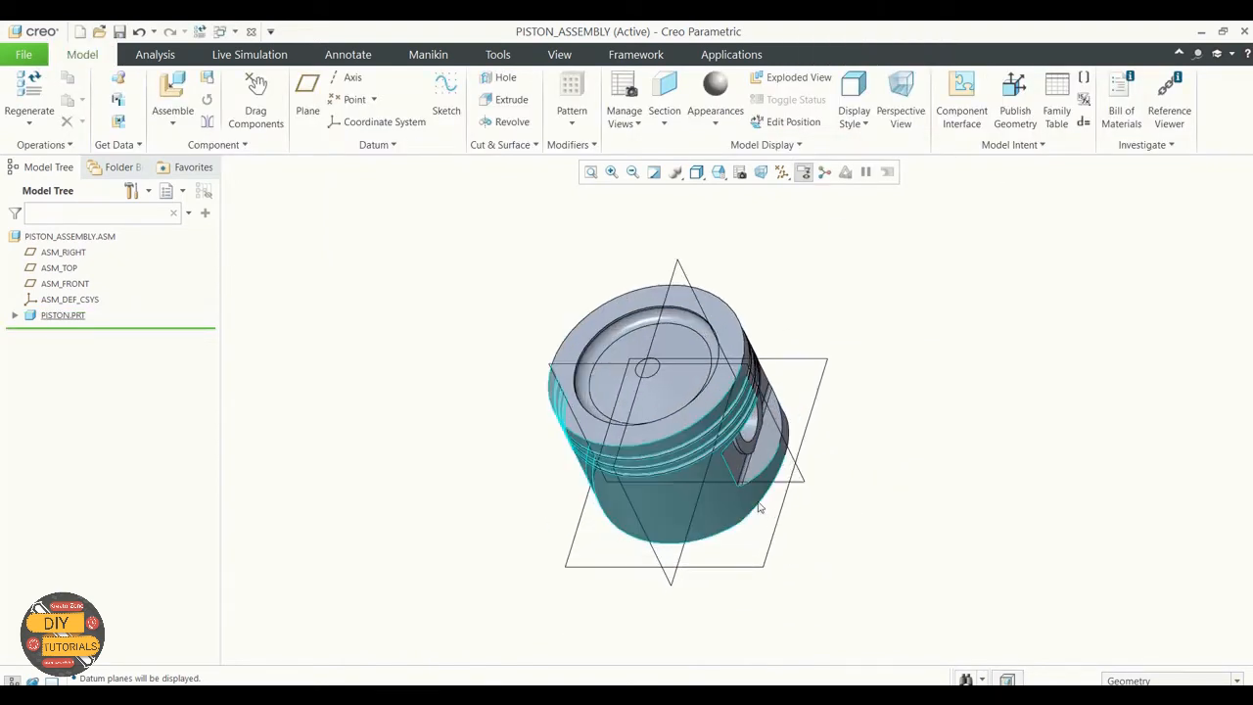
left_click(170, 115)
left_click(189, 145)
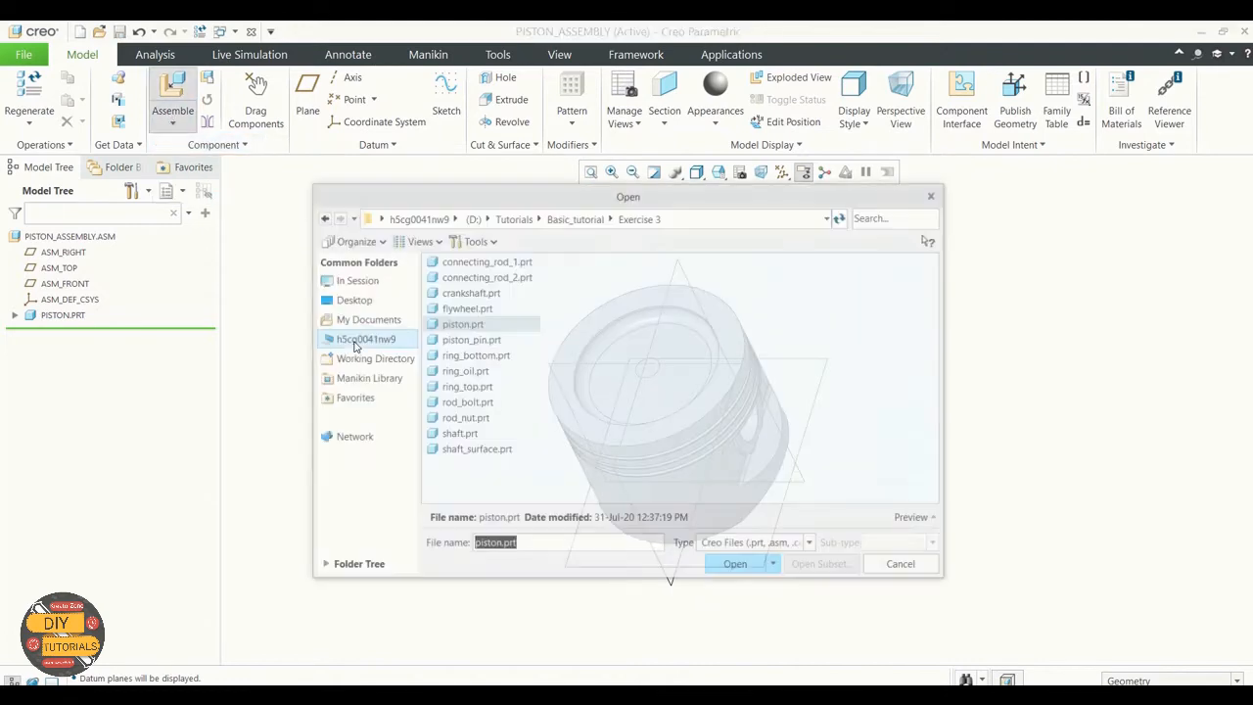
left_click(470, 340)
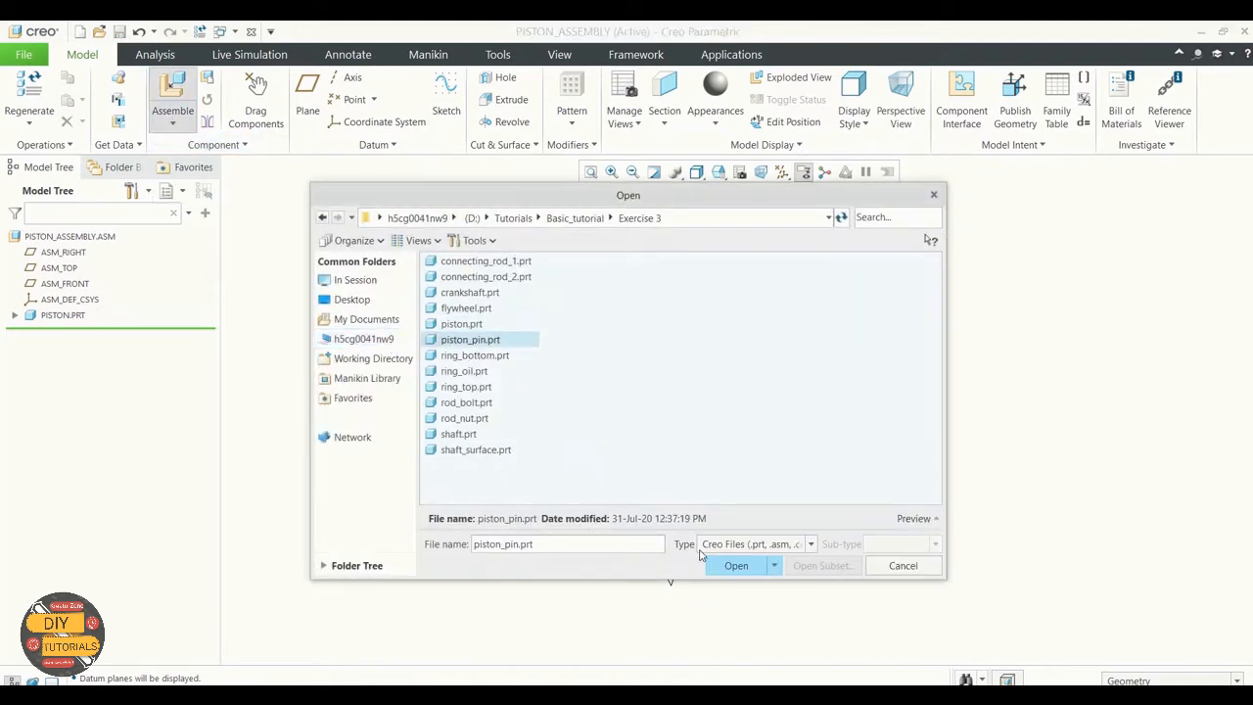
left_click(732, 565)
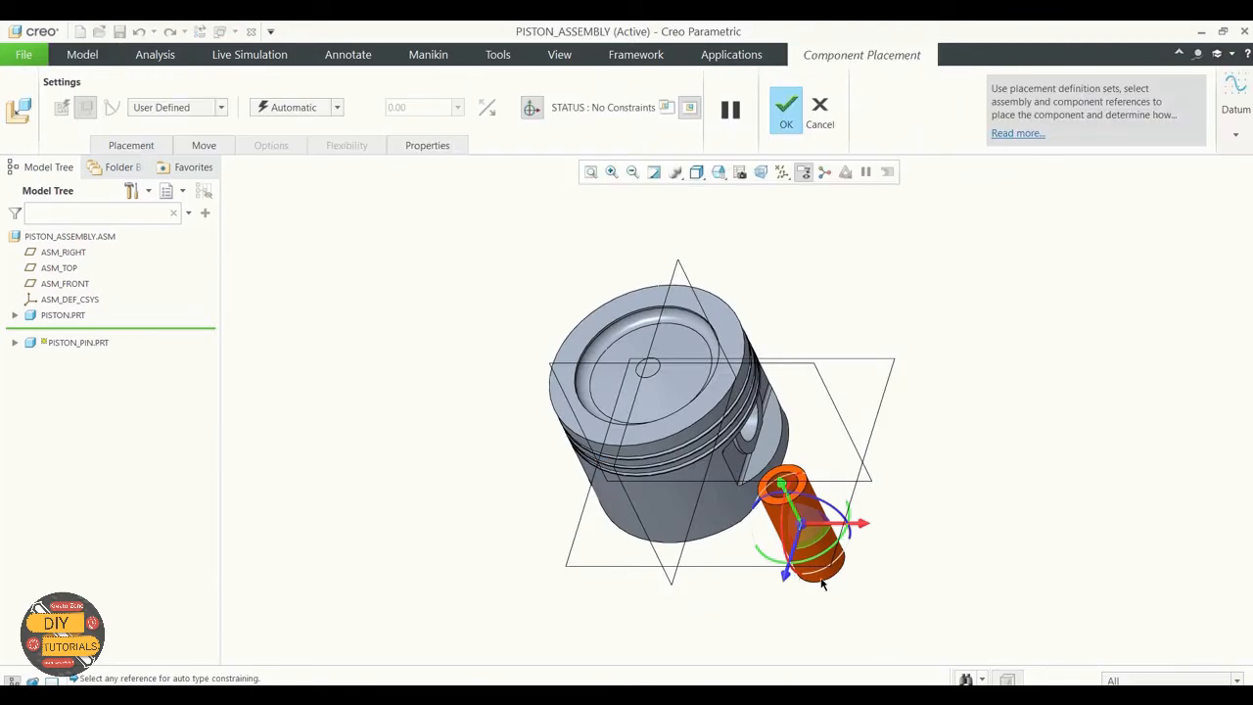
Step: Make the pin's outer cylindrical surface coincident with the piston's pin hole surface
scroll(801, 526, "up", 4)
left_click(839, 486)
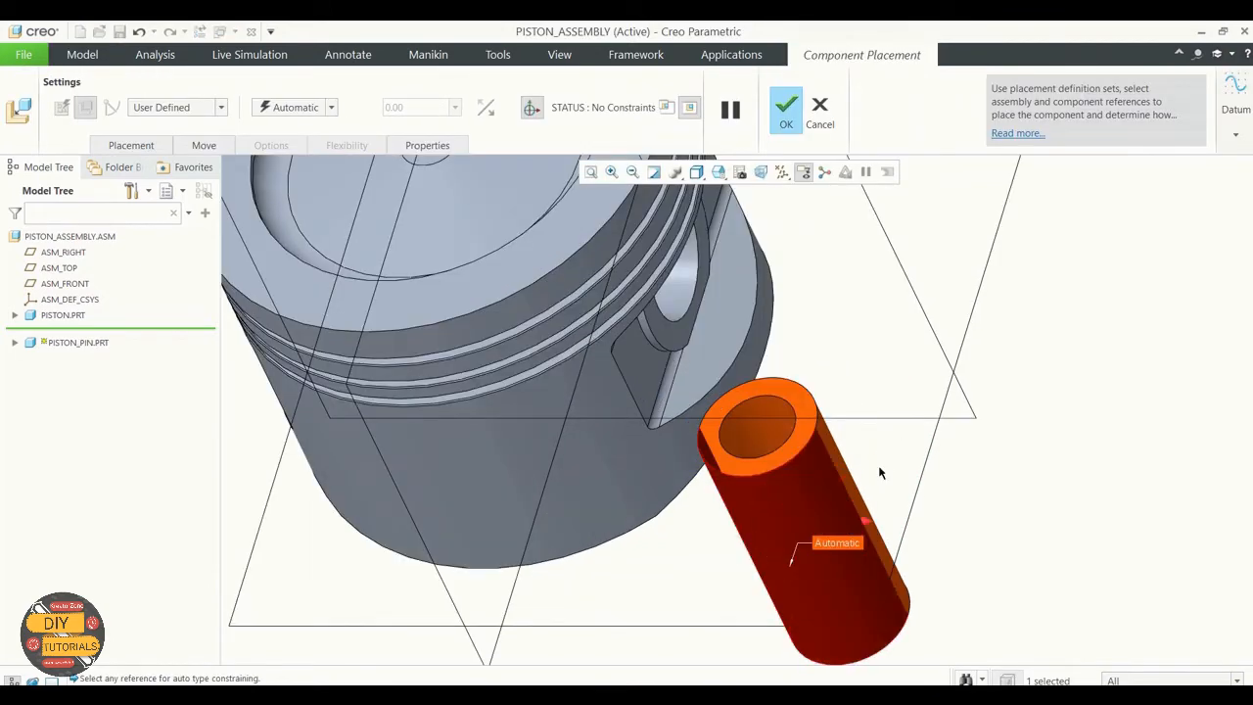
scroll(842, 469, "down", 3)
left_click(766, 328)
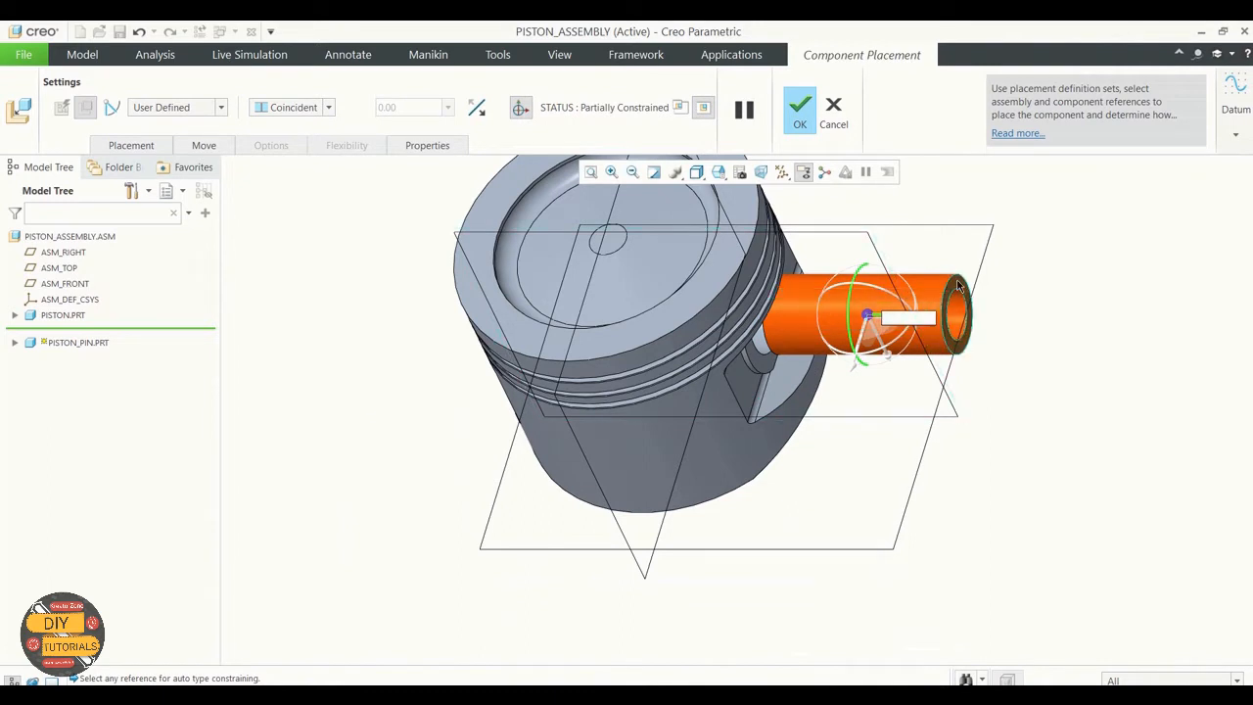
Step: Constrain the pin's outer end face at distance 0 from the flat face around the piston's pin hole and accept the placement
left_click(143, 145)
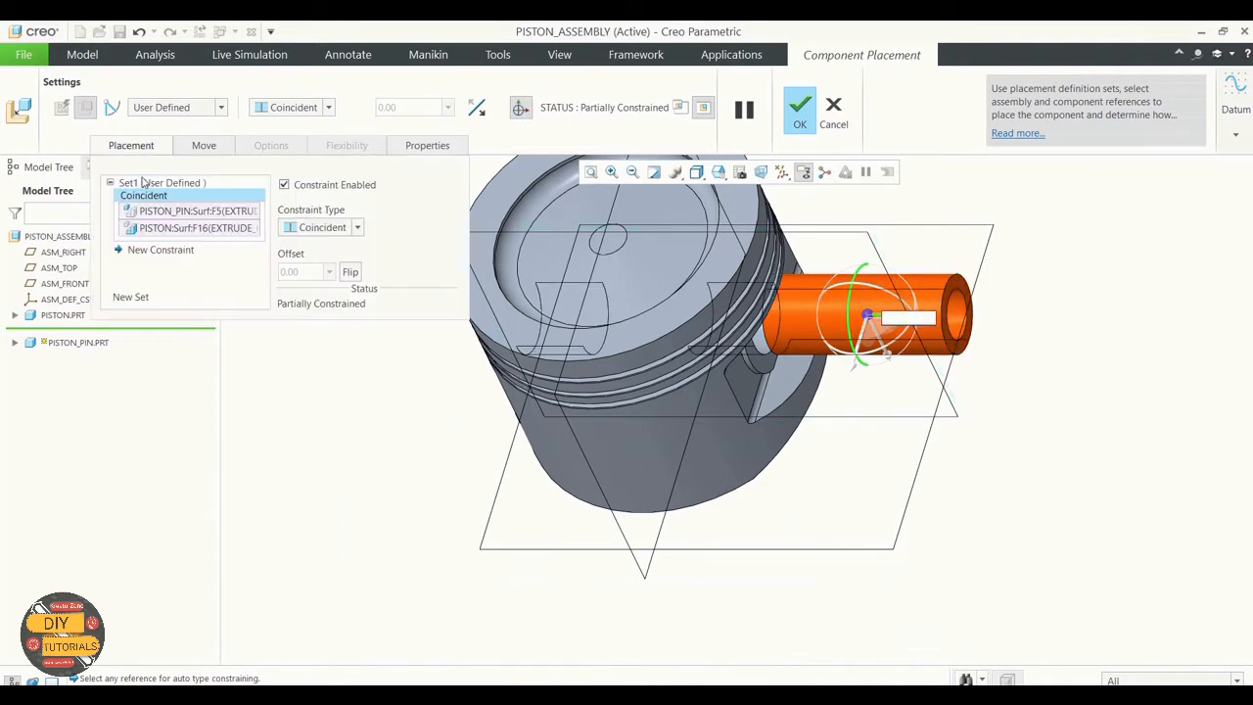
left_click(161, 250)
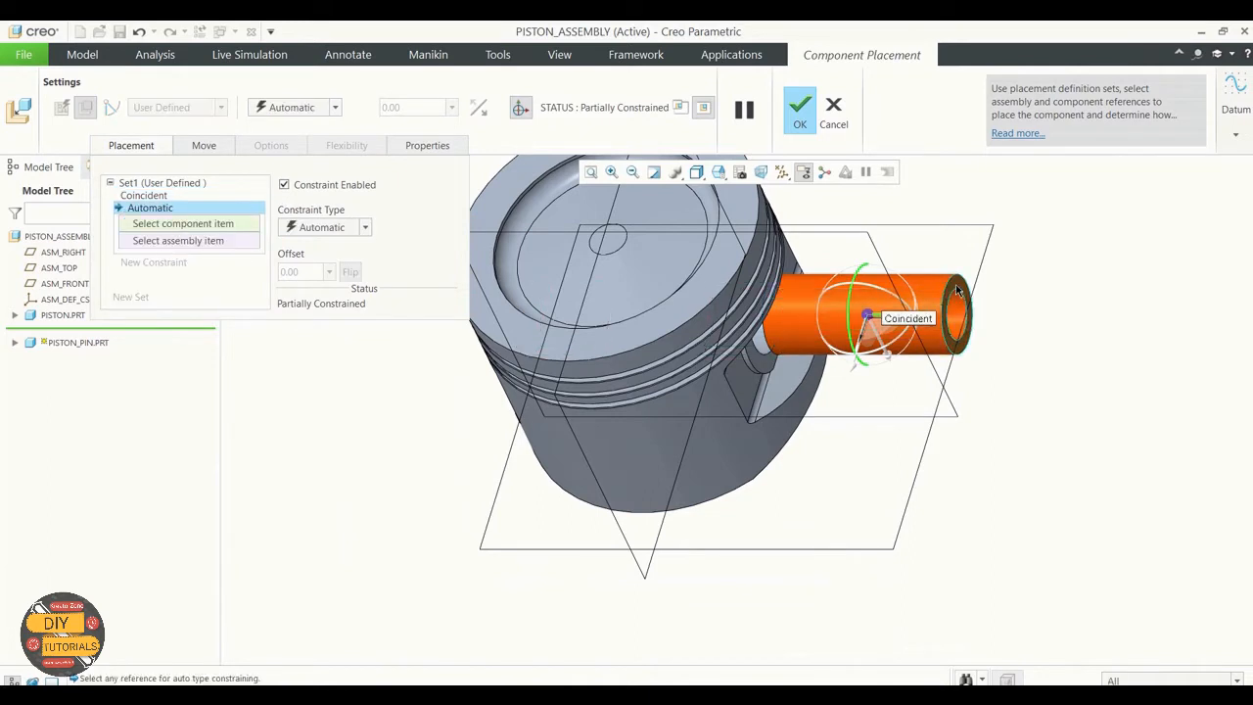
left_click(788, 333)
left_click(753, 357)
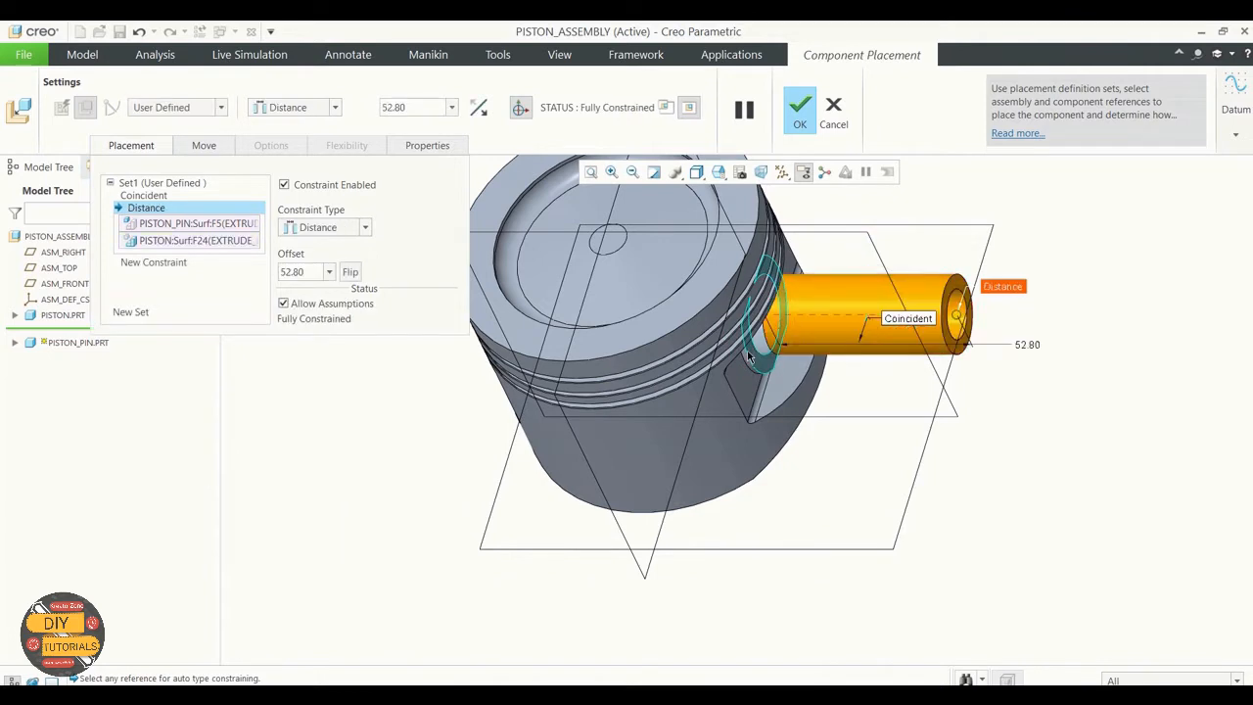
double_click(296, 272)
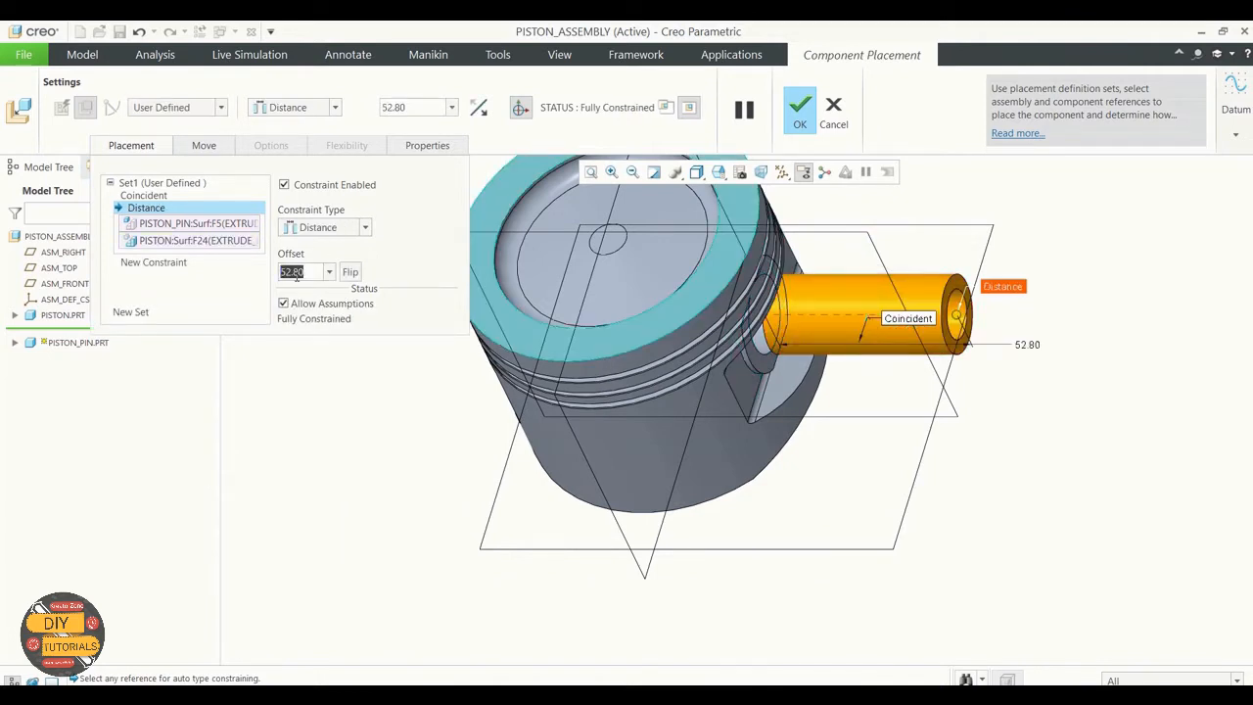
type("0")
key("Return")
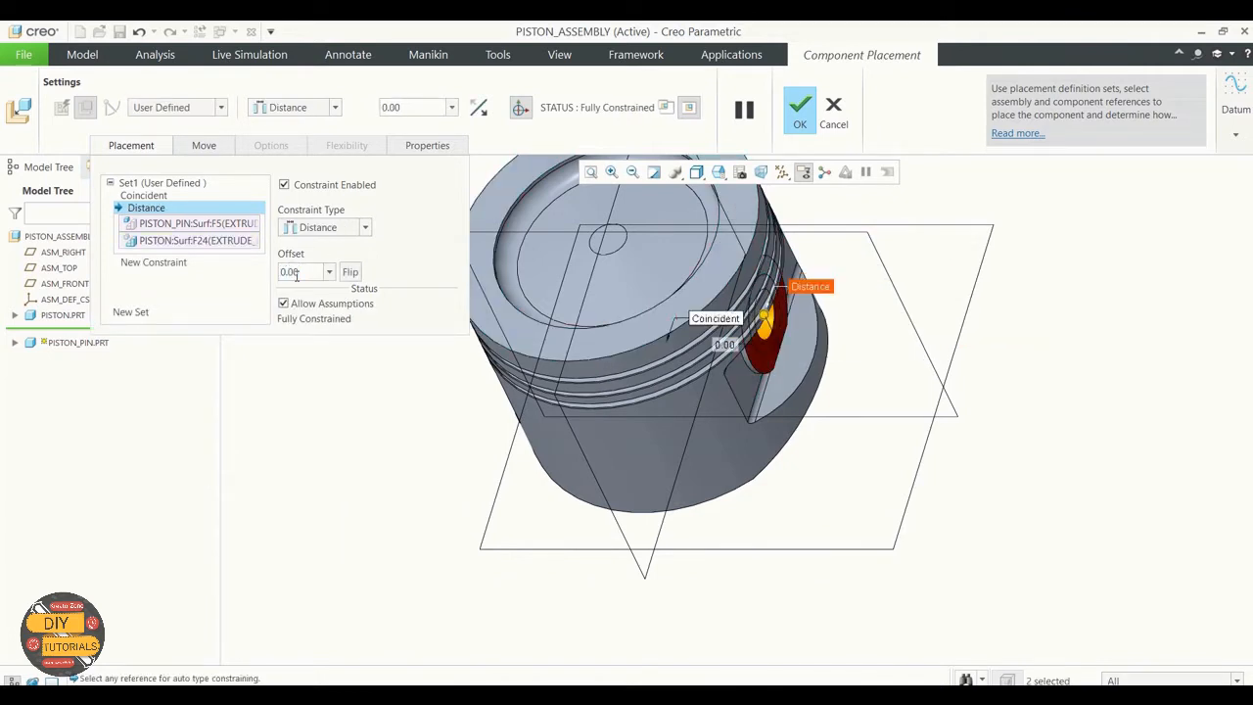
left_click(798, 110)
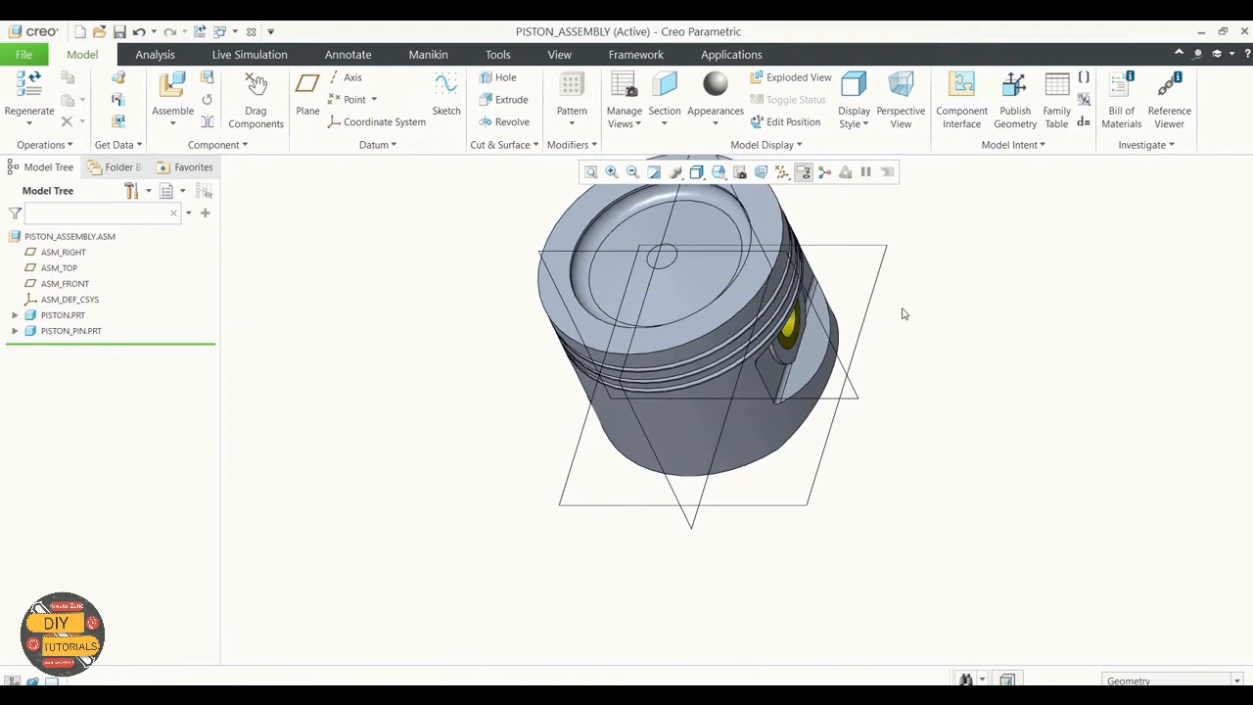
Step: Reopen the placement definition of PISTON_PIN.PRT for editing
mouse_move(901, 310)
middle_mouse_down()
mouse_move(861, 268)
mouse_move(901, 300)
mouse_move(882, 276)
mouse_move(997, 254)
mouse_move(873, 259)
mouse_move(875, 281)
middle_mouse_up()
scroll(788, 428, "down", 3)
scroll(795, 301, "up", 5)
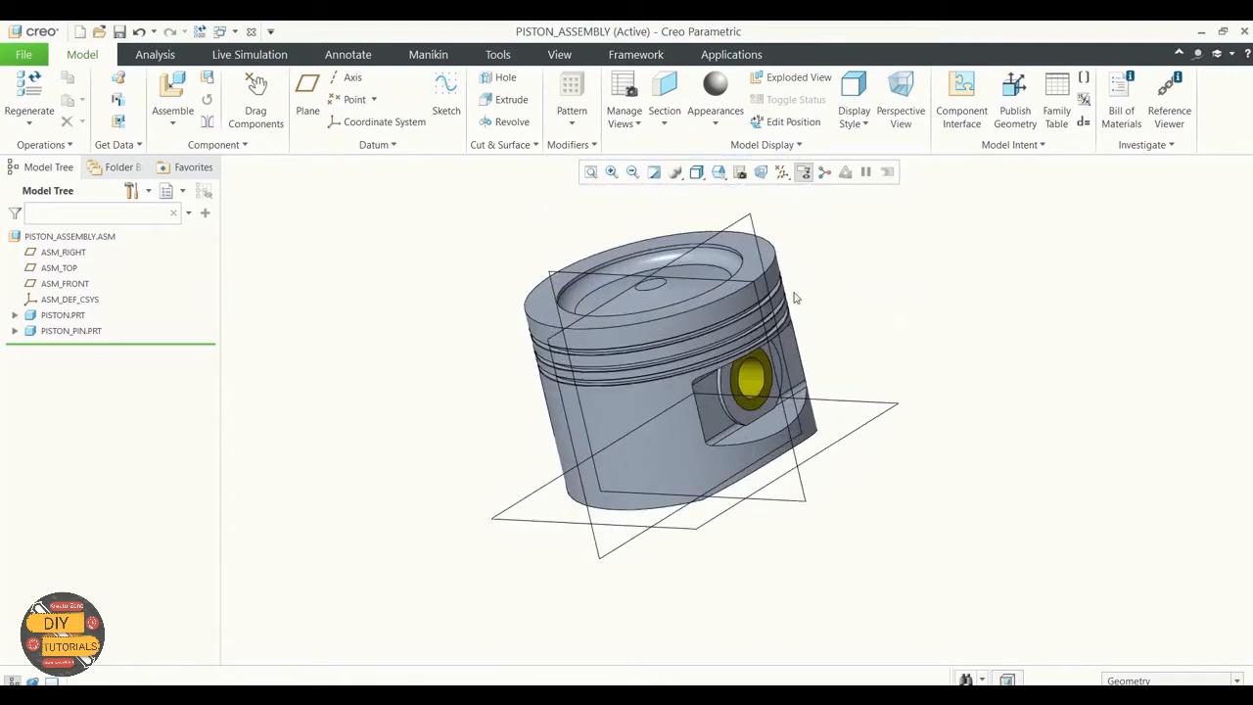
middle_click_drag(832, 355, 831, 362)
middle_click_drag(833, 384, 853, 368)
middle_click_drag(873, 469, 347, 356)
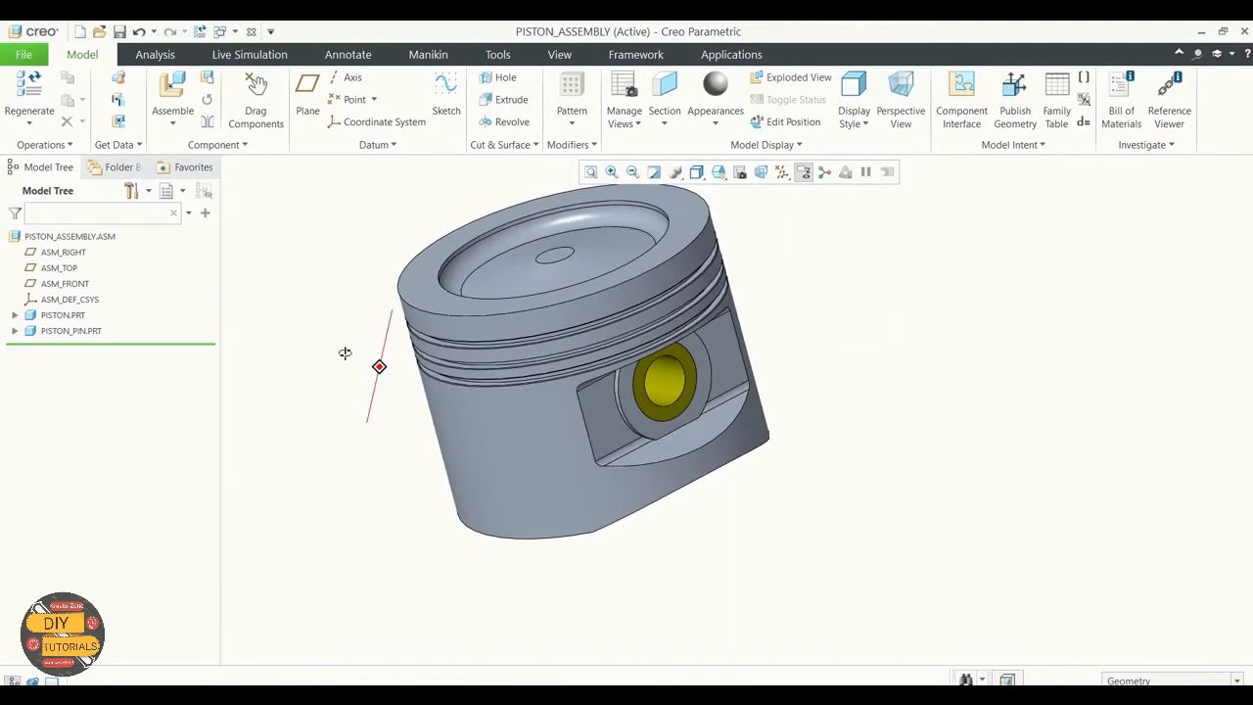
right_click(72, 333)
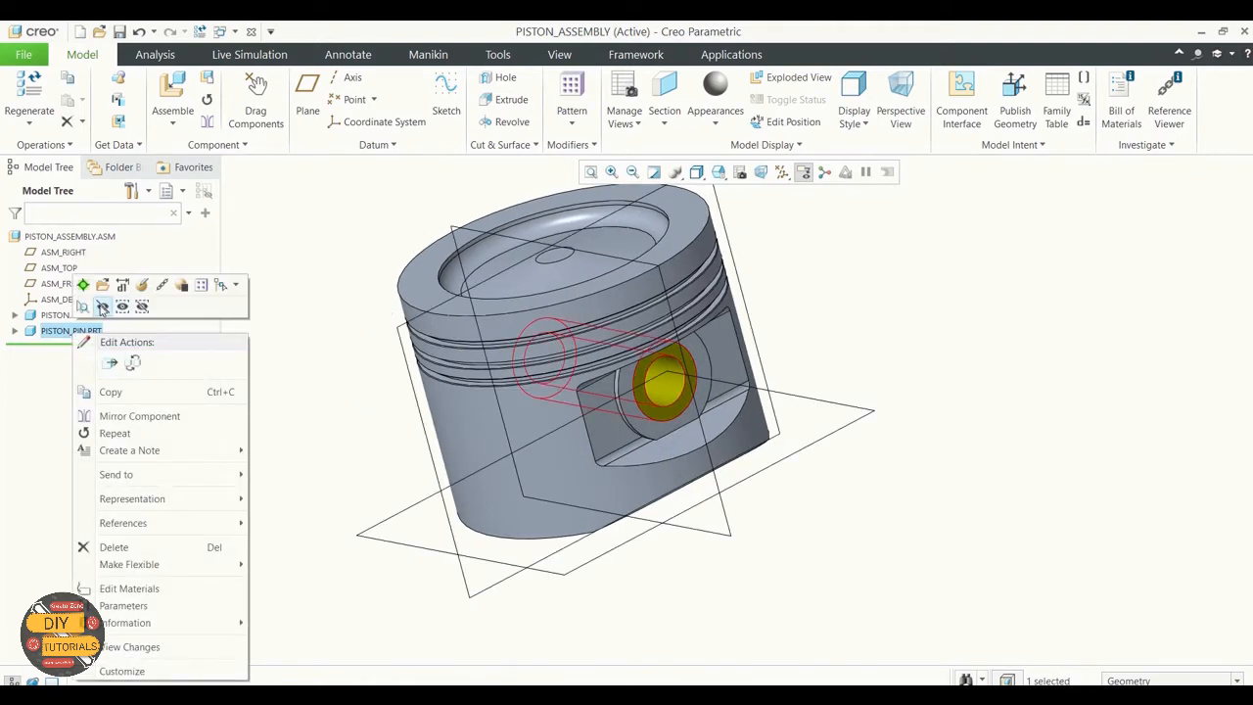
left_click(141, 284)
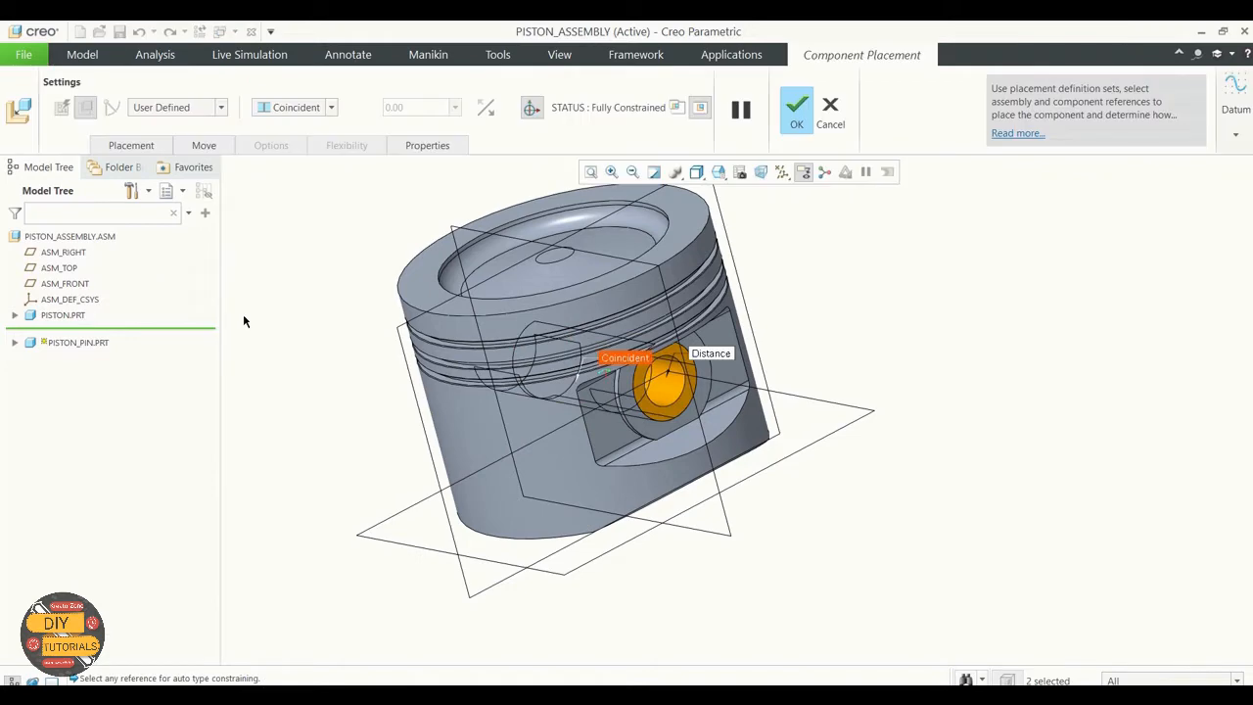
Step: Delete the Distance constraint from the piston pin's placement set
middle_click_drag(785, 375, 814, 383)
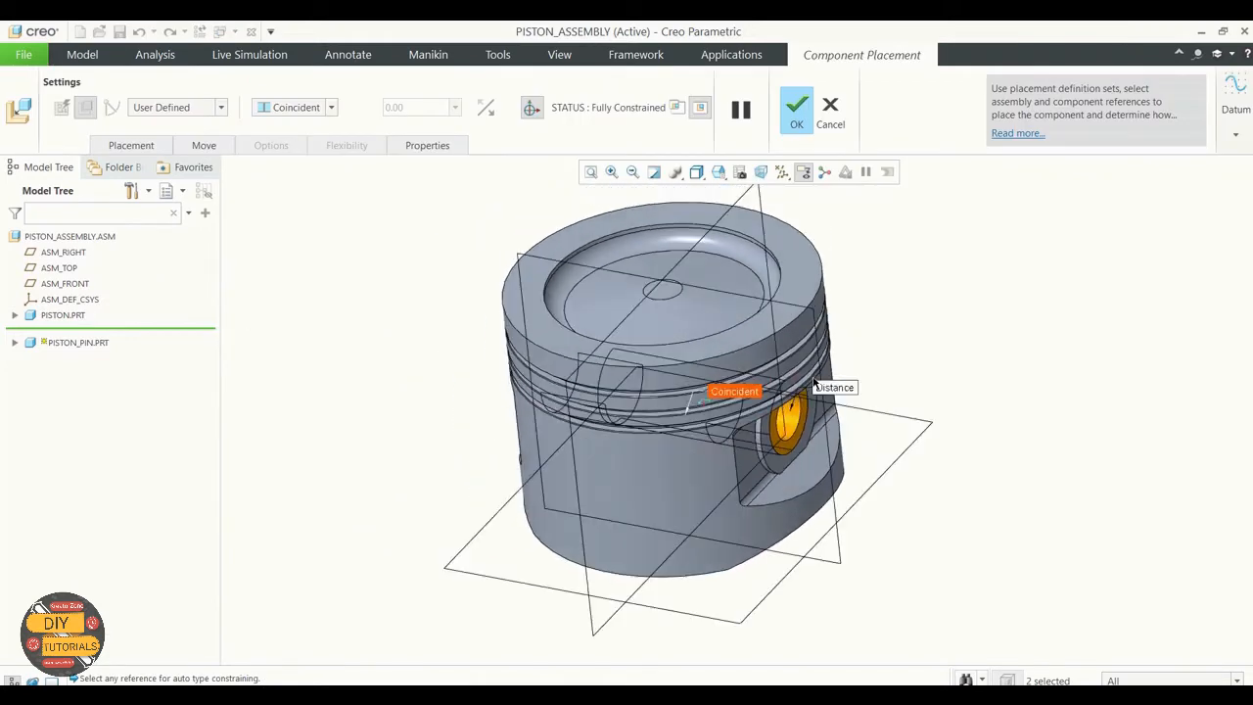
scroll(894, 265, "up", 2)
scroll(894, 264, "down", 2)
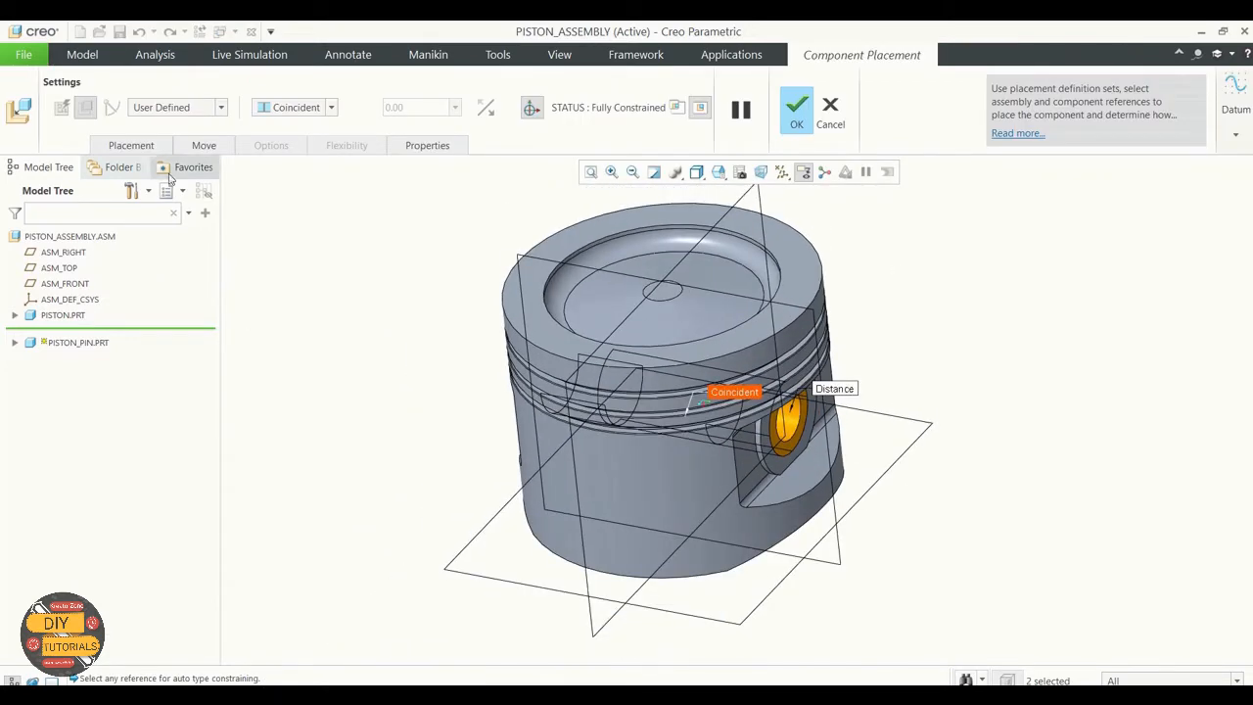
left_click(131, 145)
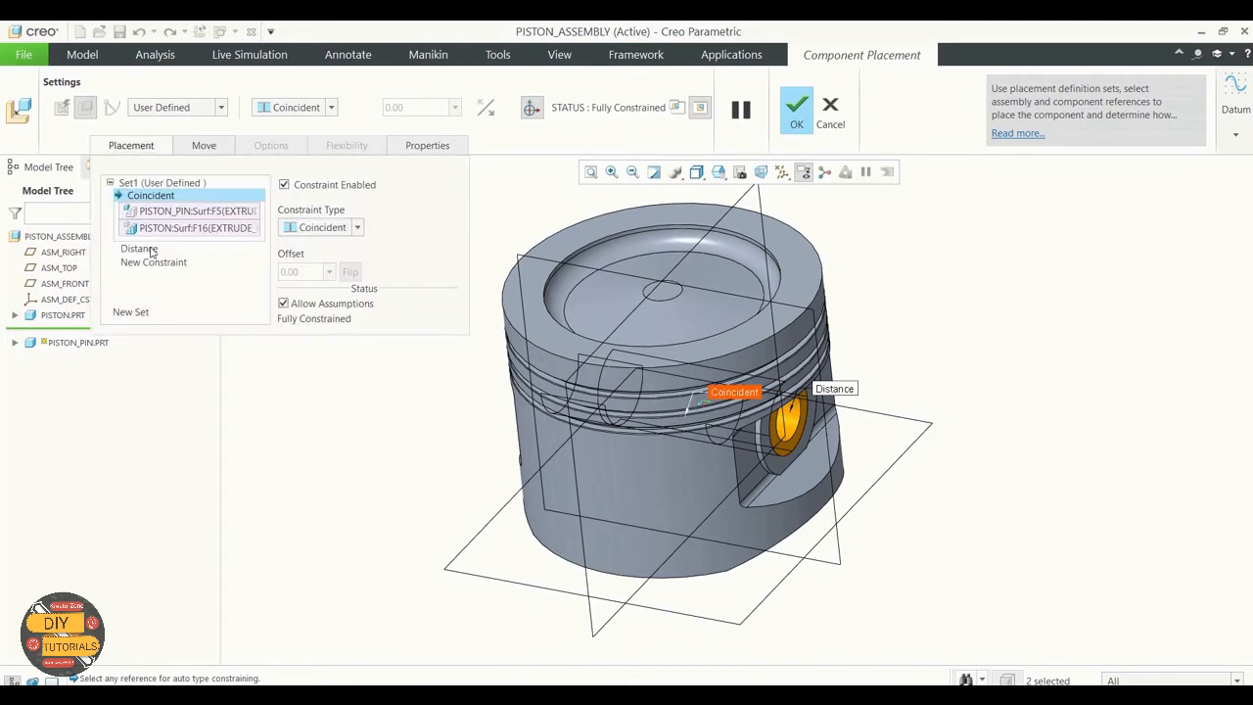
left_click(151, 246)
right_click(154, 209)
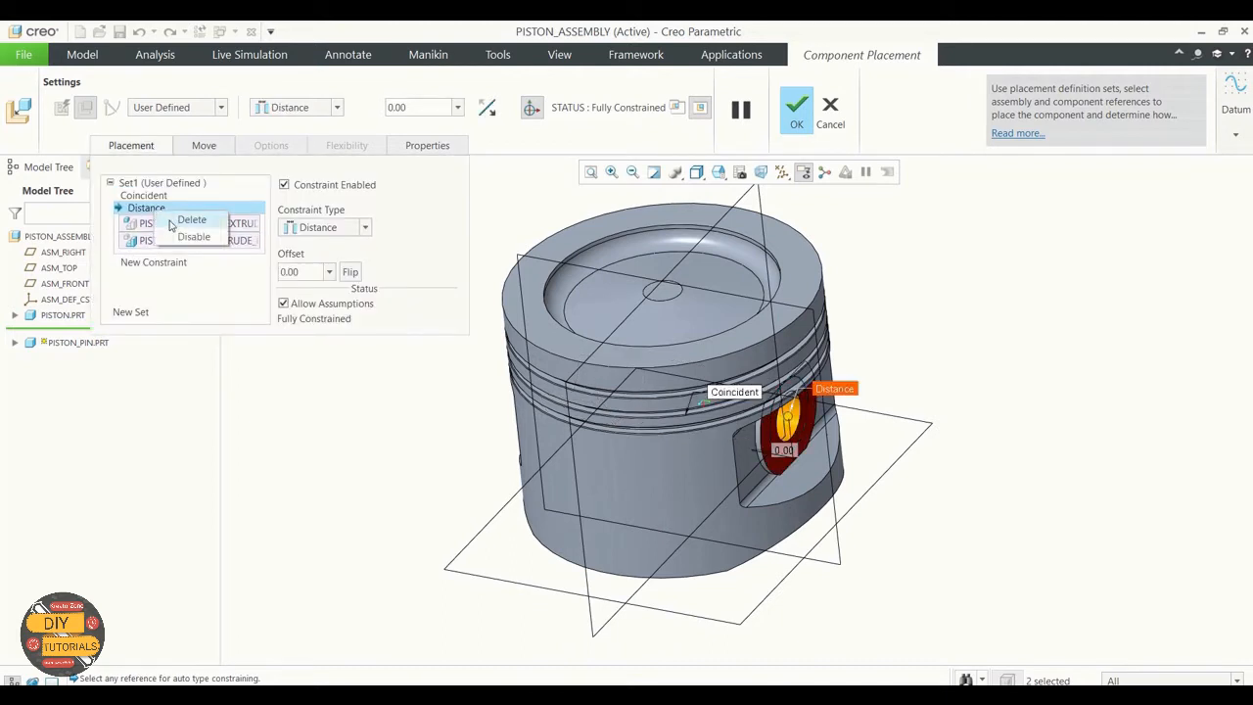
left_click(191, 219)
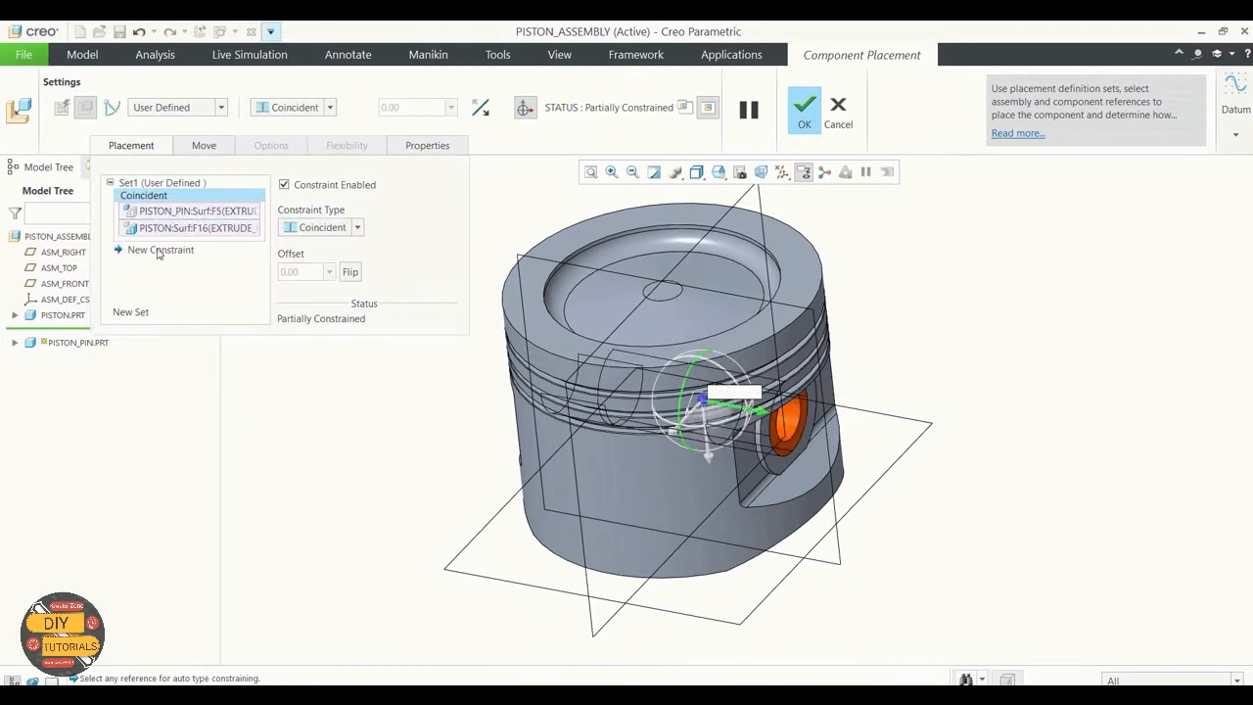
Step: Start a new constraint for the piston pin, slide the pin clear of the piston along its axis, and expose its datum planes
left_click(159, 250)
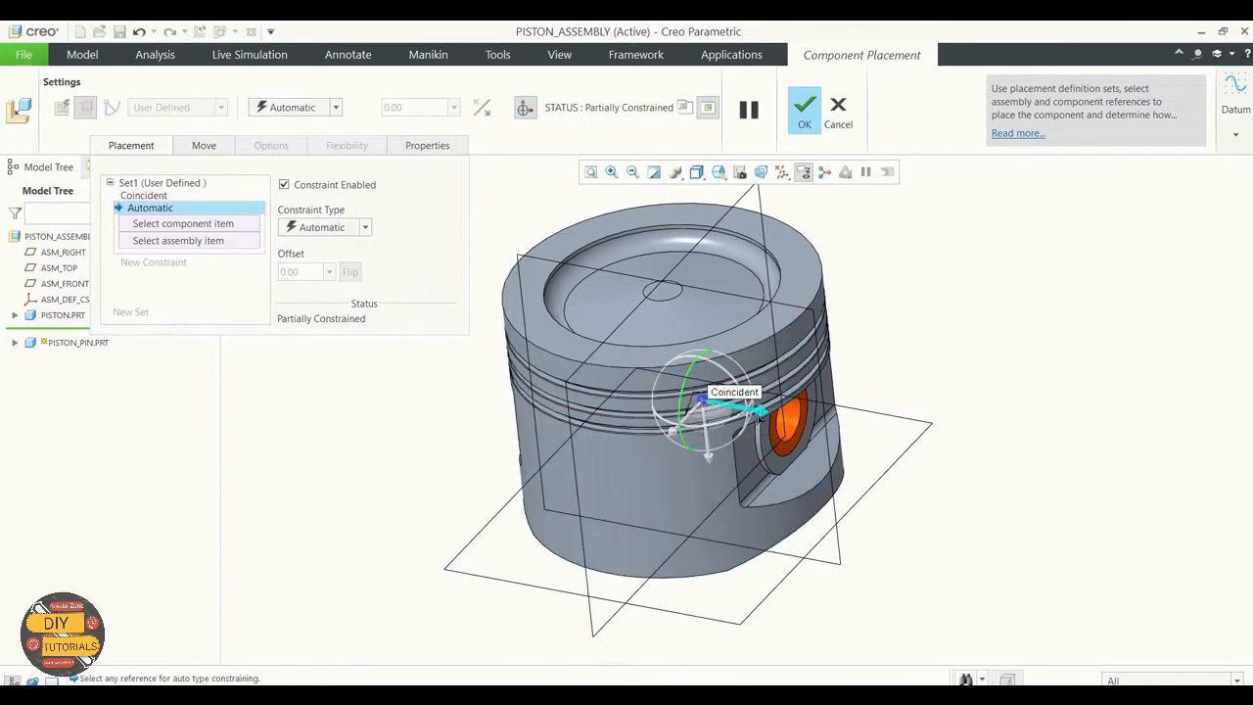
left_click_drag(761, 411, 825, 437)
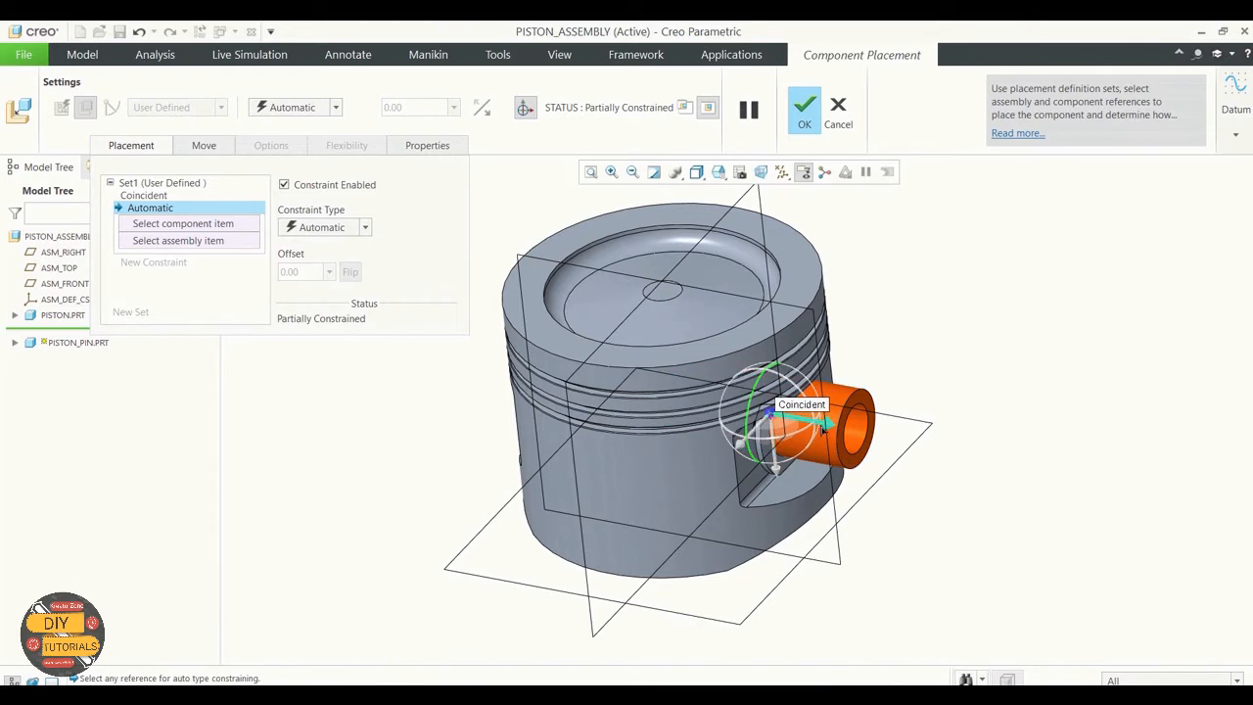
left_click_drag(828, 422, 1101, 477)
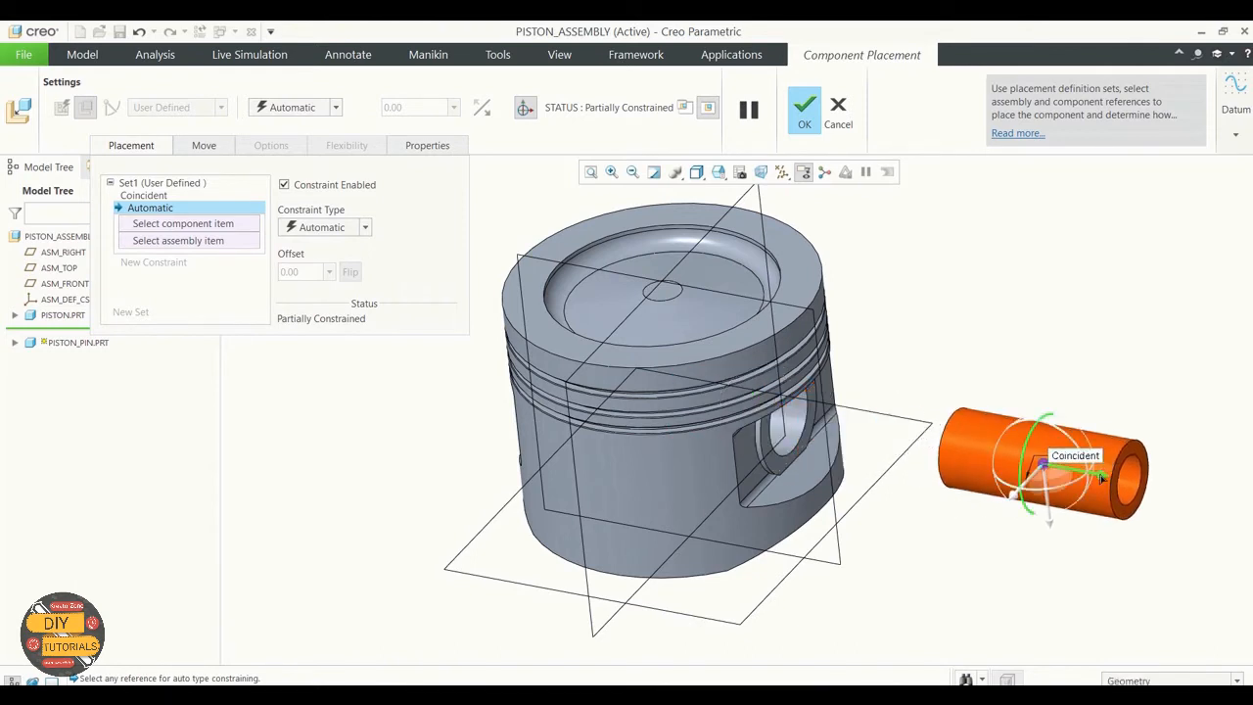
left_click(164, 226)
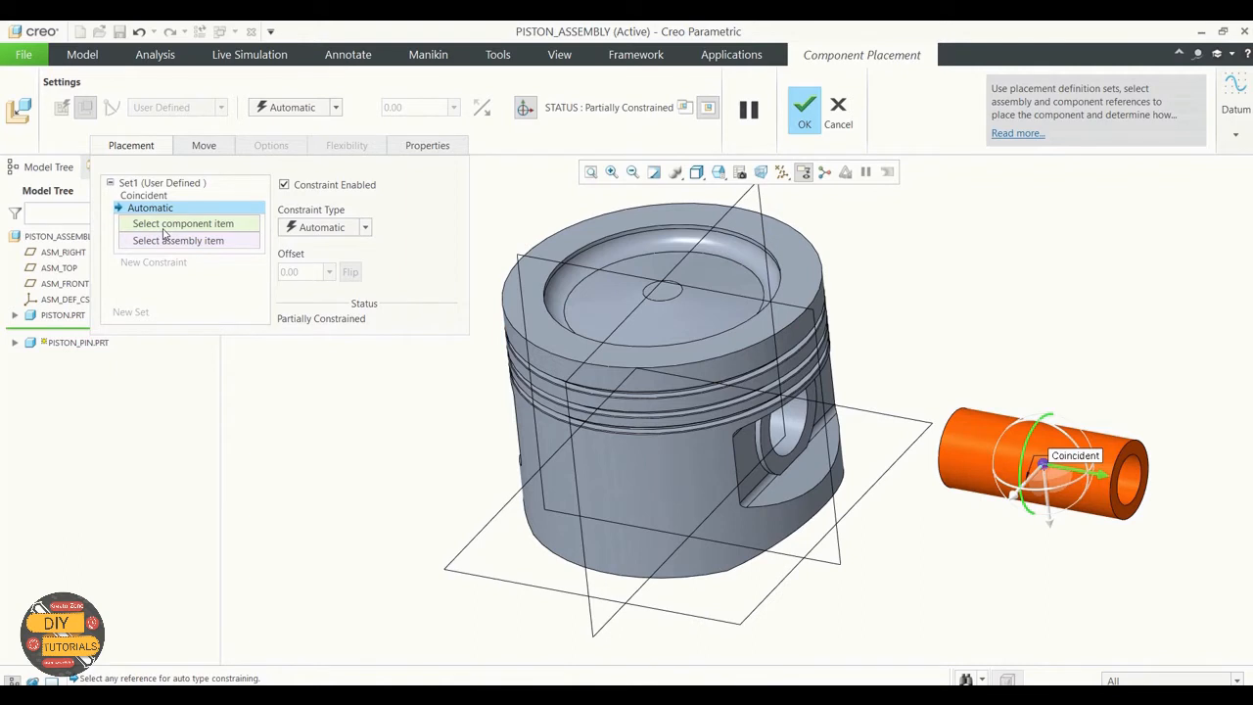
left_click(15, 343)
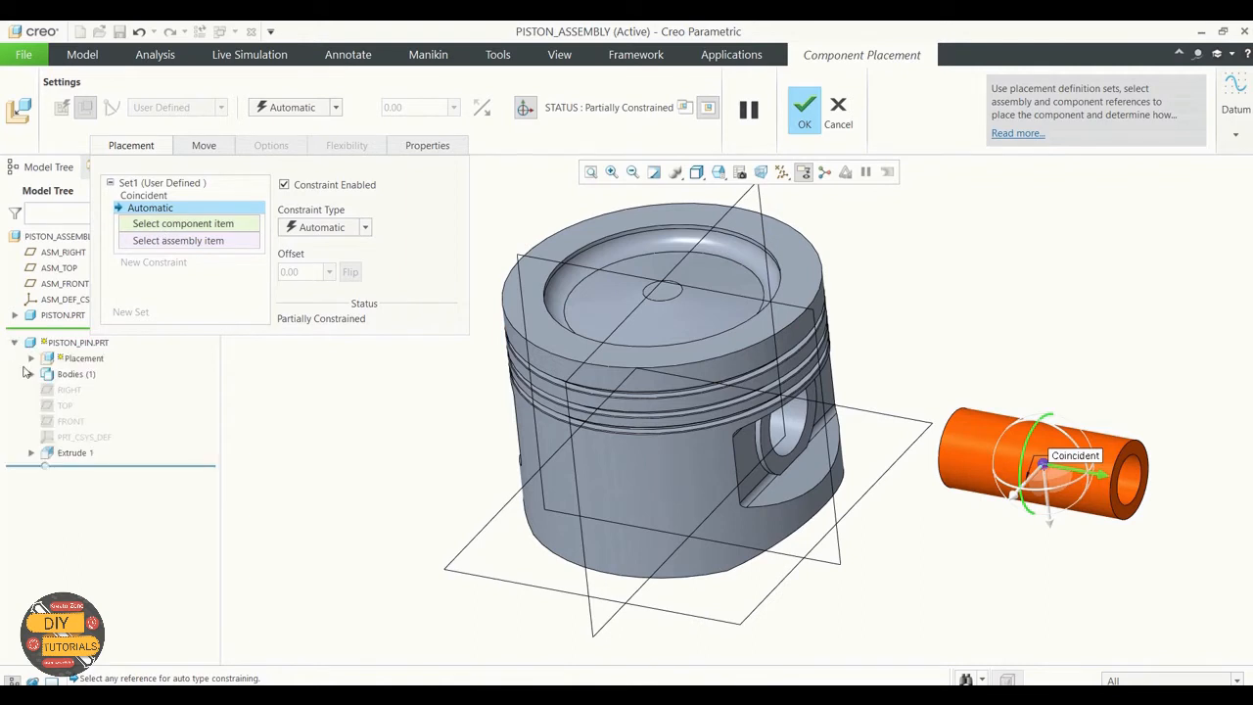
left_click(69, 390)
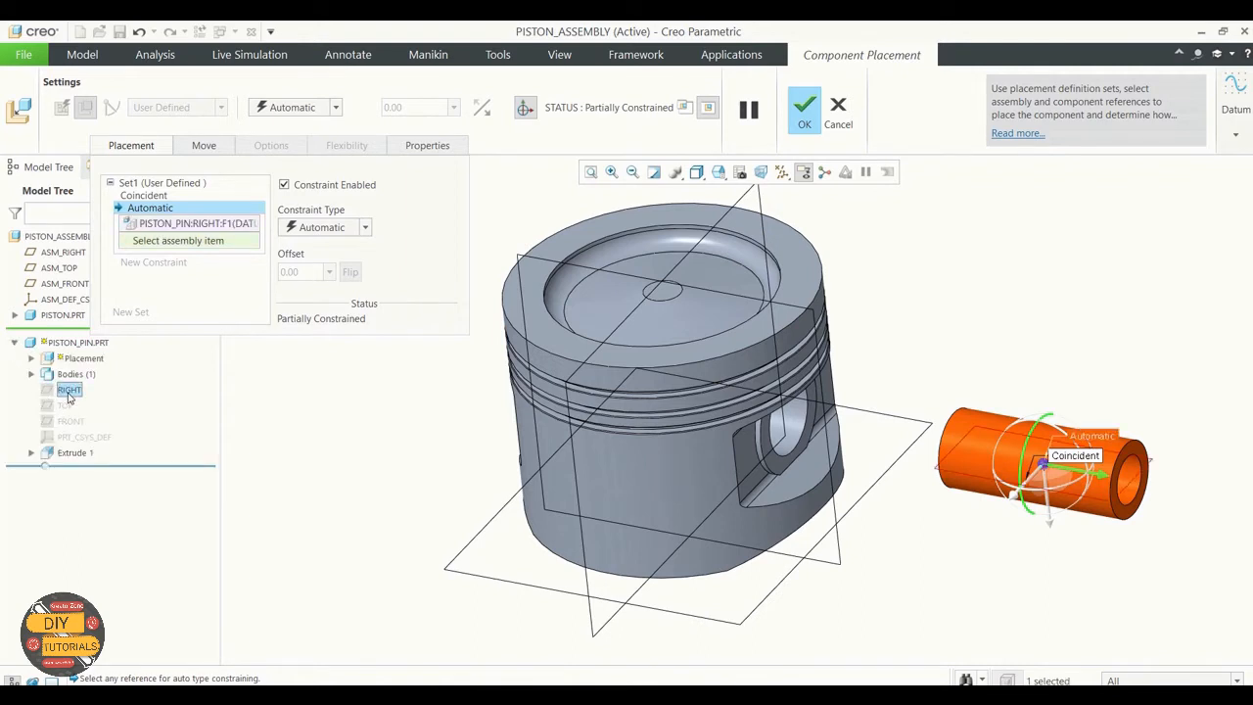
right_click(172, 225)
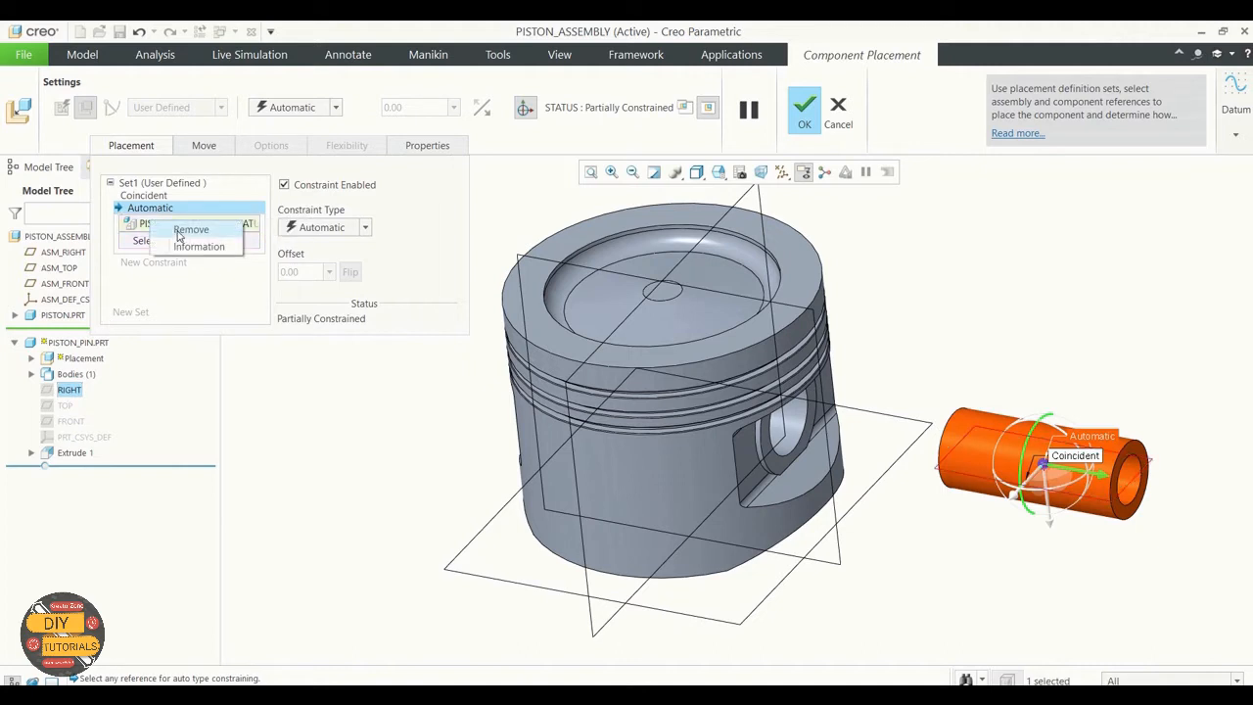
left_click(178, 232)
Step: Constrain the pin's TOP datum plane at distance 0 from the ASM_RIGHT plane and accept the placement
left_click(63, 406)
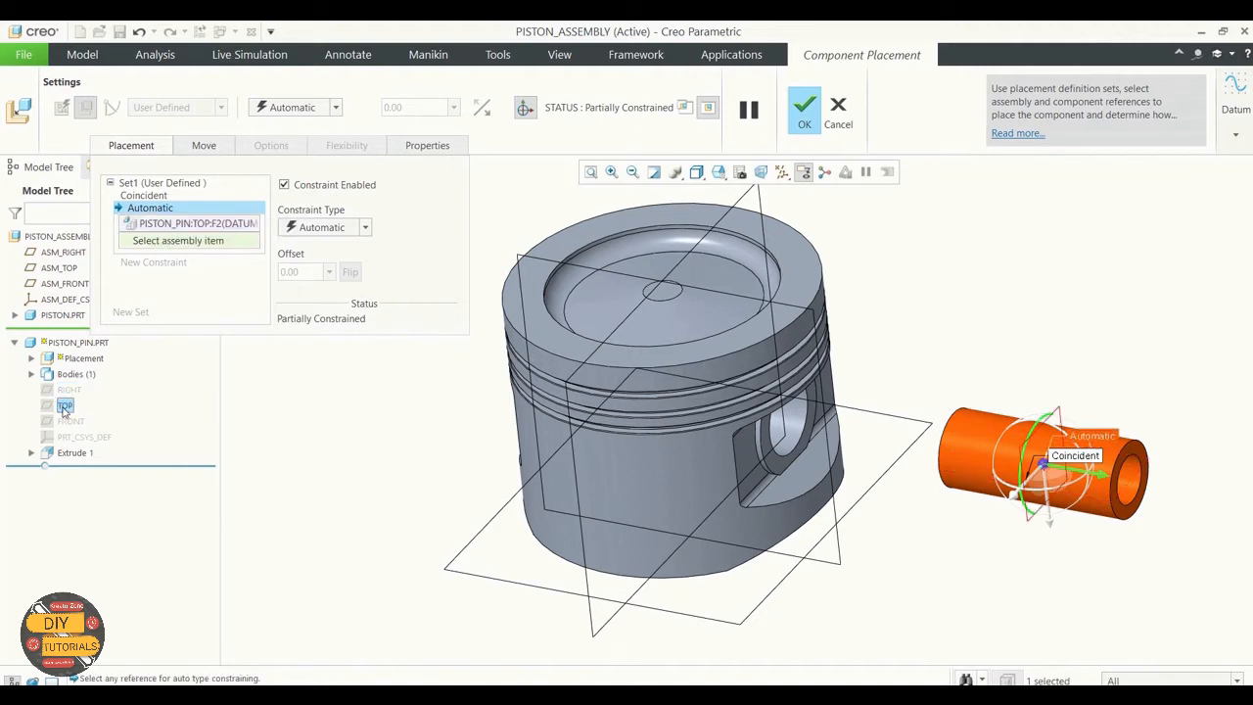
left_click(580, 369)
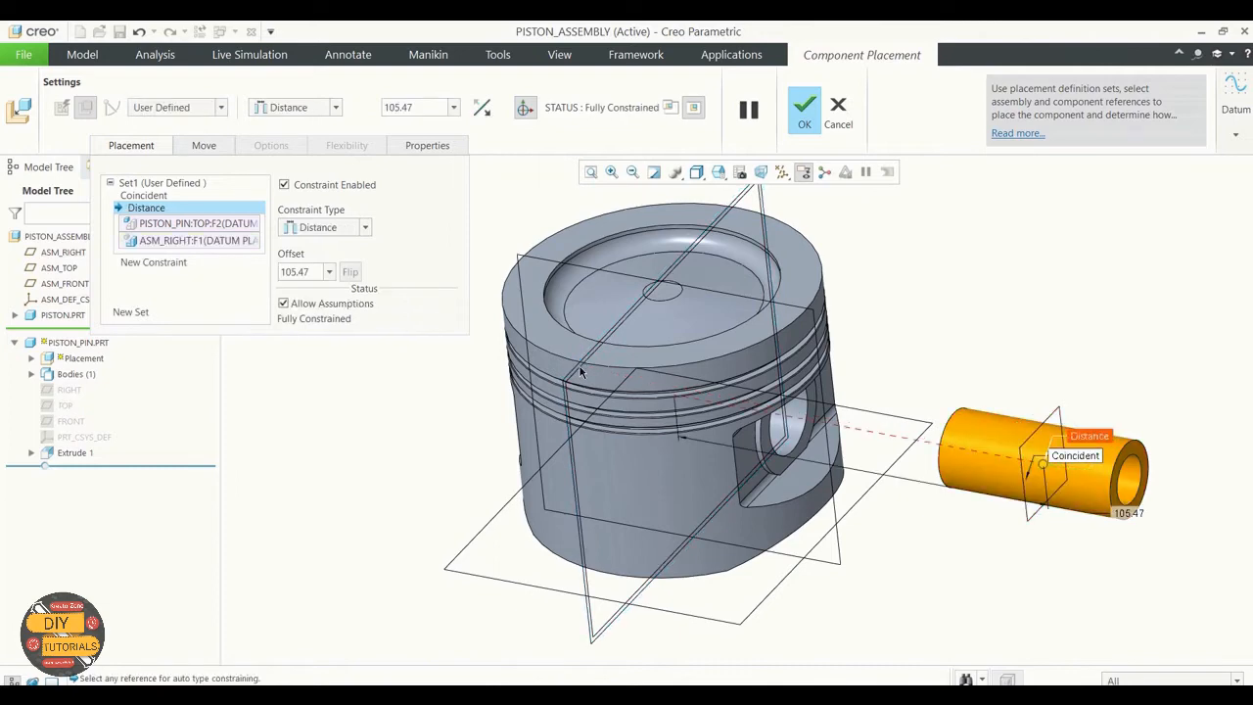
left_click(306, 271)
type("0")
key("Return")
mouse_move(957, 477)
middle_mouse_down()
mouse_move(917, 425)
mouse_move(1034, 454)
mouse_move(959, 463)
mouse_move(956, 500)
middle_mouse_up()
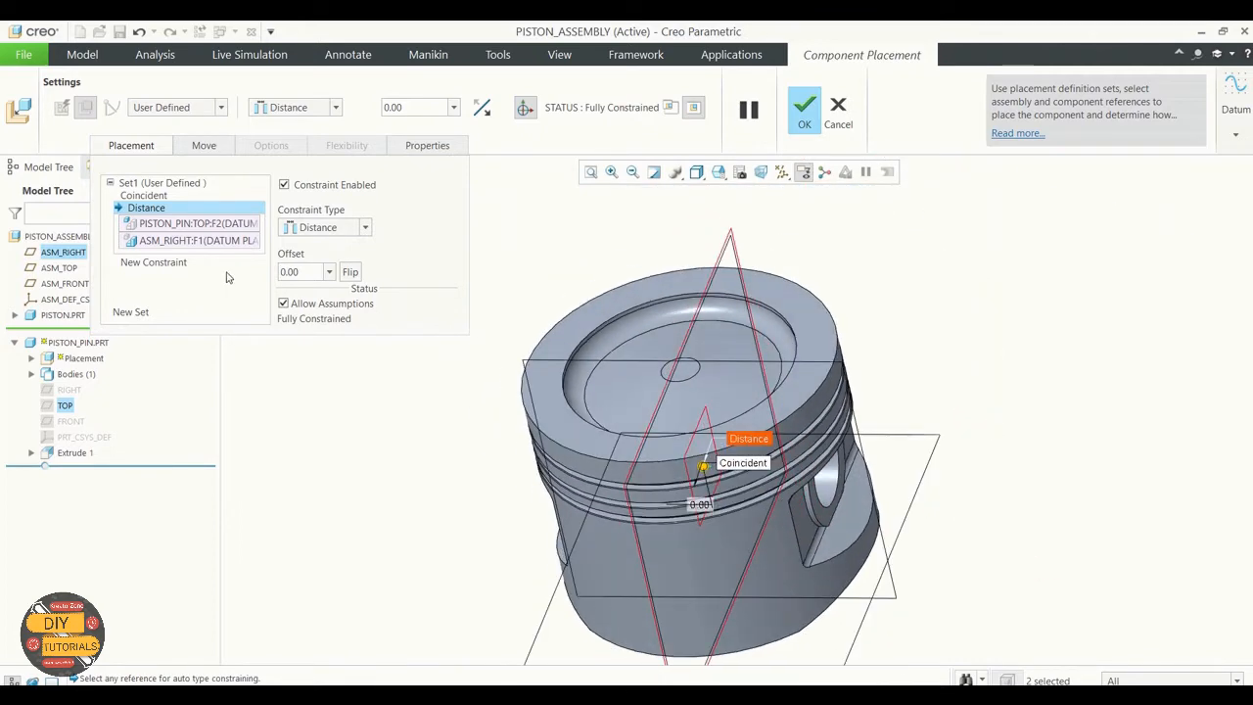
left_click(807, 110)
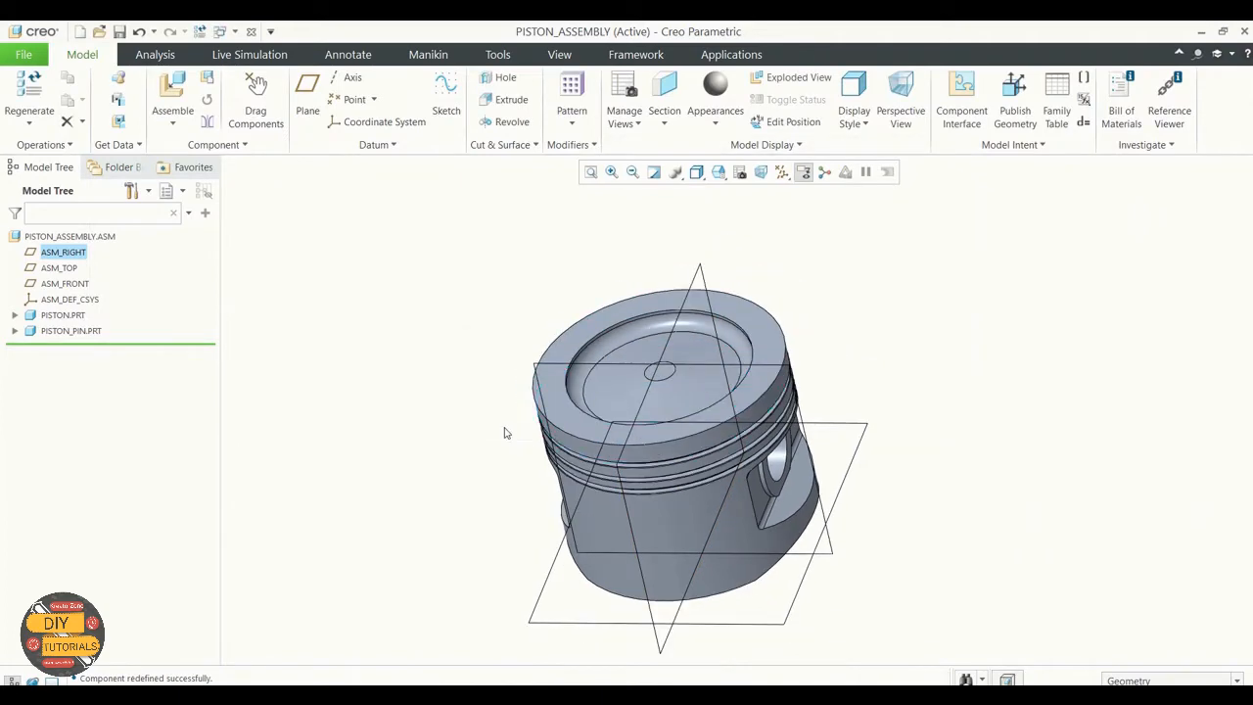
Step: Bring ring_oil.prt from the Exercise 3 folder into the assembly for placement
mouse_move(504, 431)
middle_mouse_down()
mouse_move(503, 420)
mouse_move(491, 432)
middle_mouse_up()
scroll(438, 438, "down", 2)
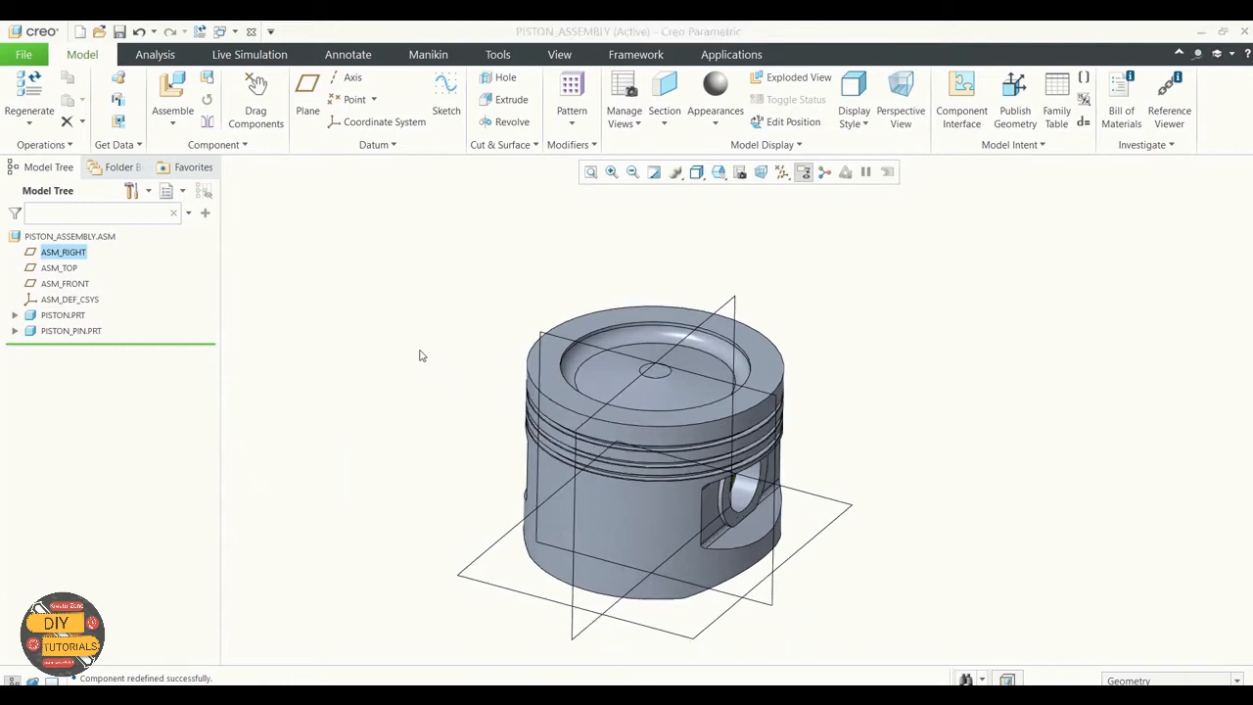
left_click(176, 120)
left_click(196, 145)
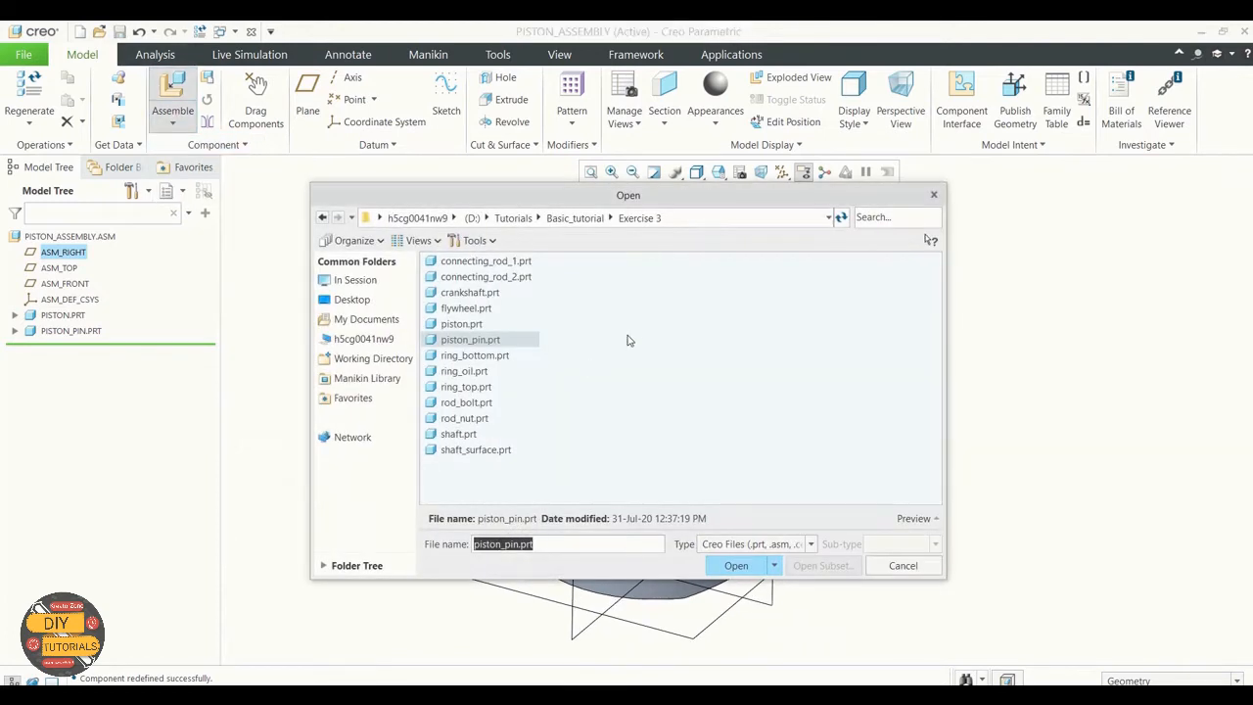
left_click(484, 372)
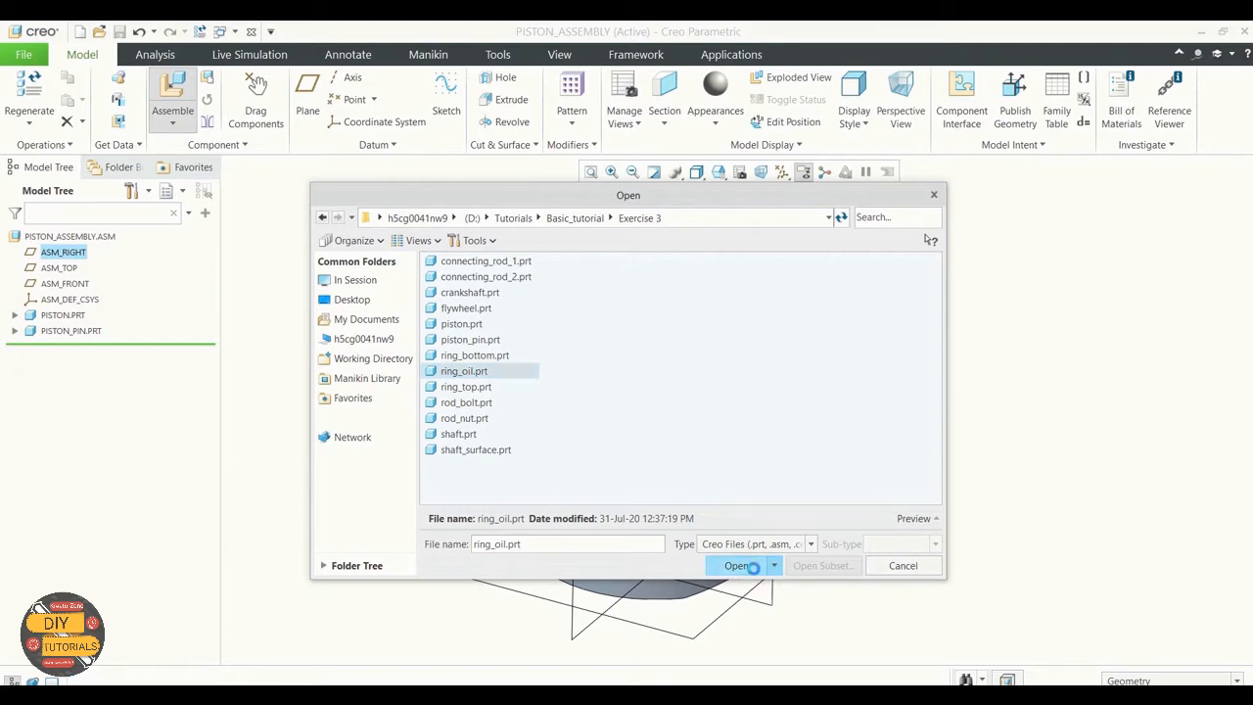
left_click(736, 565)
Step: Constrain the oil ring's flat face at distance 0 from the side face of the piston's uppermost ring groove
scroll(822, 566, "down", 3)
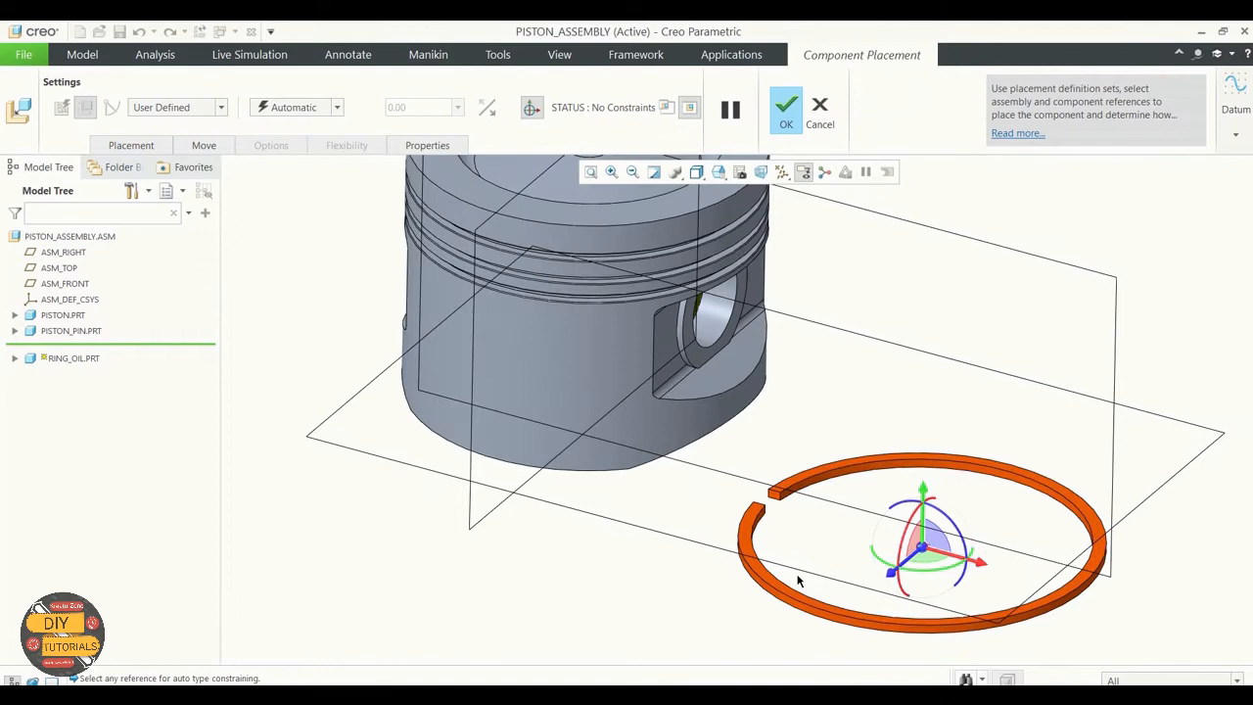
left_click(753, 531)
scroll(757, 551, "up", 2)
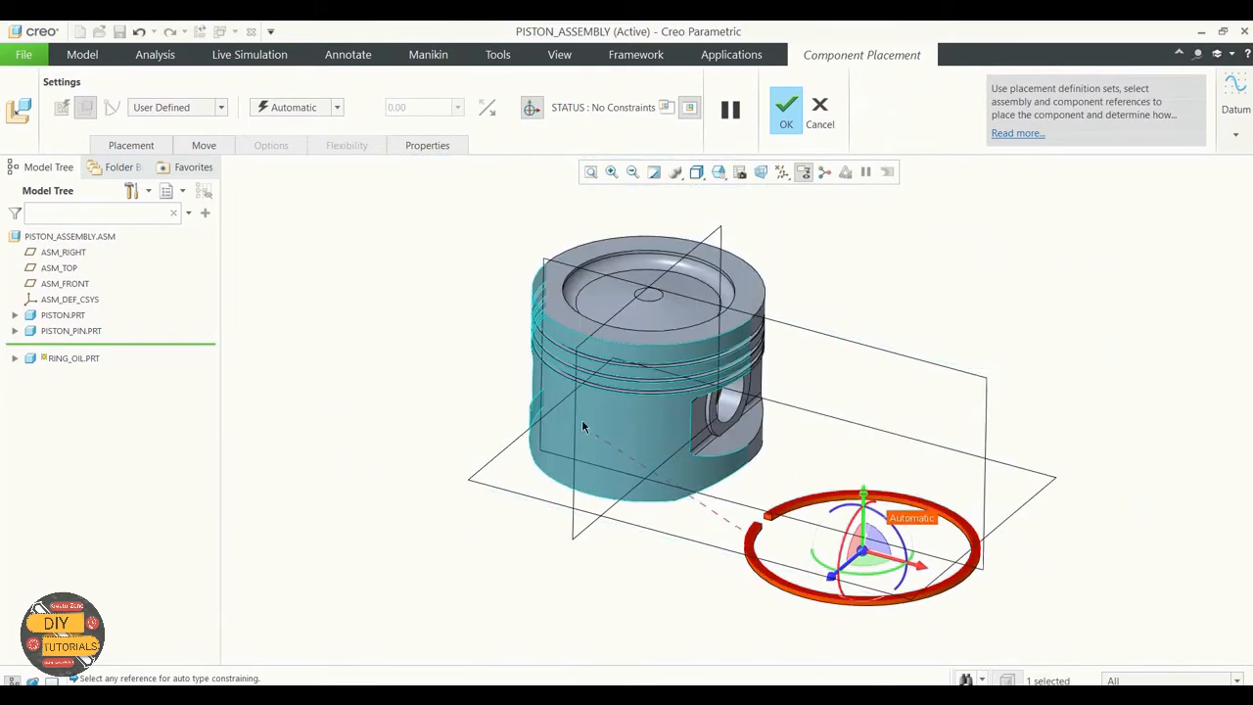
mouse_move(445, 407)
middle_mouse_down()
mouse_move(452, 355)
mouse_move(446, 416)
middle_mouse_up()
scroll(444, 554, "up", 3)
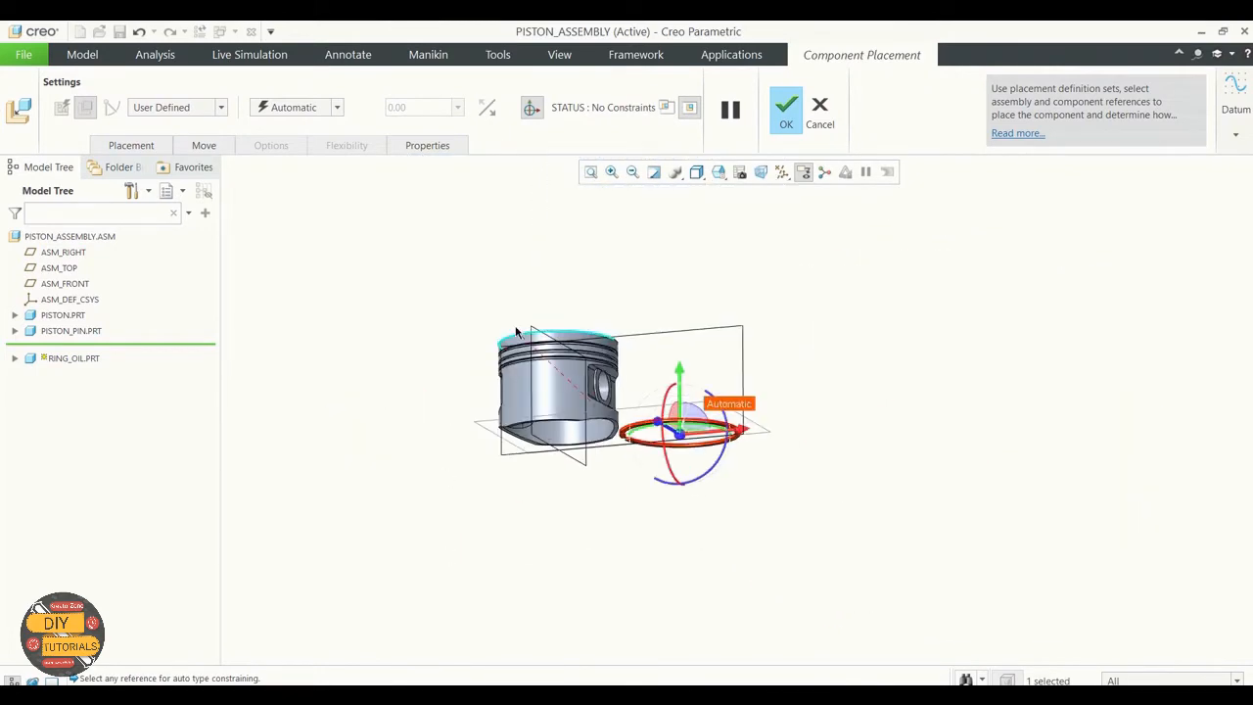
scroll(514, 343, "down", 9)
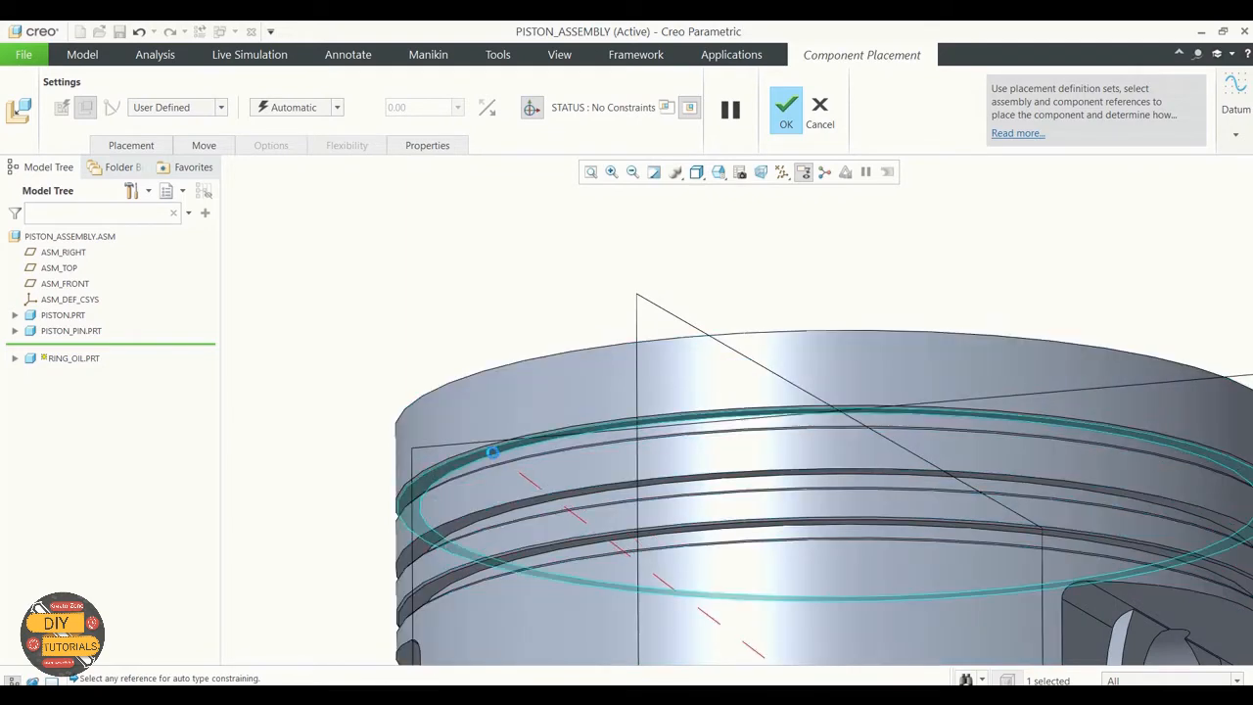
left_click(492, 451)
scroll(539, 359, "up", 4)
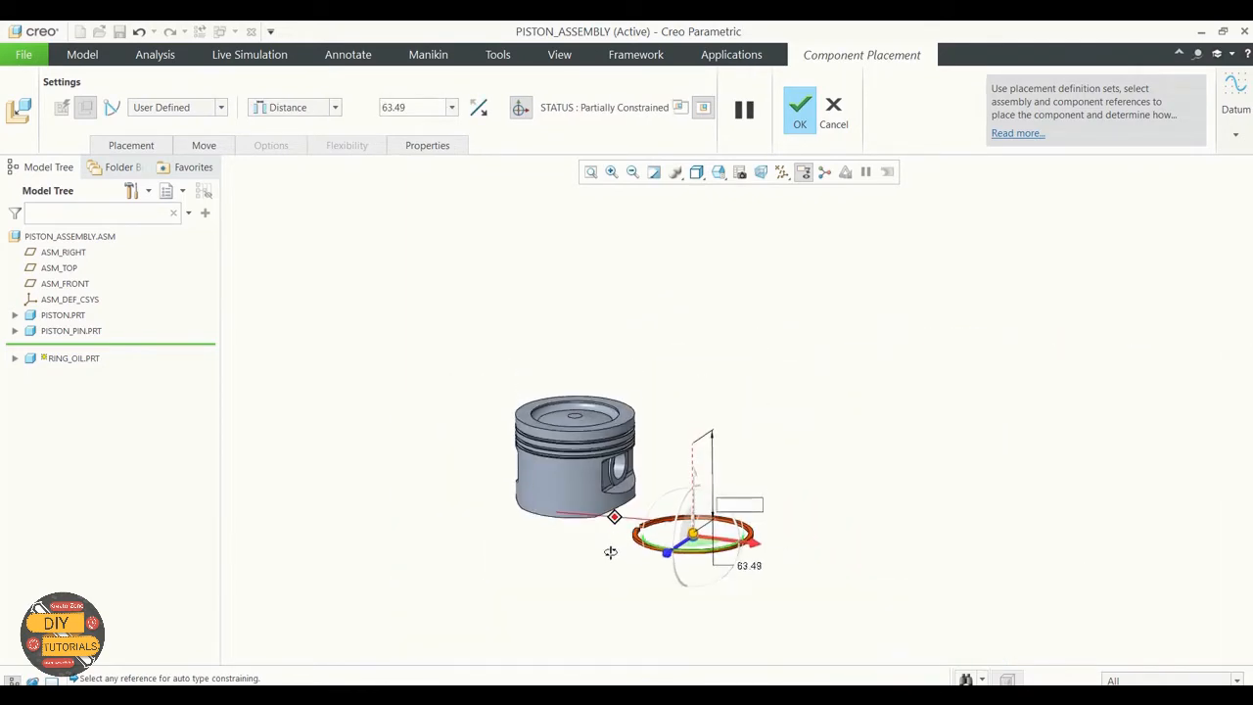
left_click(420, 107)
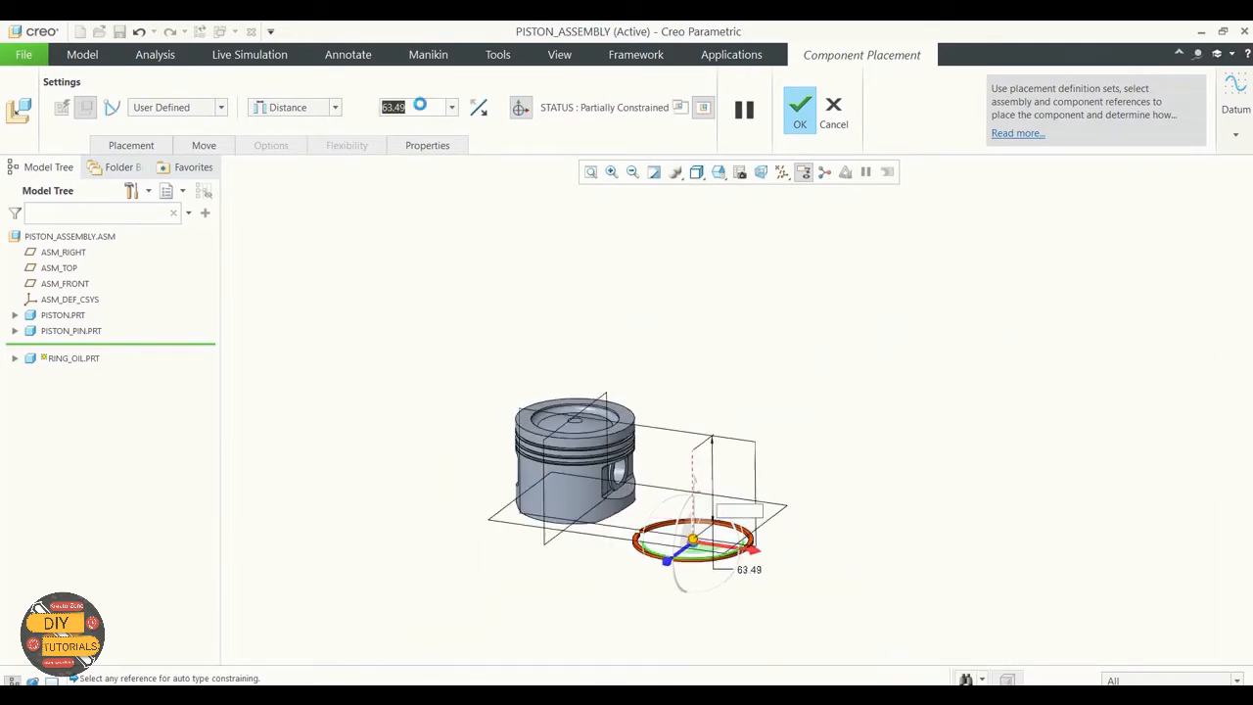
type("0")
key("Return")
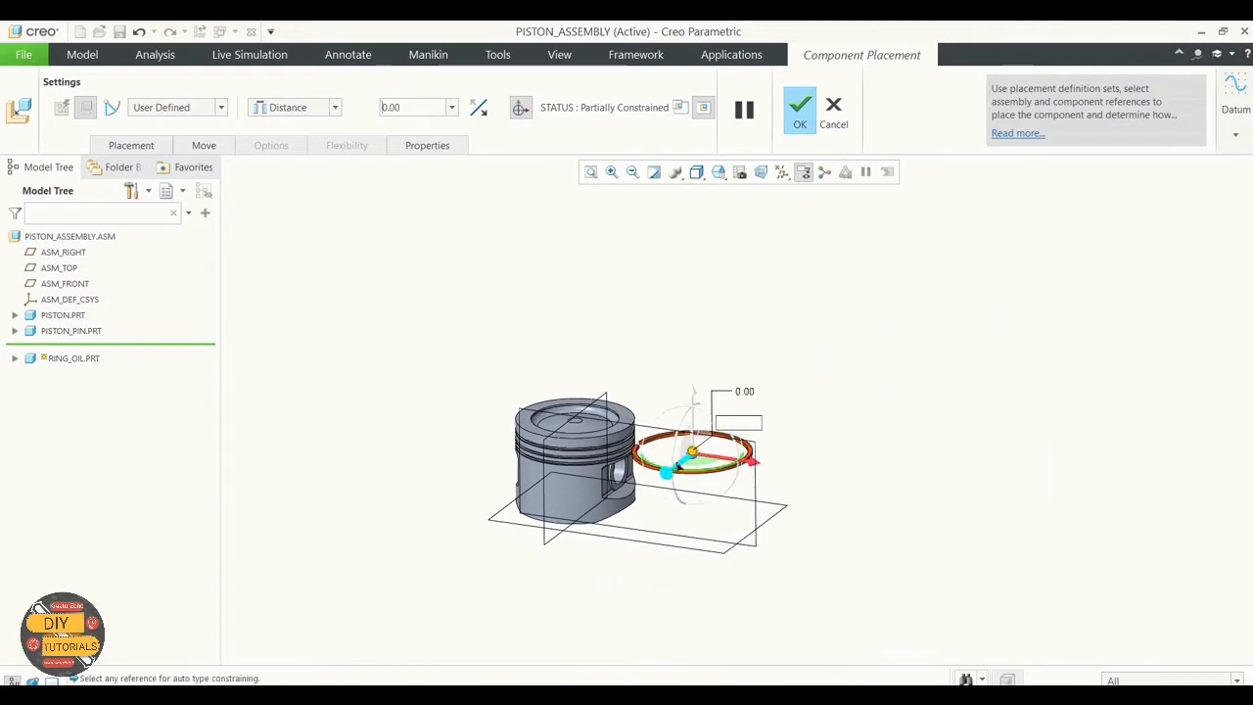
Step: Turn on the display of datum axes in the assembly
scroll(677, 464, "down", 2)
middle_click_drag(852, 336, 851, 367)
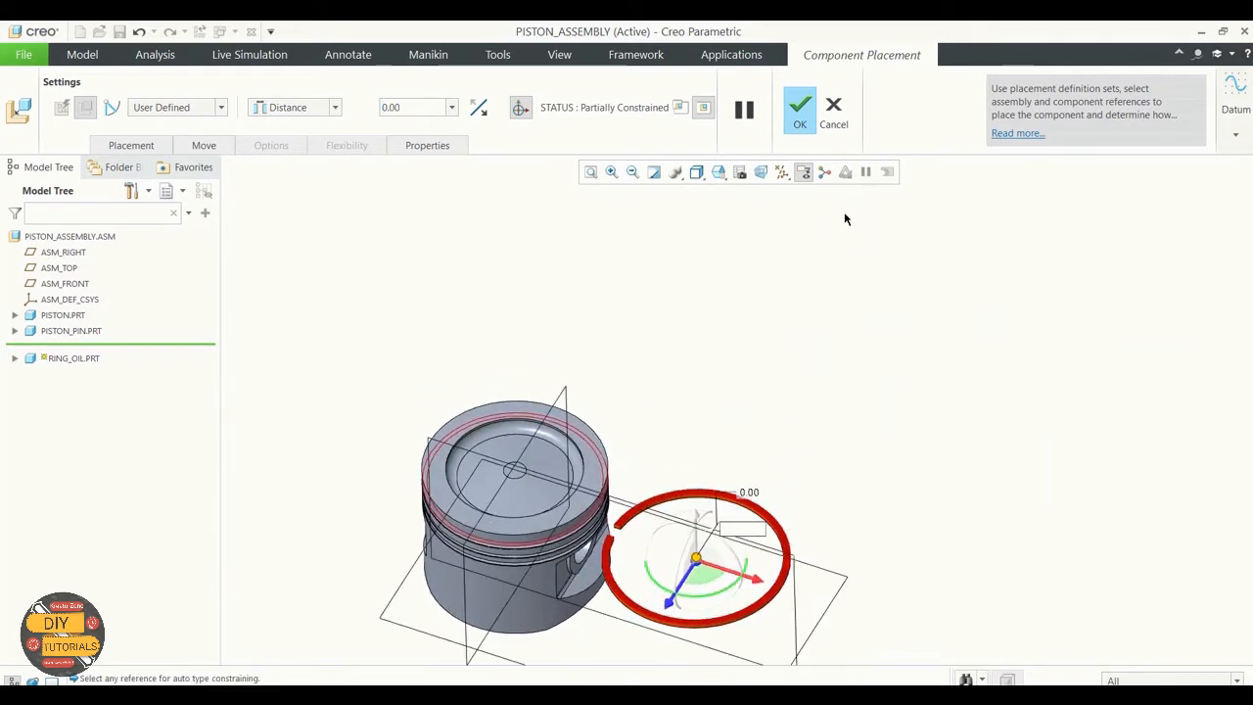
left_click(782, 172)
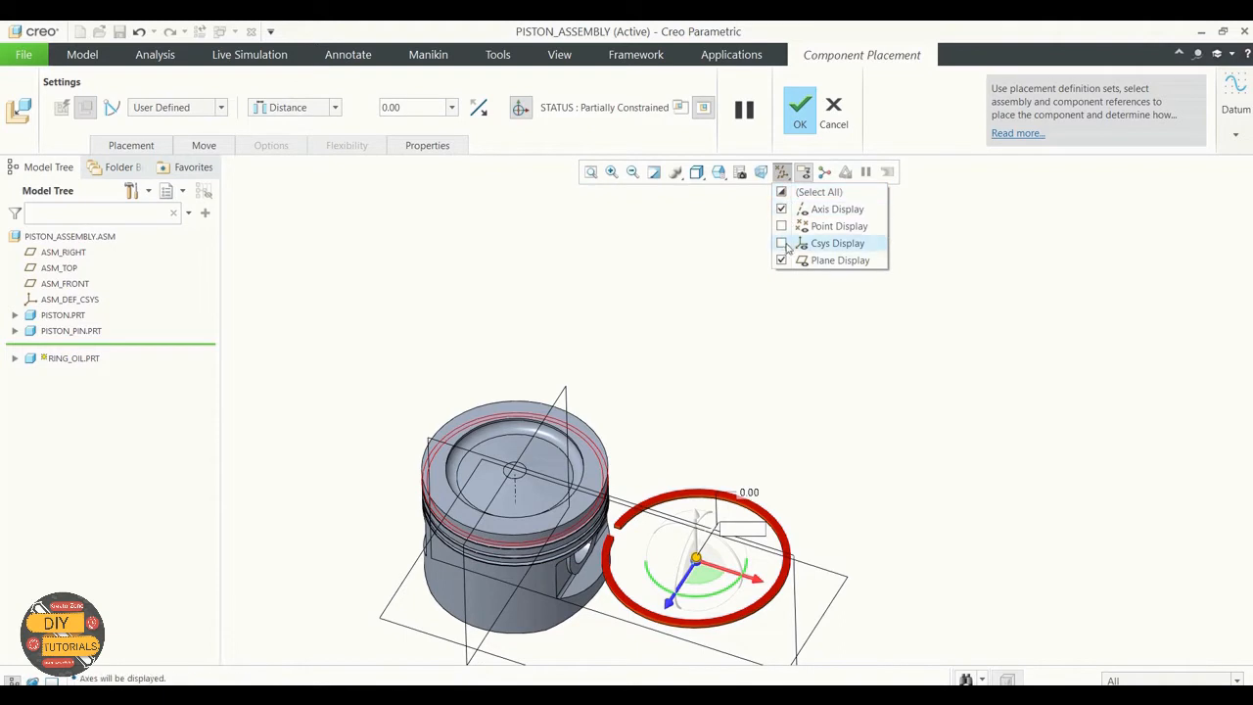
left_click(903, 340)
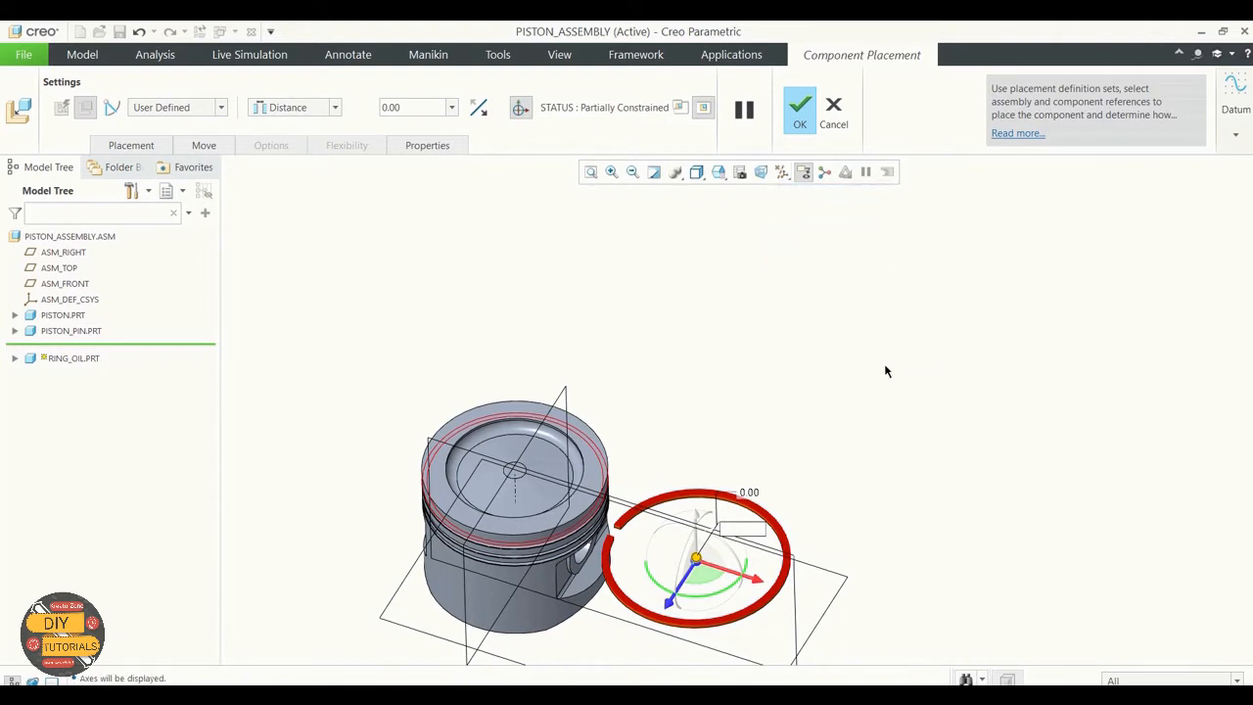
middle_click_drag(884, 361, 887, 322)
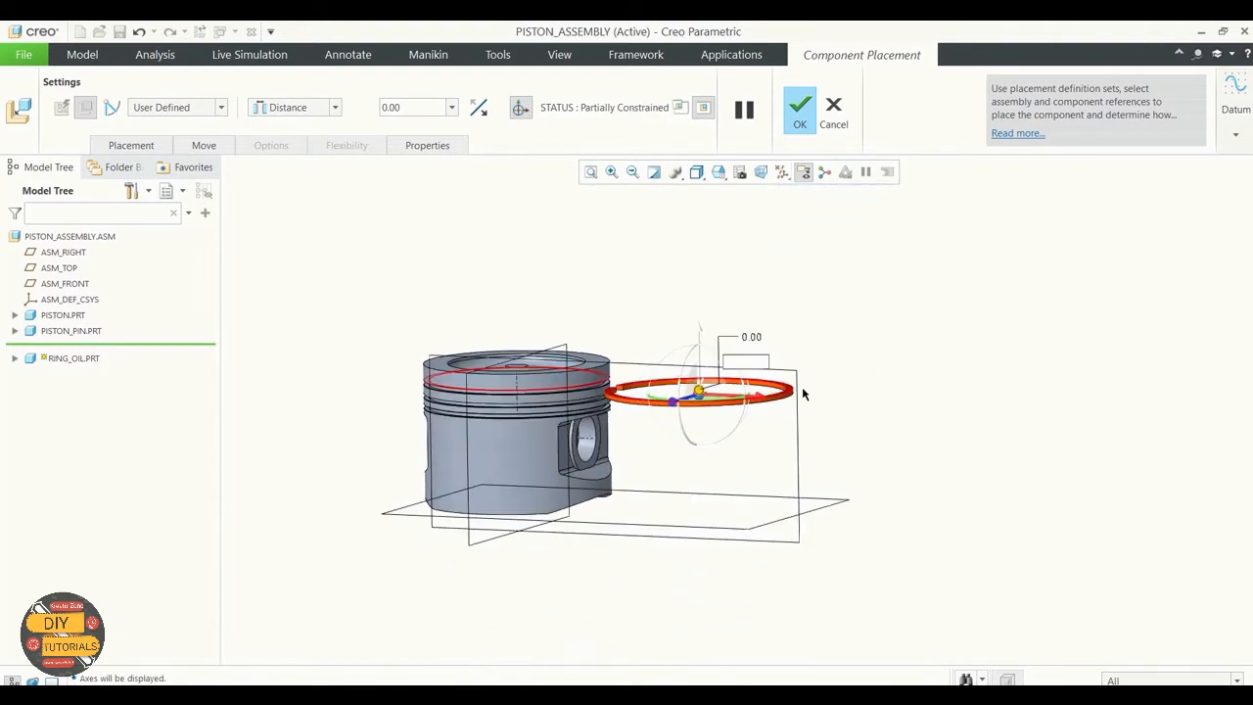
Step: Make the oil ring's outer cylindrical surface coincident with the piston's outer cylindrical surface
scroll(798, 394, "down", 2)
left_click(791, 397)
scroll(906, 403, "up", 3)
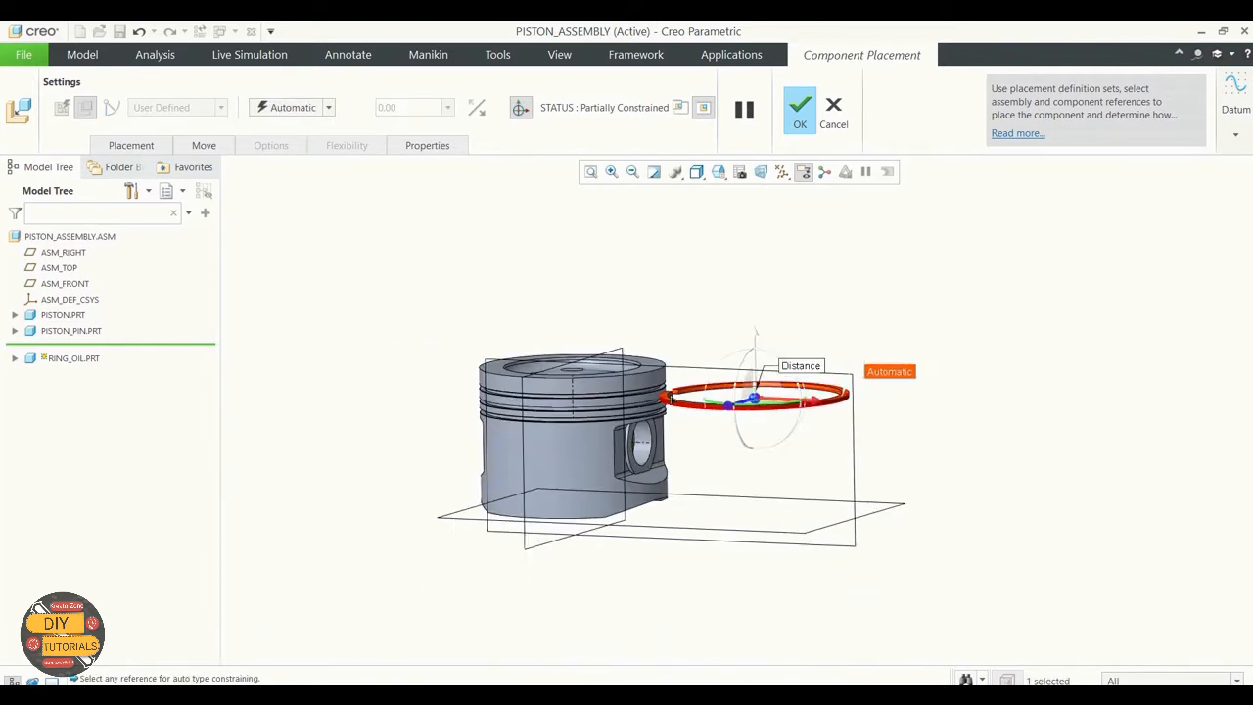
left_click(533, 392)
middle_click_drag(770, 340, 846, 353)
scroll(911, 439, "down", 4)
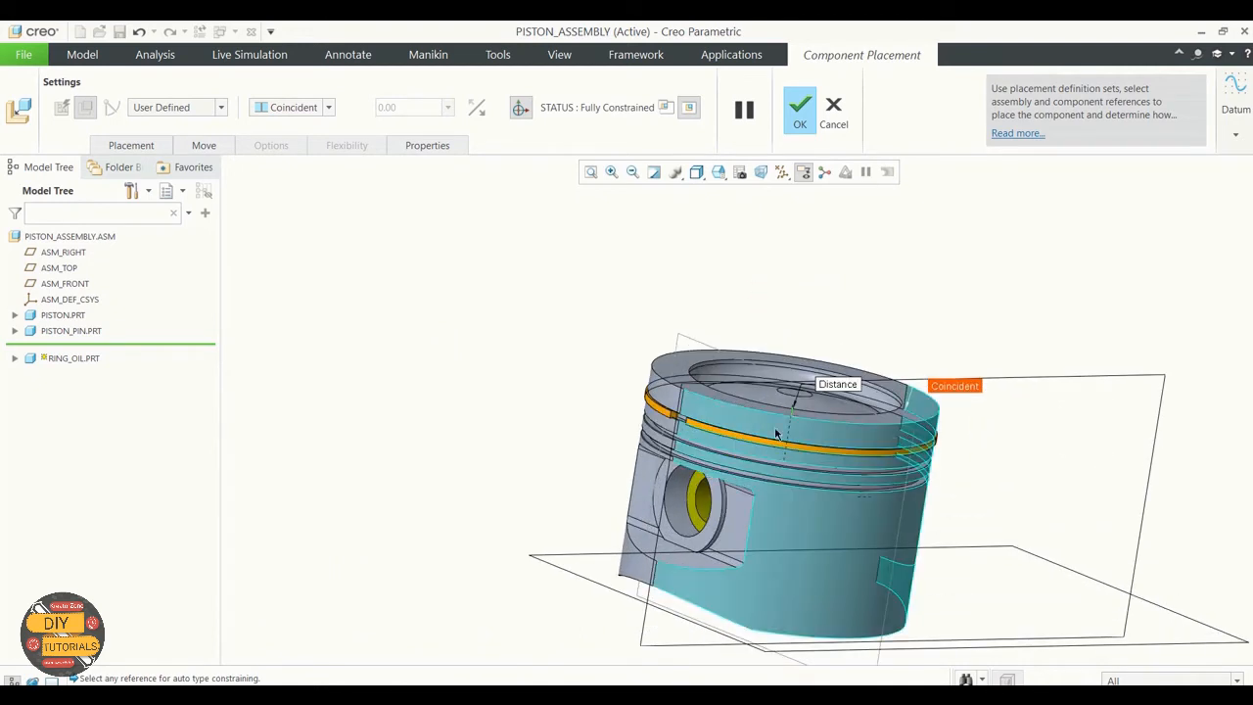
Step: Expose the oil ring's datum features and add a third constraint to its placement
left_click(14, 360)
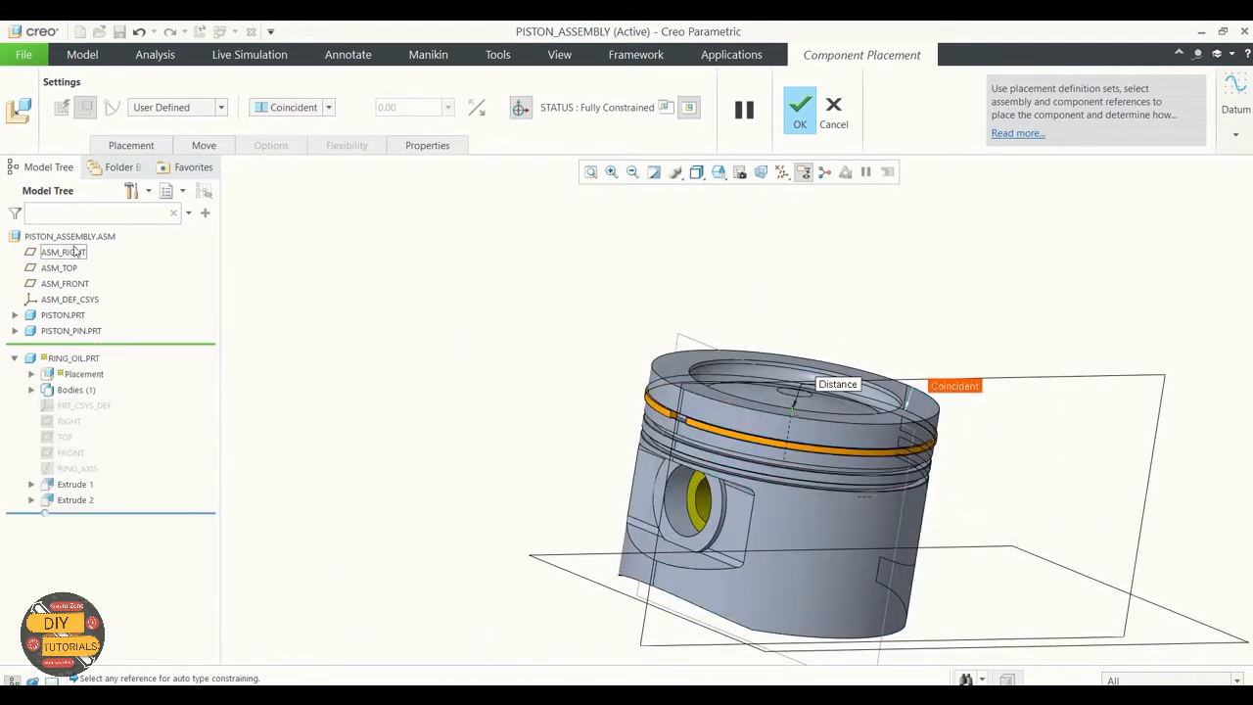
left_click(140, 148)
left_click(160, 262)
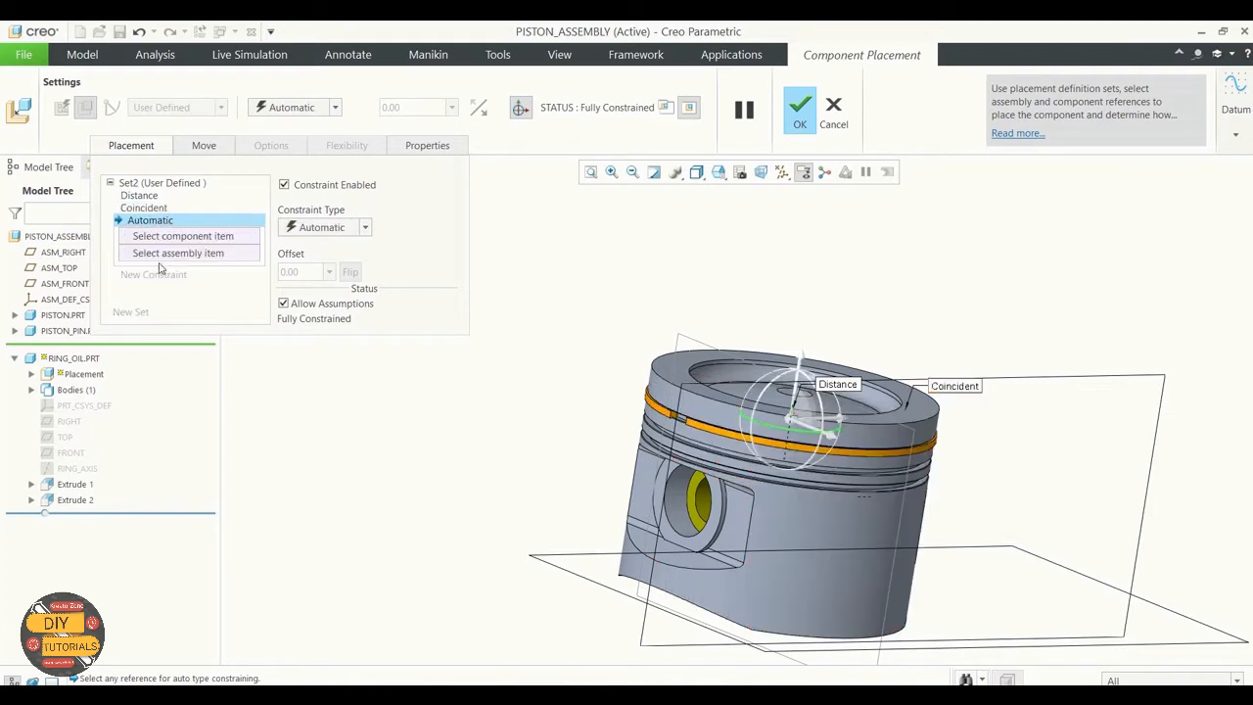
left_click(157, 195)
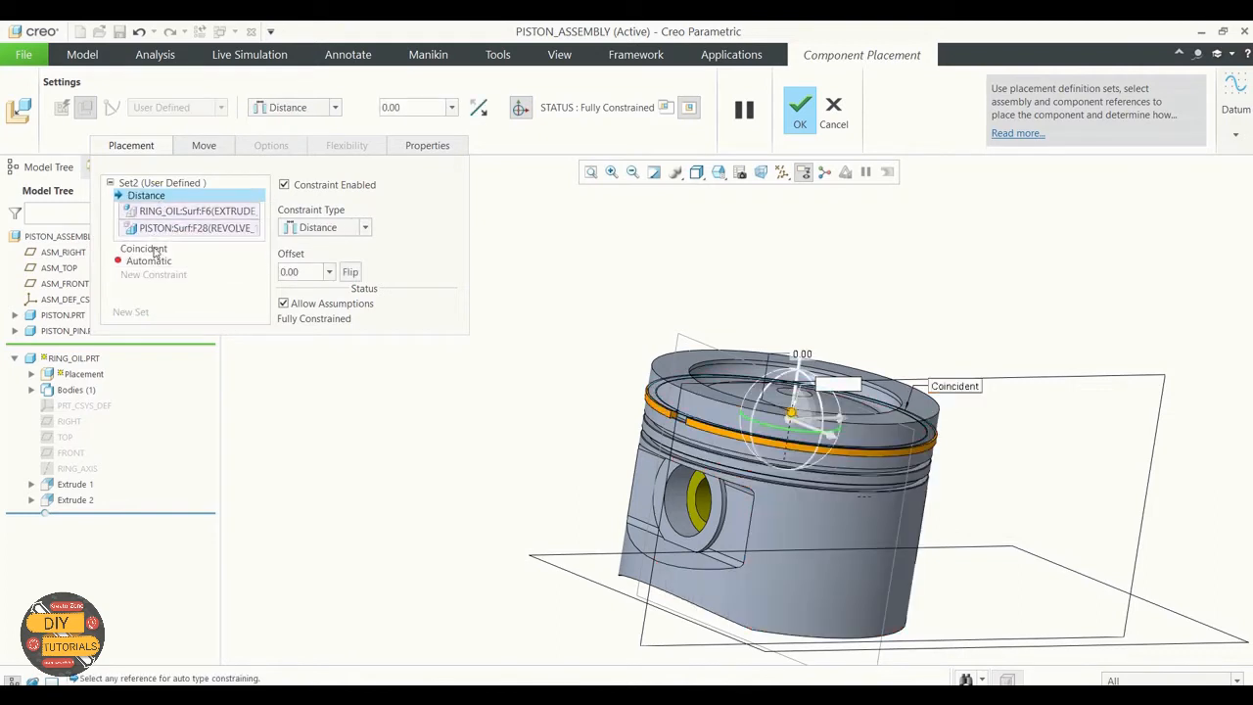
left_click(146, 247)
left_click(149, 261)
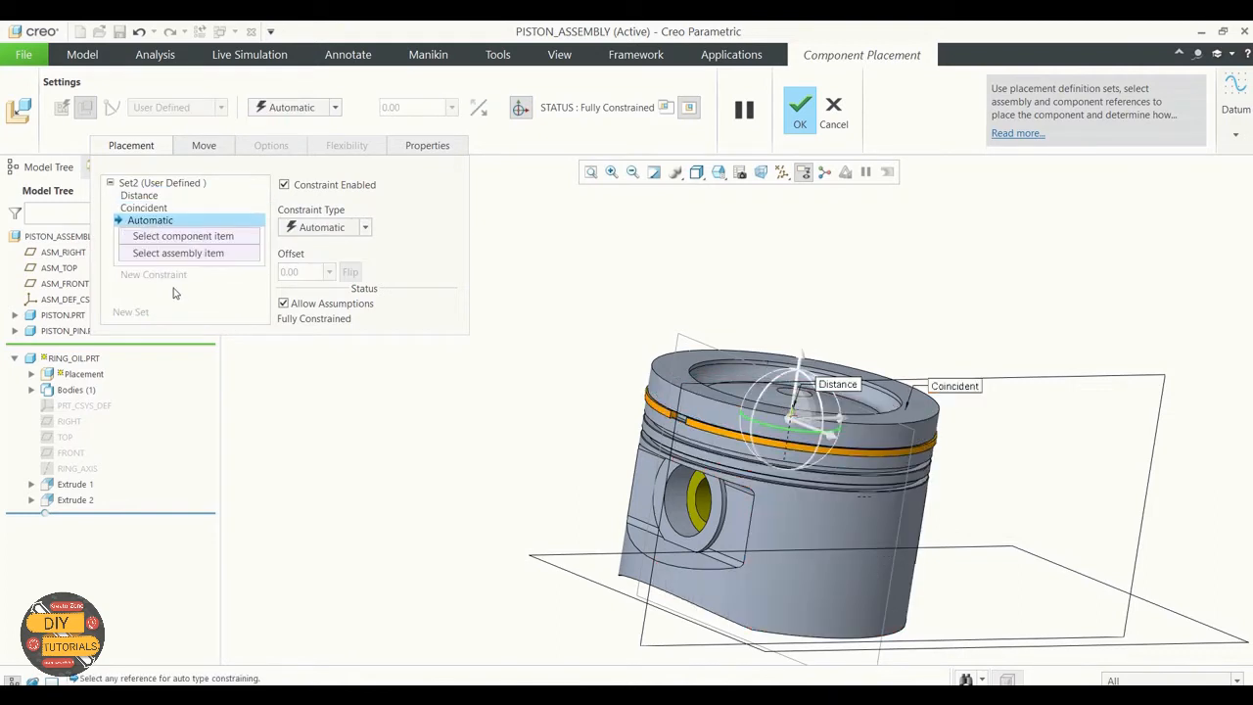
left_click(65, 438)
right_click(181, 236)
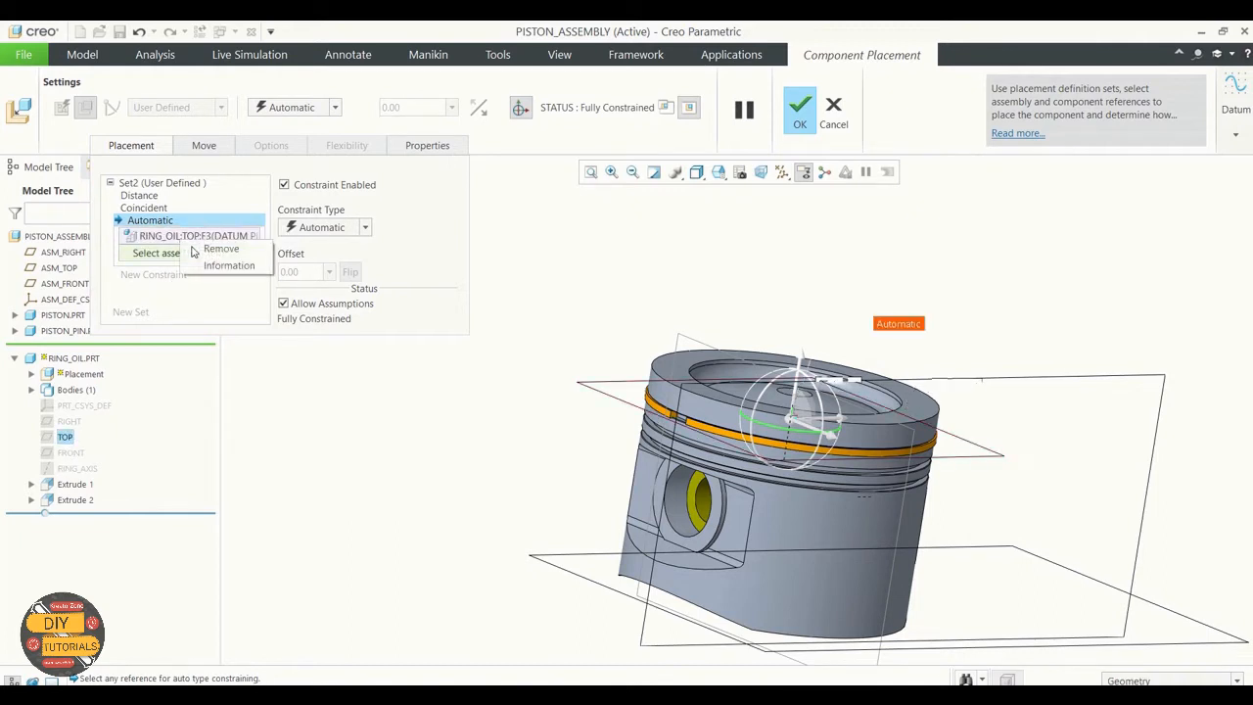
left_click(210, 244)
Step: Constrain the oil ring's RIGHT datum plane to the ASM_RIGHT plane
left_click(65, 421)
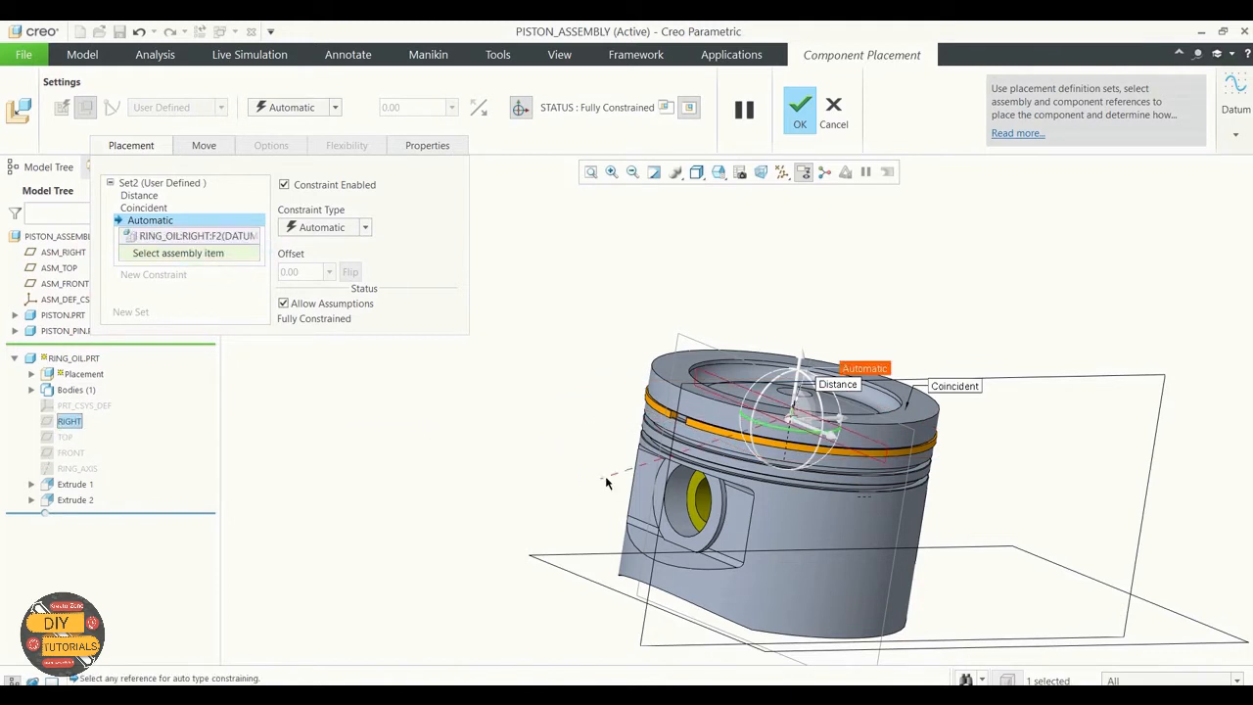
middle_click_drag(552, 397, 545, 437)
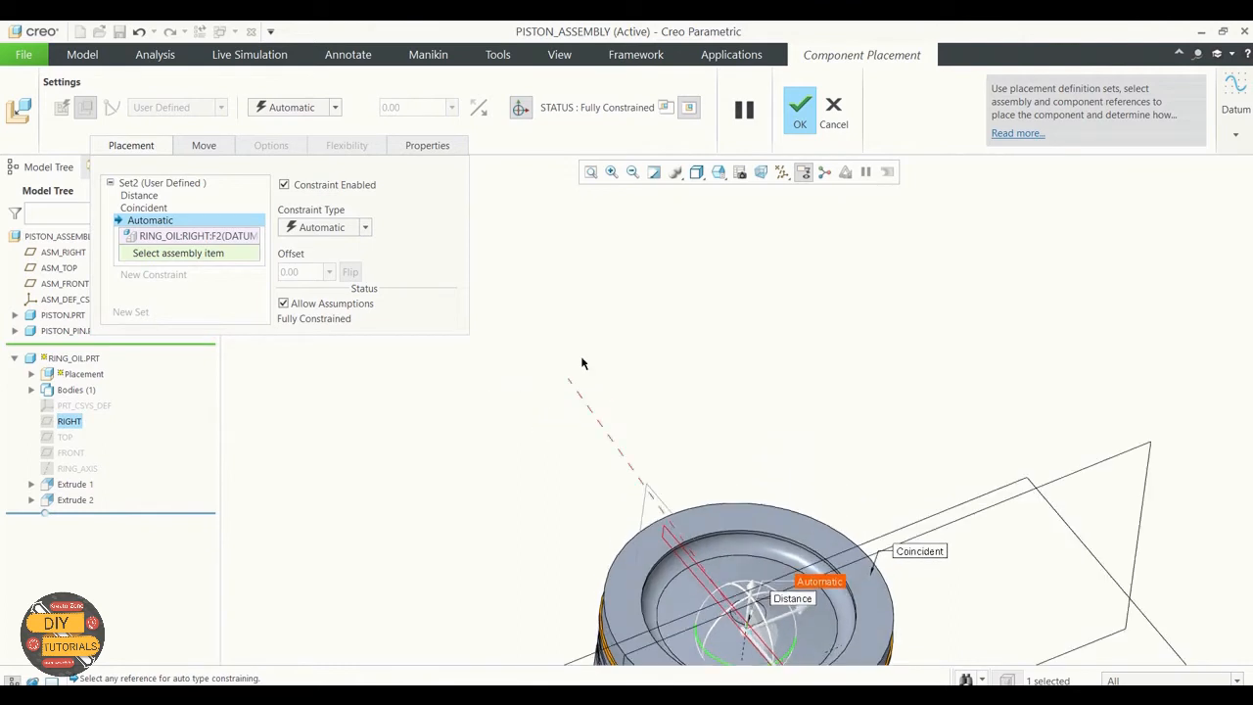
scroll(588, 371, "down", 4)
left_click(614, 416)
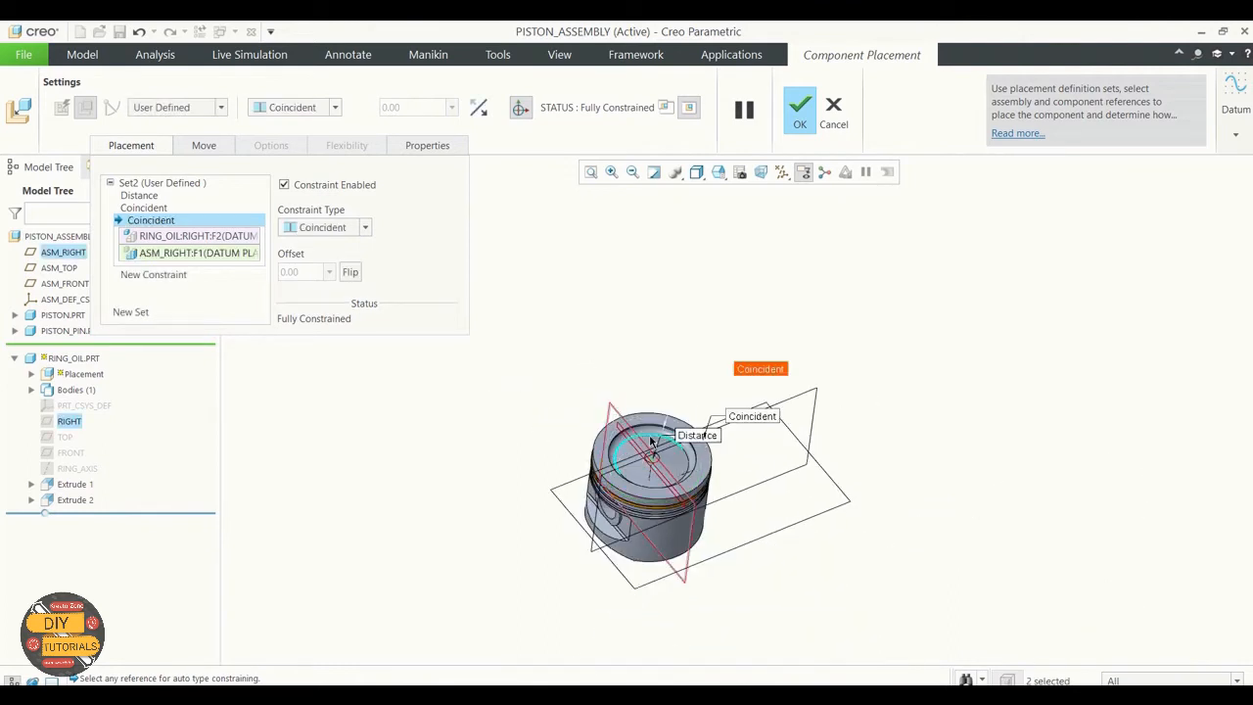
middle_click_drag(617, 330, 613, 291)
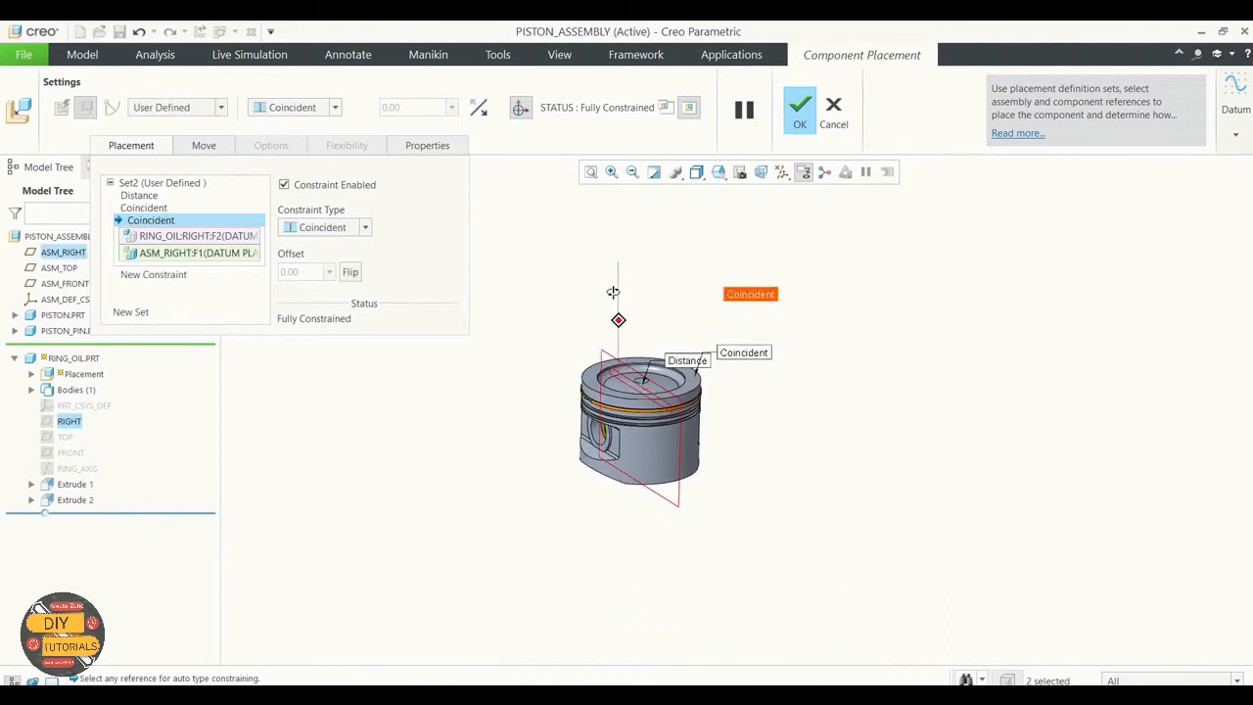
Step: Change the oil ring's plane constraint to Angle Offset and set the angle to 60 degrees
left_click(364, 228)
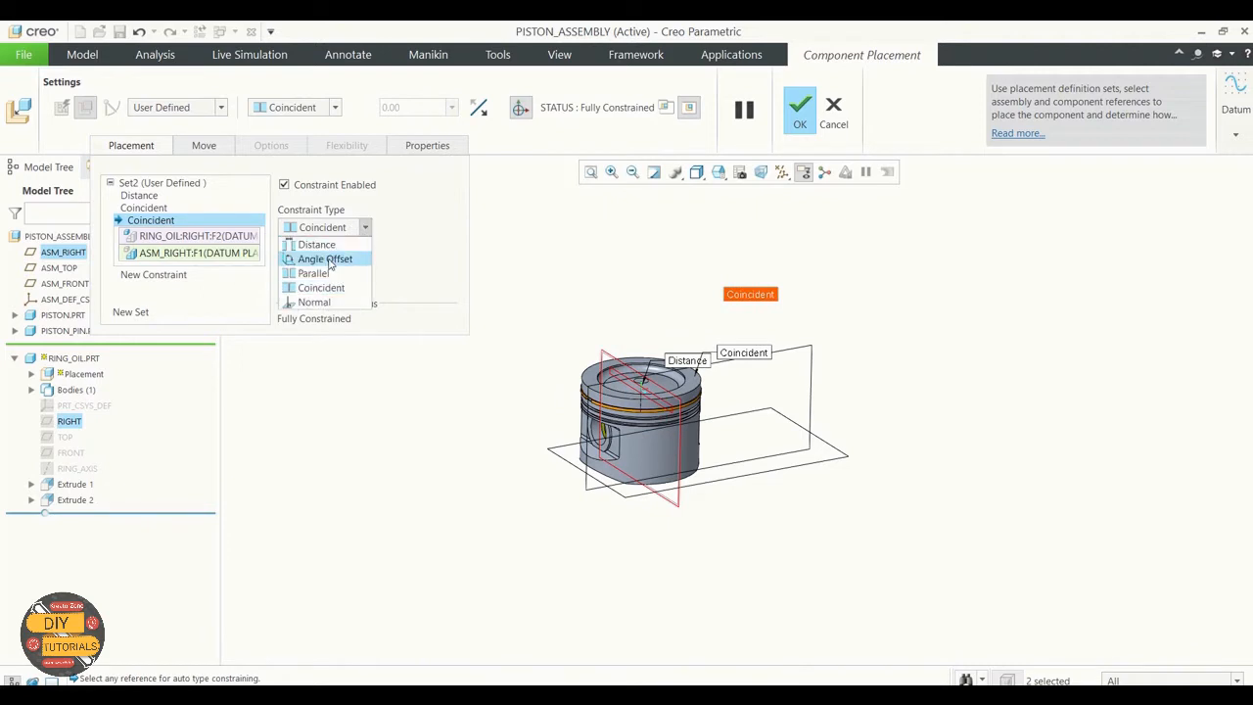
left_click(329, 259)
left_click(312, 277)
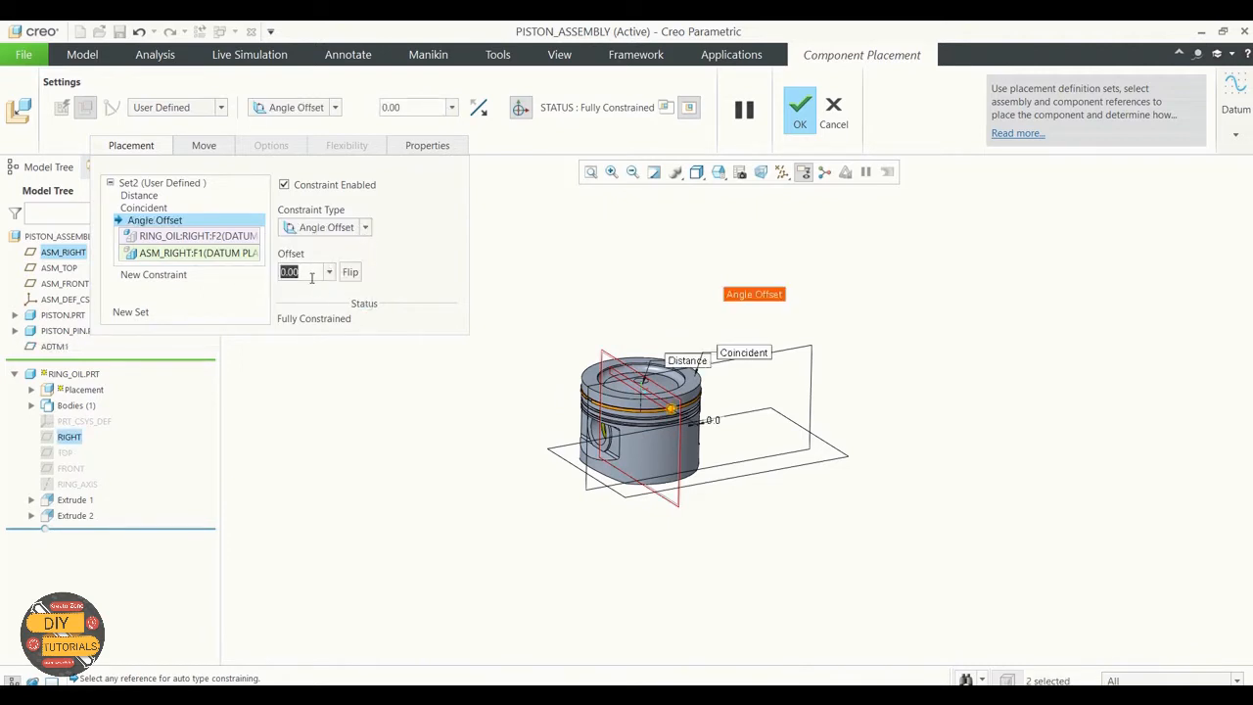
type("60")
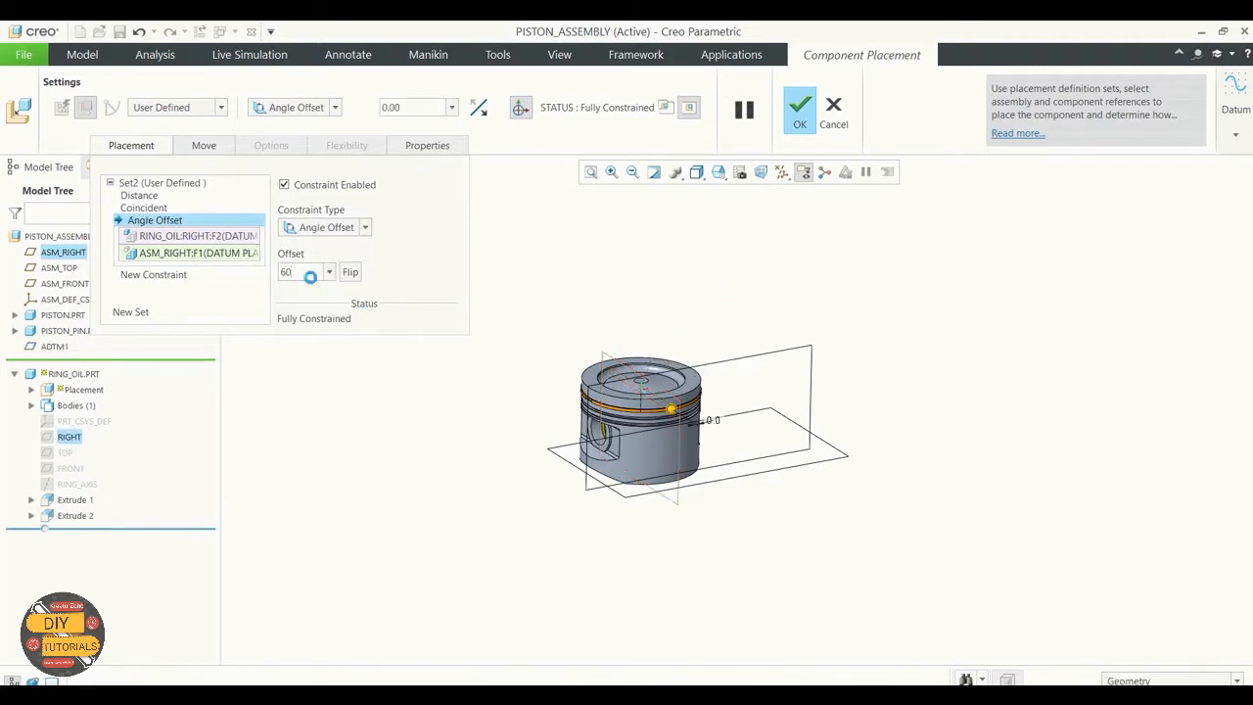
scroll(616, 396, "up", 5)
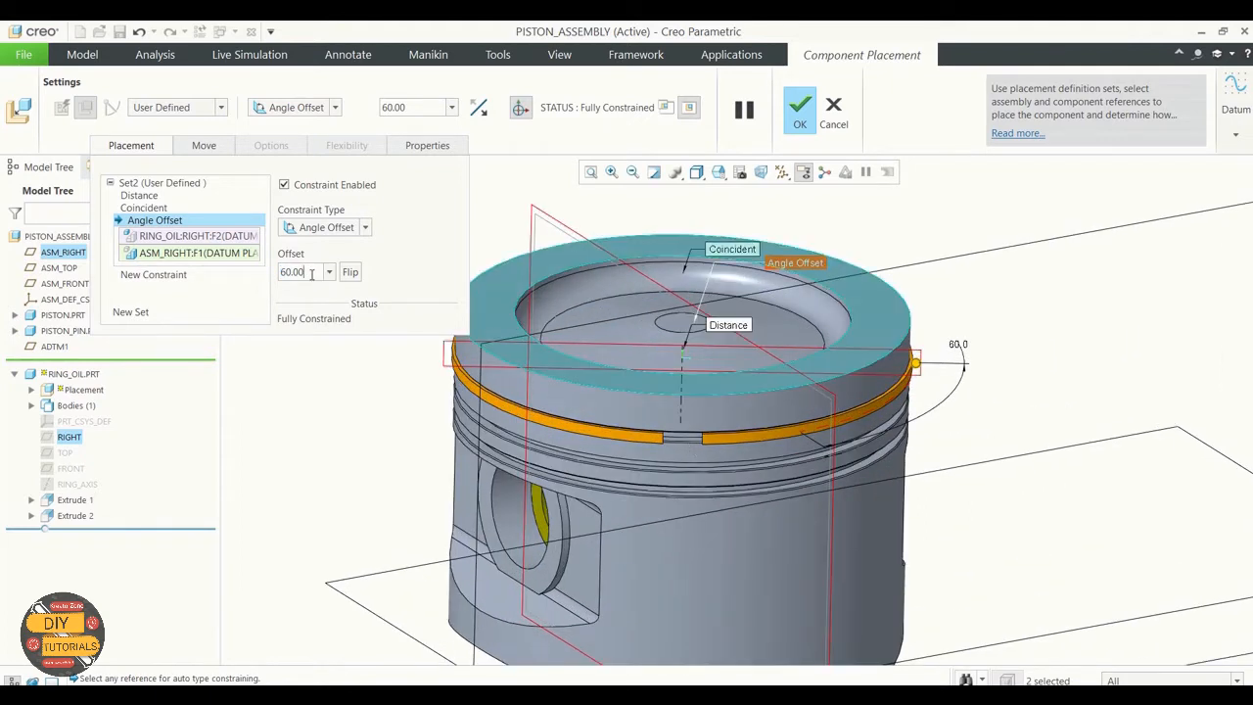
Step: Set the oil ring's angle offset to 30 degrees and accept the placement
key("BackSpace")
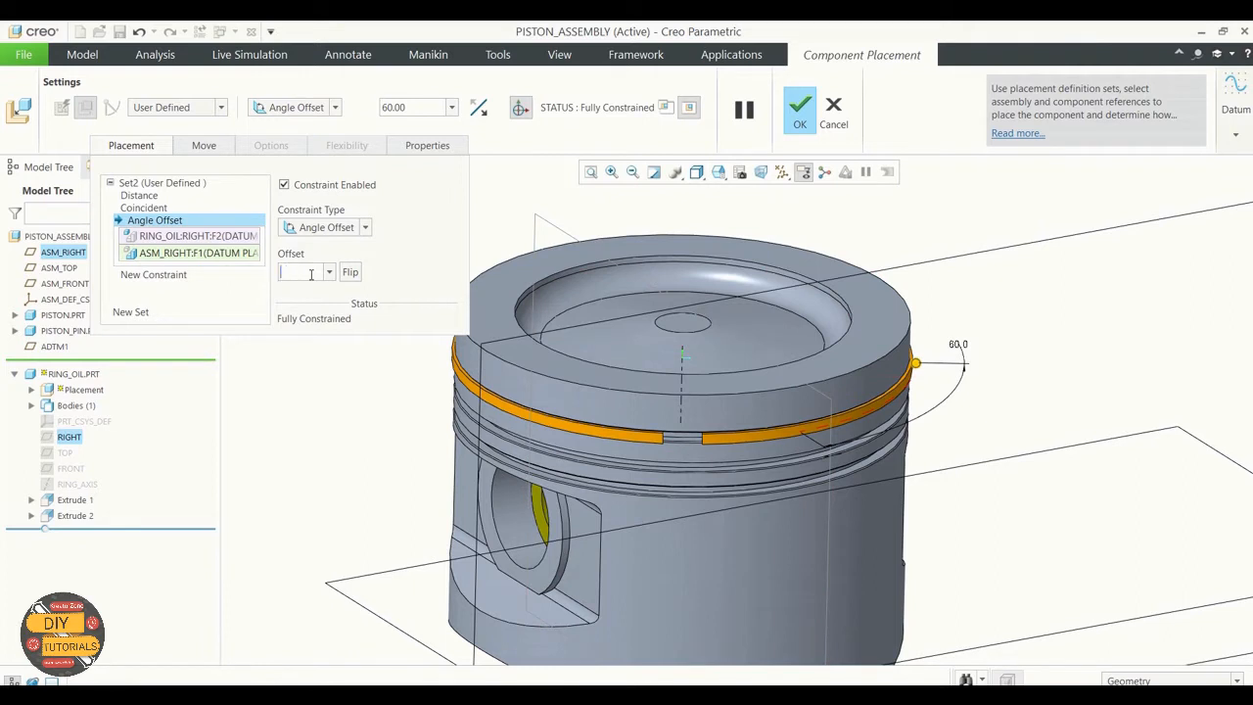
key("Return")
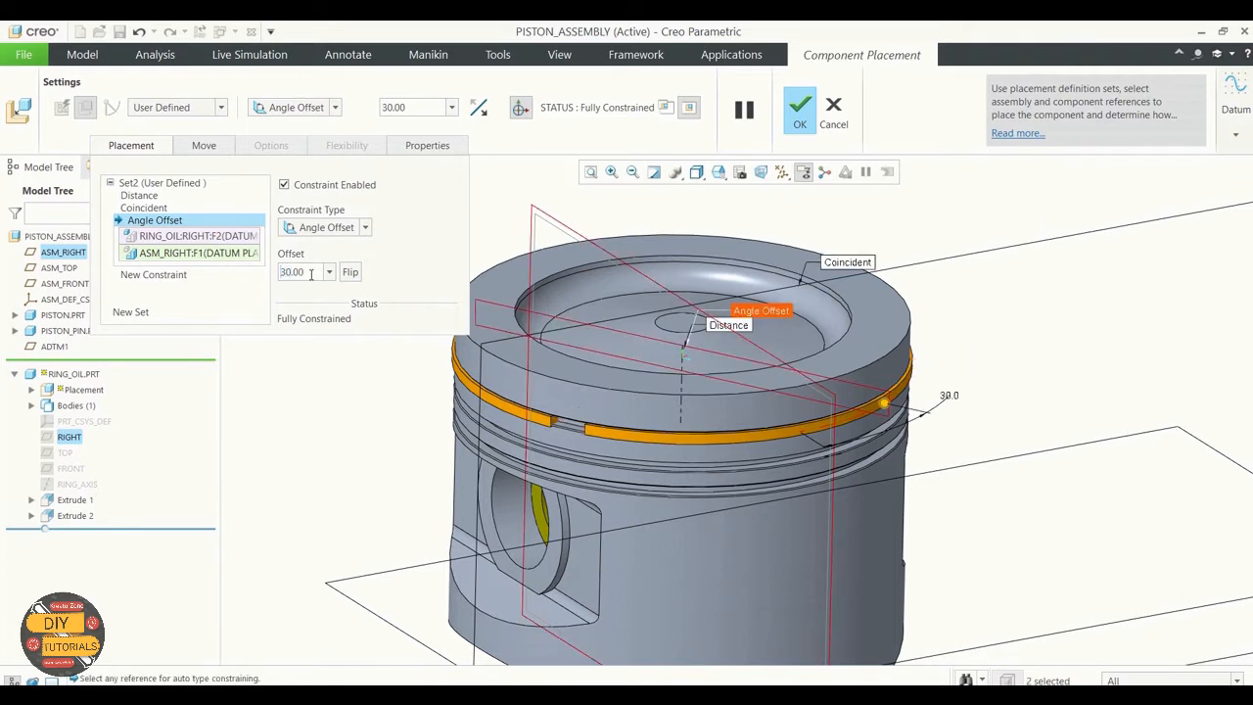
left_click(800, 116)
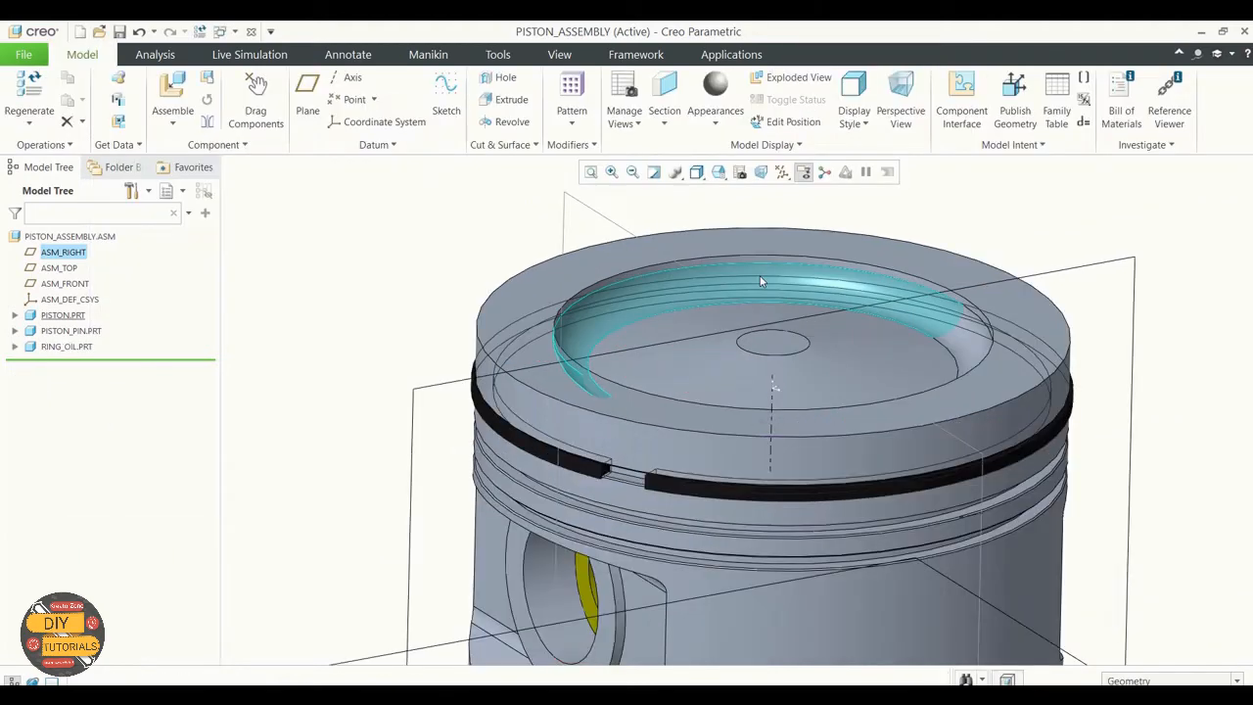
Step: Bring ring_top.prt from the Exercise 3 folder into the assembly for placement
scroll(424, 411, "up", 3)
middle_click_drag(414, 399, 412, 402)
left_click(173, 122)
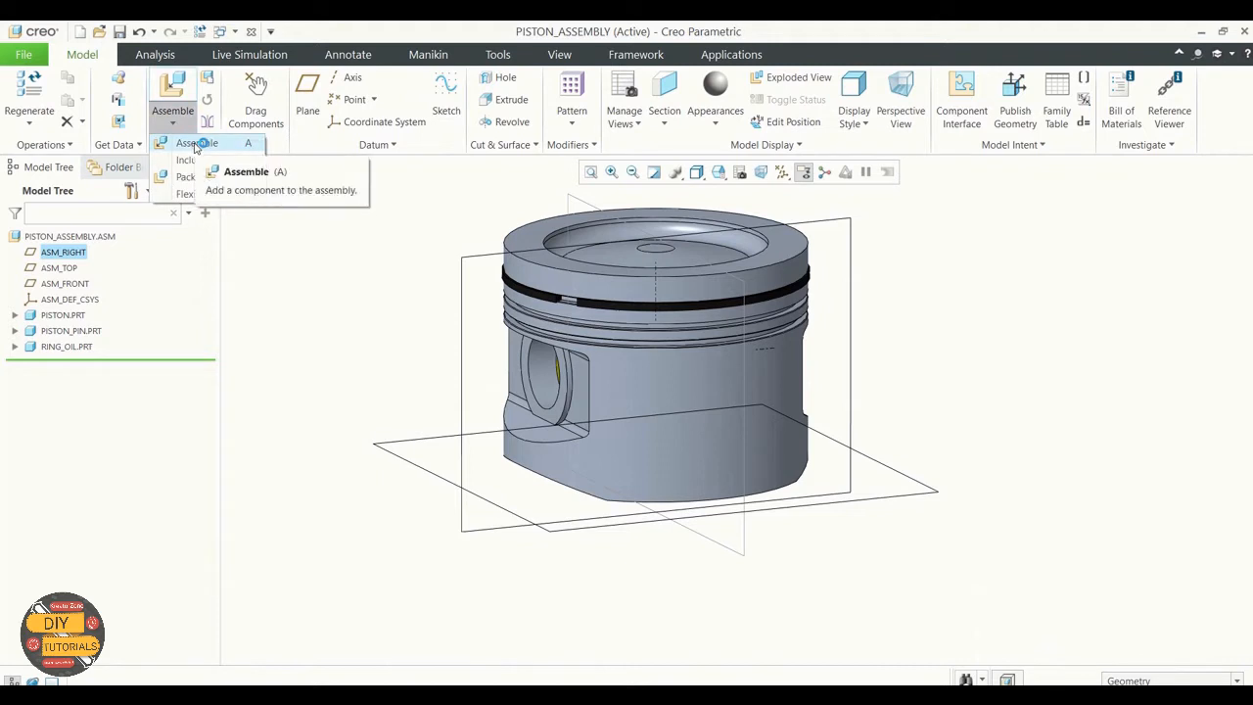
left_click(196, 144)
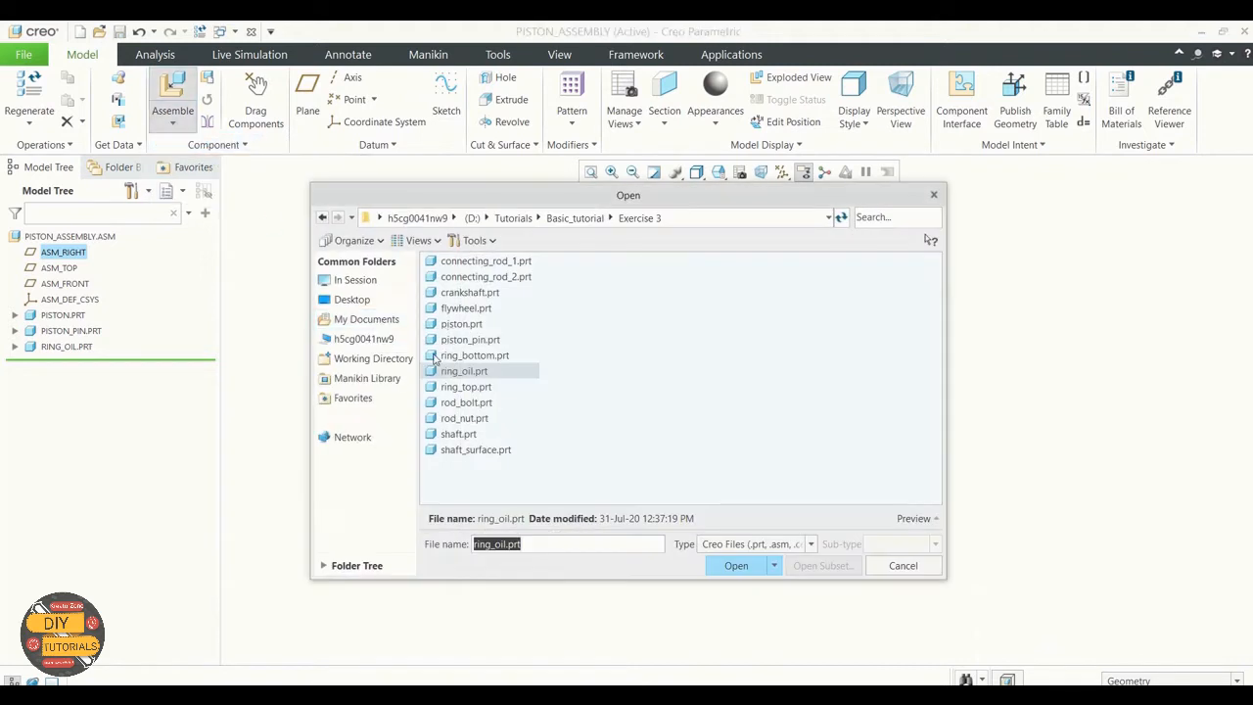
left_click(466, 387)
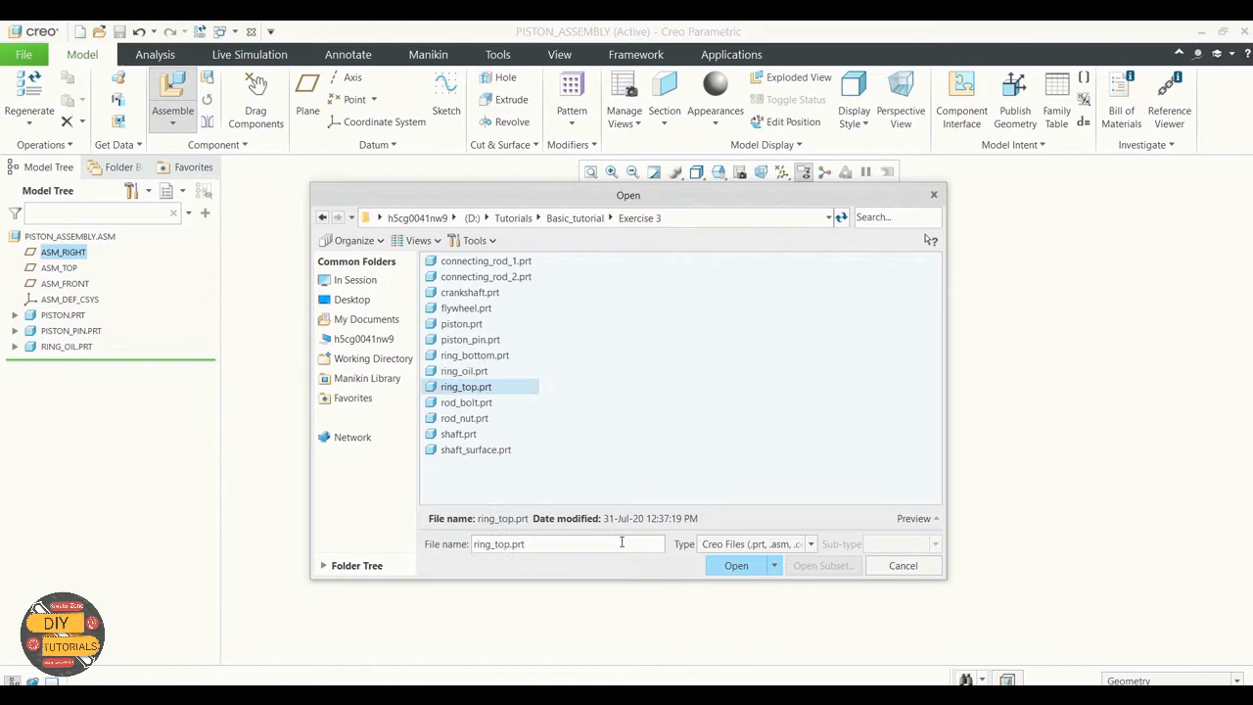
left_click(747, 568)
Step: Make the top ring's flat face coincident with the side face of the piston groove just below the oil ring
scroll(747, 421, "down", 4)
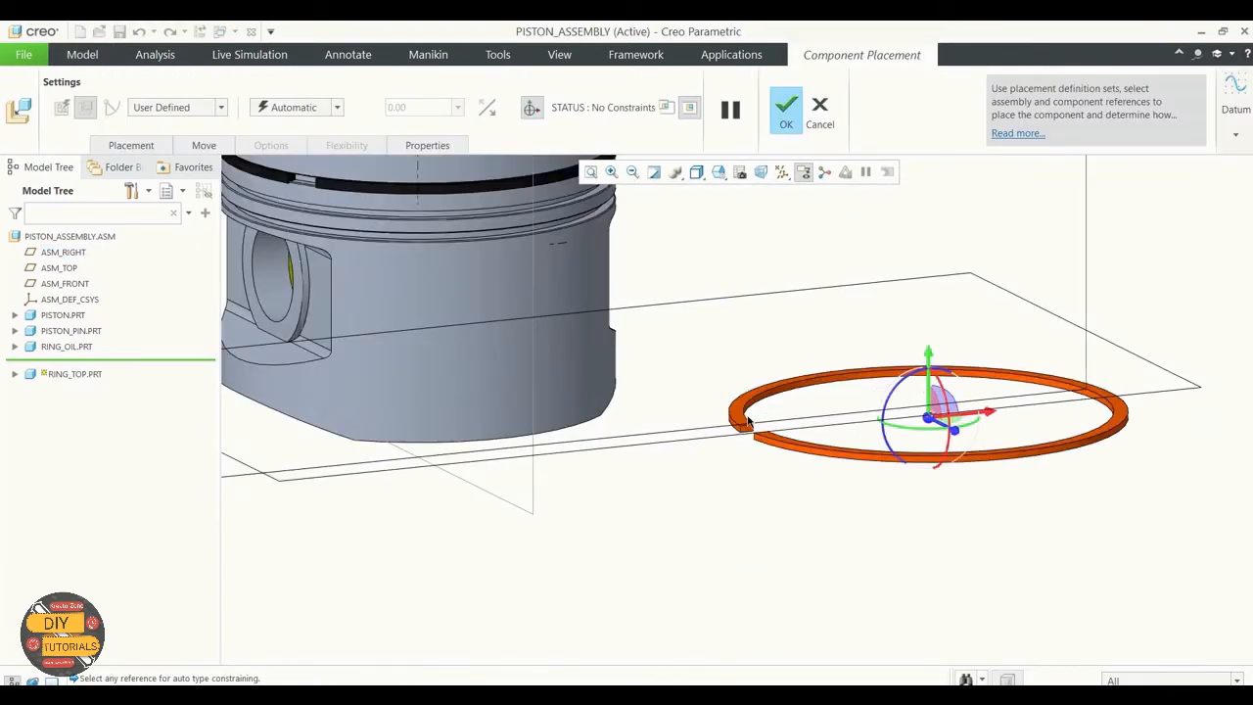
left_click(736, 421)
scroll(652, 526, "up", 3)
middle_click_drag(653, 530, 656, 507)
scroll(486, 195, "down", 4)
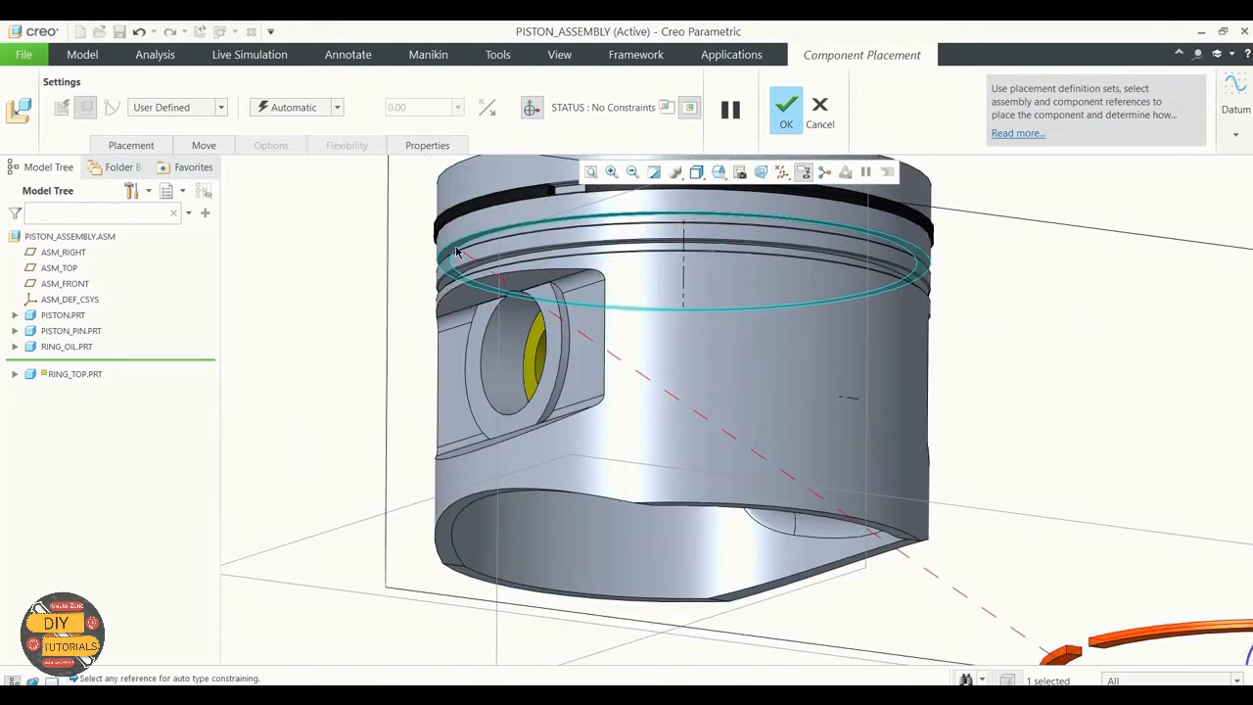
left_click(460, 252)
scroll(397, 261, "up", 3)
left_click(338, 107)
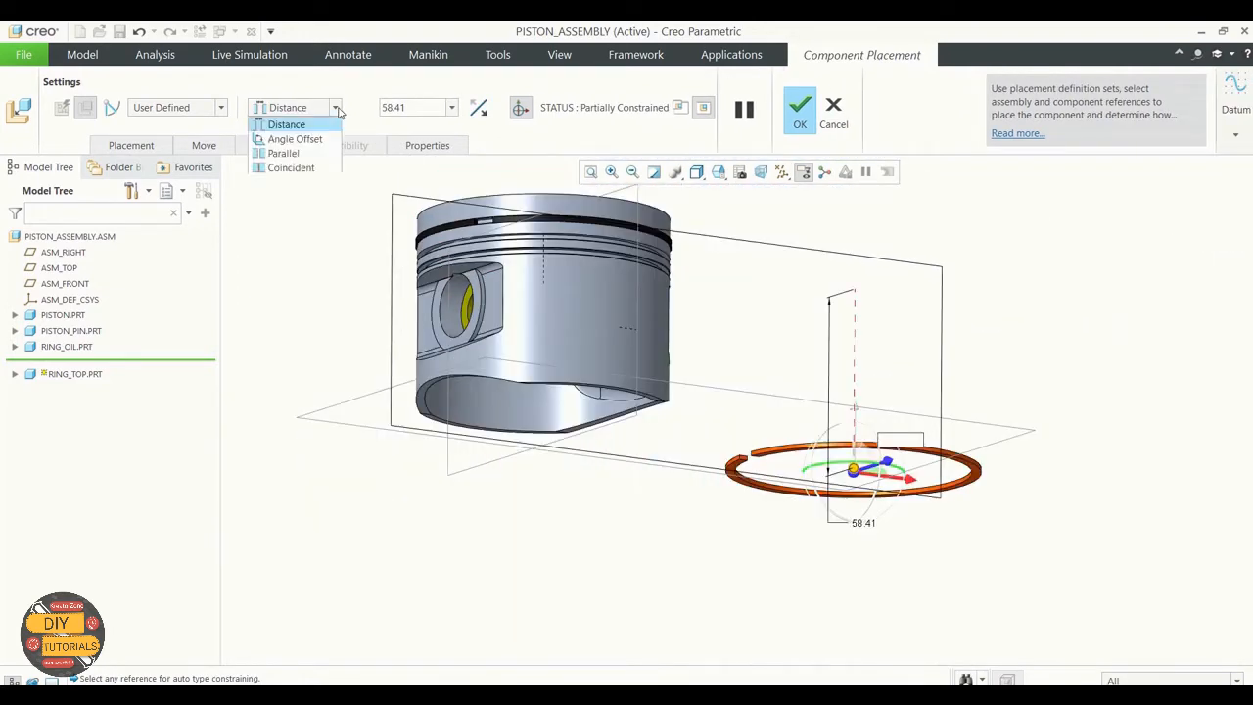
left_click(298, 166)
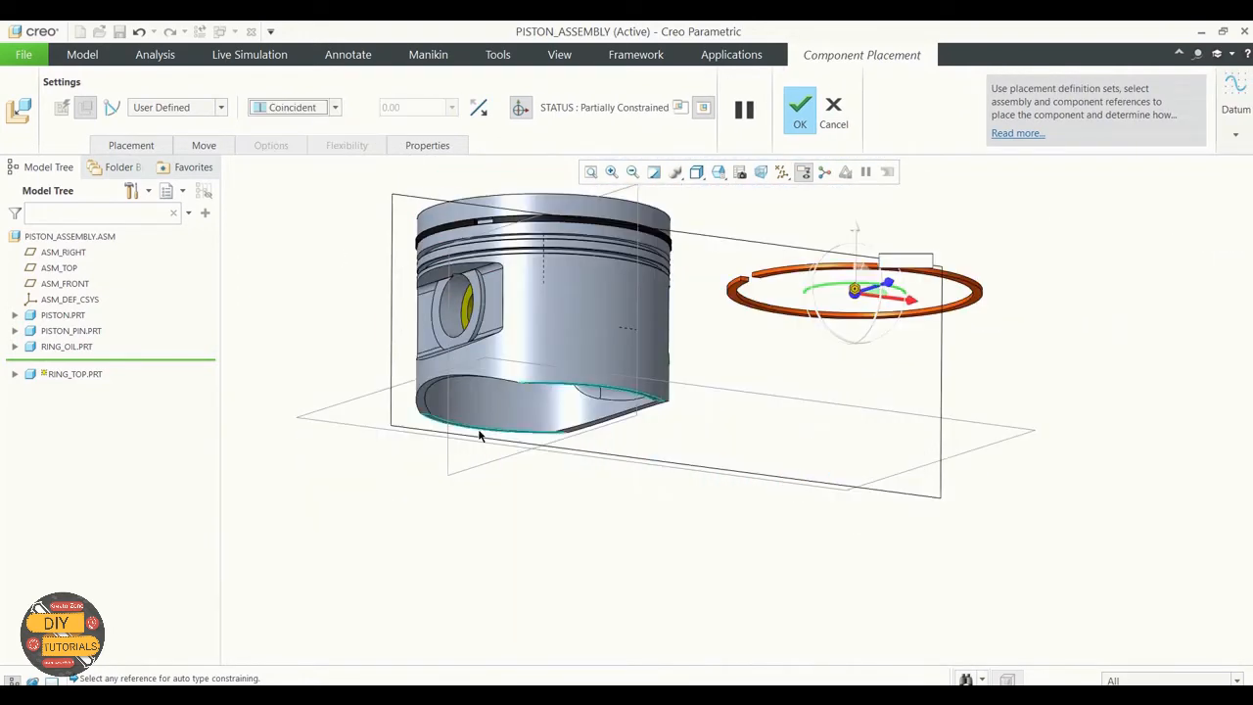
Step: Make the top ring's outer cylindrical surface coincident with the piston's outer cylindrical surface
middle_click_drag(481, 433, 750, 425)
scroll(794, 366, "down", 5)
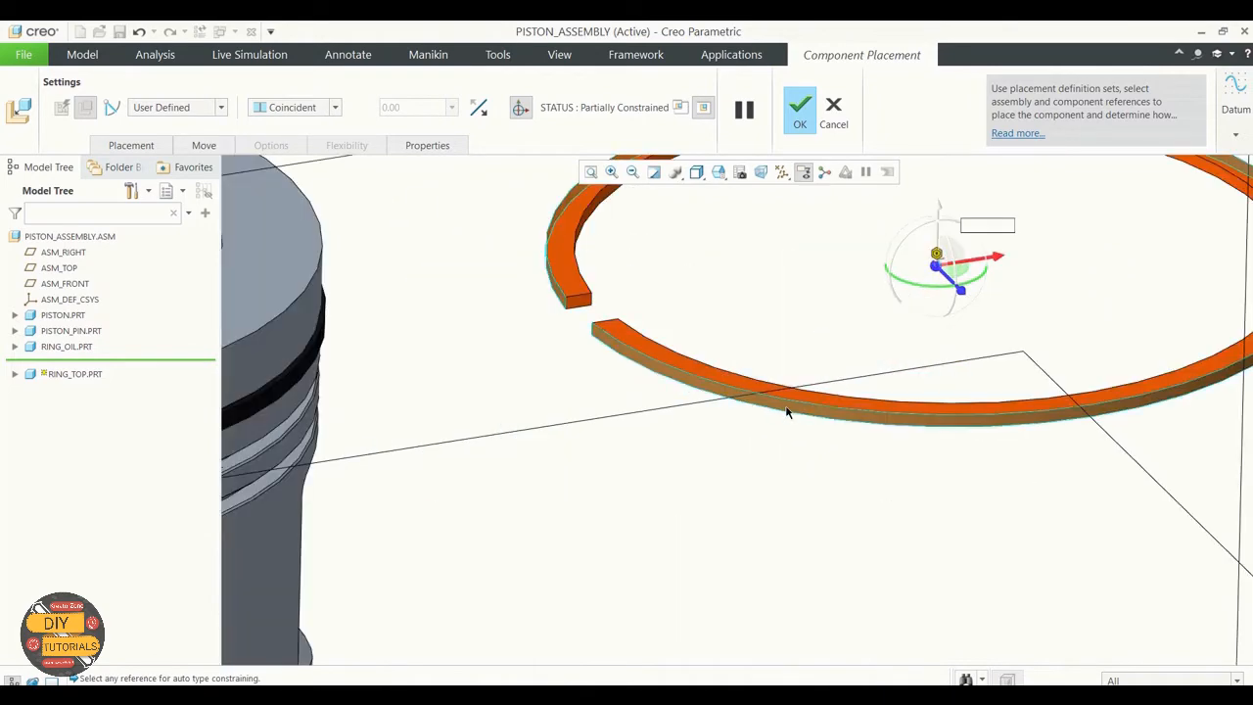
left_click(786, 410)
scroll(808, 426, "up", 5)
left_click(587, 483)
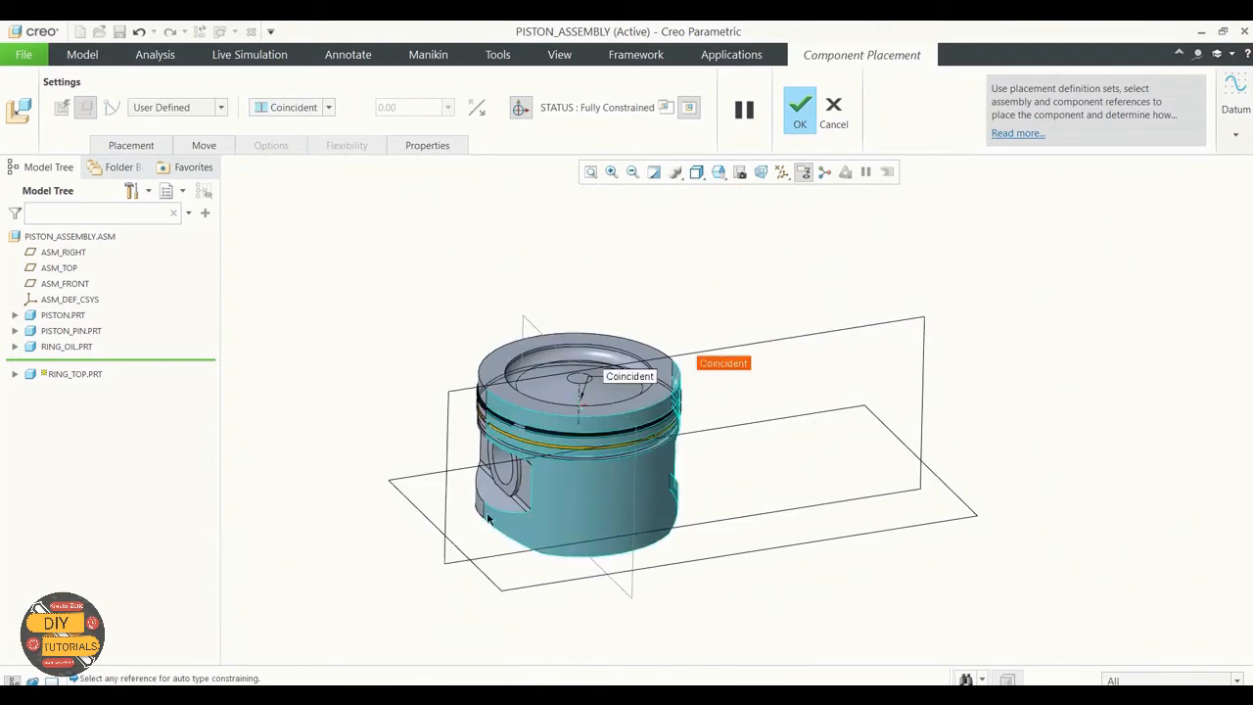
Step: Add a third constraint as an Angle Offset between the top ring's RIGHT datum plane and ASM_RIGHT
scroll(466, 425, "down", 4)
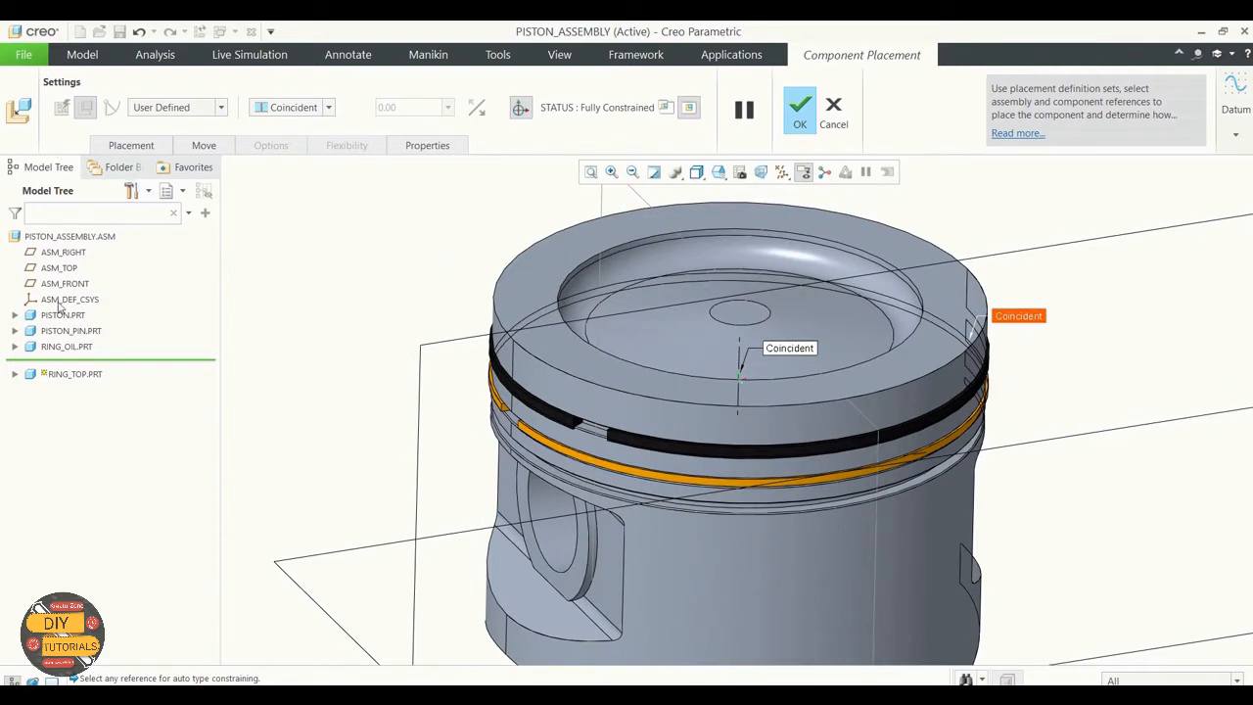
left_click(15, 376)
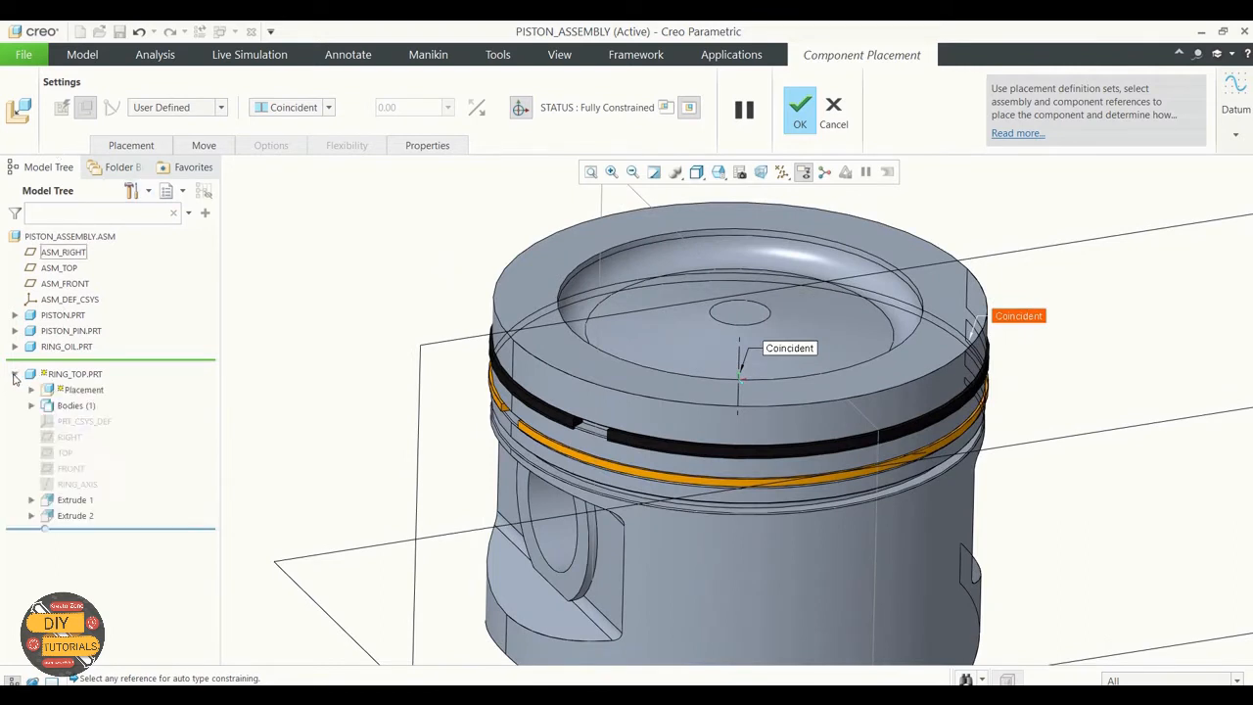
left_click(69, 441)
left_click(154, 149)
left_click(156, 260)
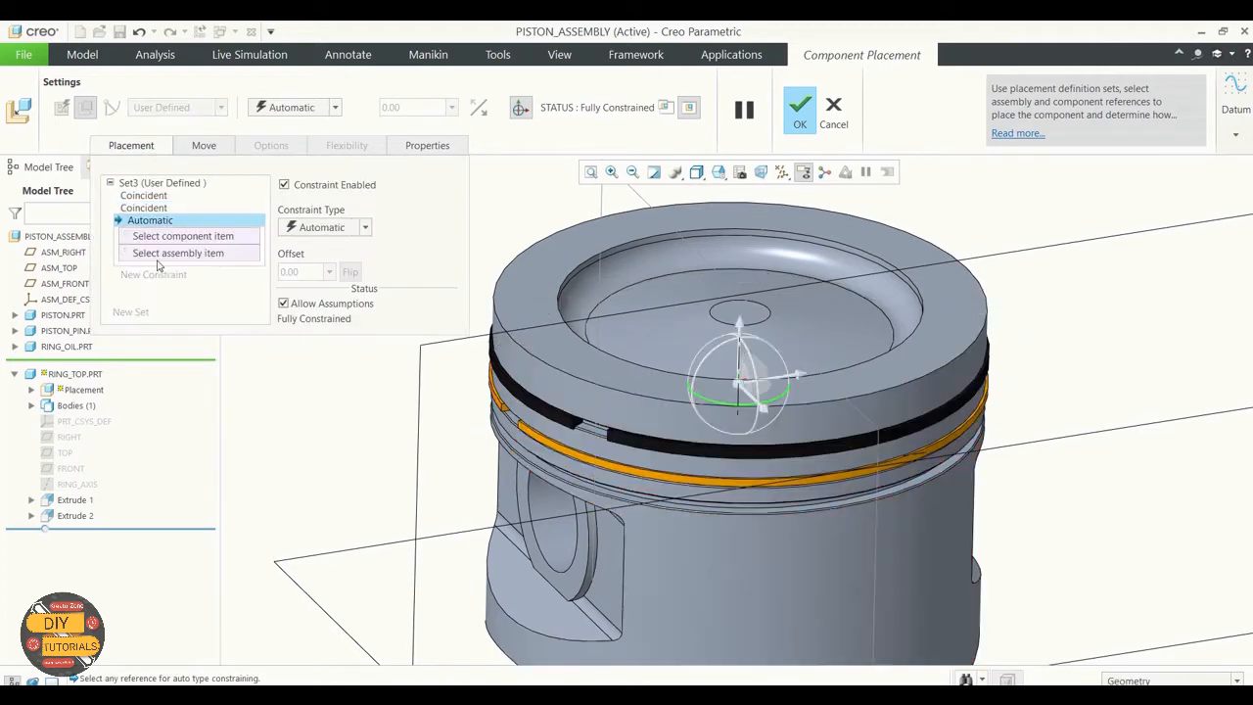
left_click(69, 438)
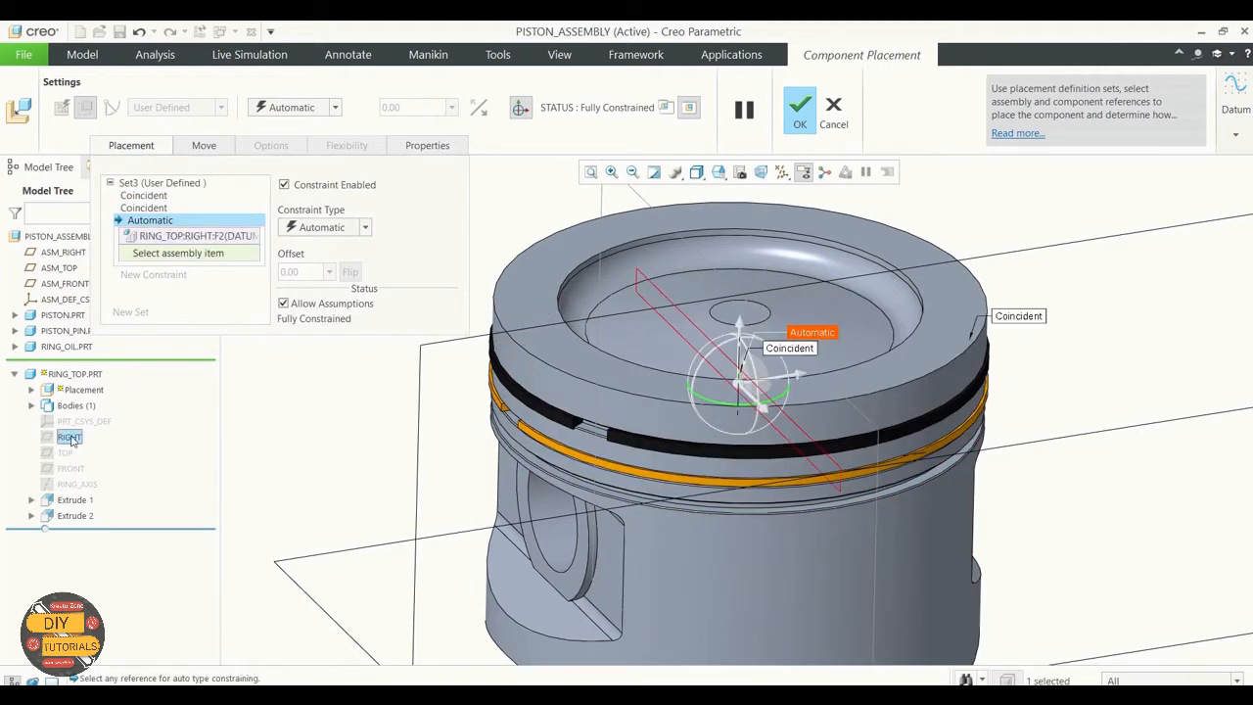
left_click(669, 222)
left_click(366, 227)
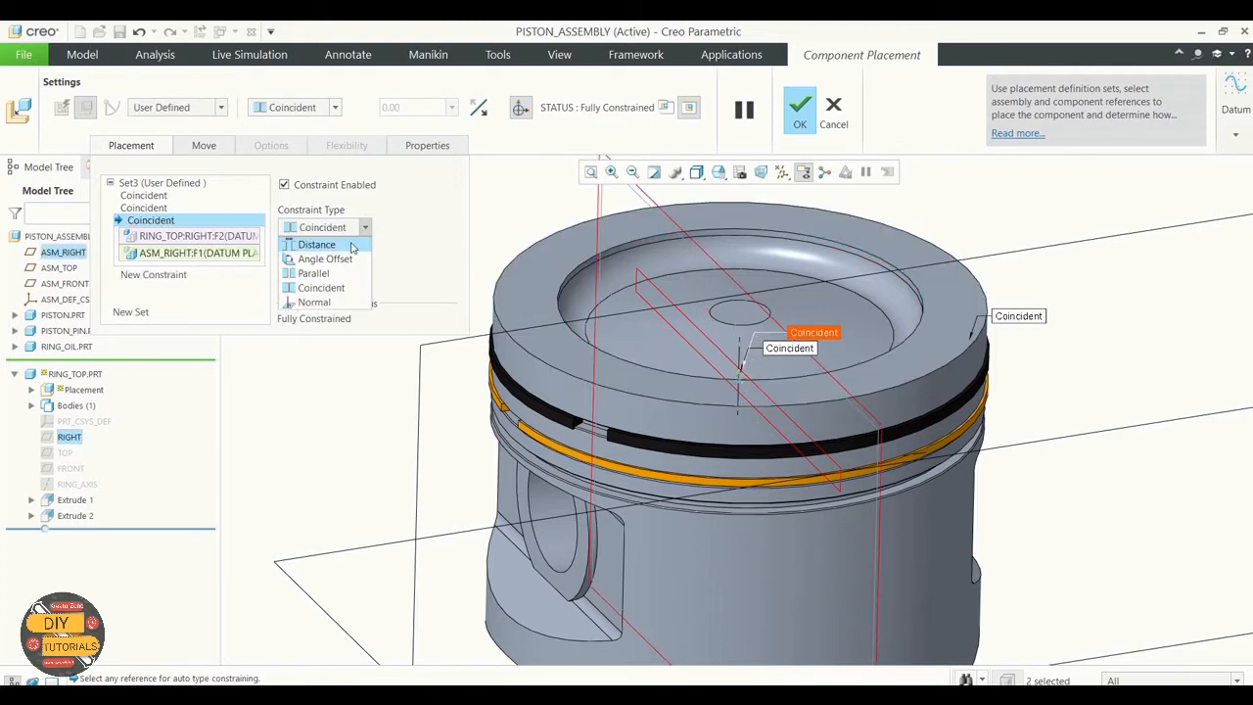
left_click(313, 258)
Step: Set the top ring's angle offset to 15 degrees and accept the placement
left_click(311, 277)
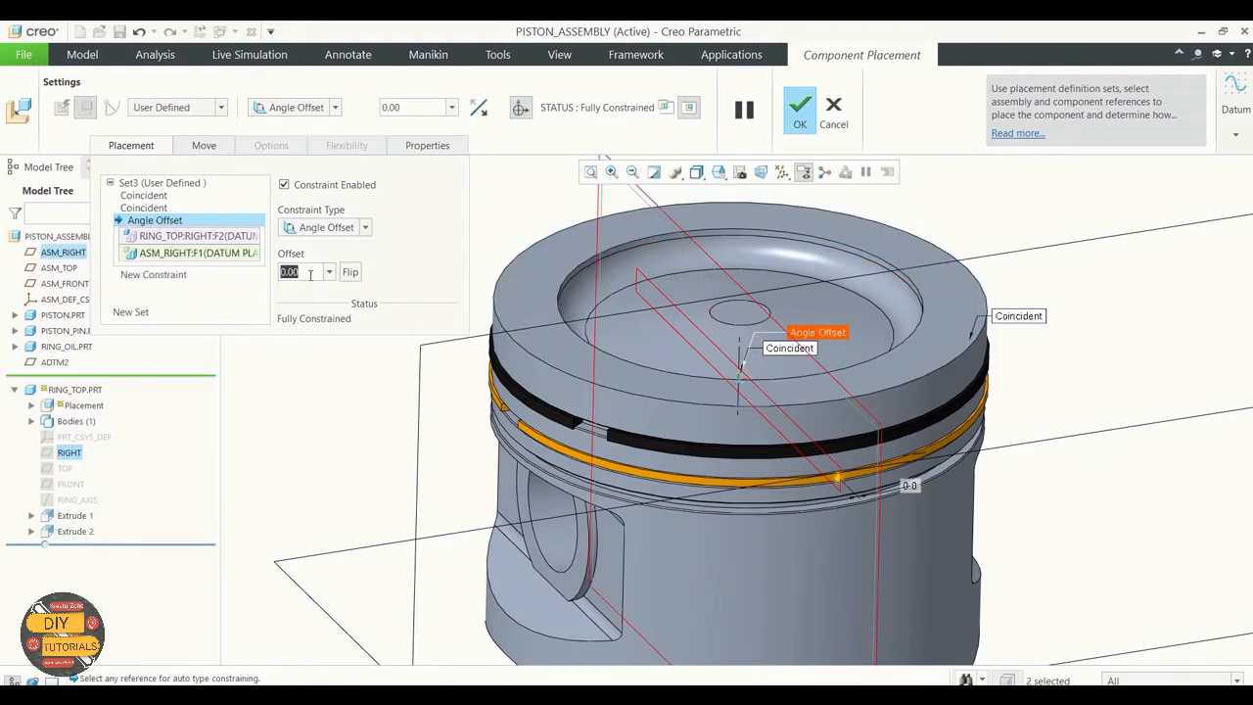
type("15")
key("Return")
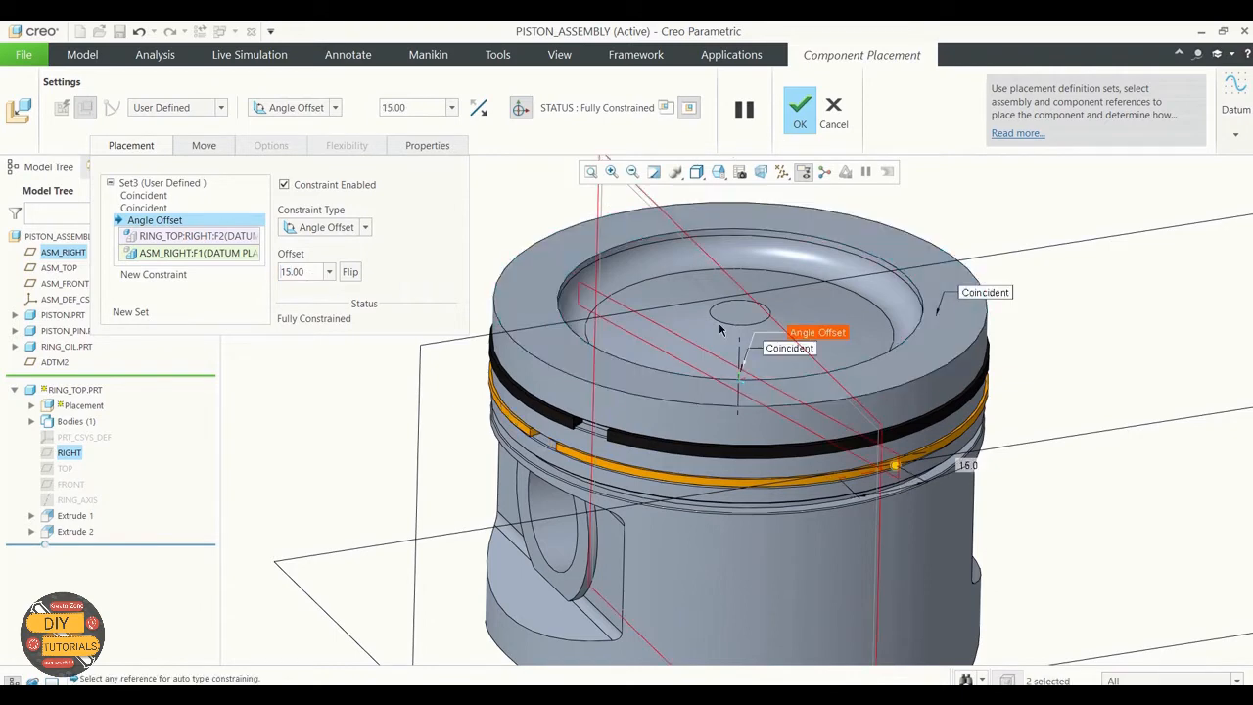
middle_click_drag(719, 328, 830, 294)
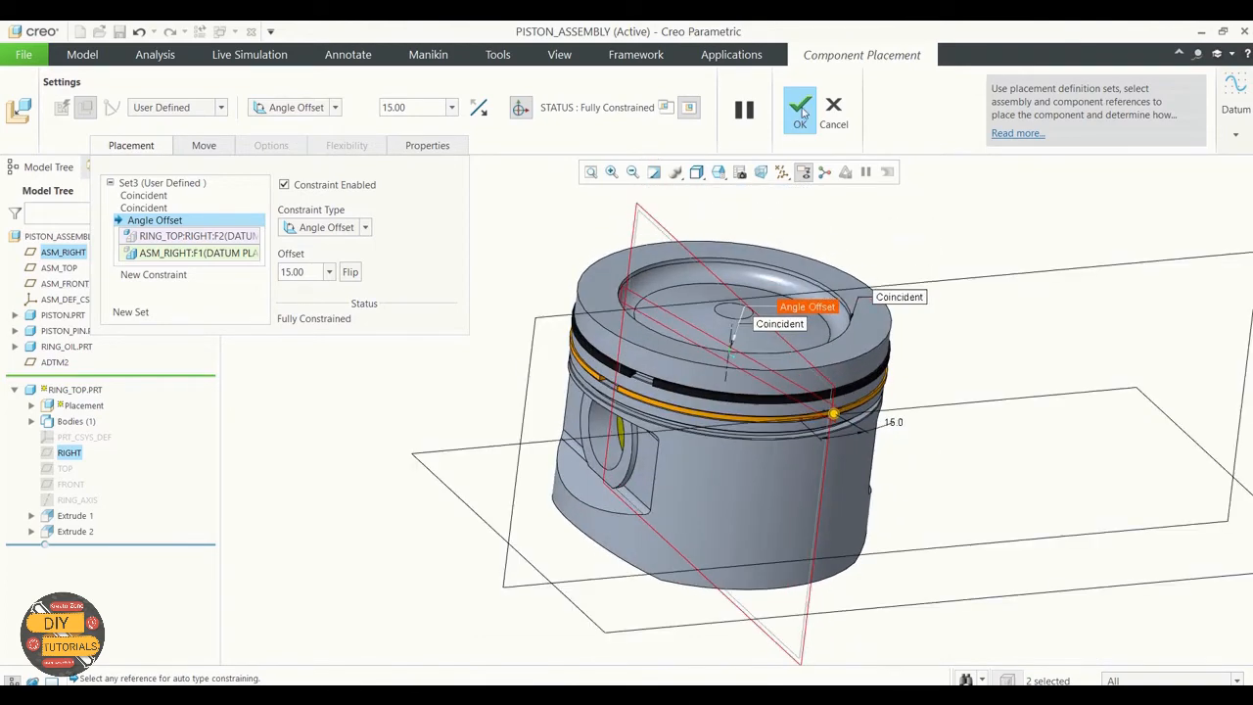
left_click(800, 110)
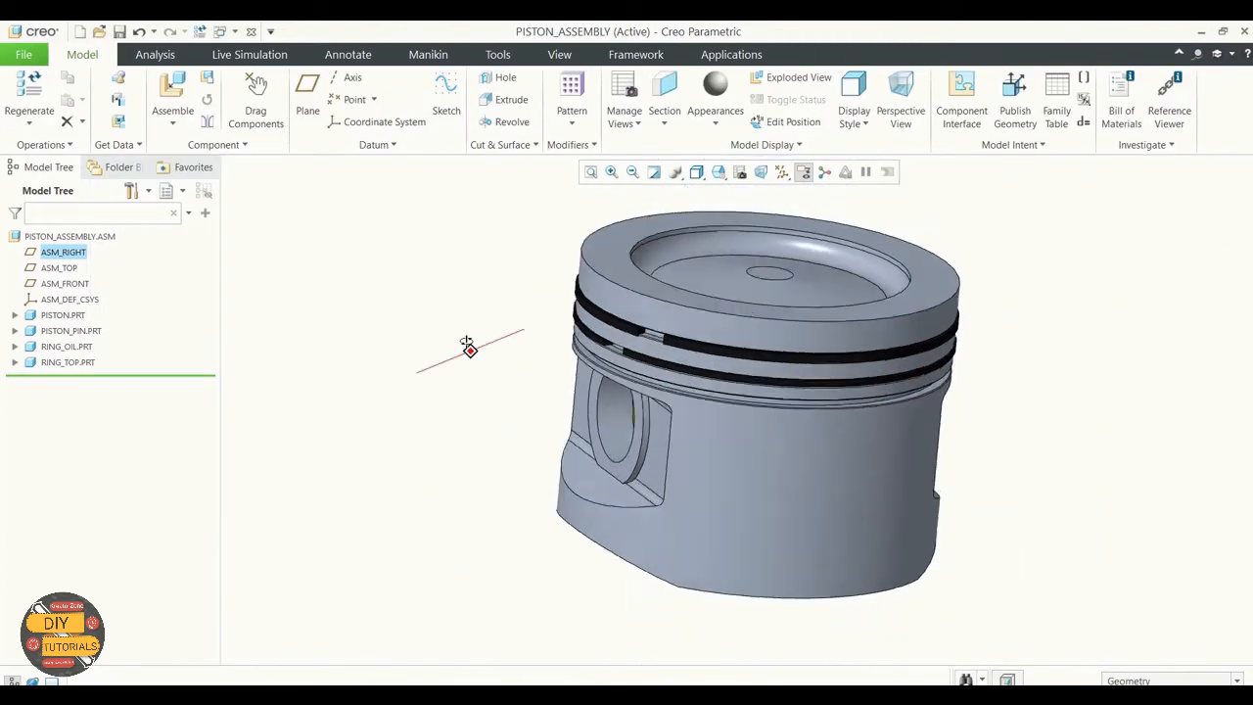
Step: Bring ring_bottom.prt from the Exercise 3 folder into the assembly for placement
left_click(172, 119)
left_click(190, 145)
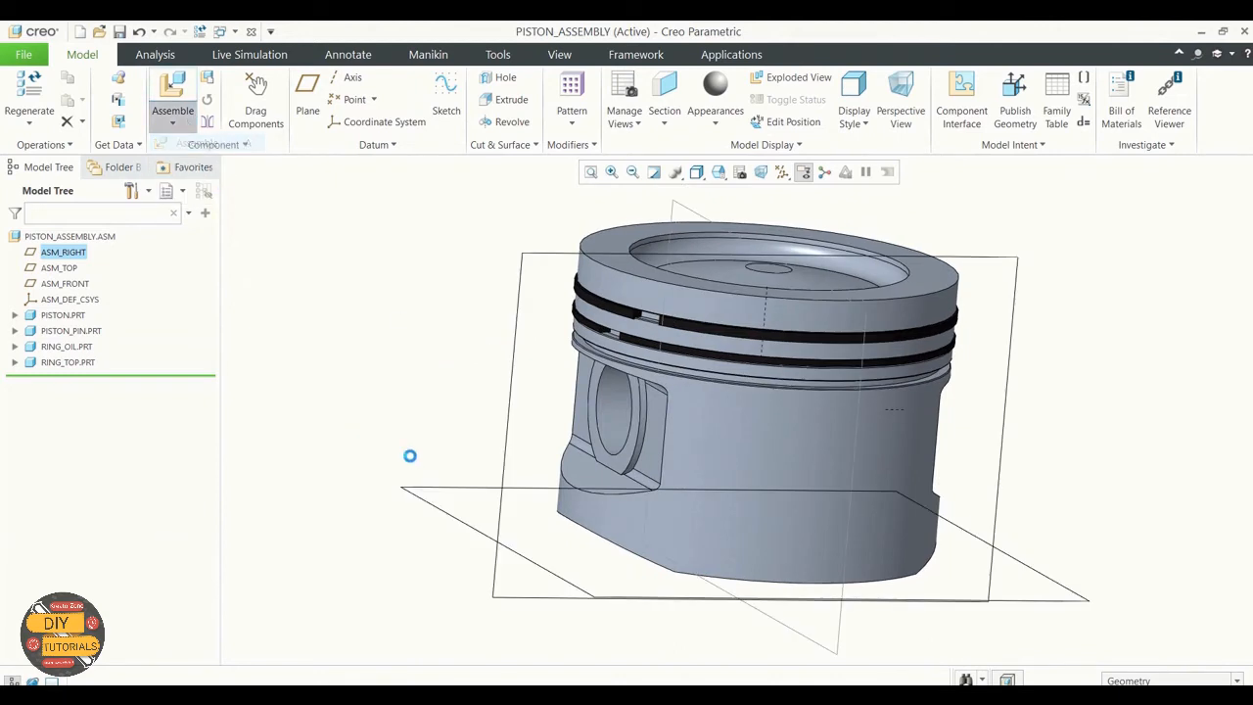
left_click(471, 403)
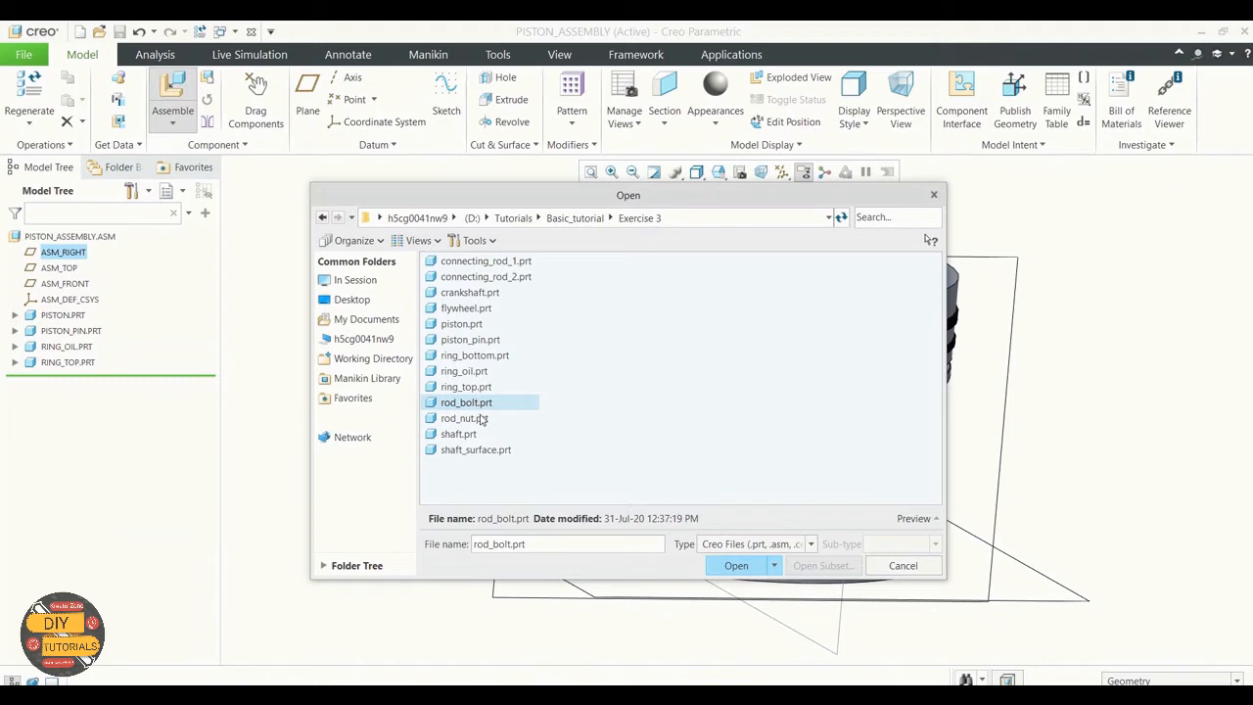
left_click(479, 357)
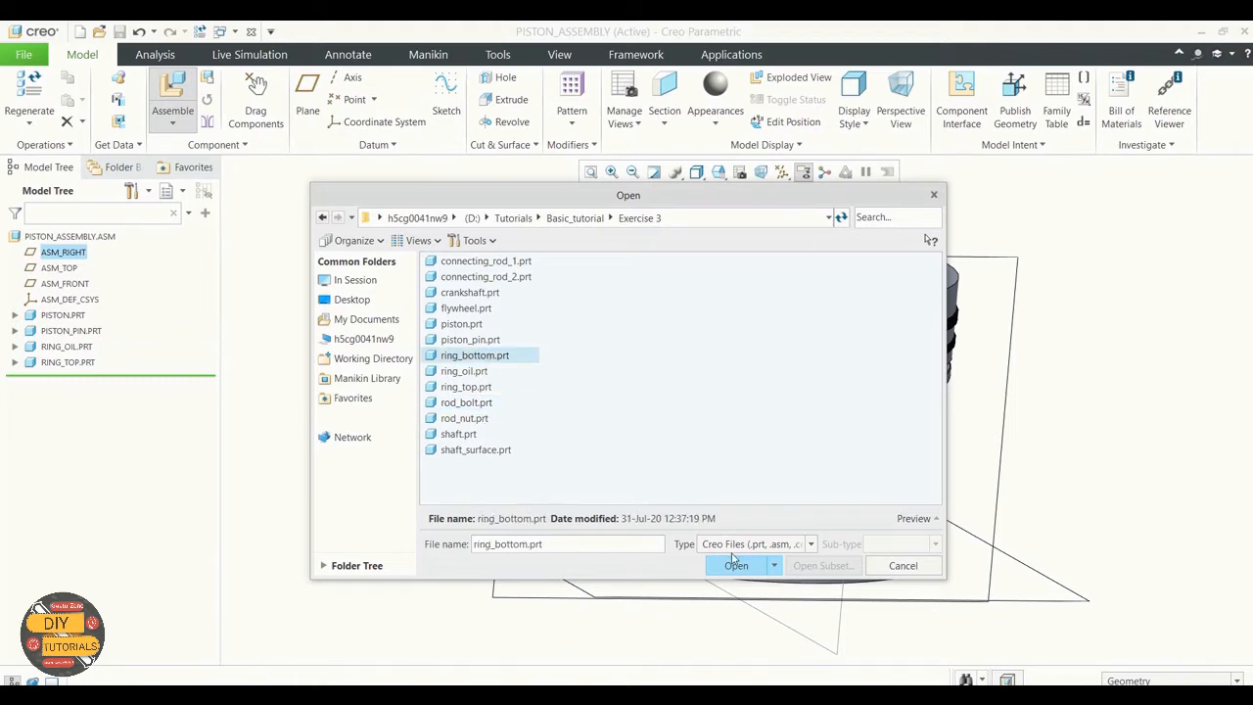
left_click(742, 565)
Step: Make the bottom ring's flat face coincident with the side face of the lowest piston groove
scroll(887, 549, "down", 8)
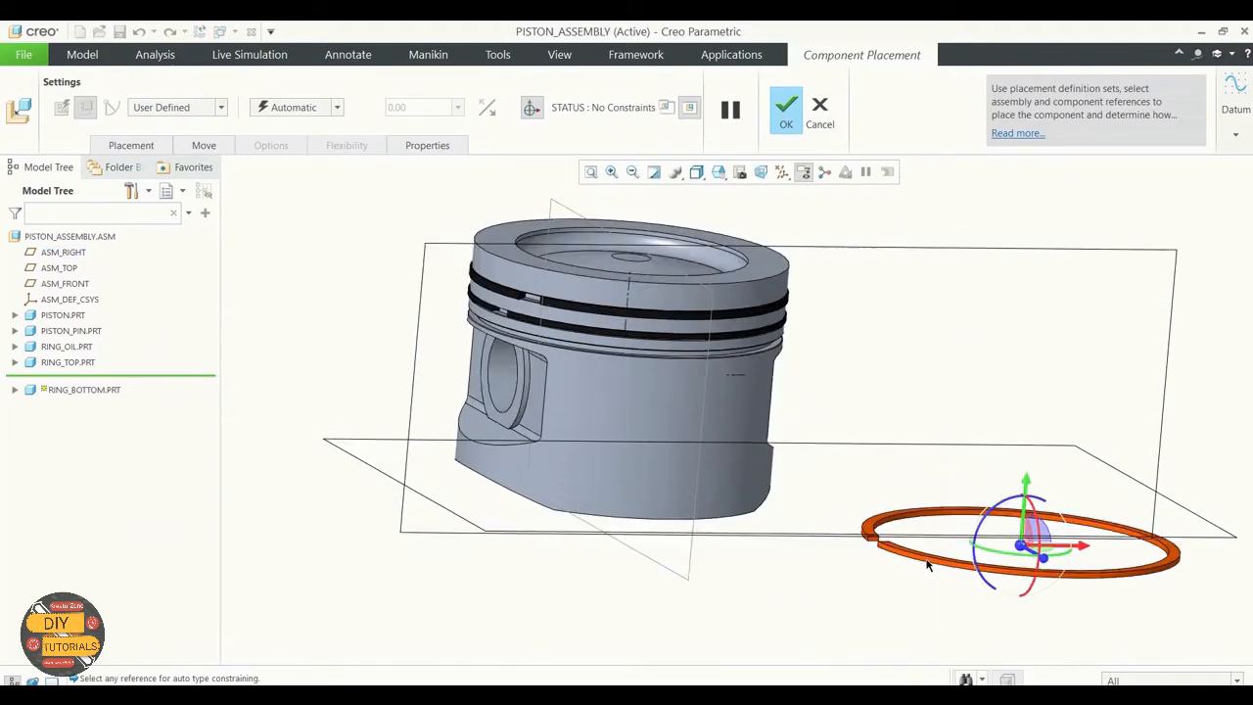
left_click(880, 539)
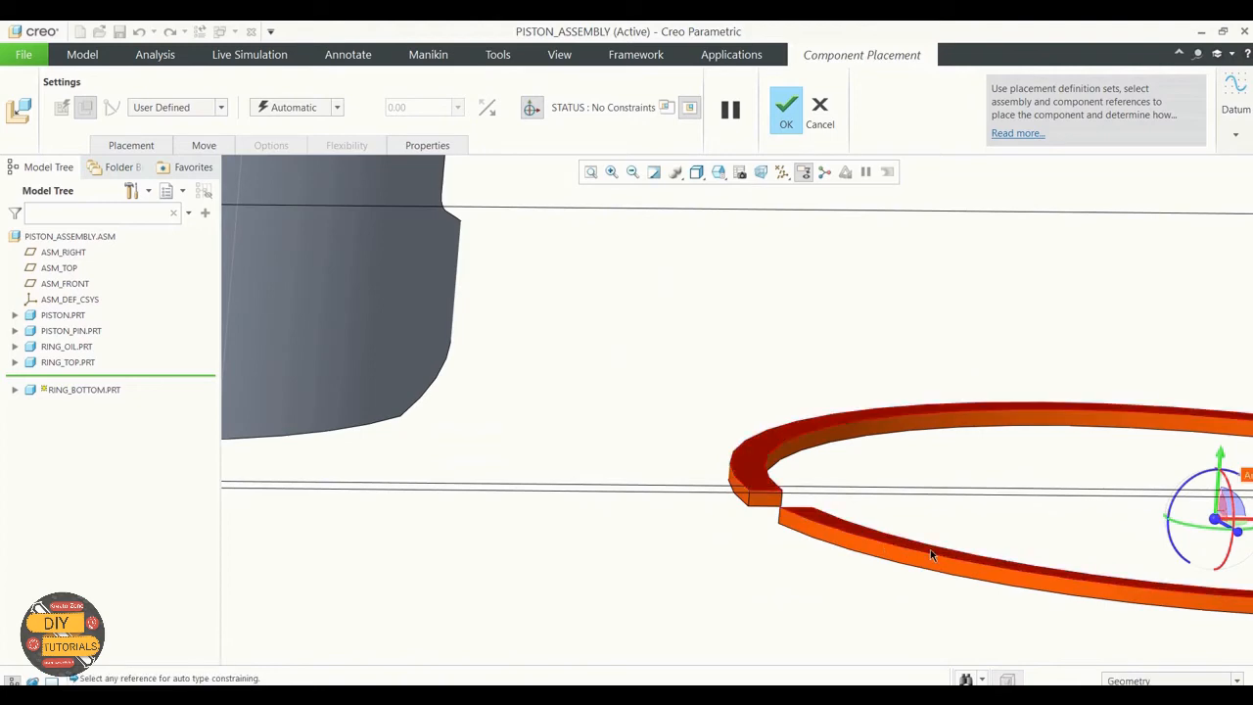
scroll(920, 548, "up", 8)
middle_click_drag(798, 561, 808, 534)
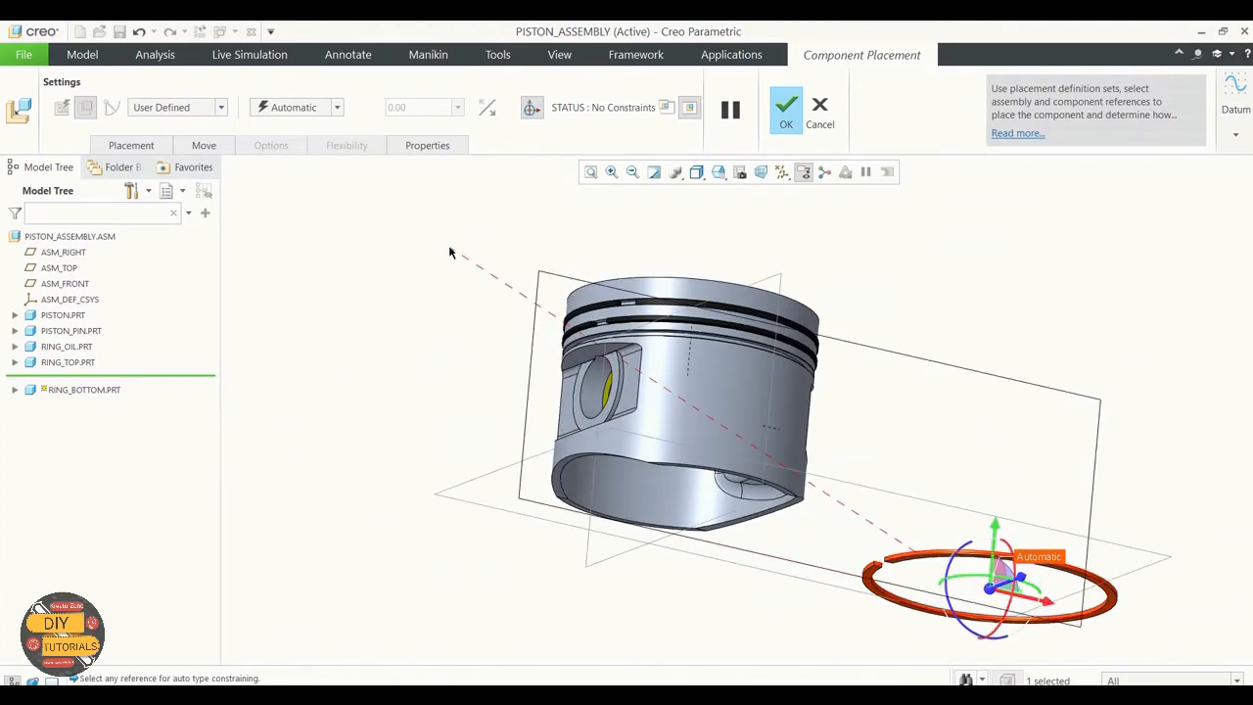
scroll(471, 262, "down", 4)
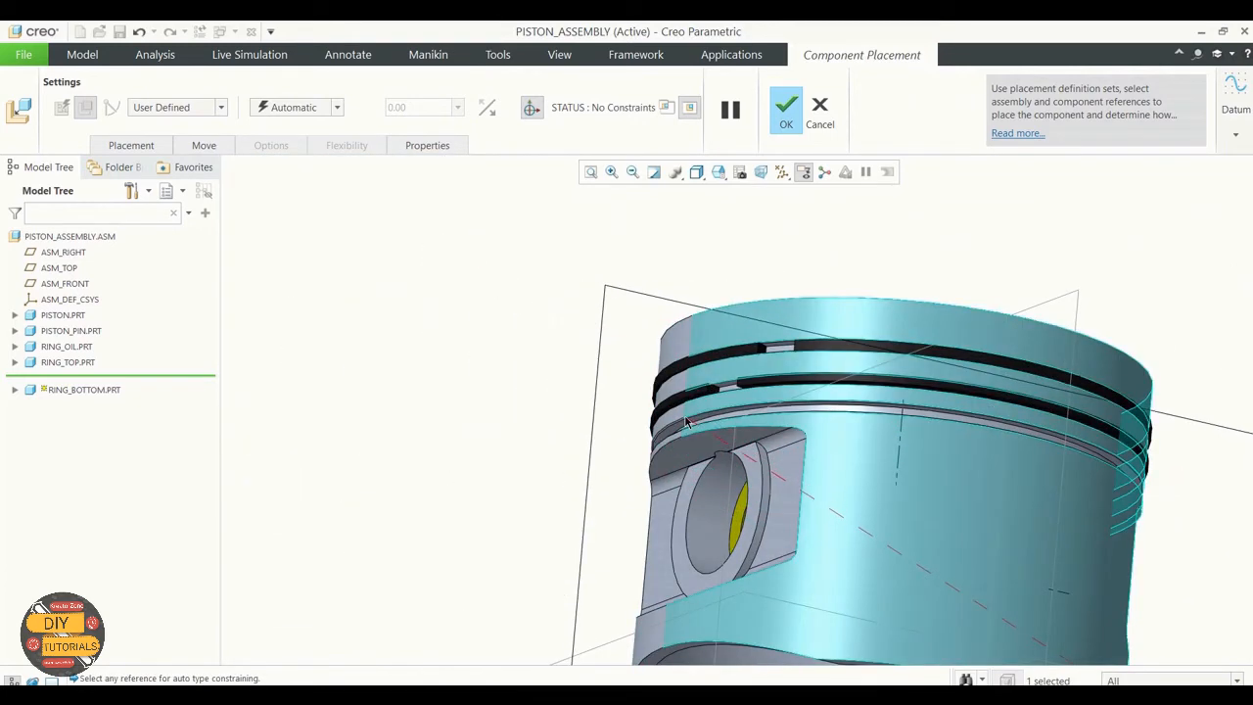
left_click(681, 423)
Step: Make the bottom ring's outer cylindrical surface coincident with the piston's outer cylindrical surface
scroll(626, 376, "up", 5)
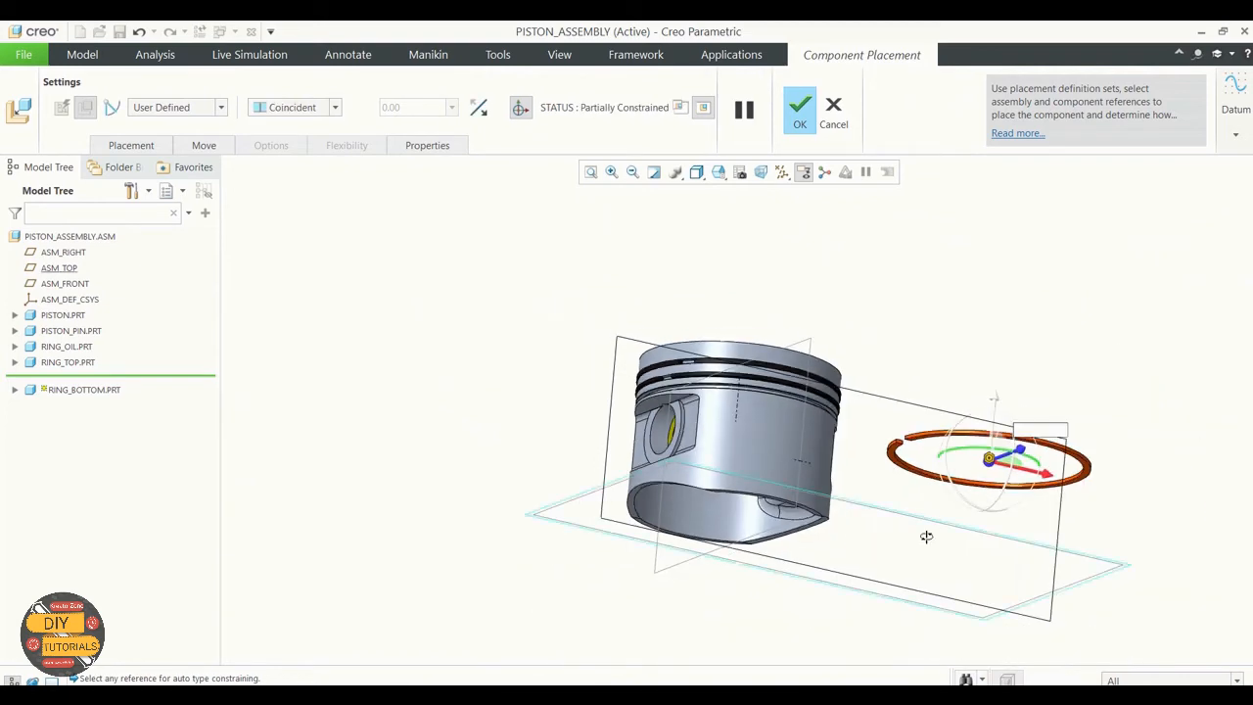
middle_click_drag(926, 534, 924, 565)
scroll(964, 425, "down", 3)
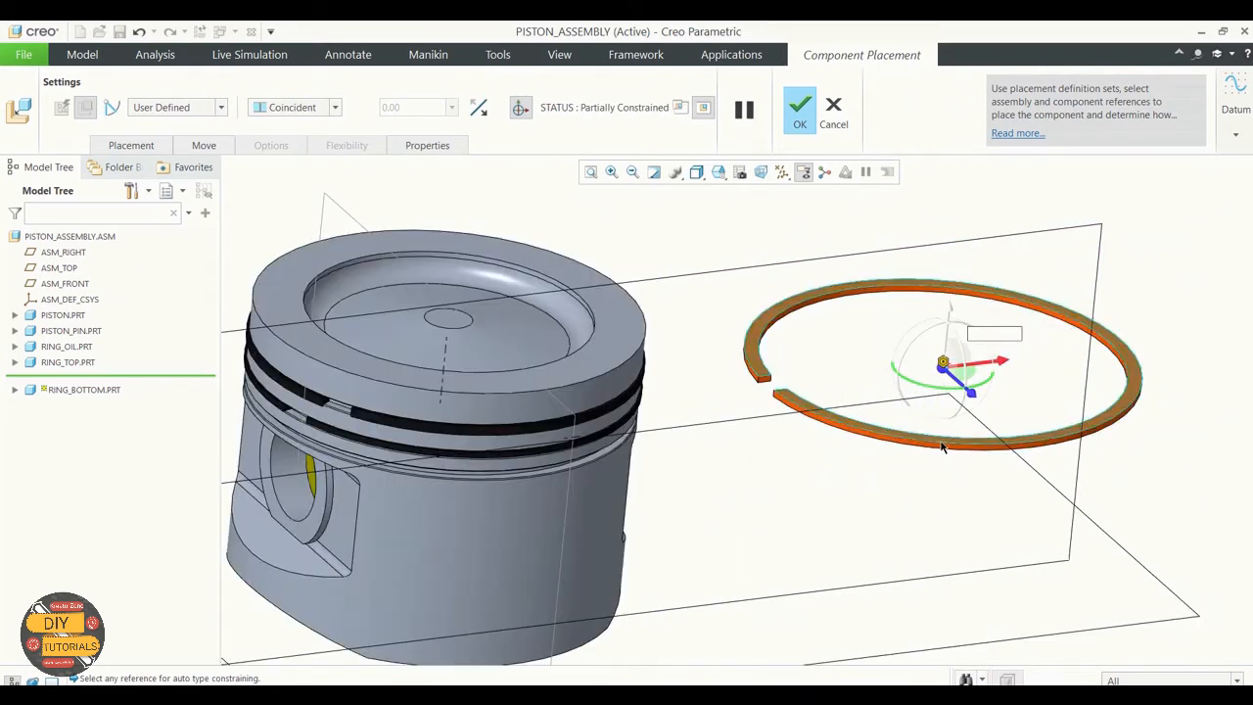
left_click(942, 441)
left_click(486, 535)
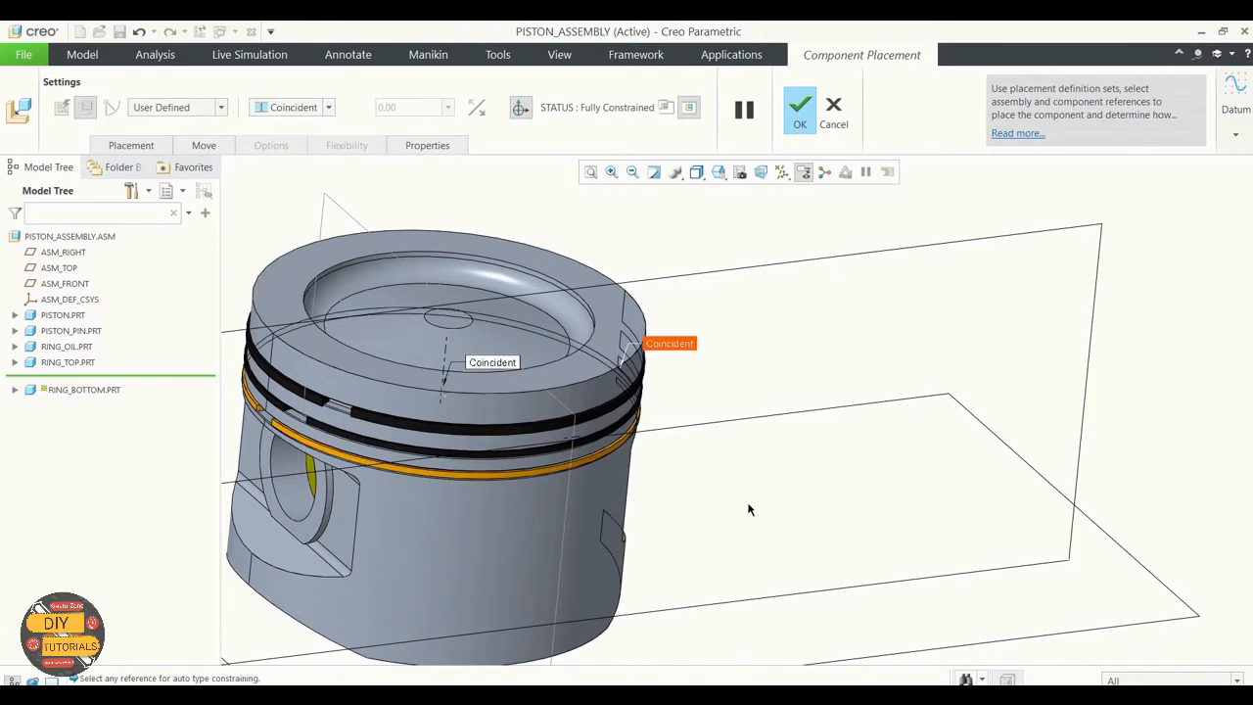
Step: Add a third constraint to the bottom ring's placement and reveal RING_BOTTOM's datum planes in the model tree
scroll(771, 472, "up", 2)
scroll(827, 460, "up", 3)
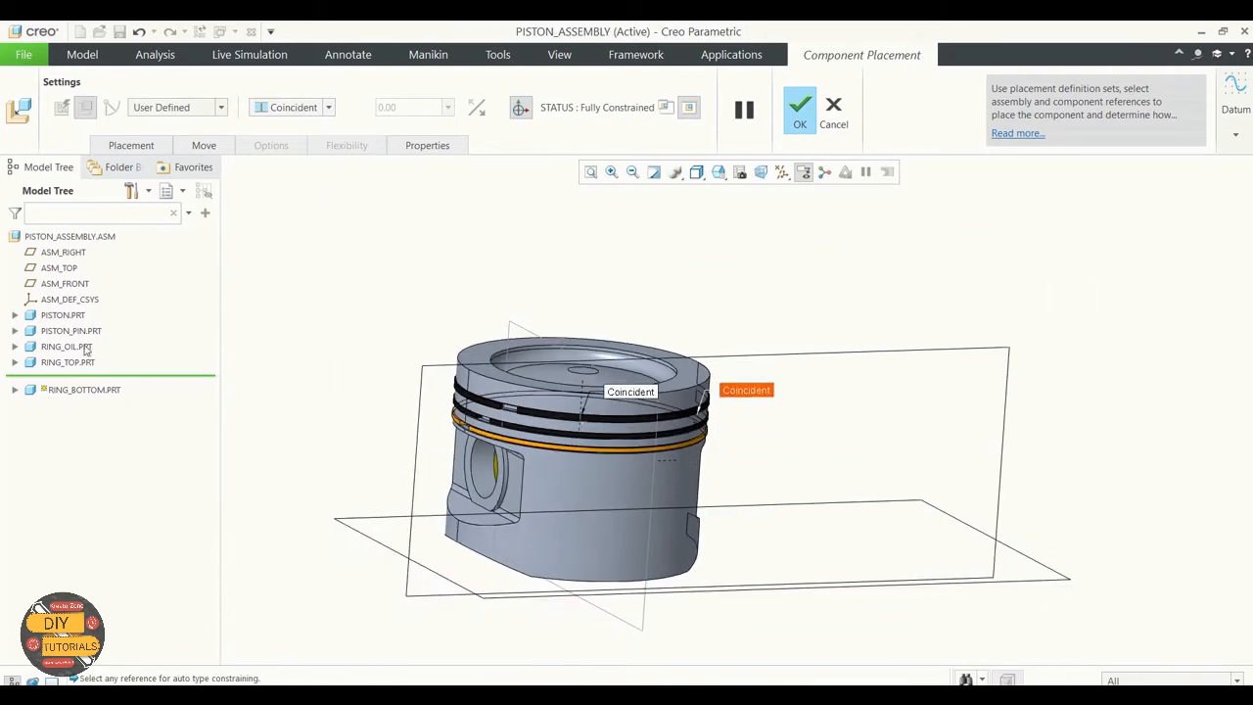
left_click(16, 362)
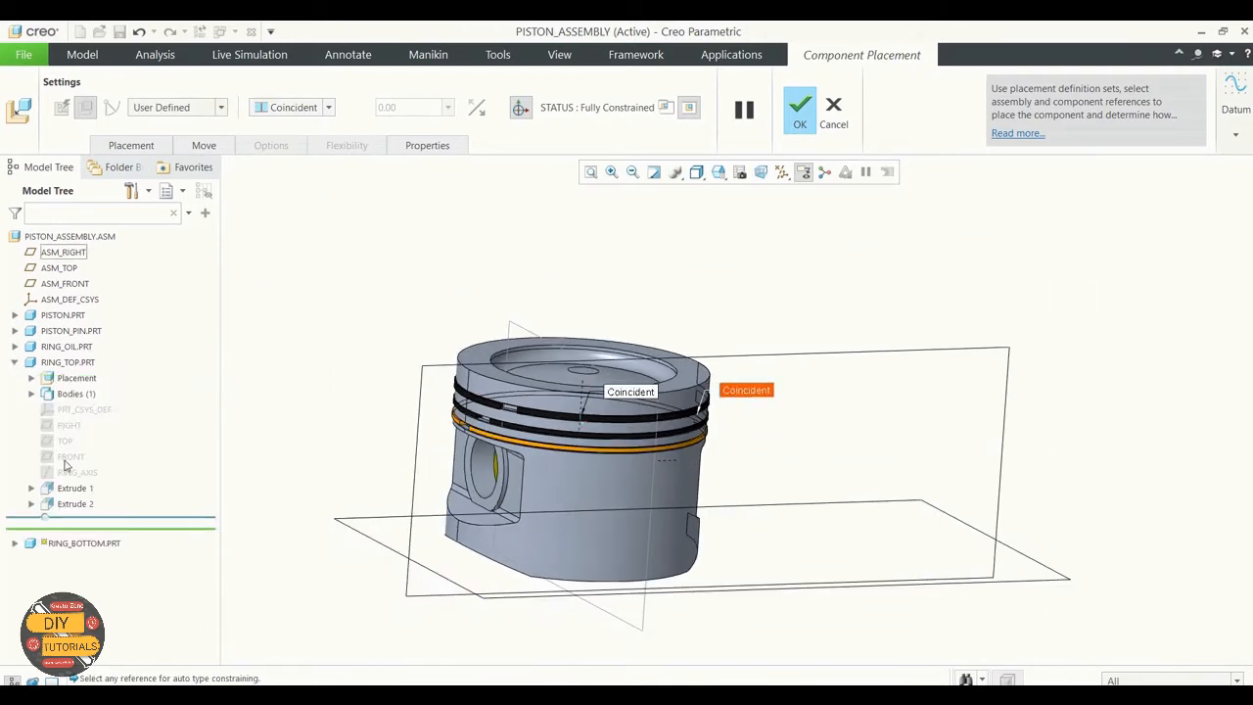
left_click(106, 147)
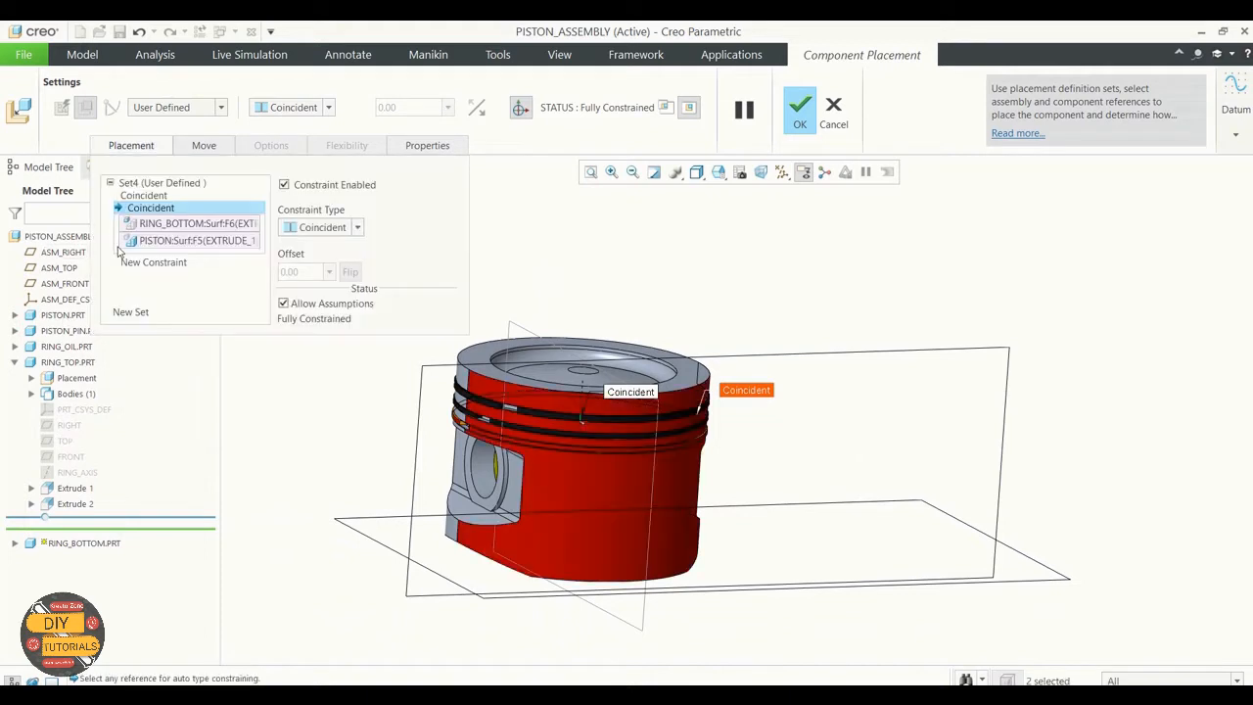
left_click(155, 195)
left_click(154, 263)
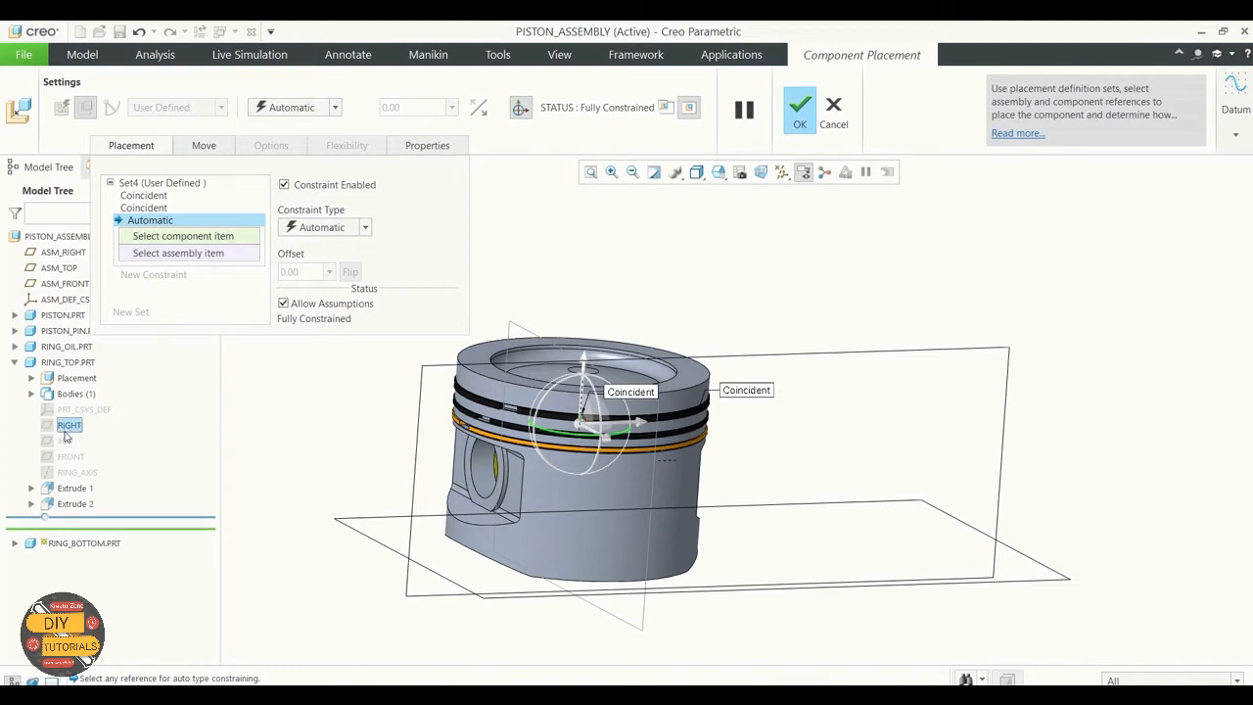
left_click(32, 393)
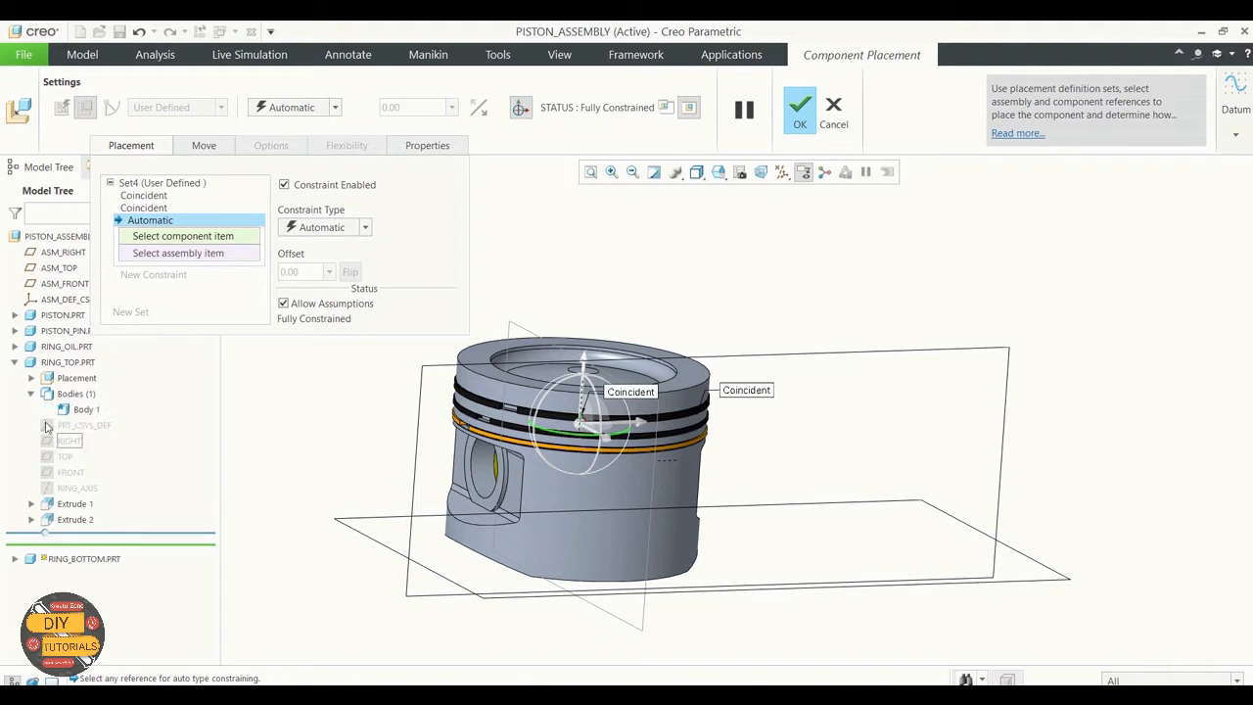
left_click(16, 558)
scroll(60, 556, "down", 1)
left_click(65, 577)
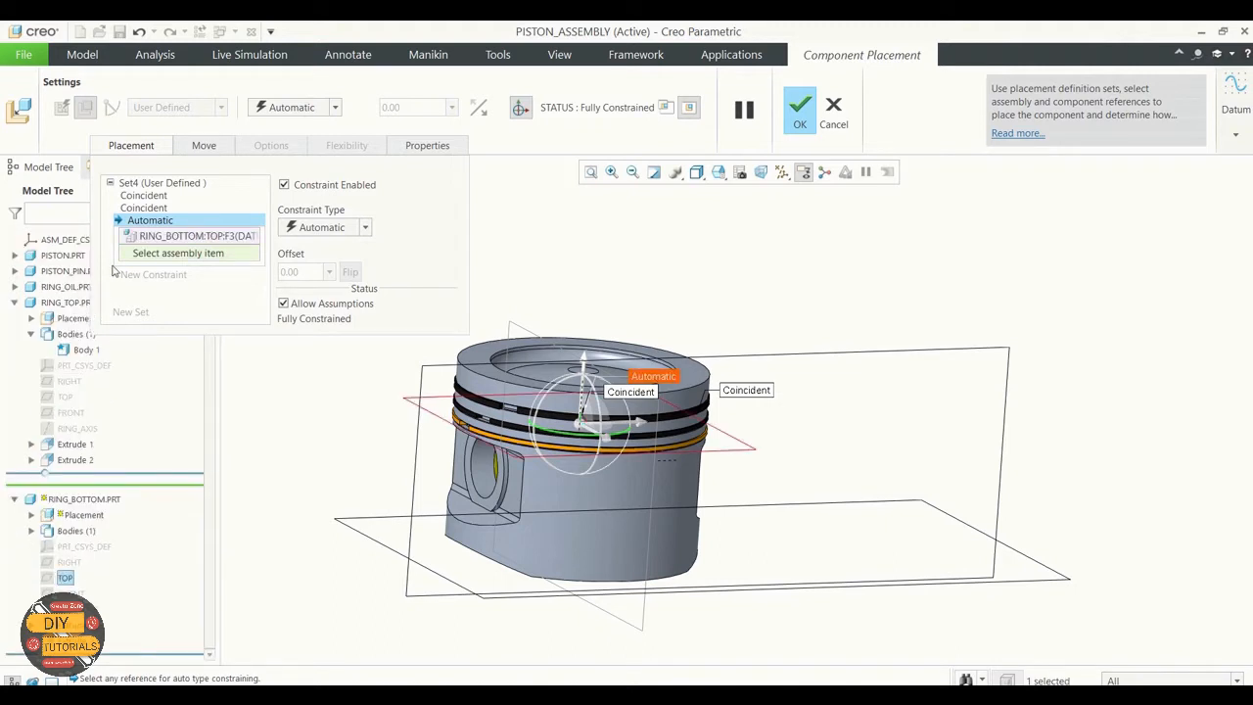
right_click(157, 237)
left_click(181, 252)
Step: Define the bottom ring's third constraint as an Angle Offset between its RIGHT datum plane and ASM_RIGHT
left_click(69, 562)
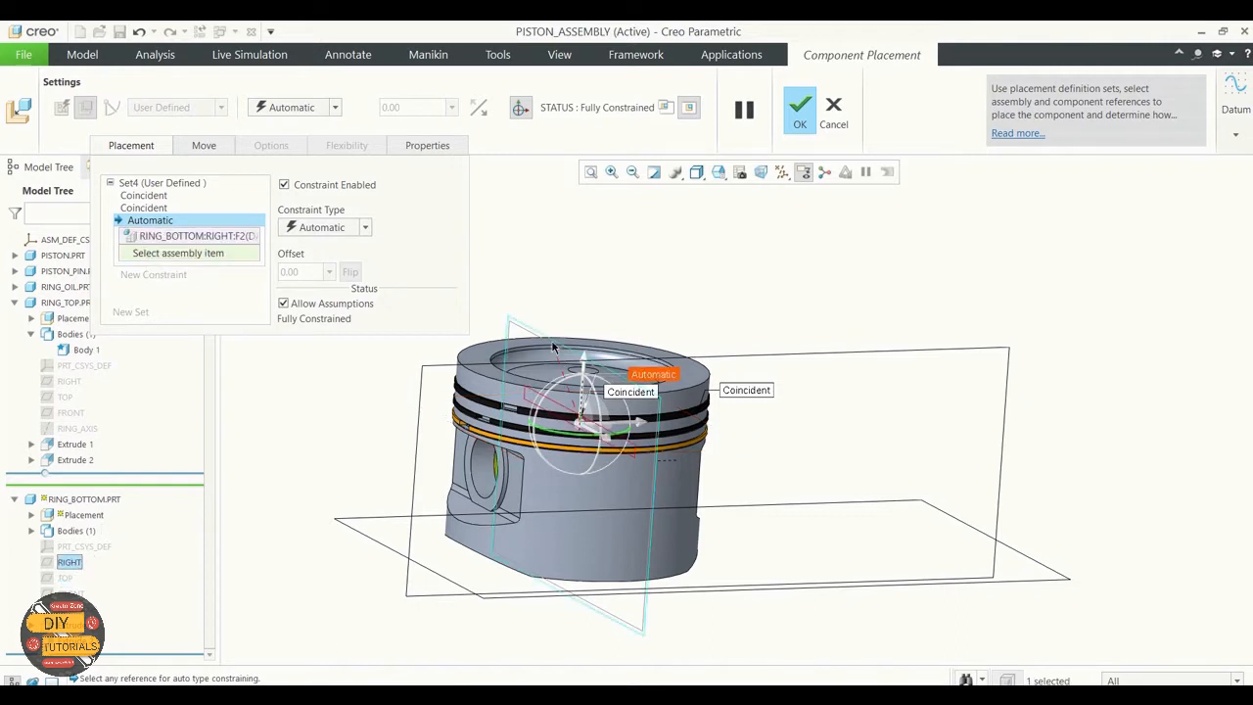
left_click(634, 615)
left_click(365, 229)
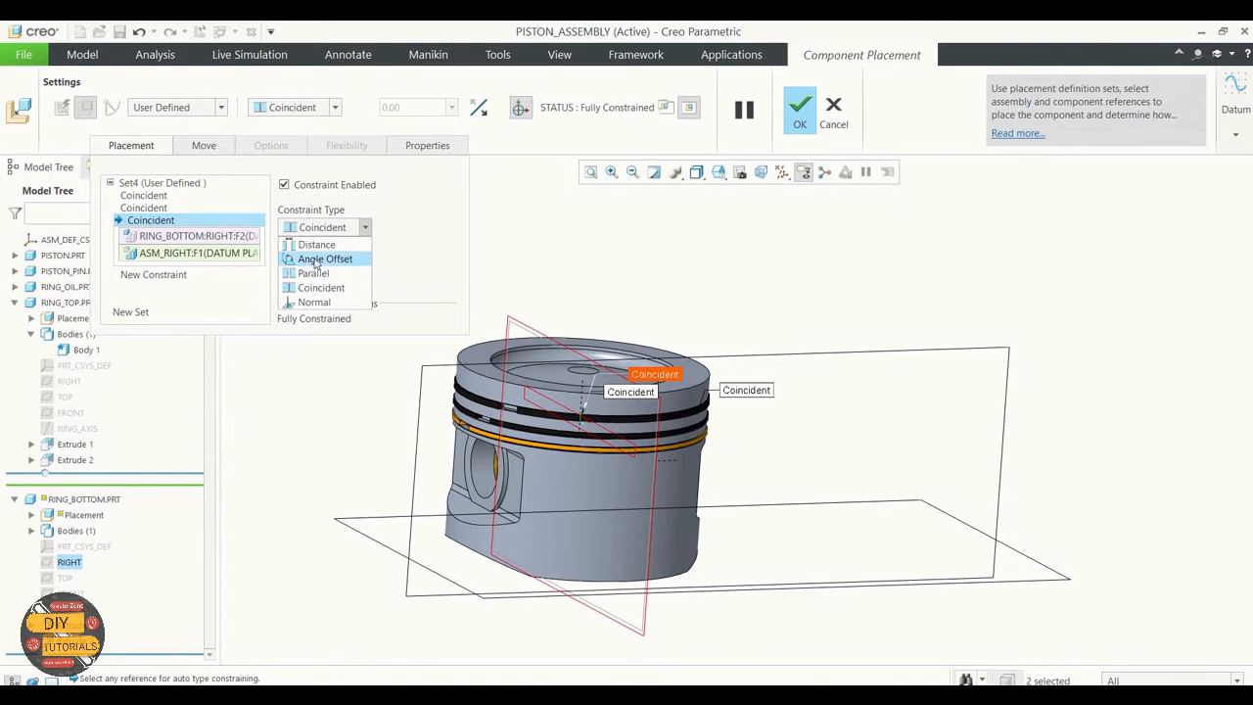
left_click(312, 255)
Step: Set the bottom ring's angle offset to 30 degrees and accept the placement
middle_click_drag(661, 268, 653, 307)
left_click(308, 271)
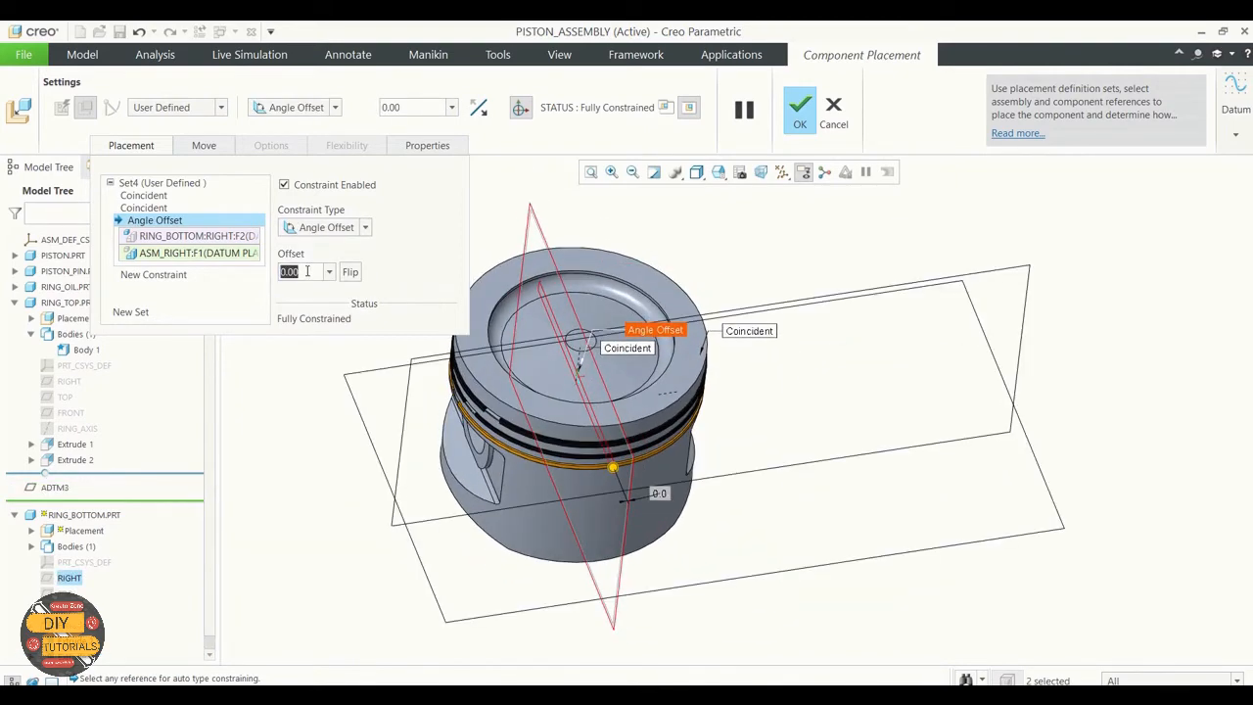
type("30")
key("Return")
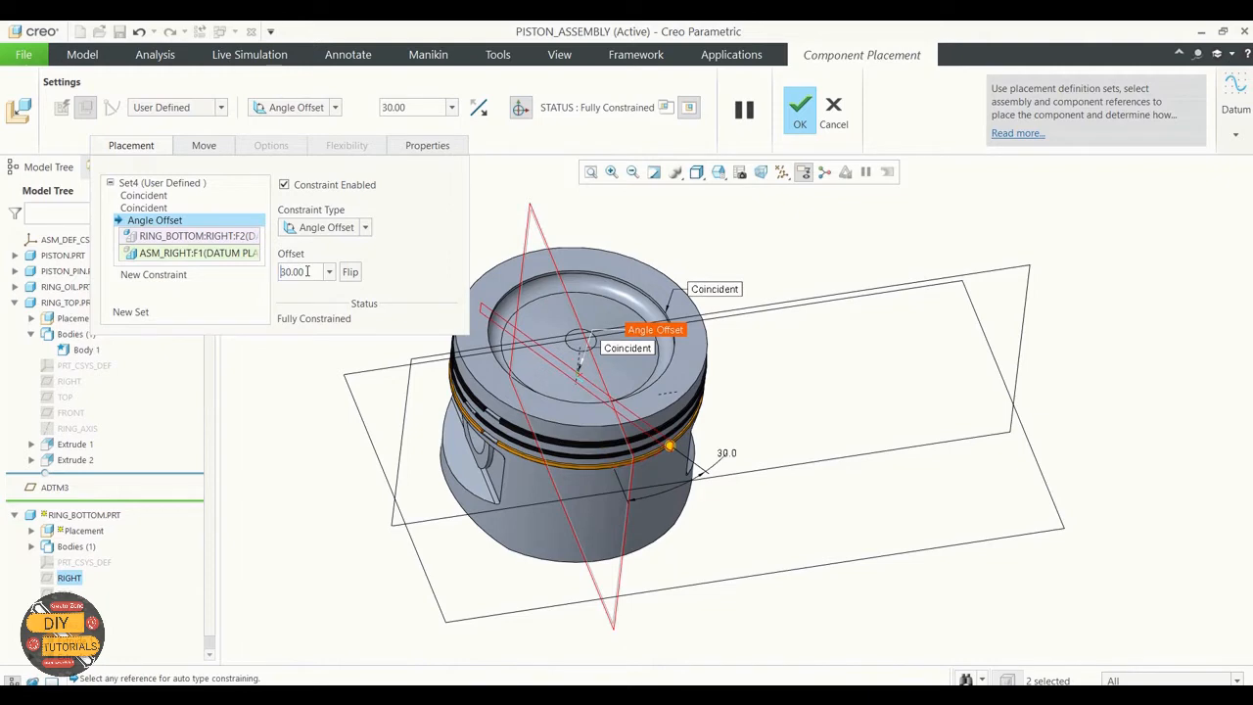
middle_click_drag(742, 409, 792, 334)
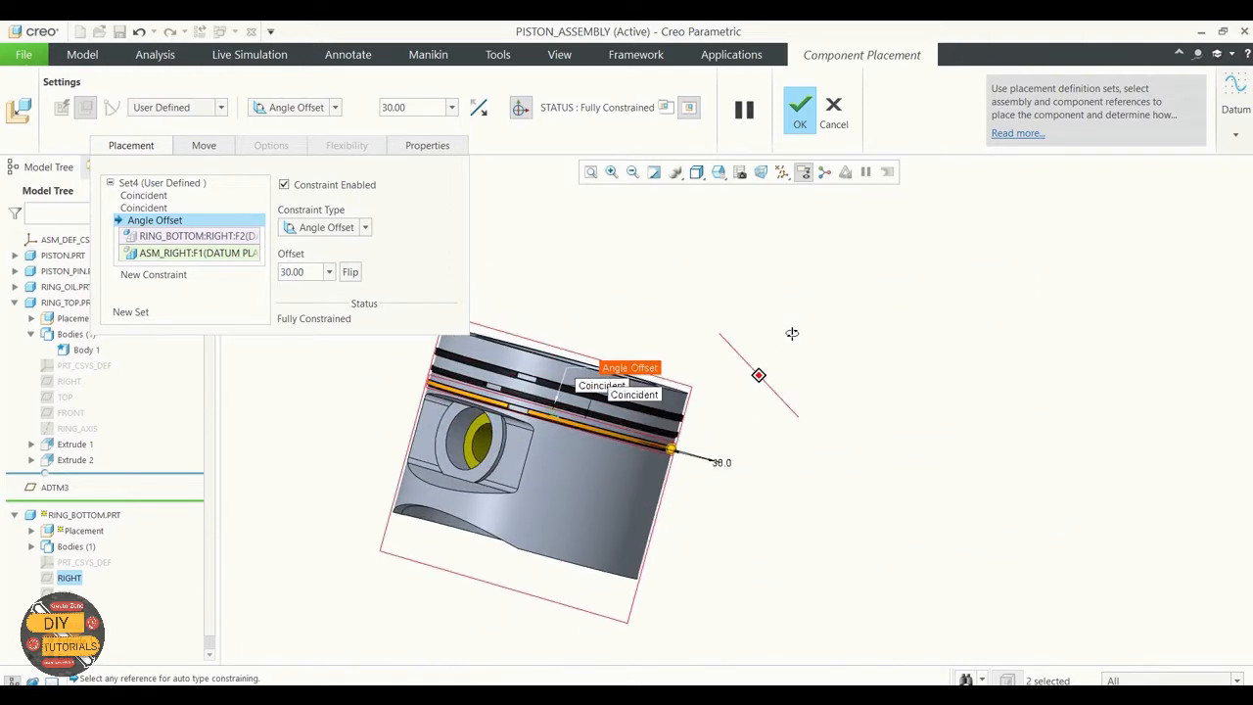
left_click(802, 106)
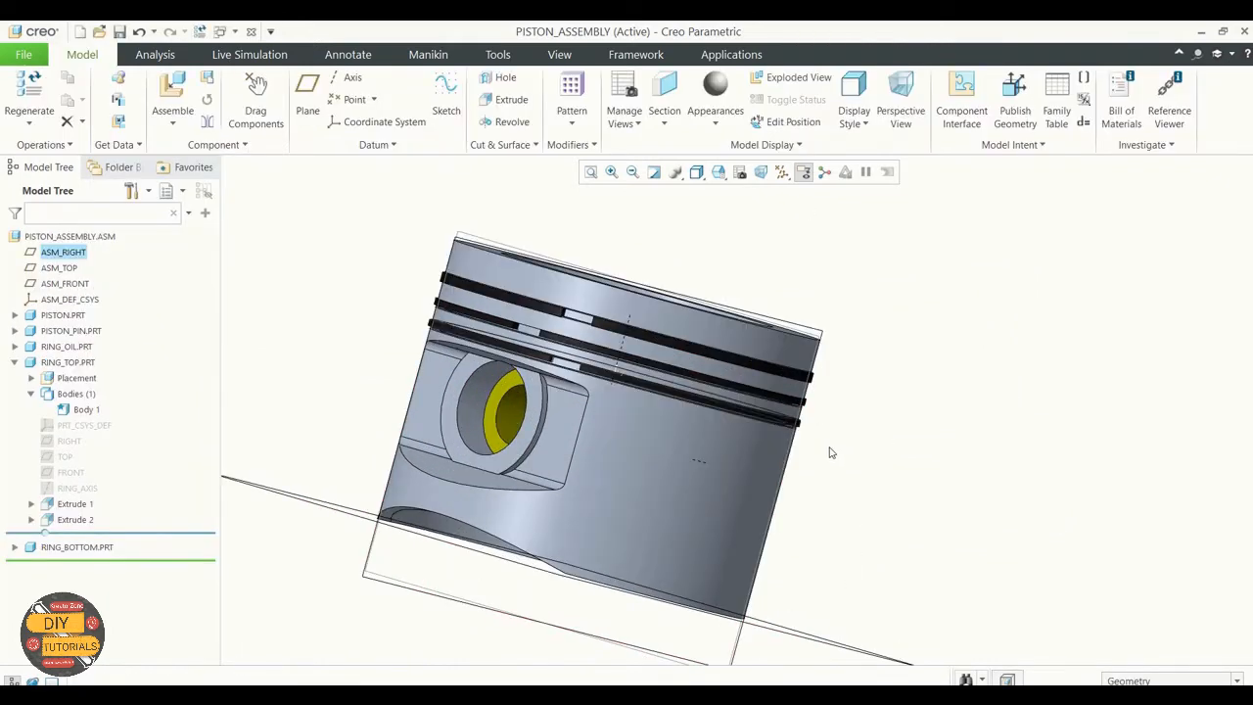
Step: Hide all datum axes, points, coordinate systems and planes in the assembly view and clear the selection
mouse_move(828, 452)
middle_mouse_down()
mouse_move(810, 454)
mouse_move(842, 435)
mouse_move(864, 389)
mouse_move(861, 339)
mouse_move(844, 428)
mouse_move(782, 455)
mouse_move(818, 454)
mouse_move(794, 466)
mouse_move(805, 437)
middle_mouse_up()
scroll(791, 396, "up", 3)
scroll(736, 521, "down", 2)
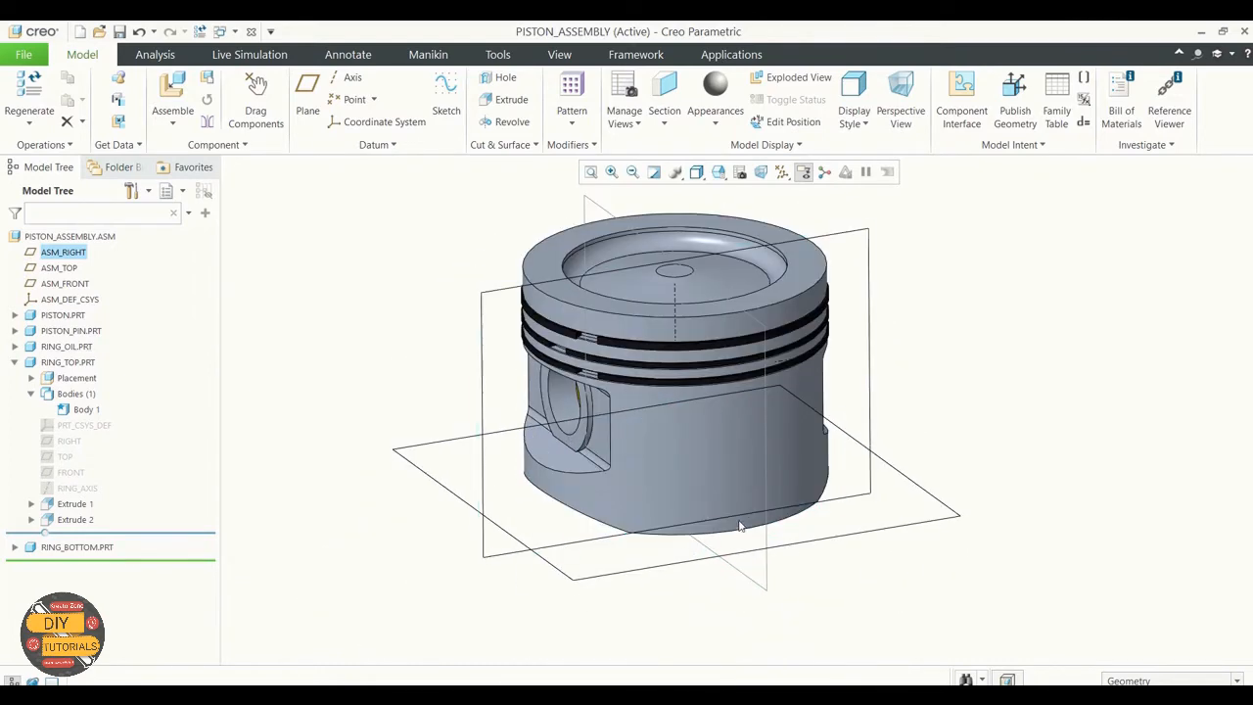
left_click(782, 172)
left_click(783, 192)
left_click(783, 192)
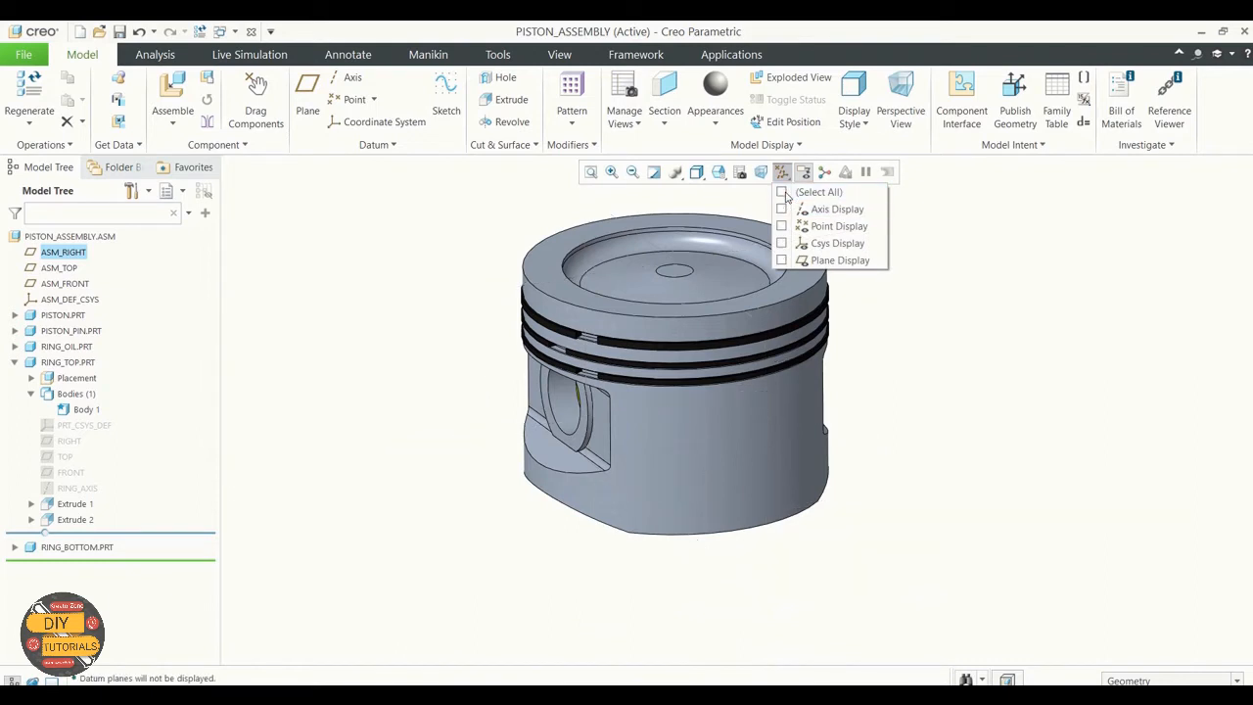
mouse_move(917, 422)
middle_mouse_down()
mouse_move(945, 408)
mouse_move(938, 429)
mouse_move(972, 456)
middle_mouse_up()
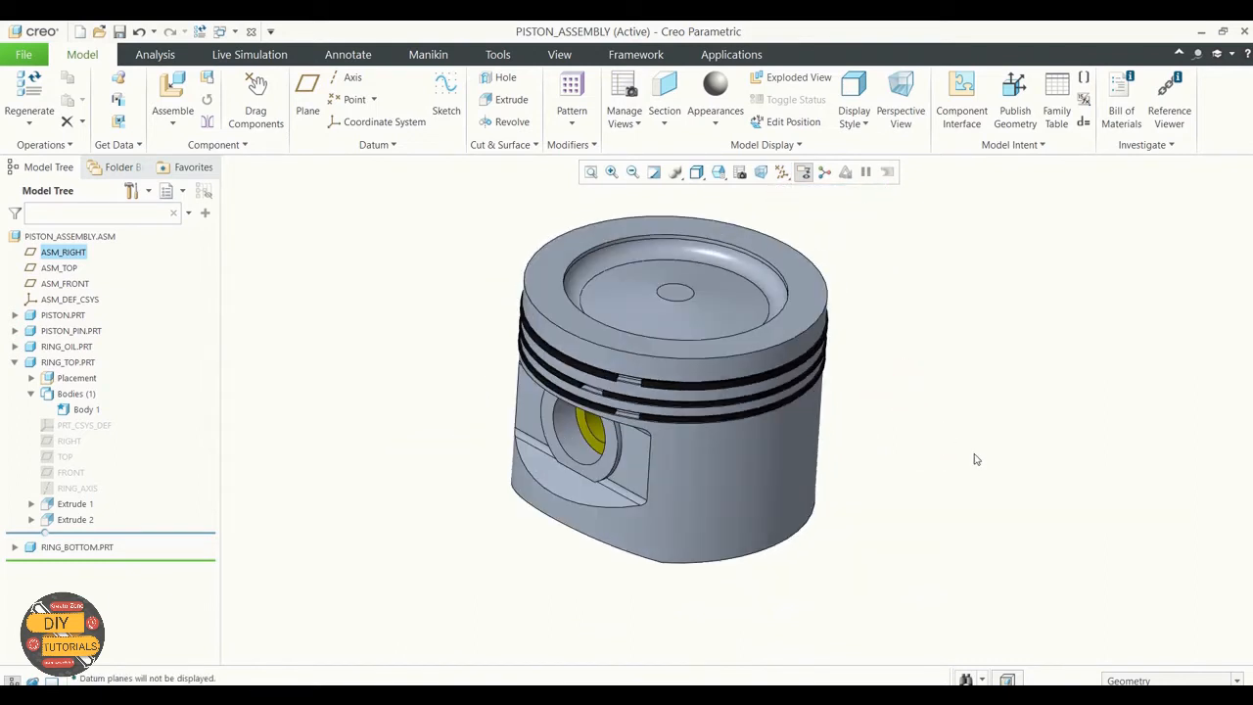
left_click(386, 310)
scroll(392, 317, "up", 1)
scroll(351, 307, "down", 1)
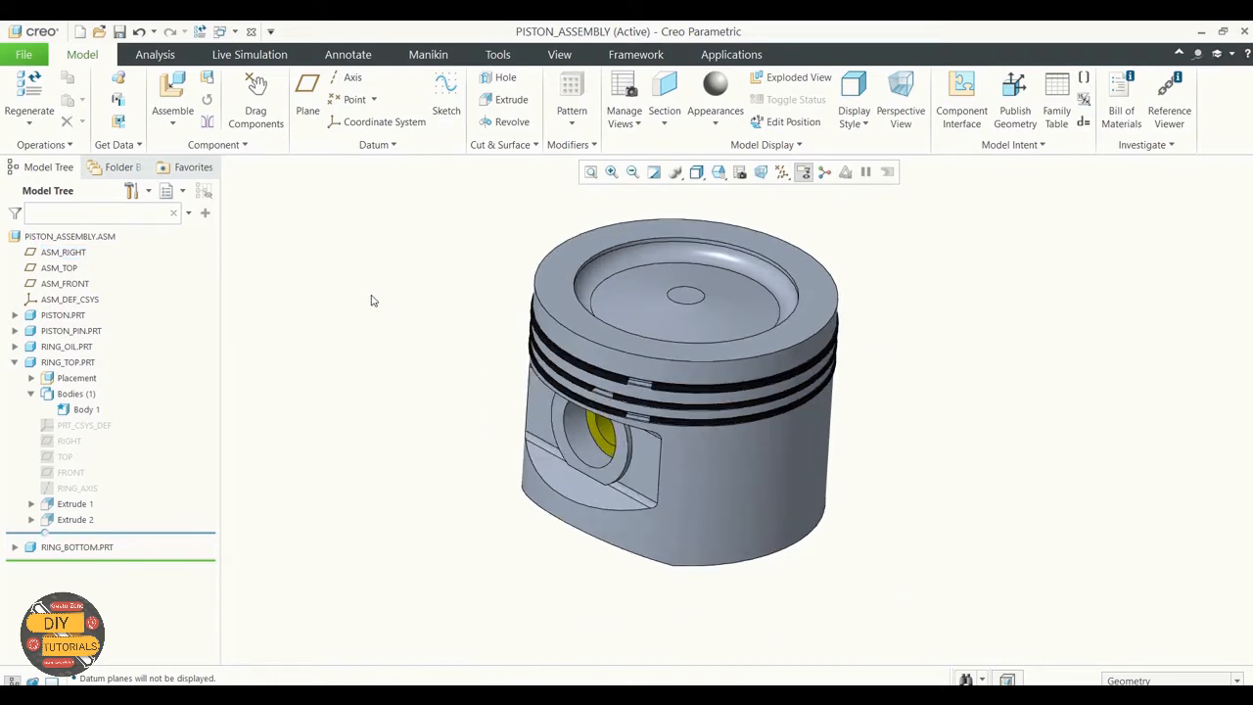
Step: Collapse RING_TOP.PRT in the model tree and show all datum axes, points, coordinate systems and planes
middle_click_drag(371, 301, 355, 290)
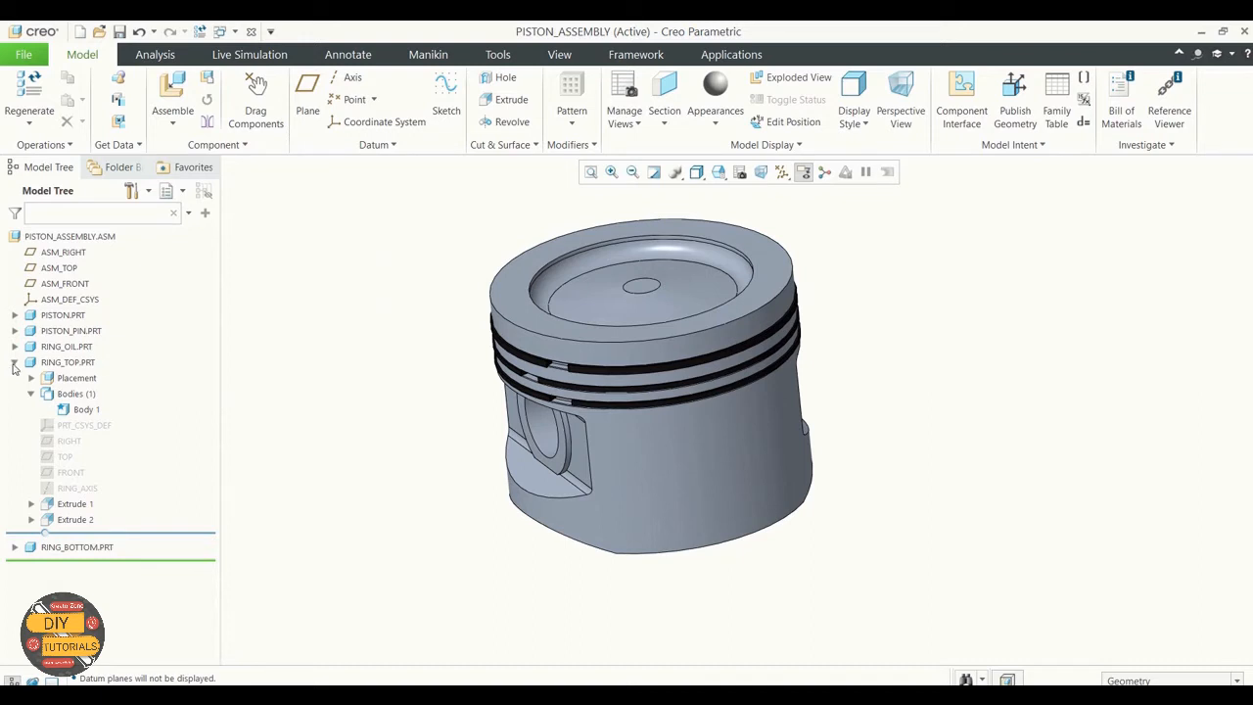
left_click(14, 363)
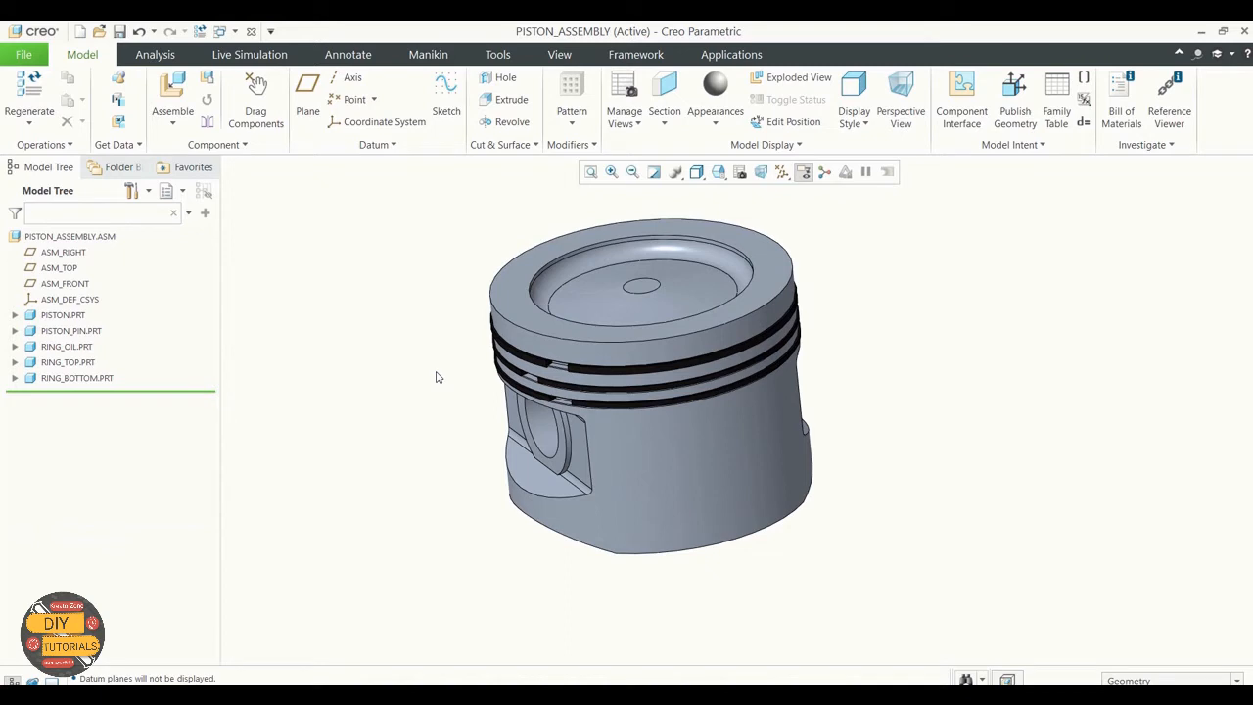
left_click(781, 171)
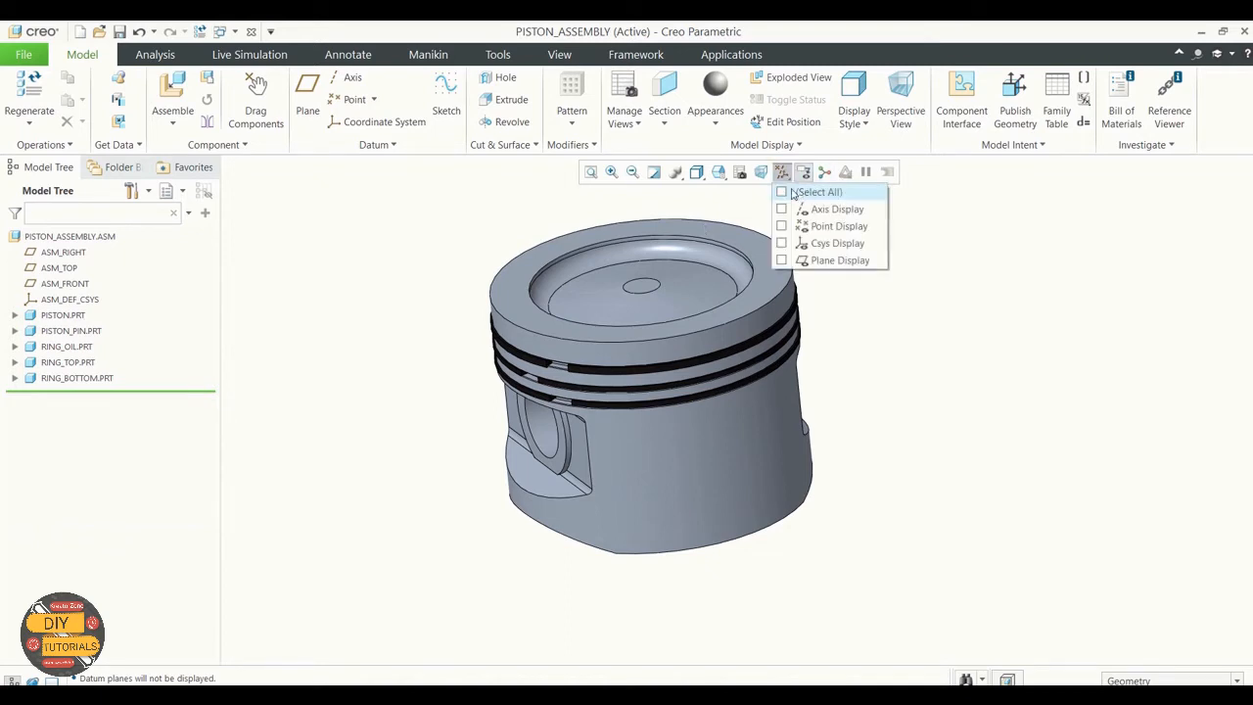
left_click(793, 193)
middle_click_drag(991, 314, 1008, 317)
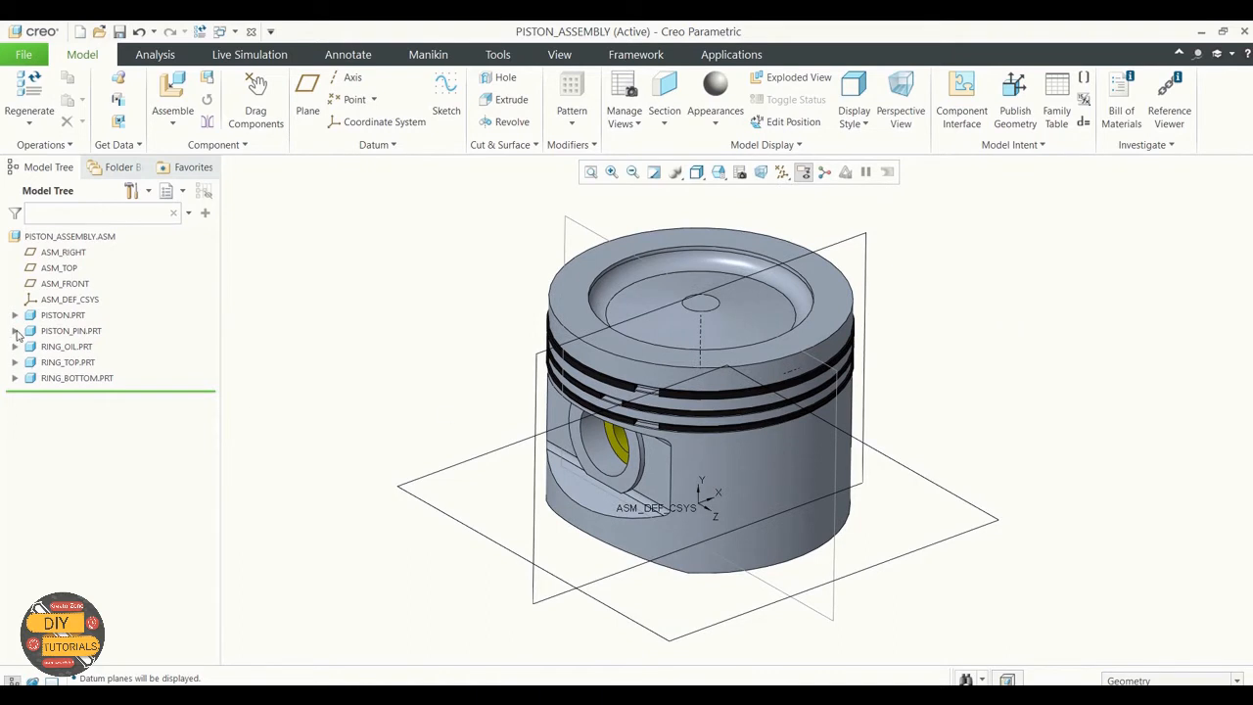
Step: Review the model tree's item filter settings and the features listed under PISTON.PRT
left_click(142, 192)
left_click(170, 211)
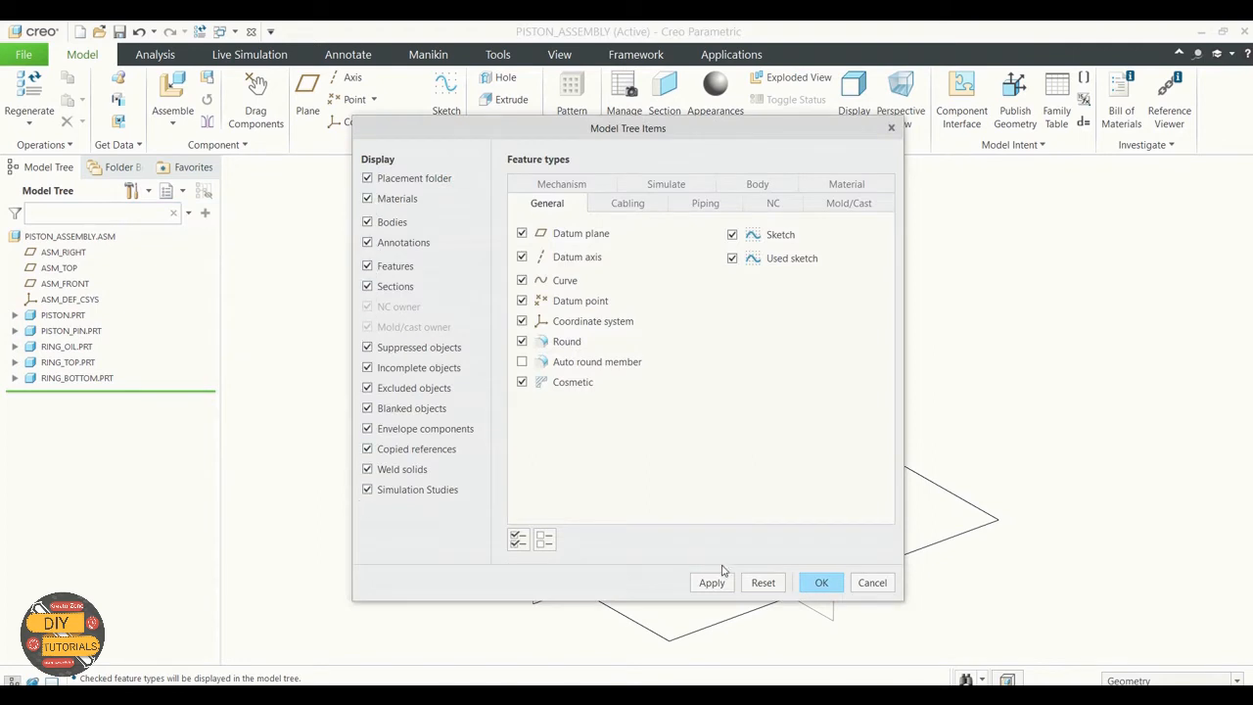
left_click(819, 583)
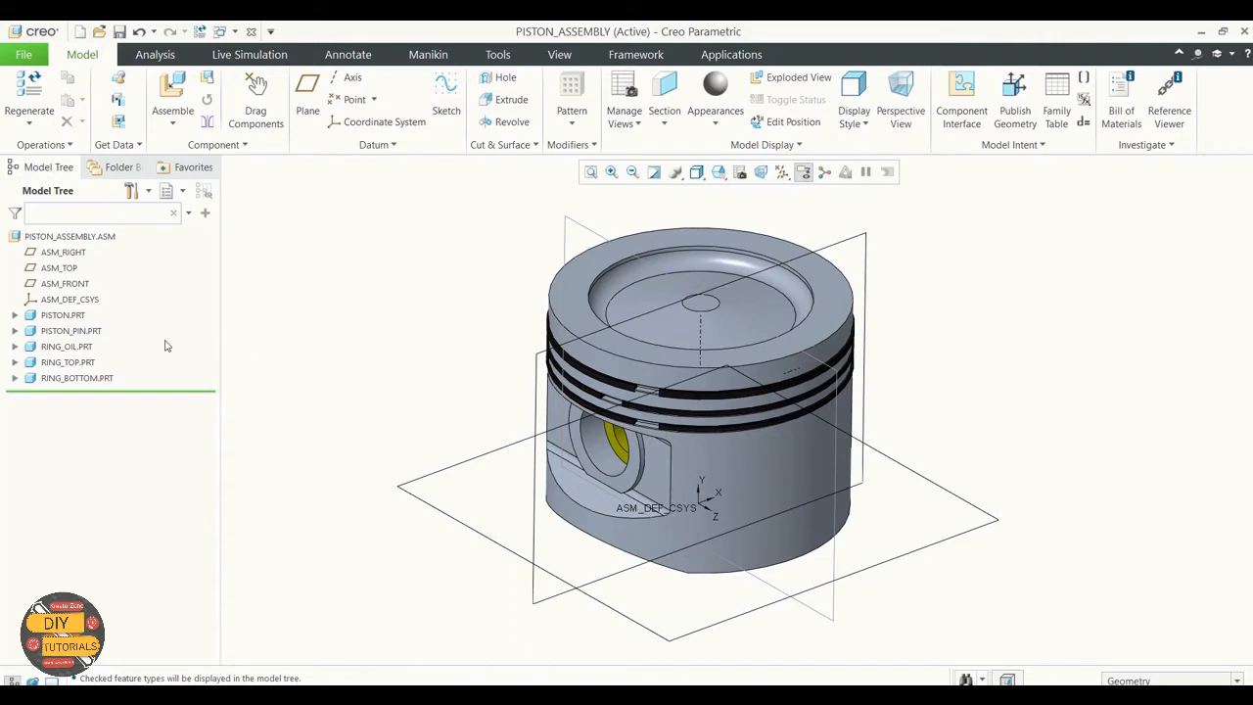
left_click(15, 315)
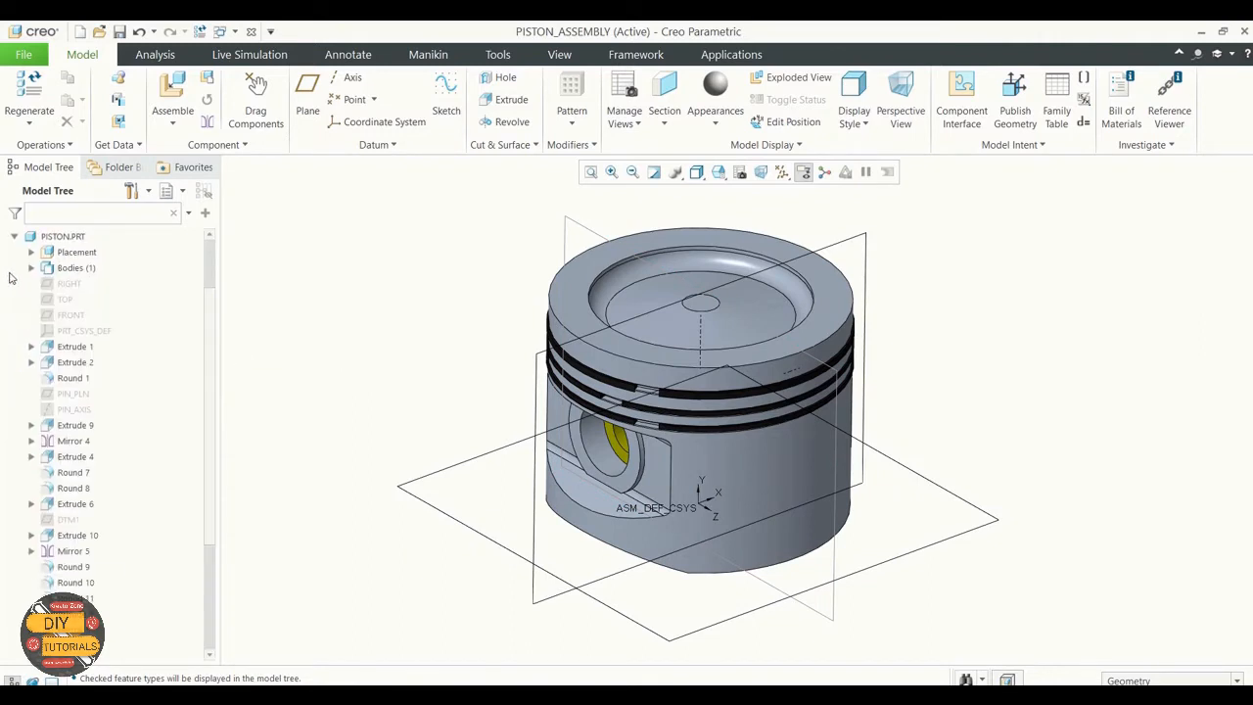
left_click(17, 243)
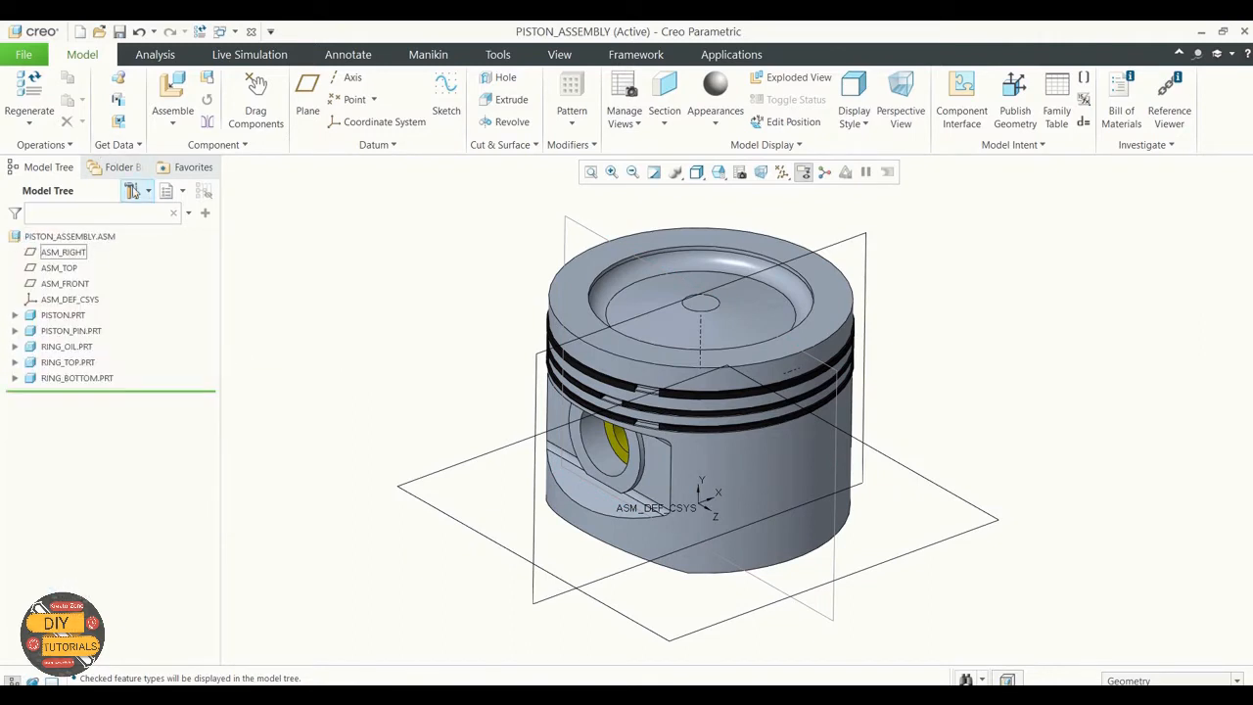
Step: Turn off the display of features in the model tree and apply the filter
left_click(133, 190)
left_click(209, 212)
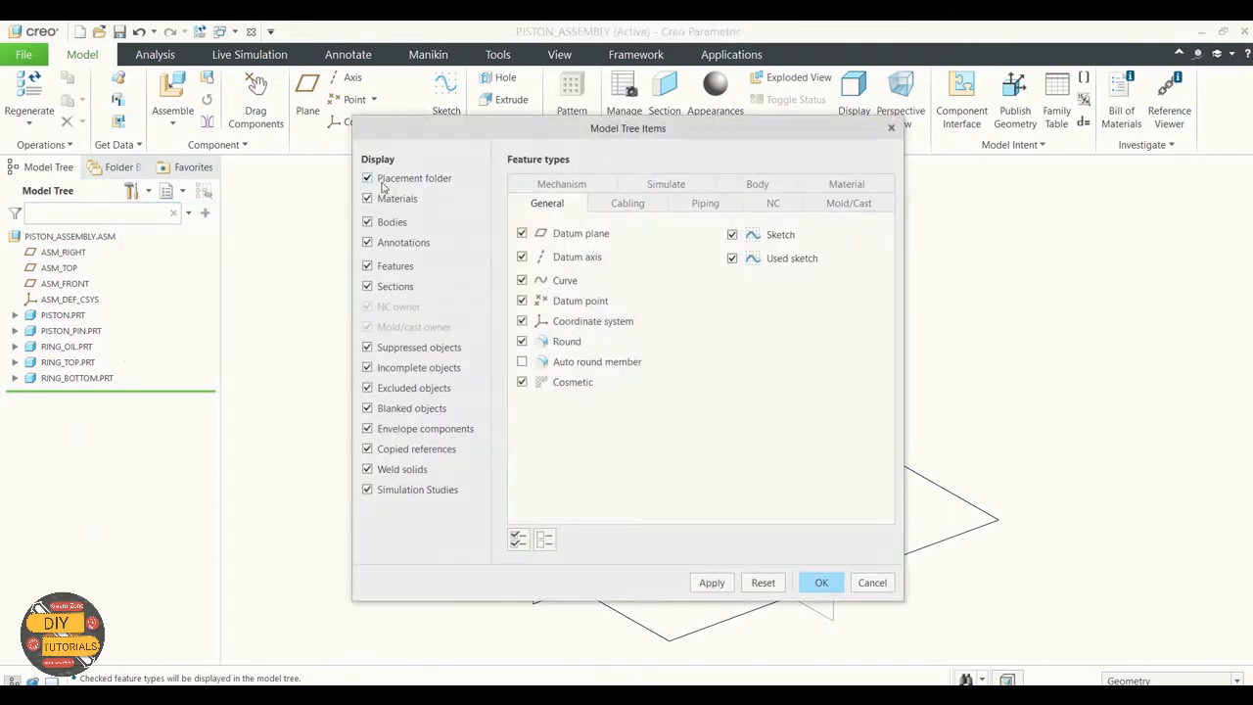
left_click(367, 266)
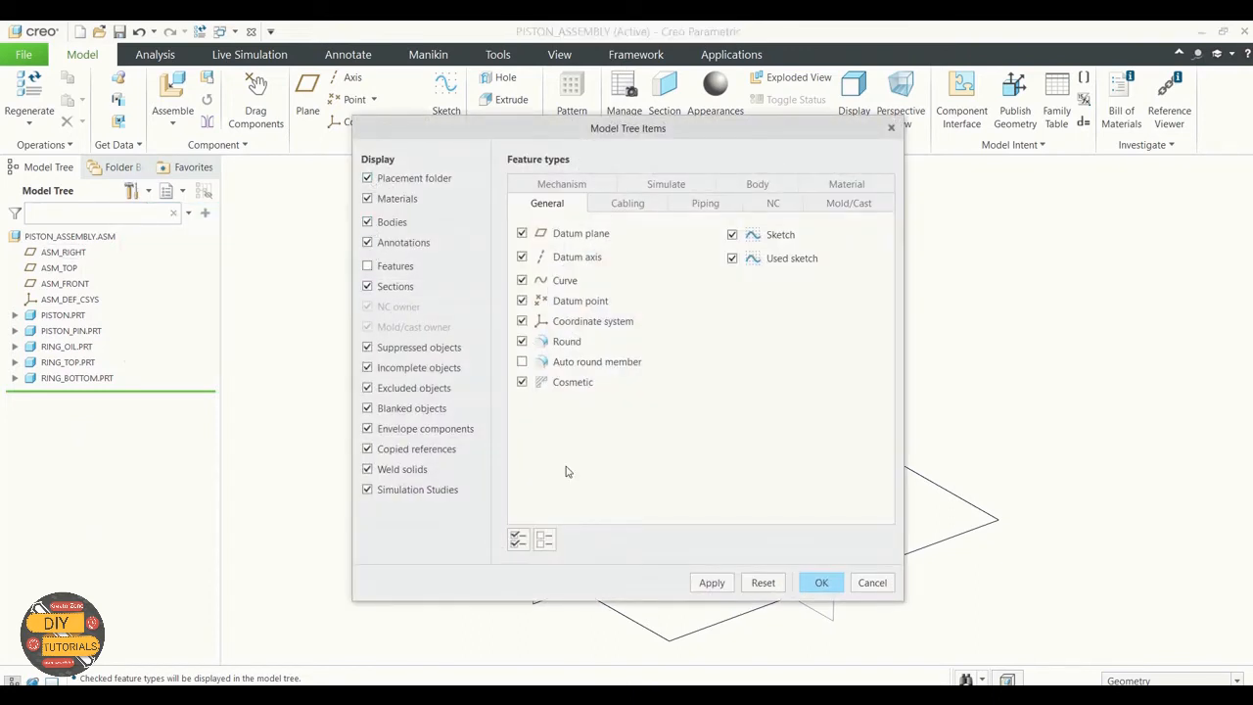
left_click(728, 587)
left_click(820, 583)
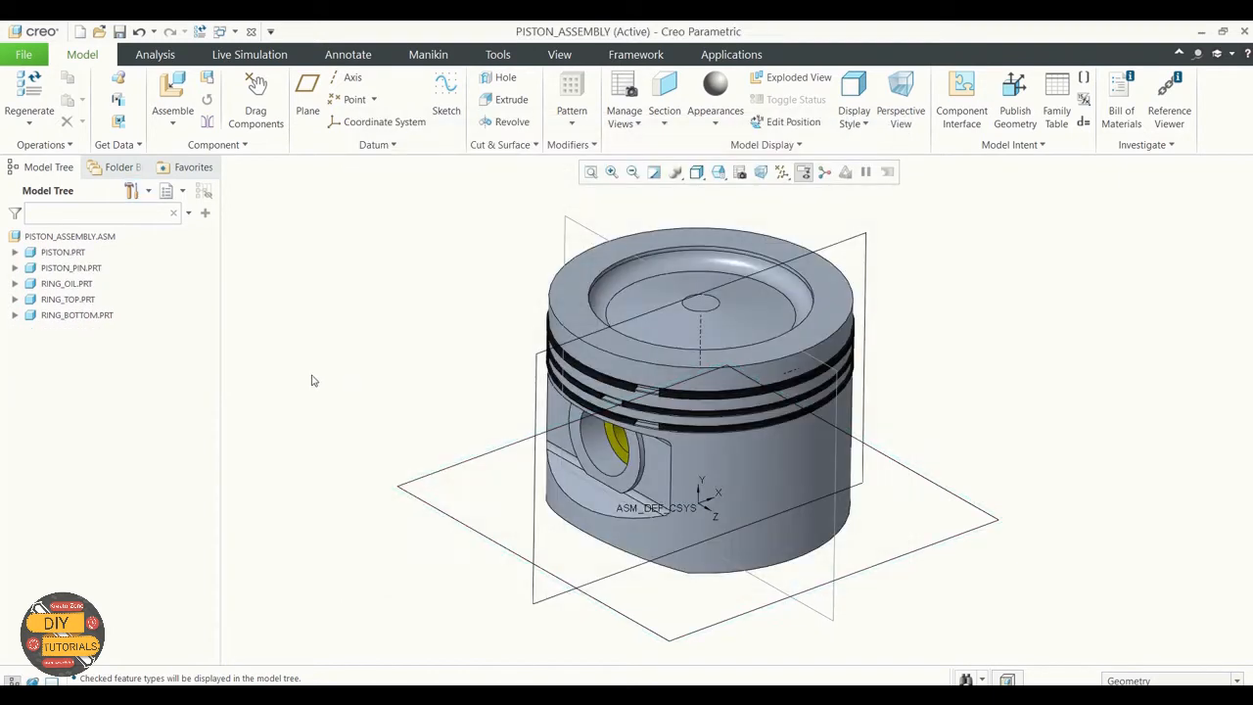
Step: Examine the contents listed under the piston, pin and oil ring parts in the filtered model tree
left_click(15, 251)
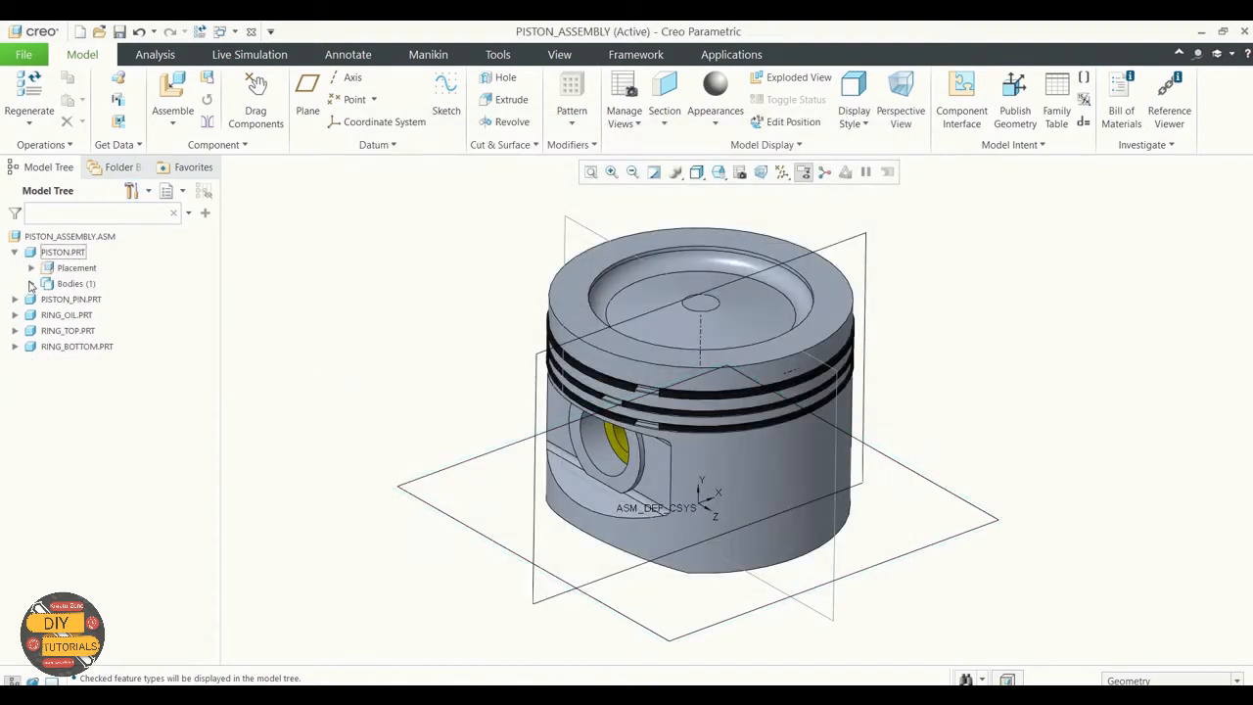
left_click(30, 283)
left_click(30, 283)
left_click(14, 299)
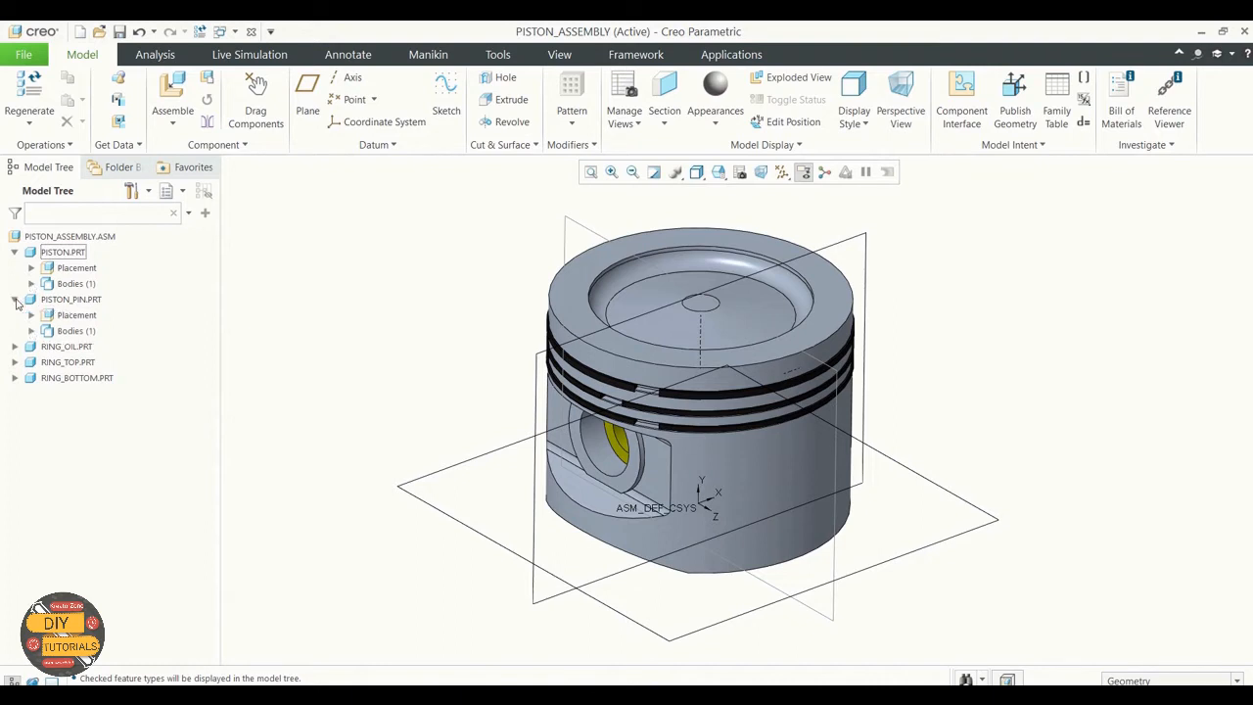
left_click(14, 299)
left_click(15, 314)
left_click(14, 314)
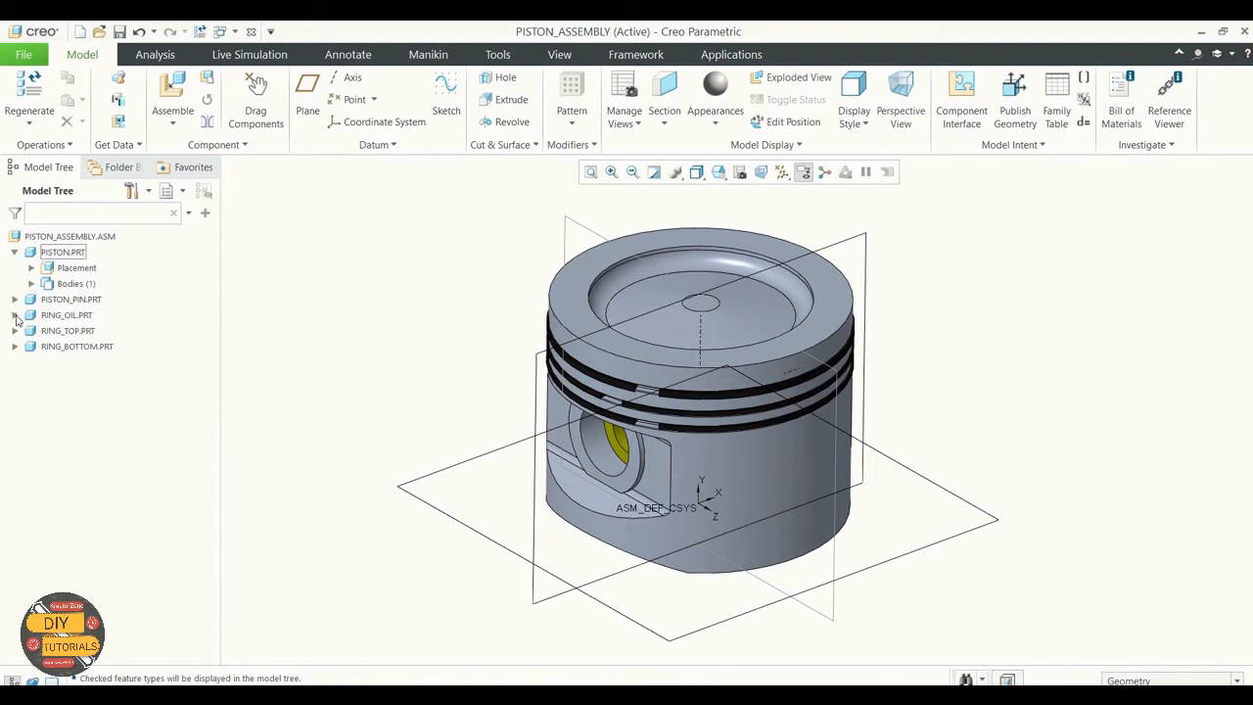
Step: Turn the display of features back on in the model tree and collapse PISTON.PRT
left_click(148, 191)
left_click(164, 213)
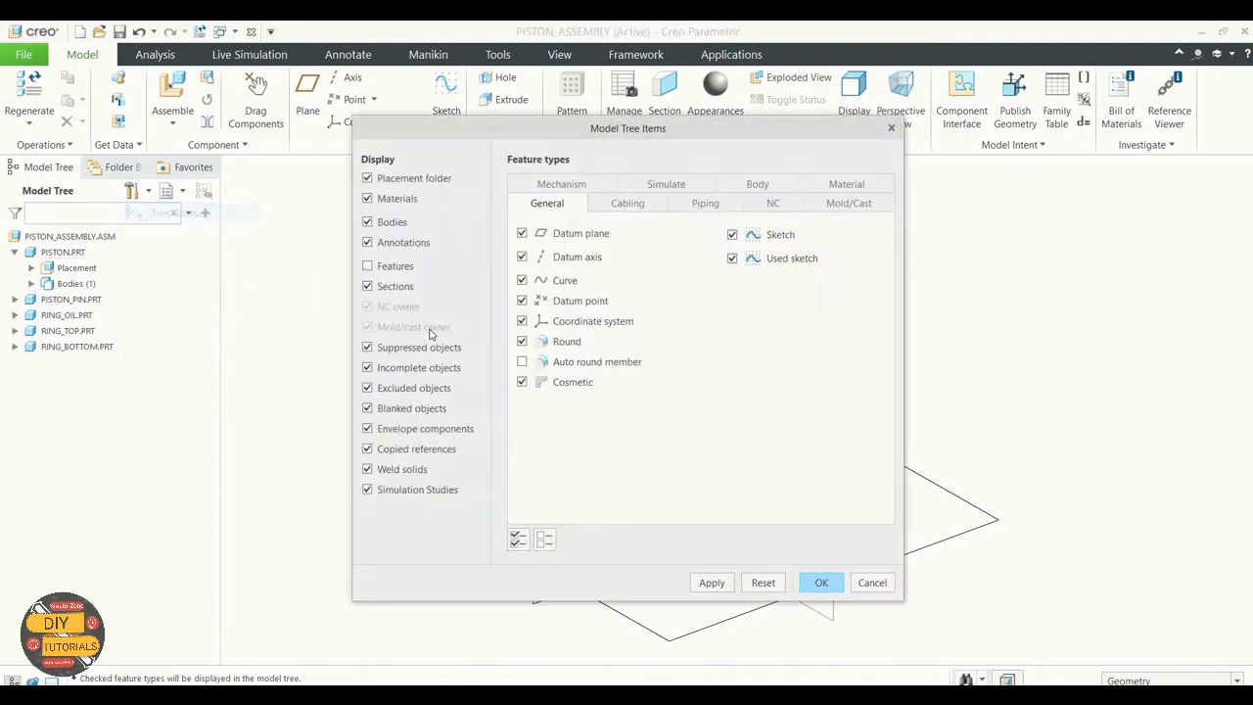
left_click(711, 582)
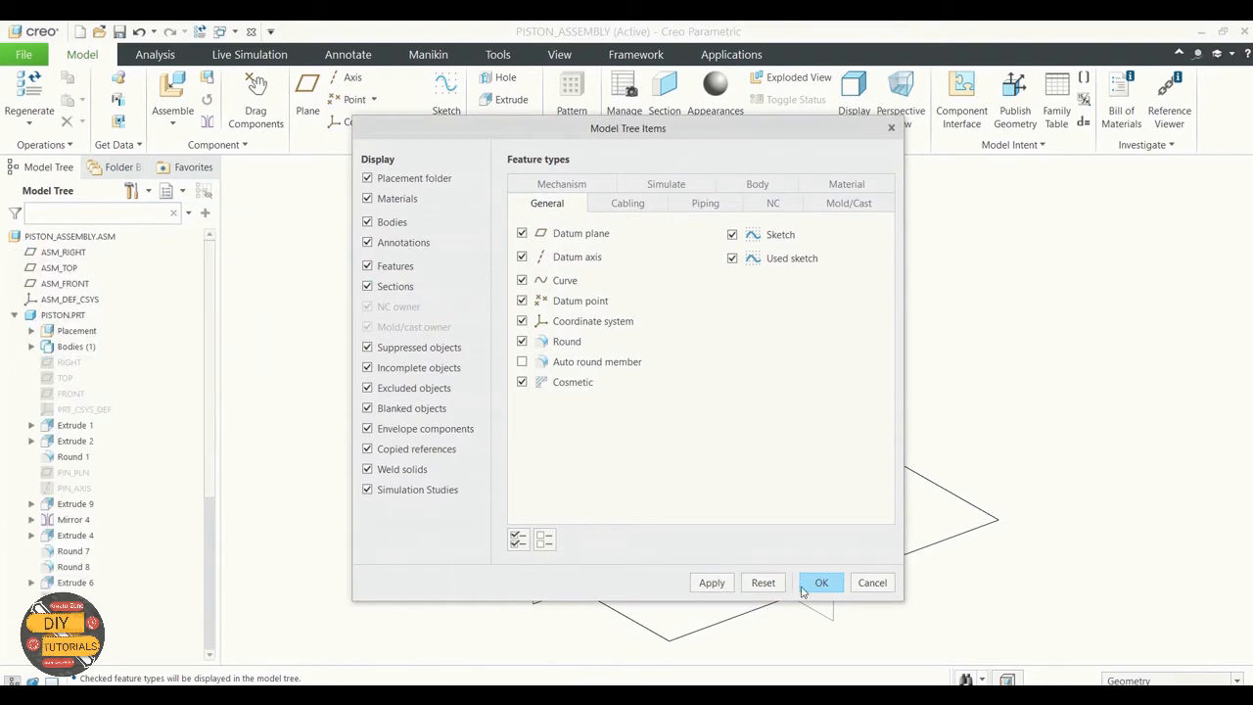
left_click(821, 582)
left_click(15, 314)
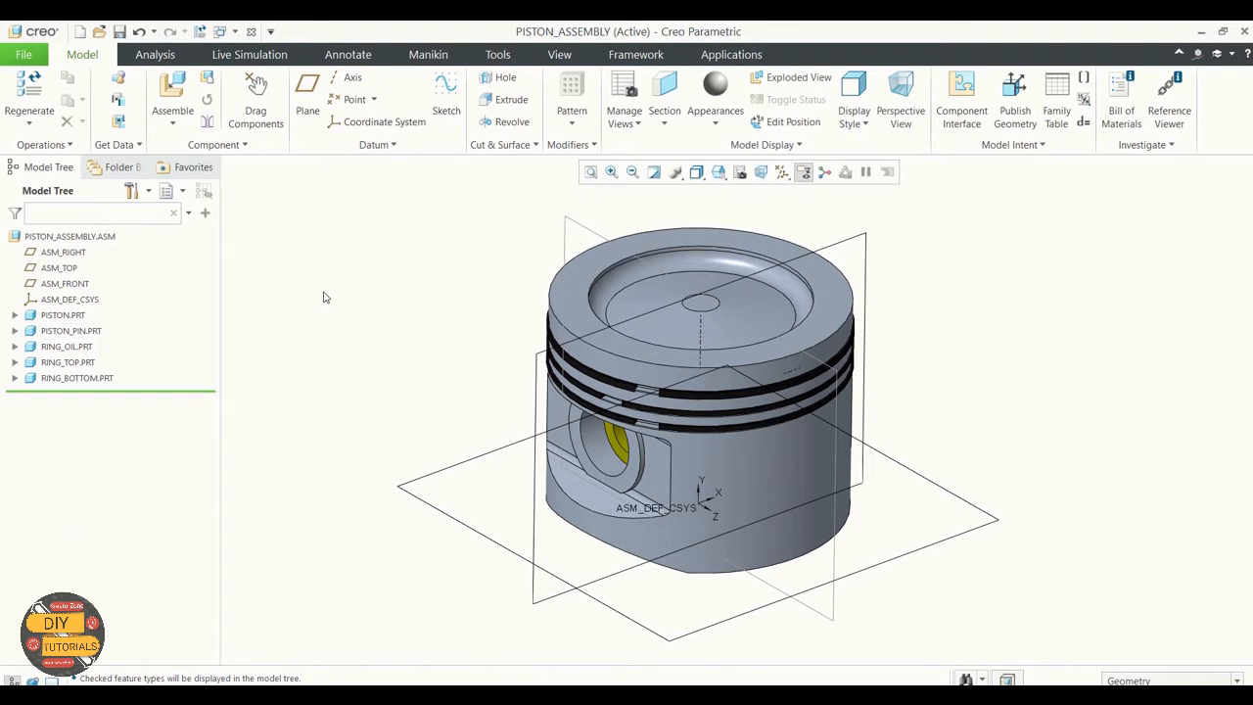
Step: Switch to the layer tree and select layers 05__ASM_ALL_DTM_CSYS, 05__ASM_DEF_DTM_CSYS, 05___PRT_ALL_DTM_CSYS and 05___PRT_DEF_DTM_CSYS
left_click(179, 195)
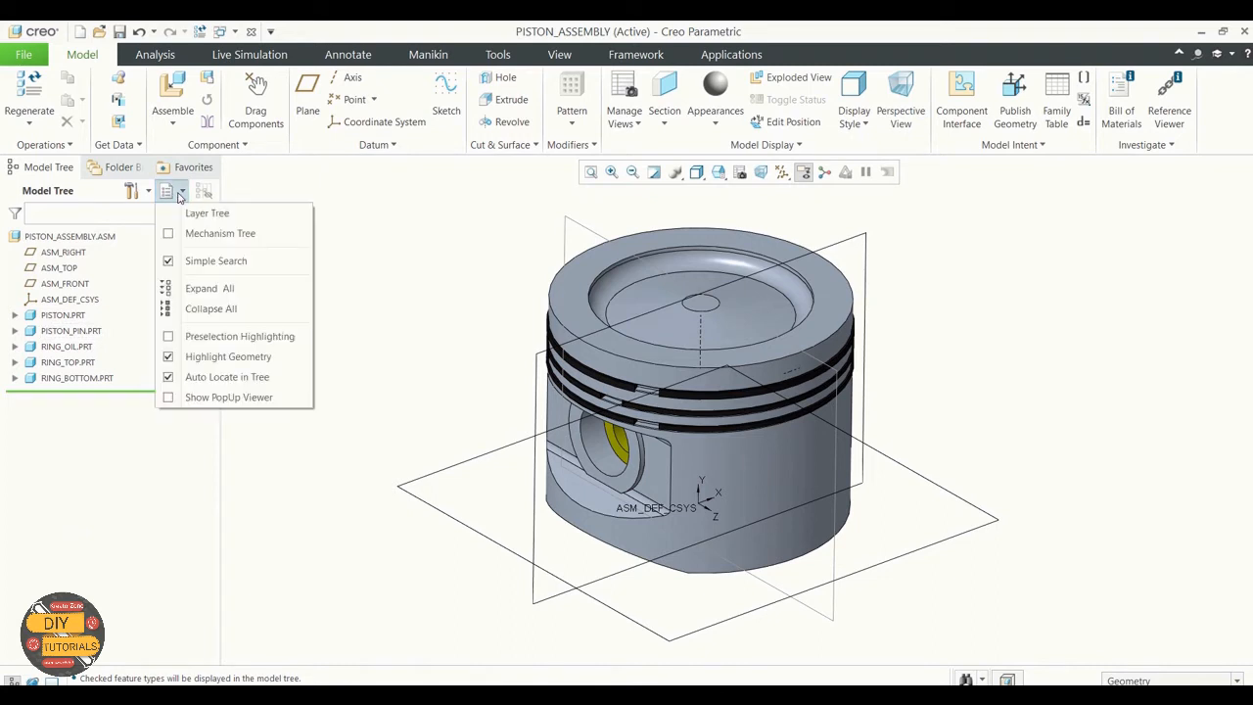
left_click(195, 208)
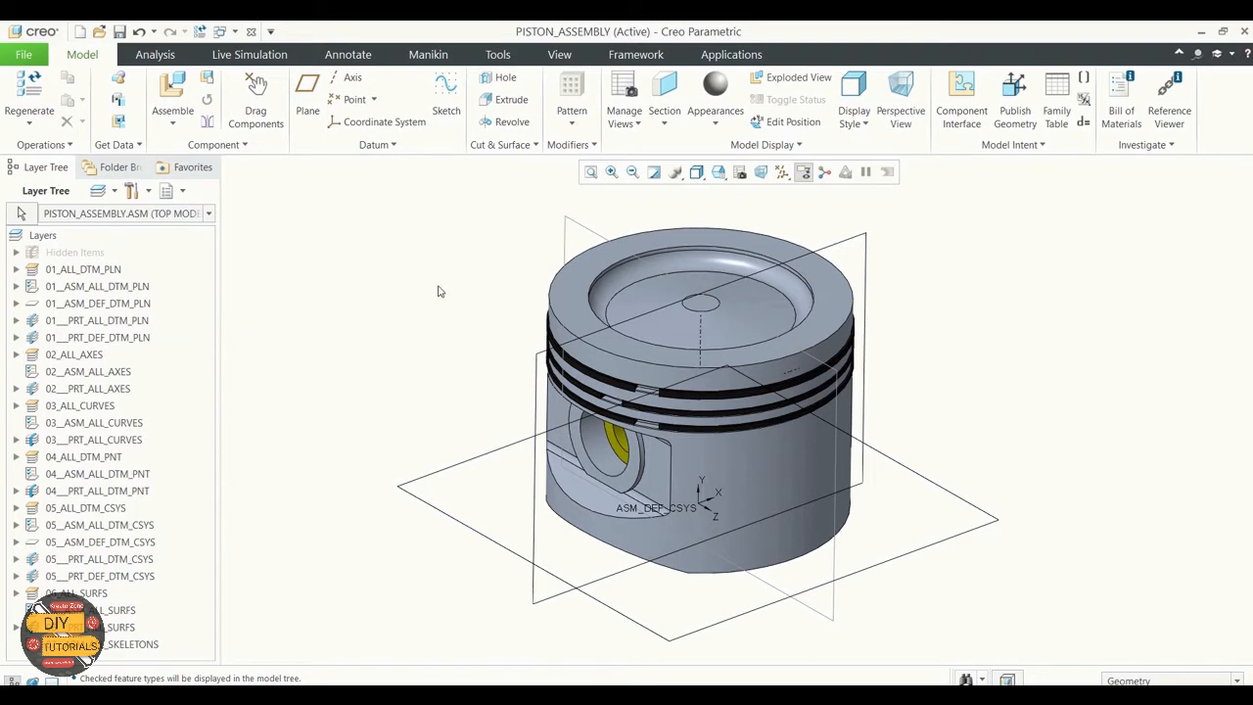
left_click(75, 356)
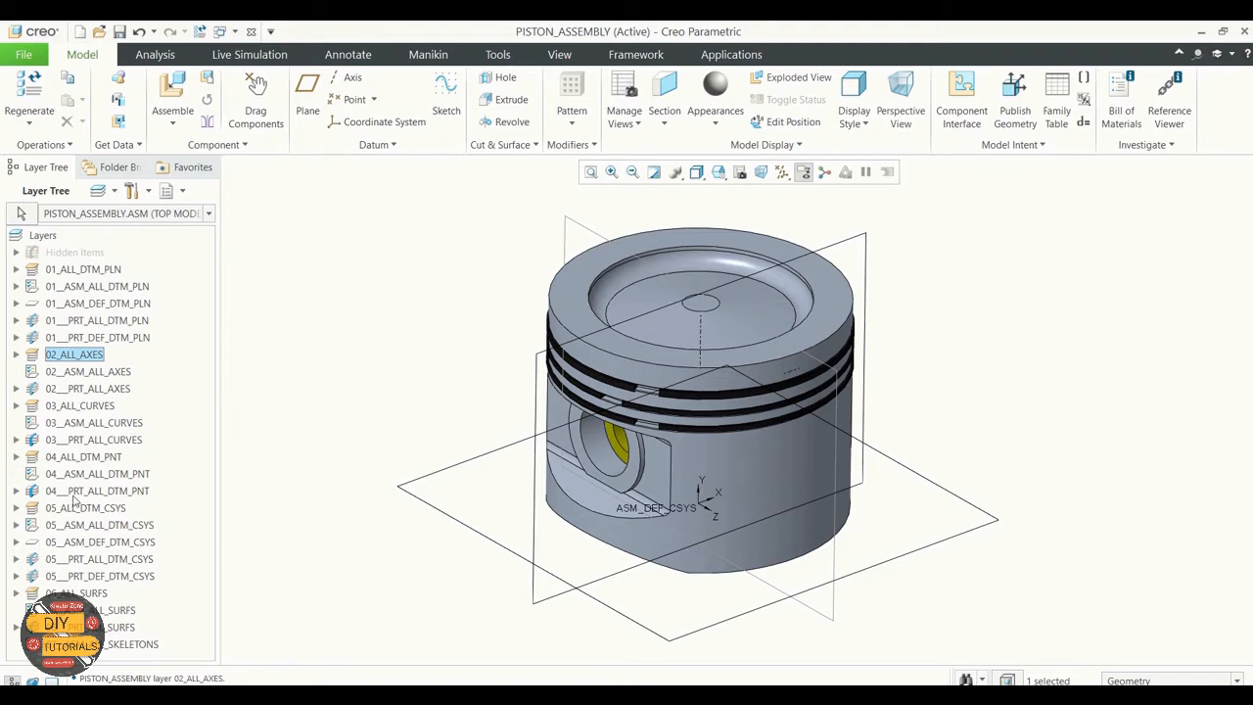
left_click(73, 526)
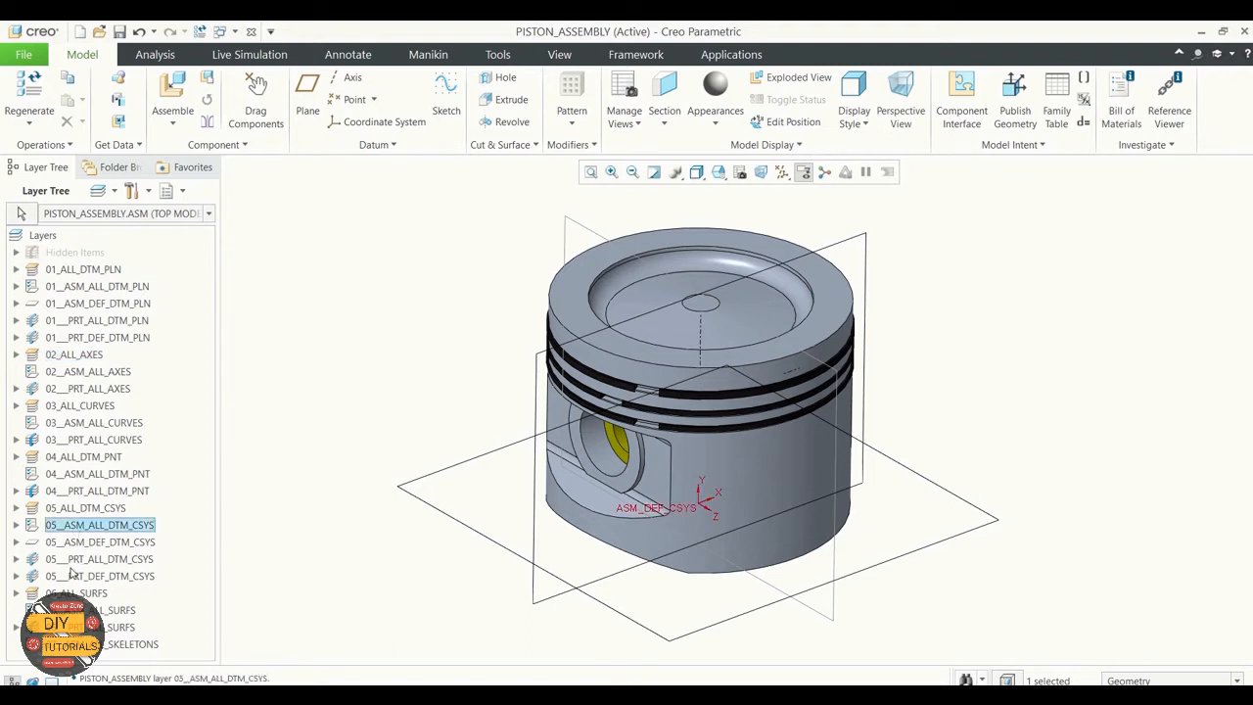
left_click(71, 576, "ctrl")
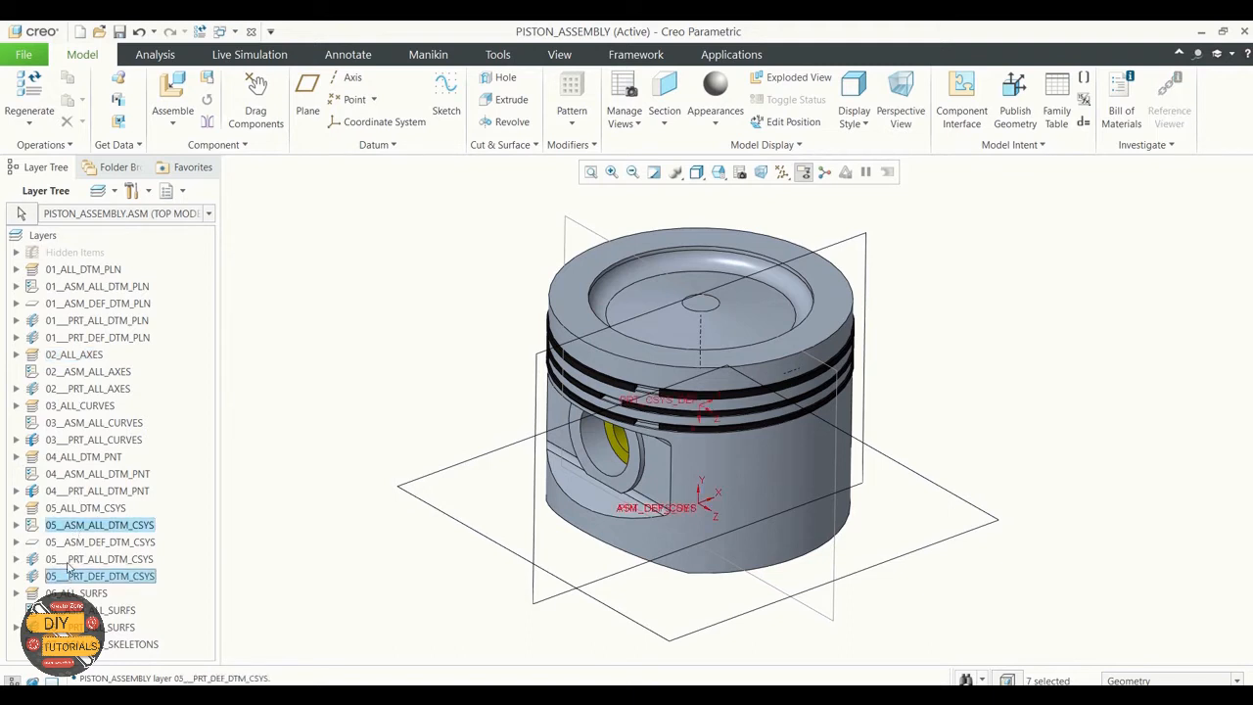
left_click(70, 559, "ctrl")
left_click(72, 542, "ctrl")
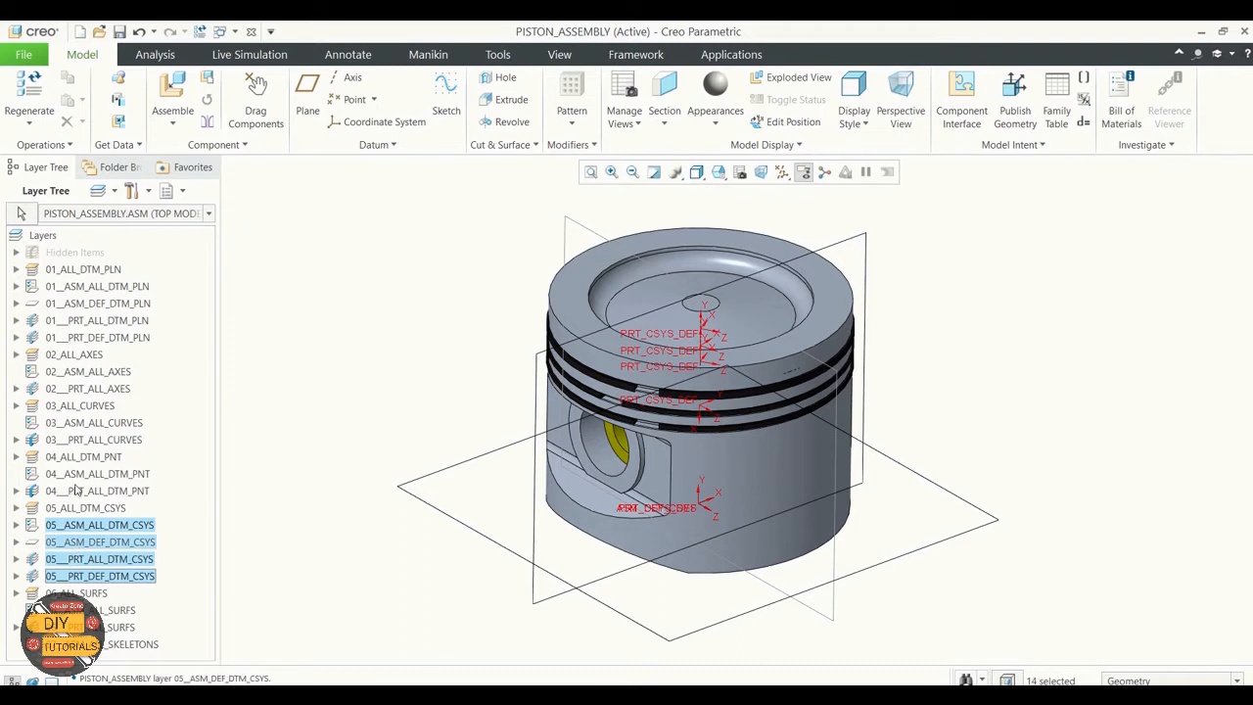
Step: Add layers 01___PRT_ALL_DTM_PLN, 01___PRT_DEF_DTM_PLN and 02__ASM_ALL_AXES to the selection and hide all selected layers
left_click(71, 354, "ctrl")
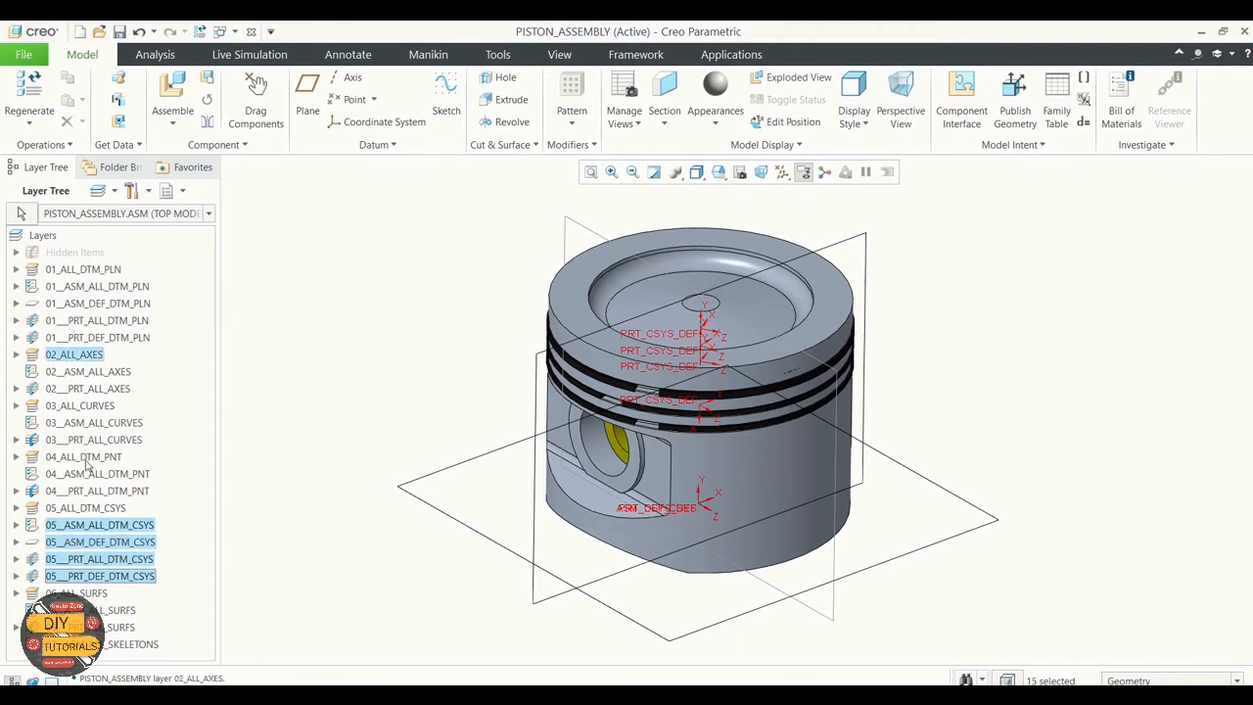
left_click(86, 458, "ctrl")
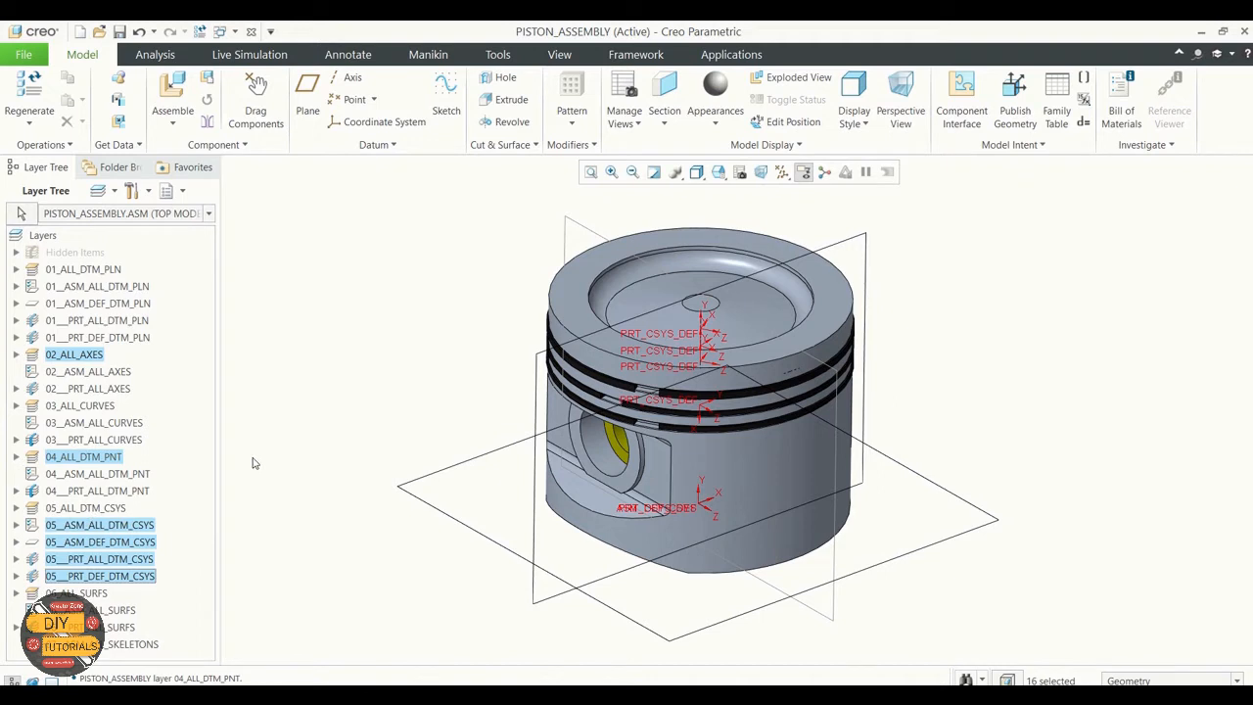
left_click(73, 355, "ctrl")
left_click(96, 320, "ctrl")
left_click(84, 338, "ctrl")
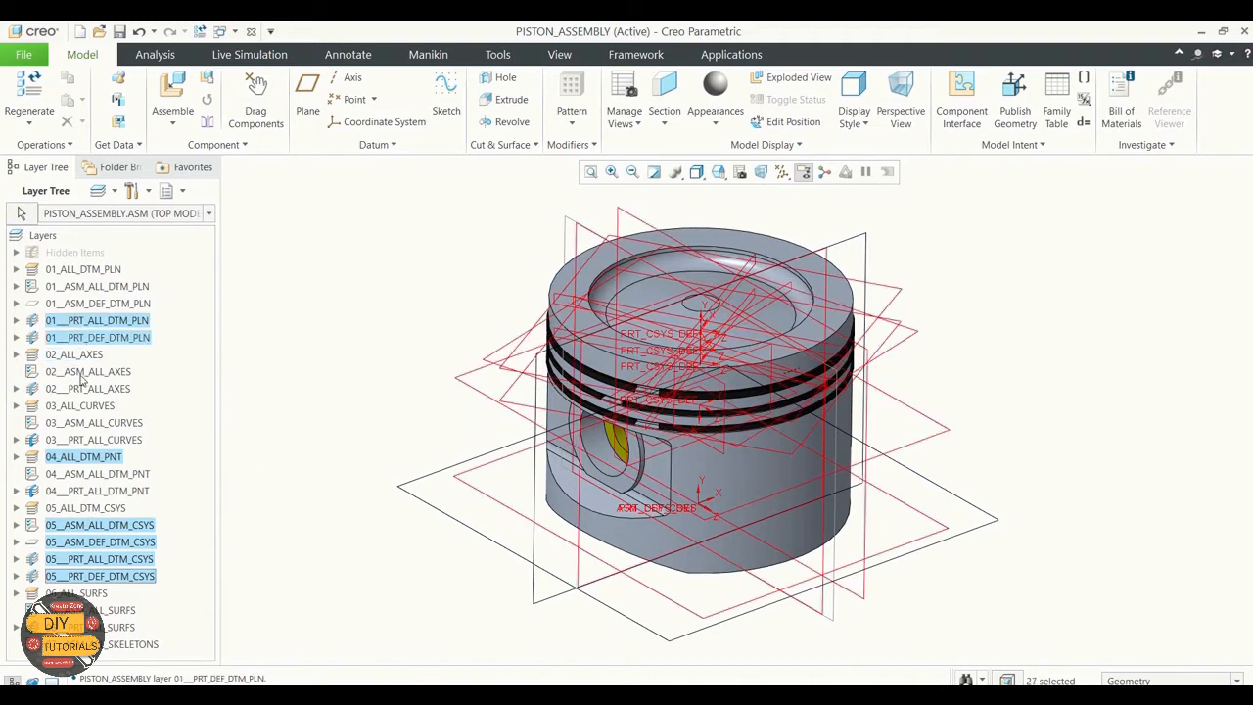
left_click(82, 373, "ctrl")
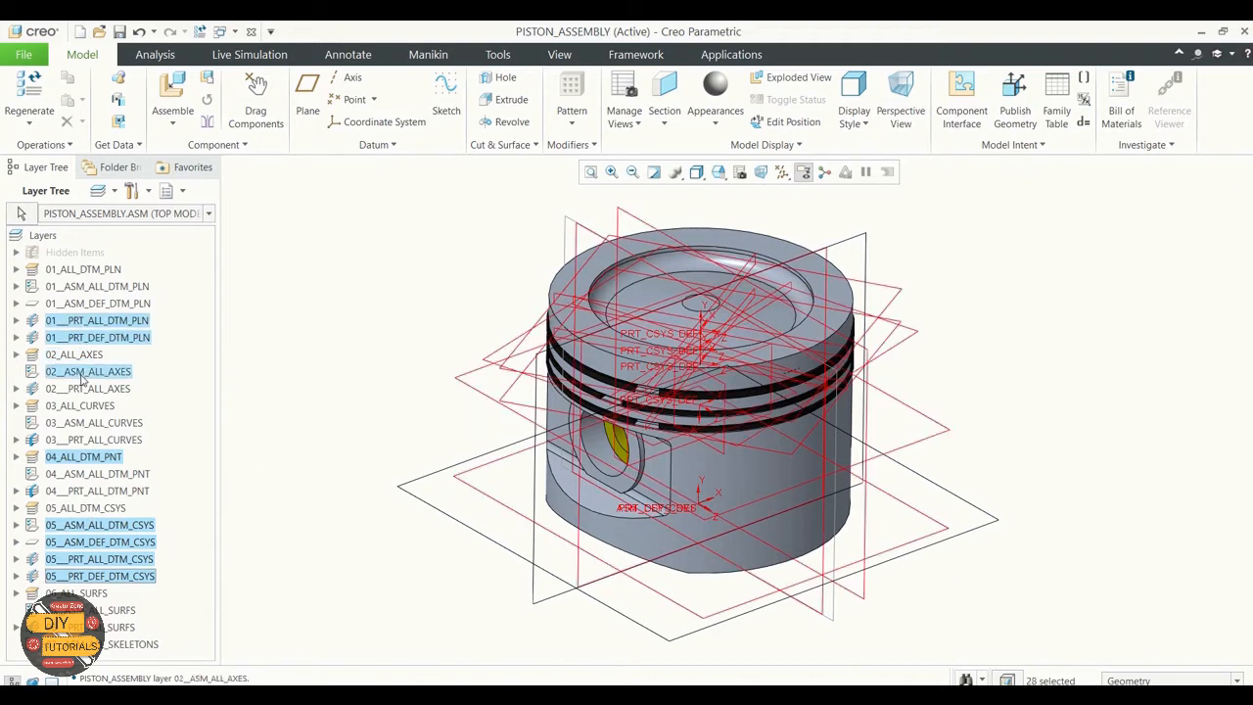
left_click(100, 466, "ctrl")
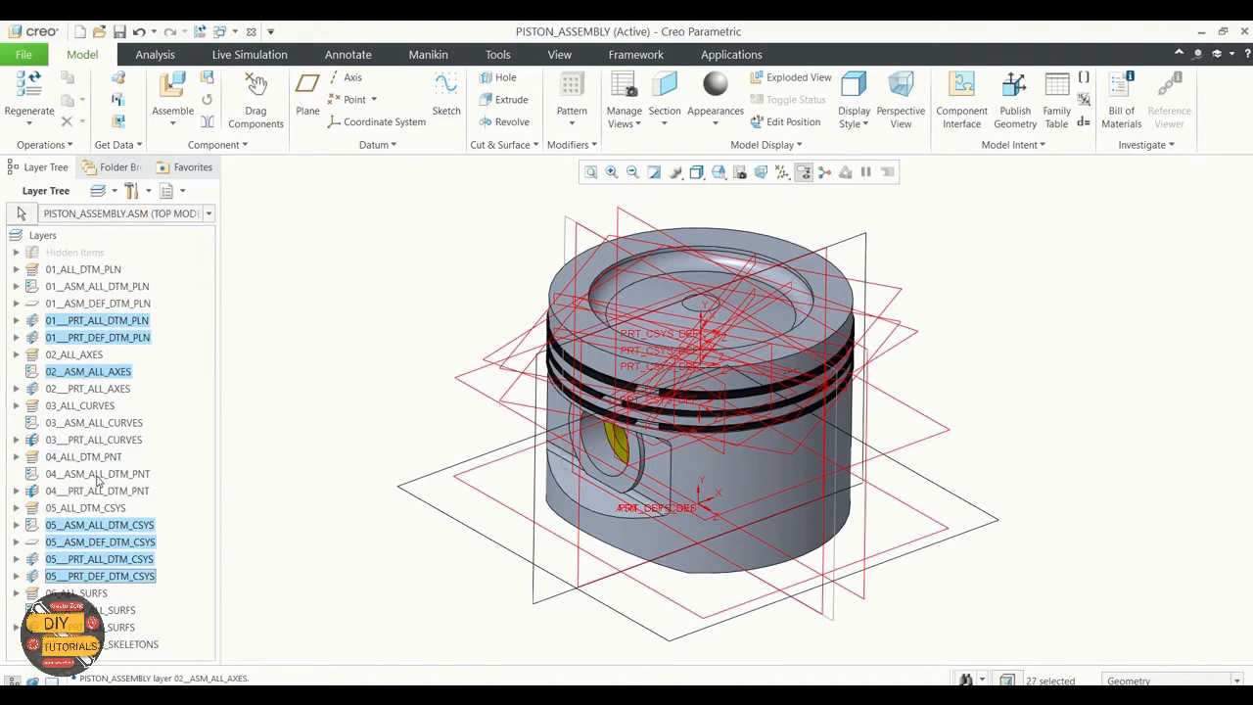
right_click(196, 370)
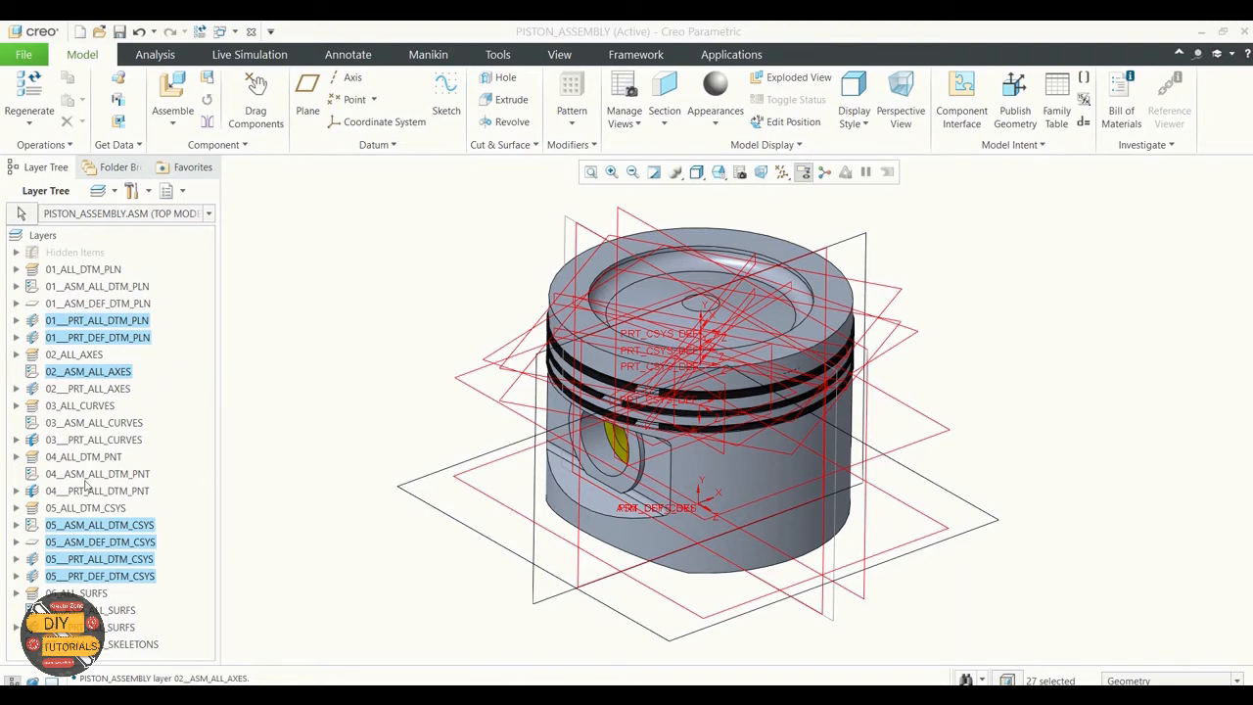
right_click(86, 531)
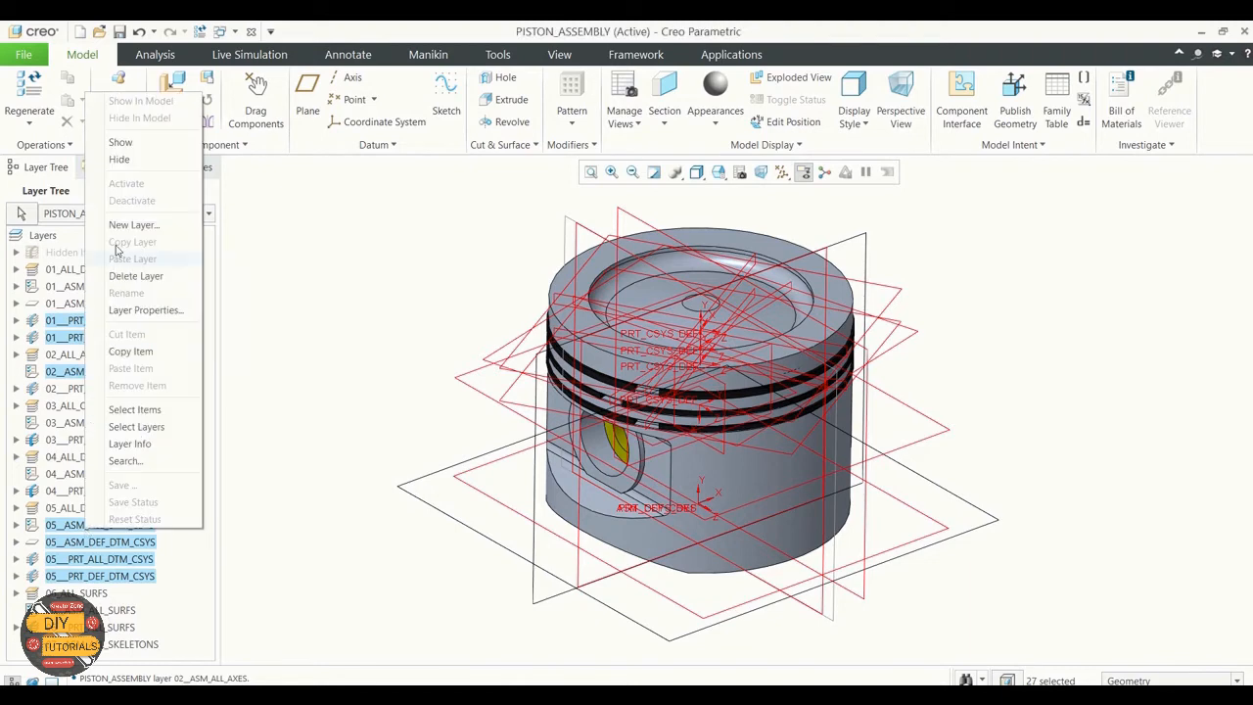
left_click(119, 159)
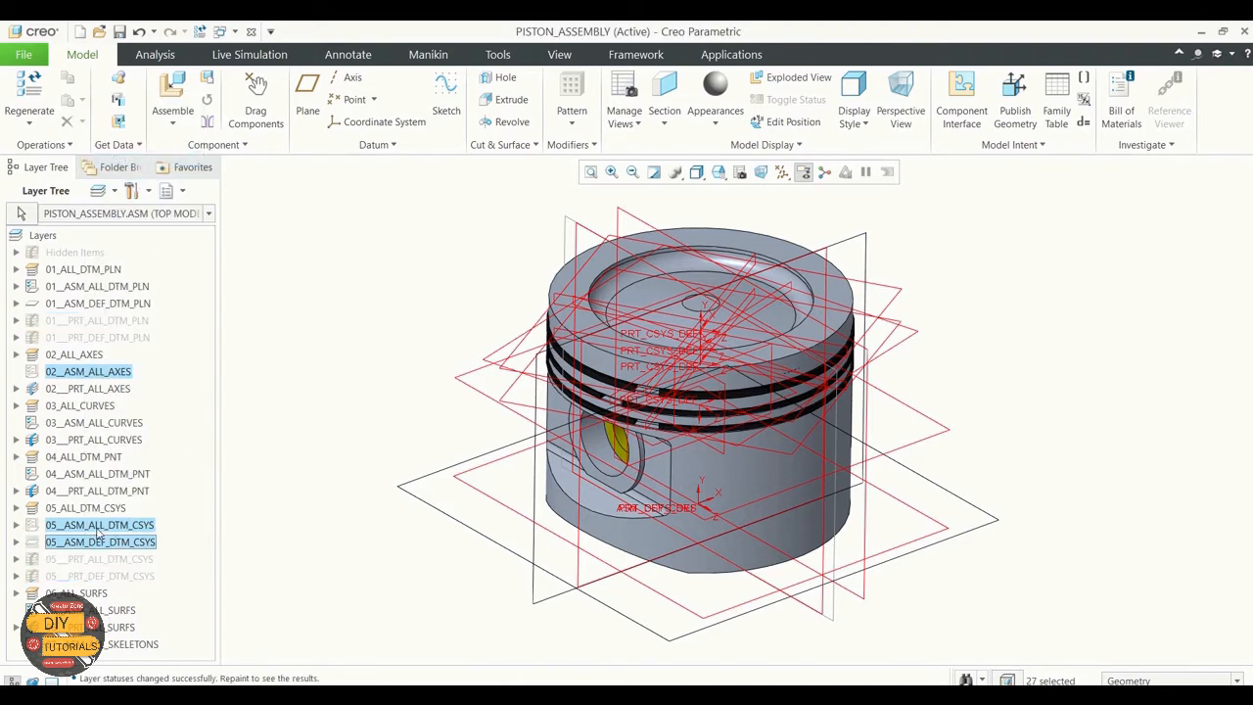
Step: Save the status of the changed layers and switch the display back to the model tree
right_click(97, 531)
left_click(127, 502)
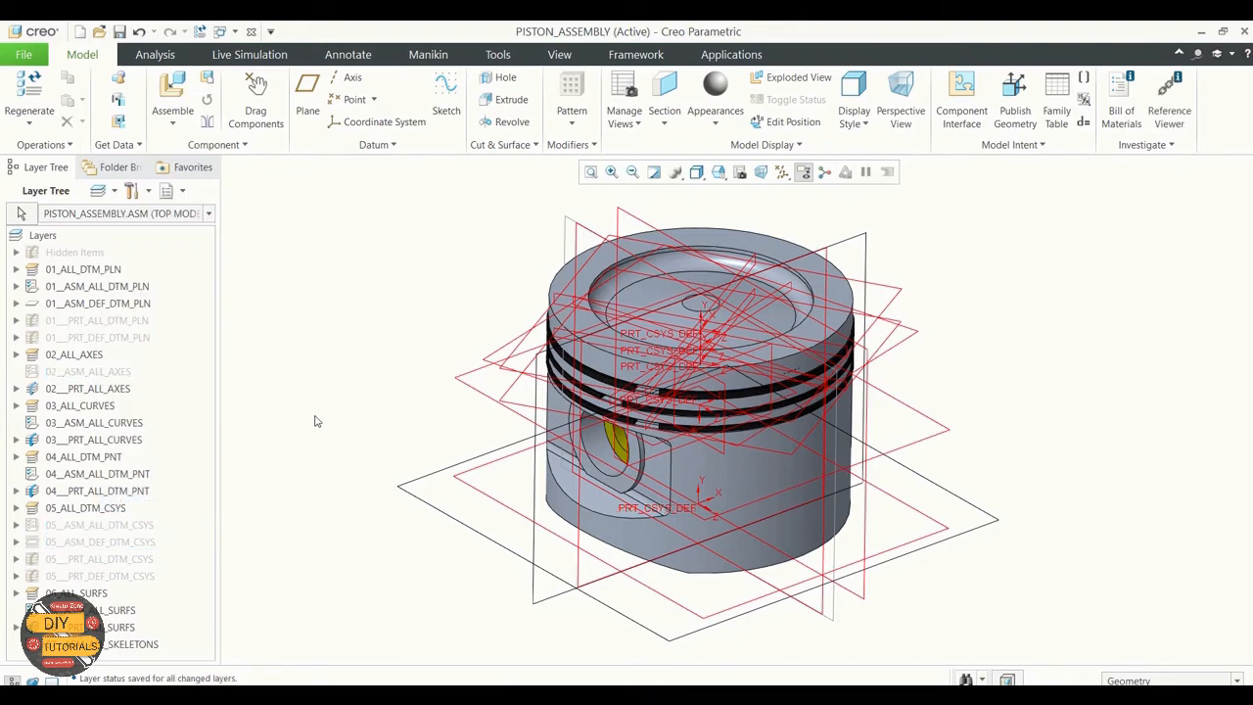
left_click(168, 190)
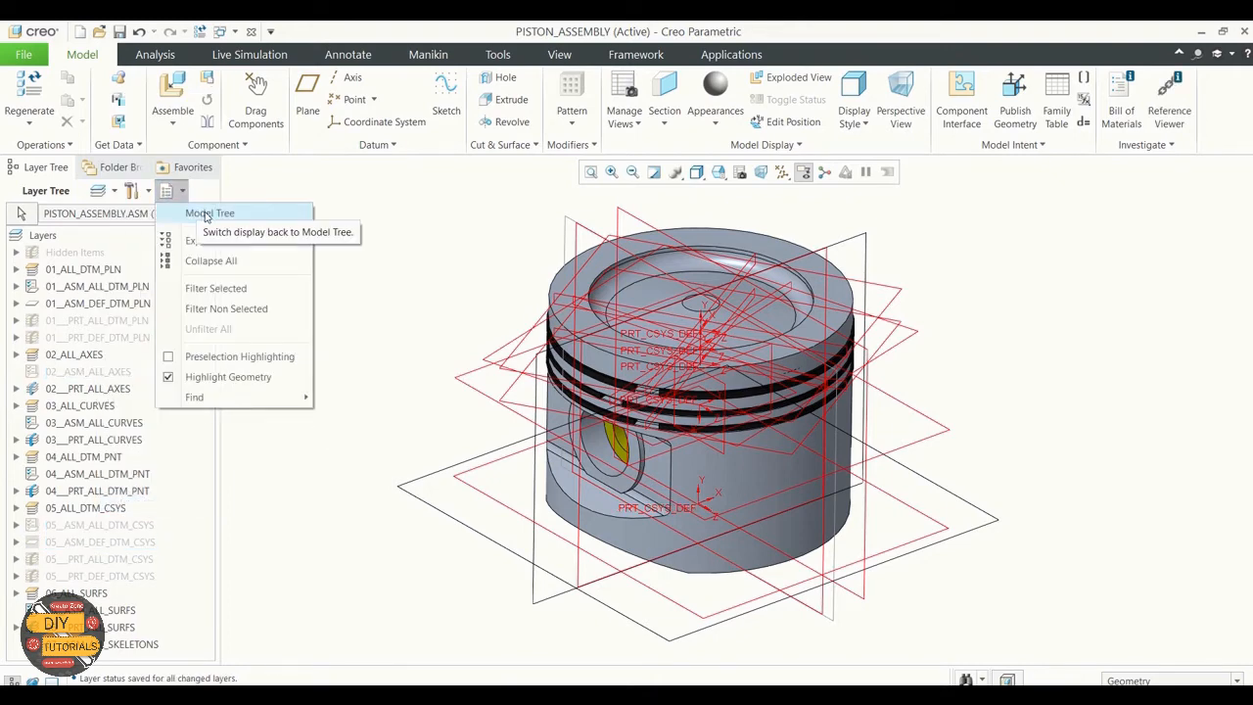
left_click(405, 265)
left_click(170, 191)
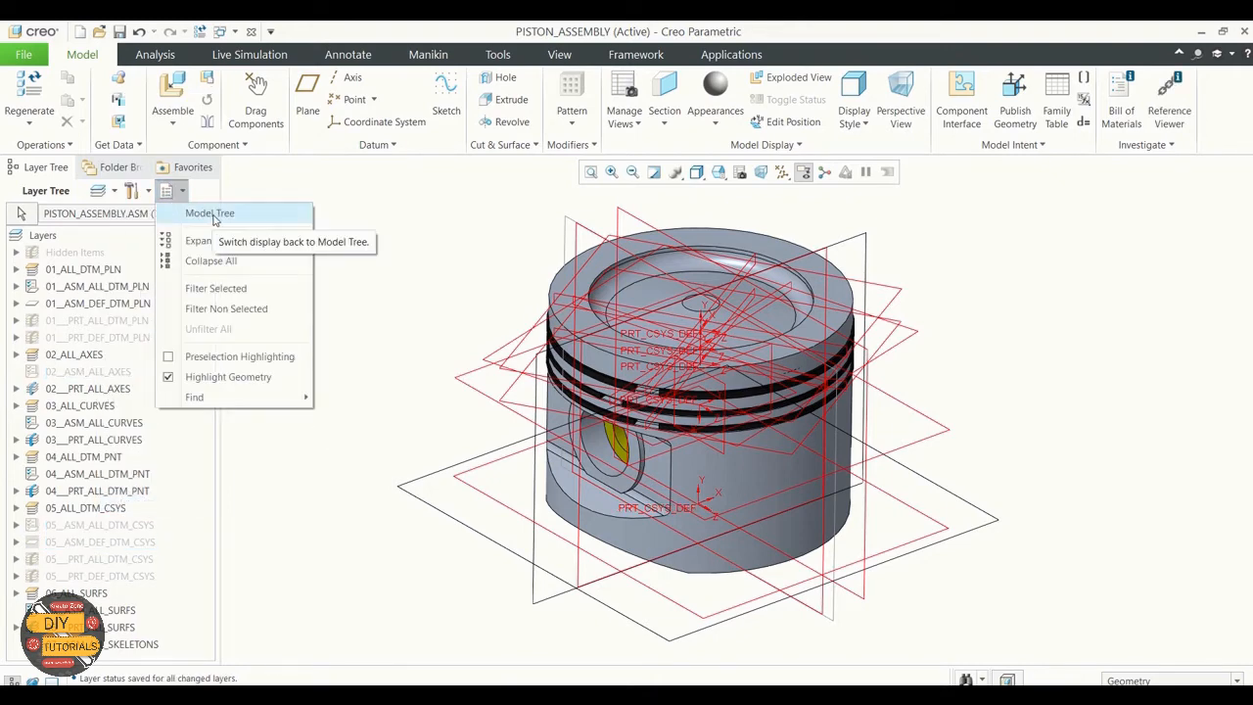
left_click(213, 217)
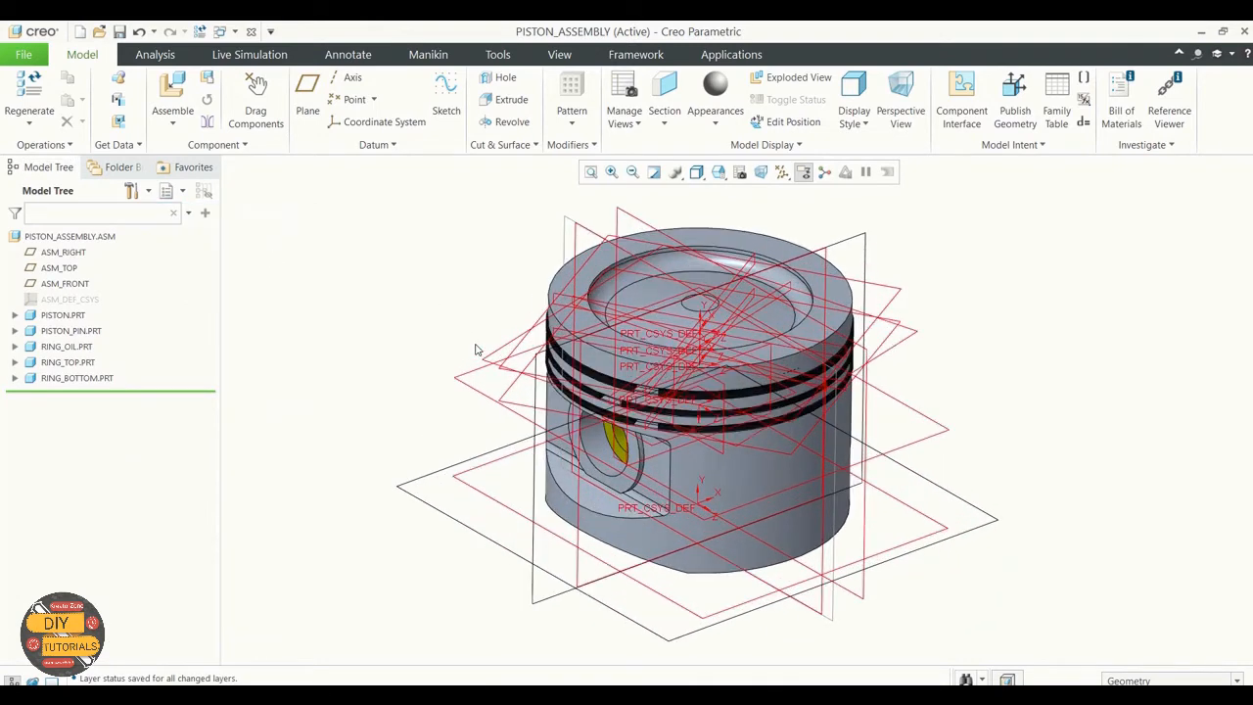
Step: Turn off the display of all datum axes, points, coordinate systems and planes in the piston assembly
left_click(781, 171)
left_click(781, 192)
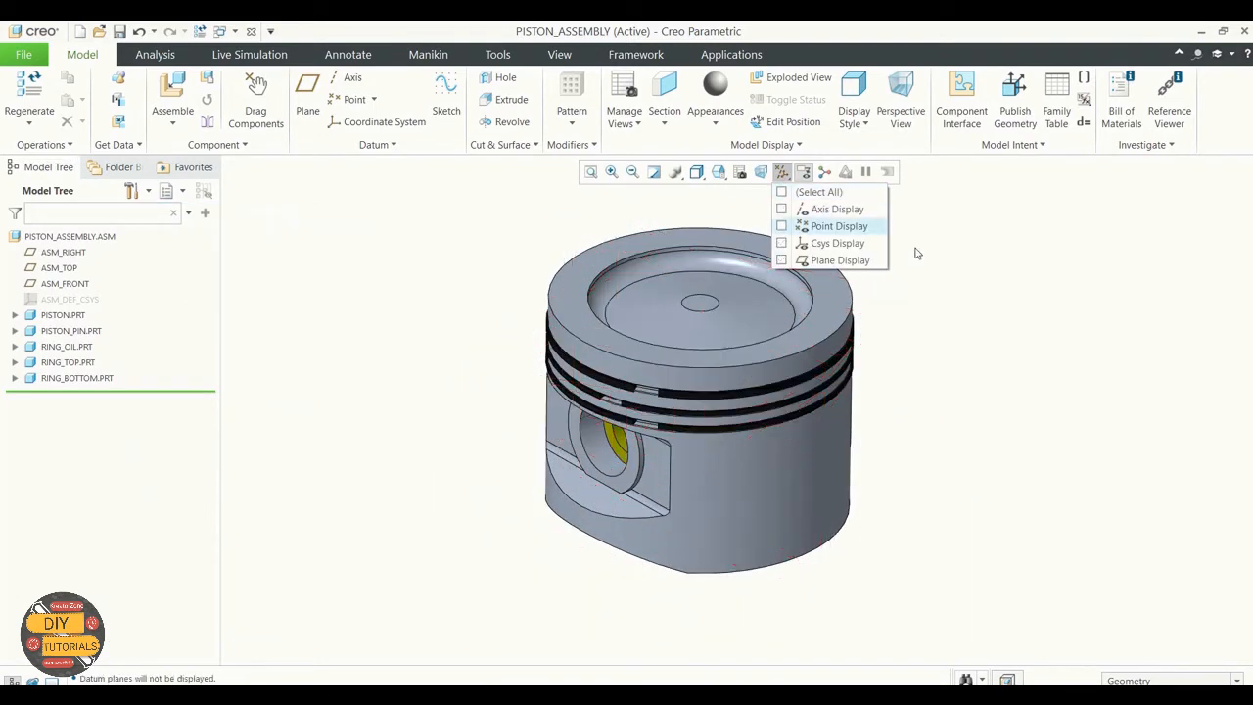
mouse_move(962, 358)
middle_mouse_down()
mouse_move(946, 335)
mouse_move(950, 348)
middle_mouse_up()
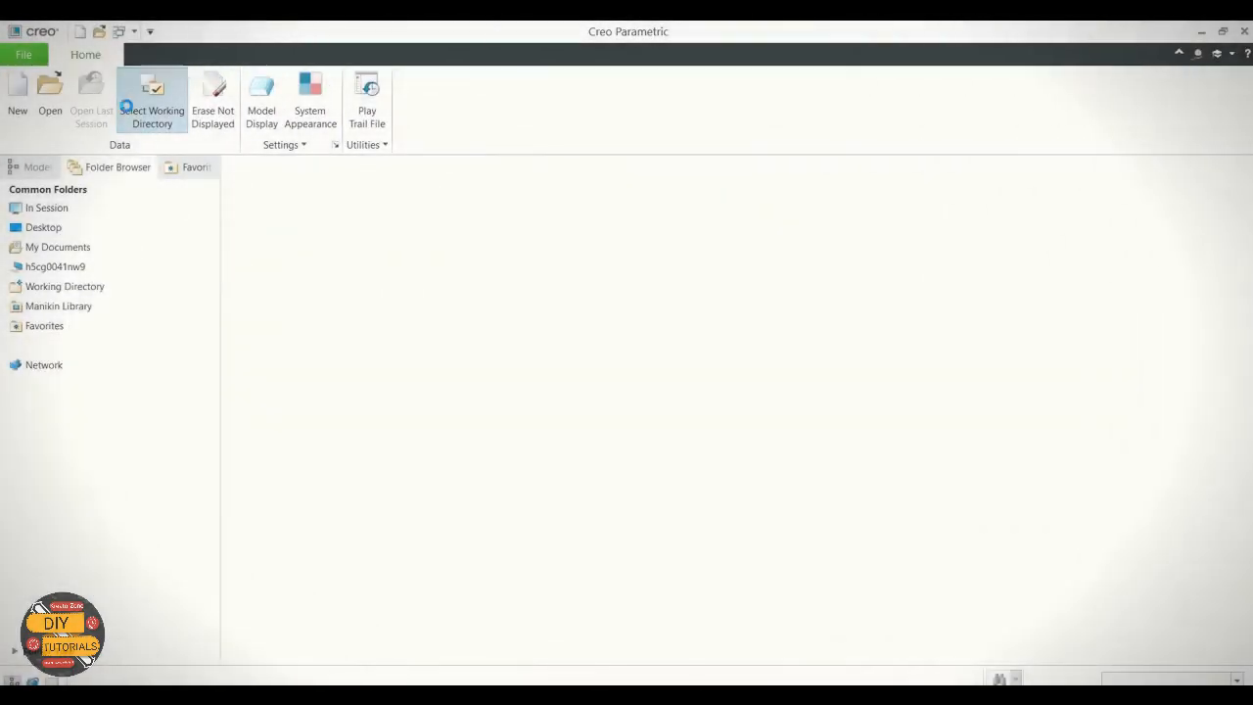
Step: Set the working directory to Exercise 3 and begin a new assembly file named Connecting_rod_assembly
left_click(132, 100)
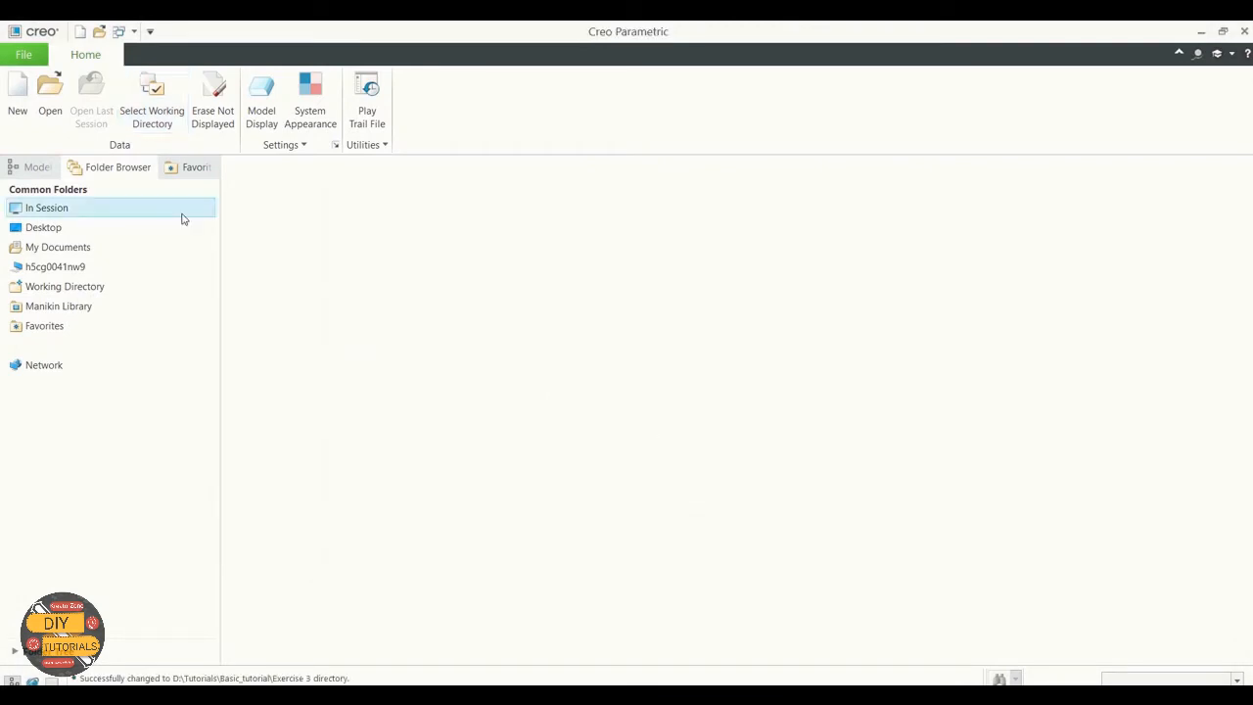
left_click(17, 98)
left_click(484, 301)
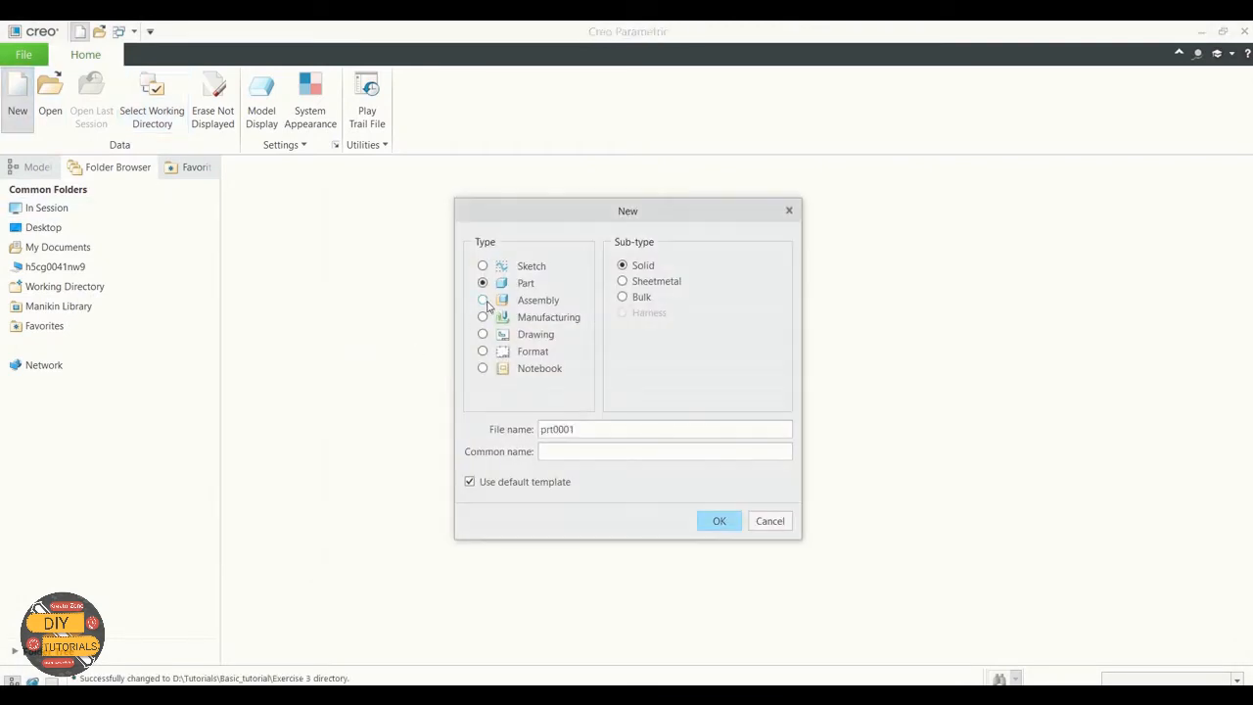
left_click(600, 430)
key("BackSpace")
key("BackSpace")
key("BackSpace")
key("BackSpace")
key("BackSpace")
key("BackSpace")
key("BackSpace")
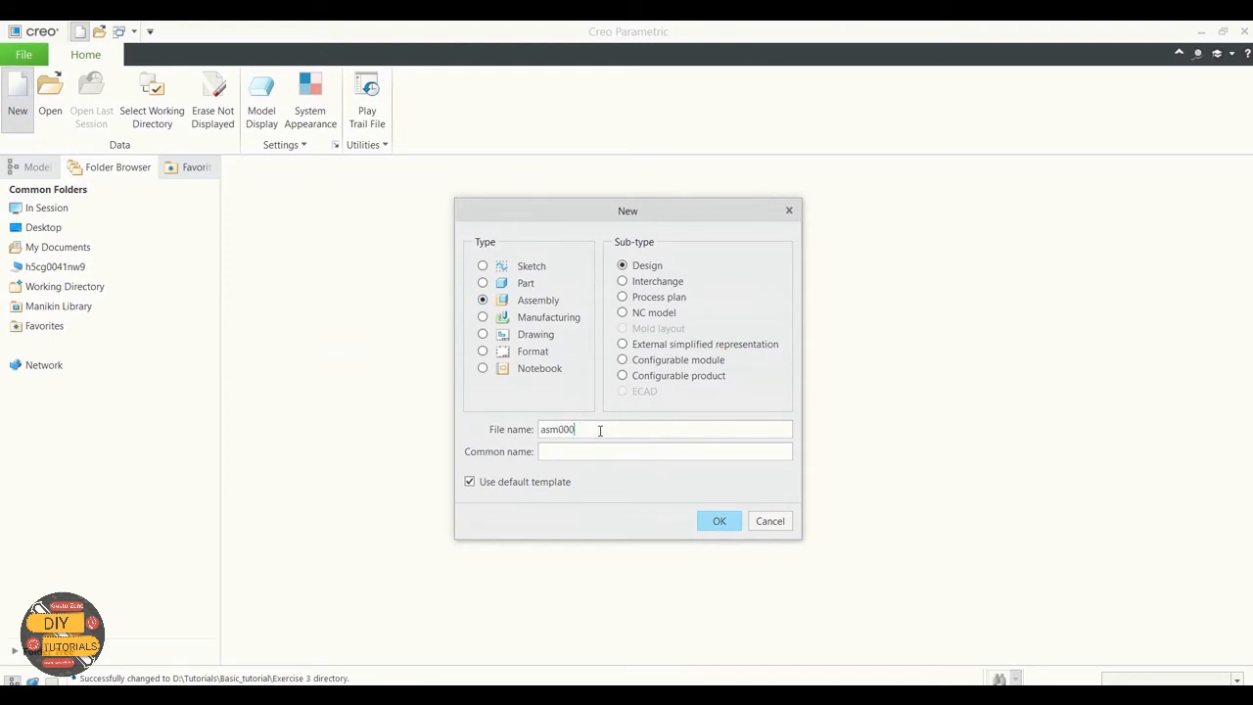
type("Connn")
type("od_assembly")
Step: Enter Sub assembly as the common name and accept the new file without the default template
left_click(591, 447)
type("P")
type("ub a")
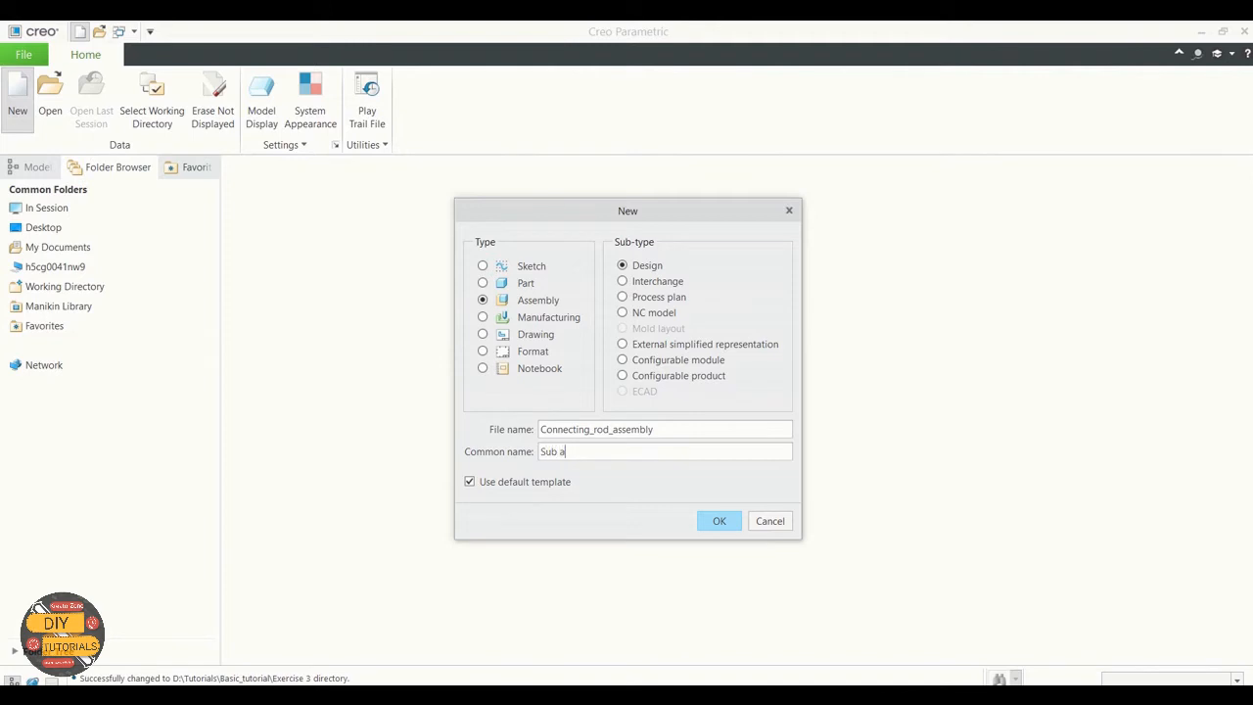
type("sse")
type("w")
left_click(510, 481)
left_click(722, 524)
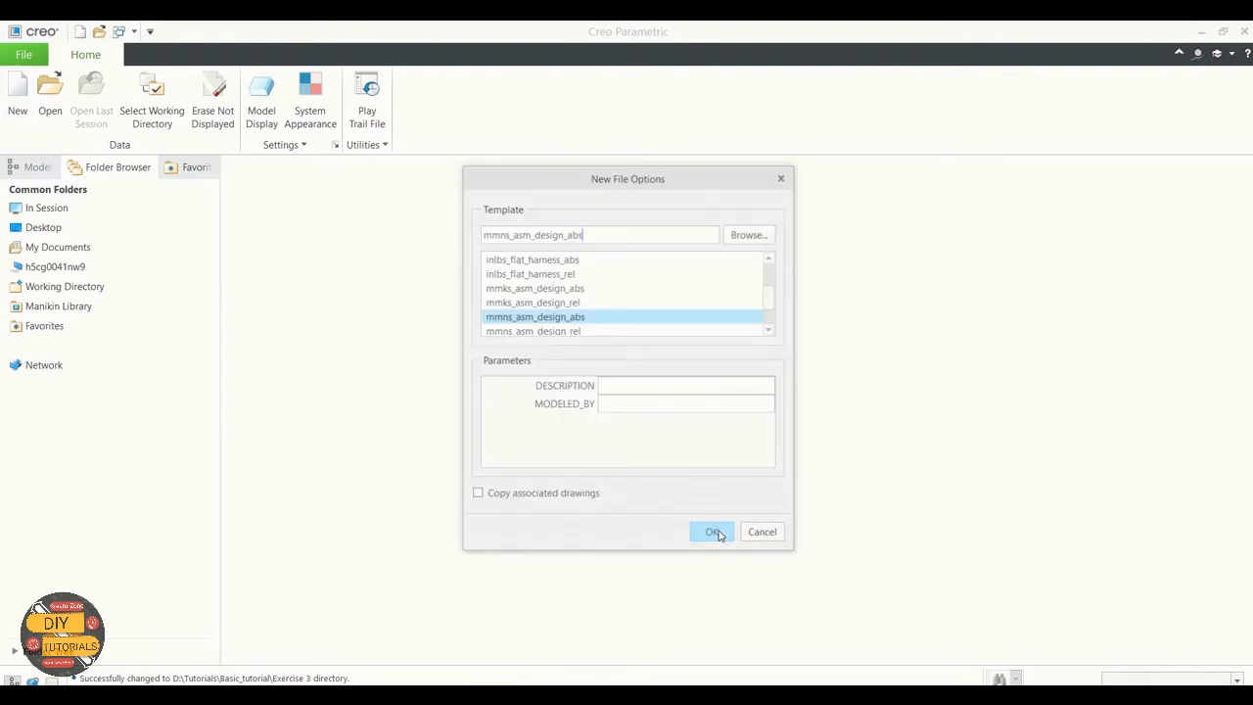
Step: Choose the mmns_asm_design_abs template, enter Engine as parameter text and create the connecting rod assembly
left_click(564, 319)
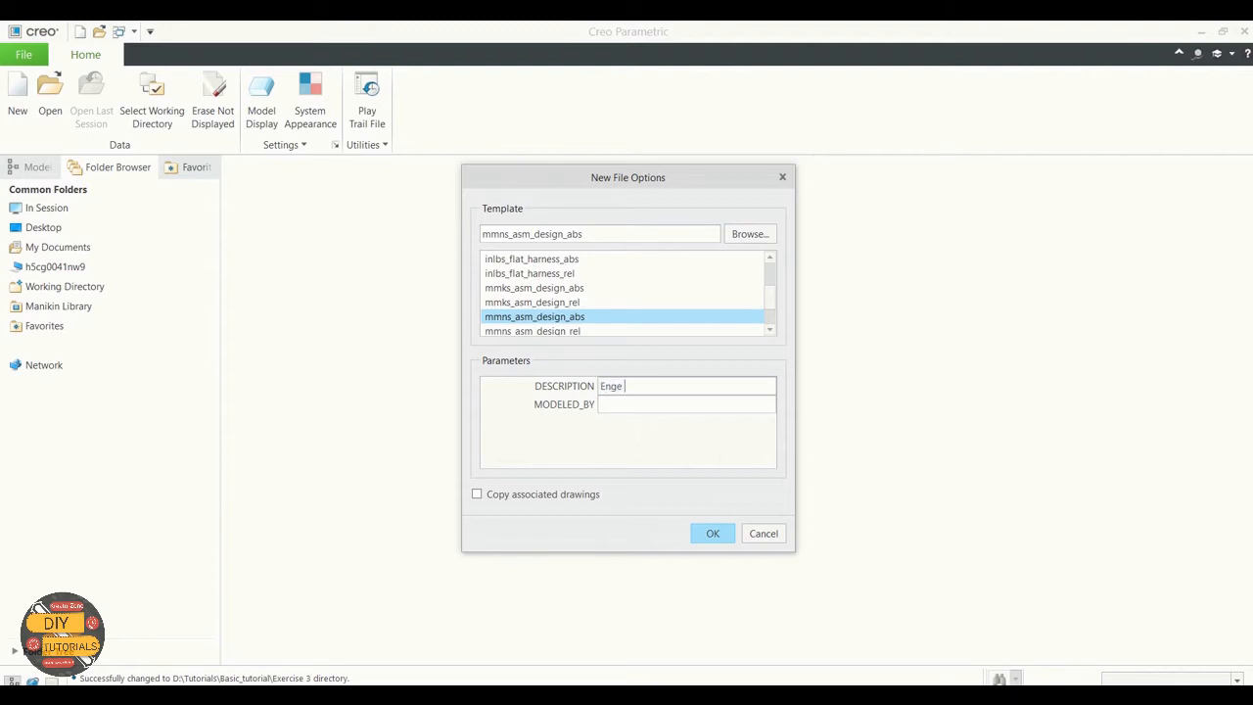
type("Engine Parts")
left_click(715, 536)
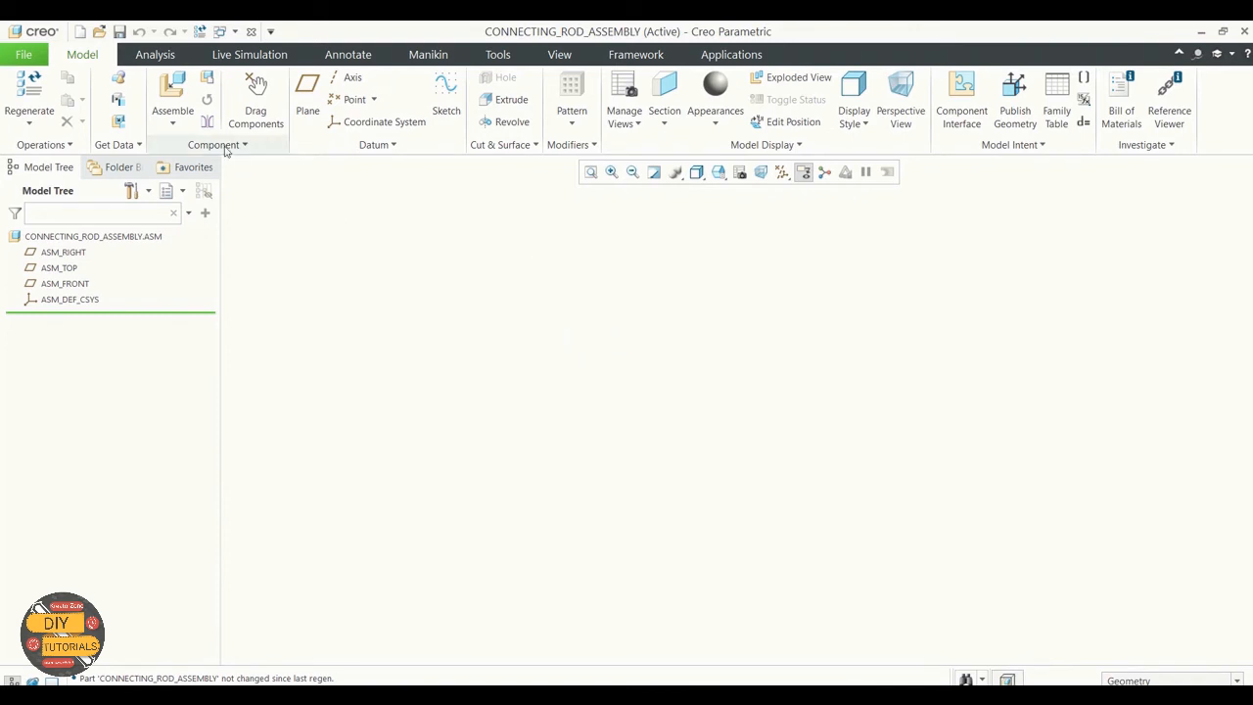
Step: Assemble the SolidWorks assembly connecting_rod_assembly_sw.SLDASM into the connecting rod assembly, accepting its placement without constraints
left_click(172, 123)
left_click(192, 145)
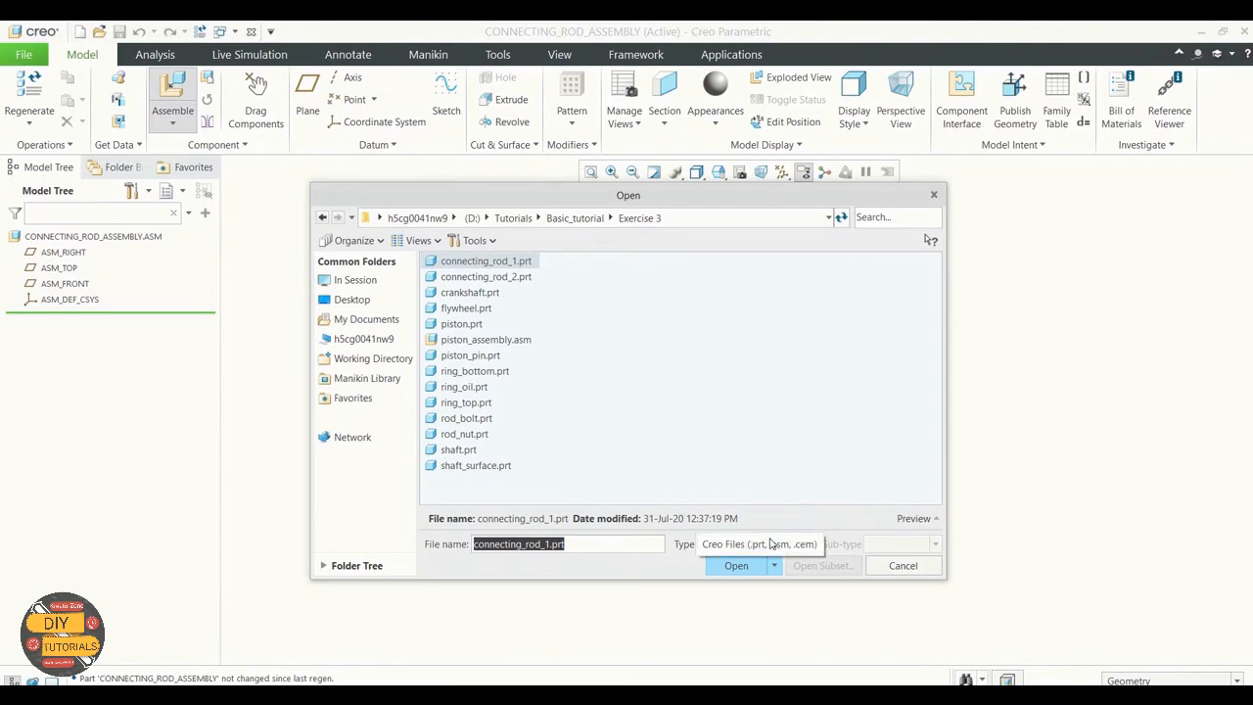
left_click(811, 545)
left_click(781, 378)
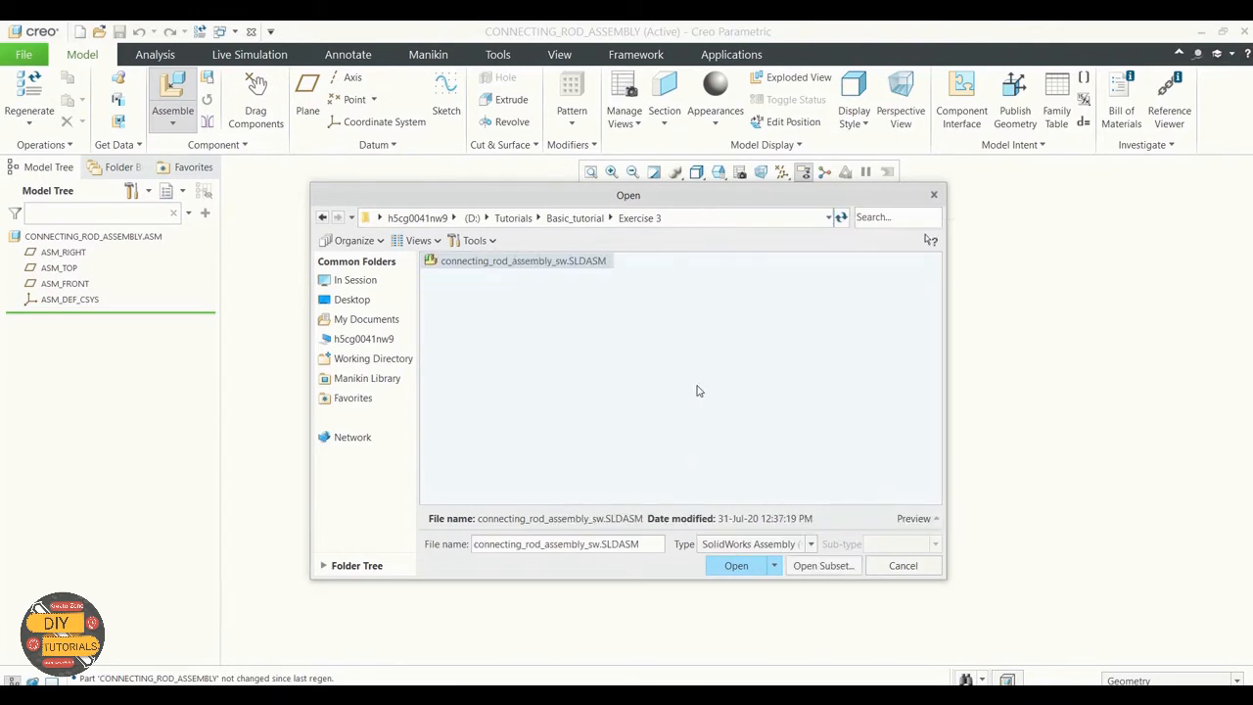
left_click(538, 262)
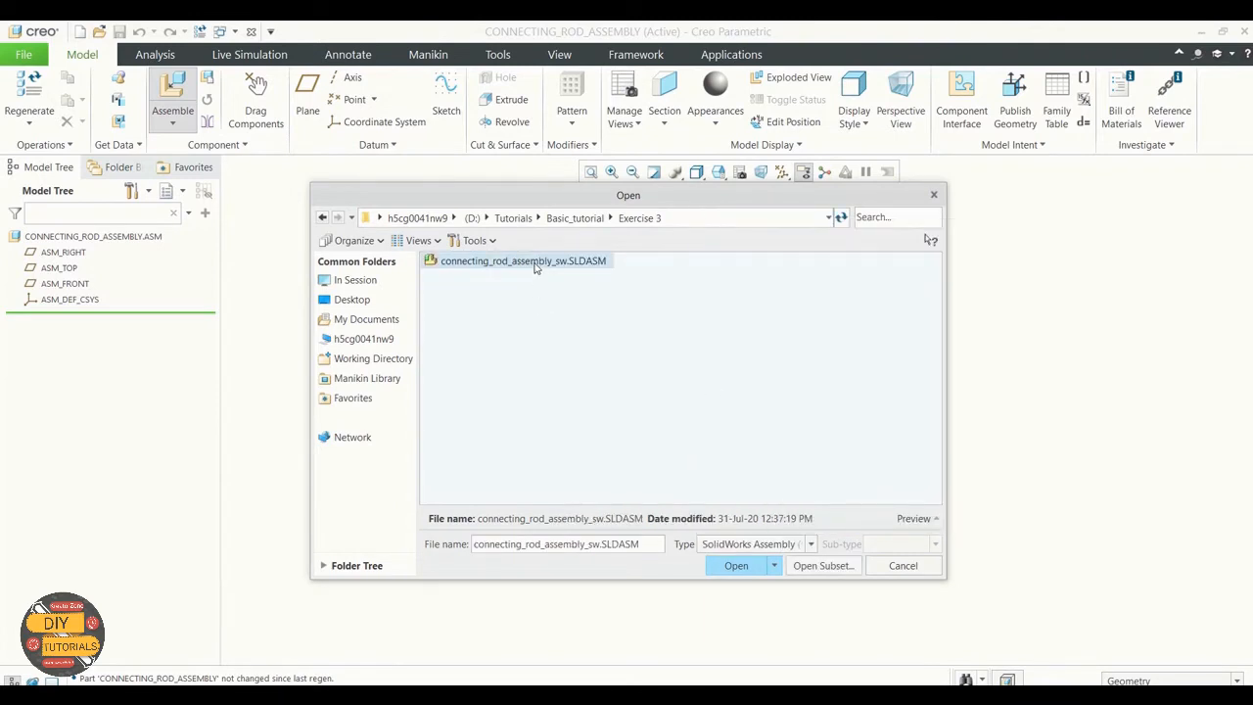
left_click(736, 566)
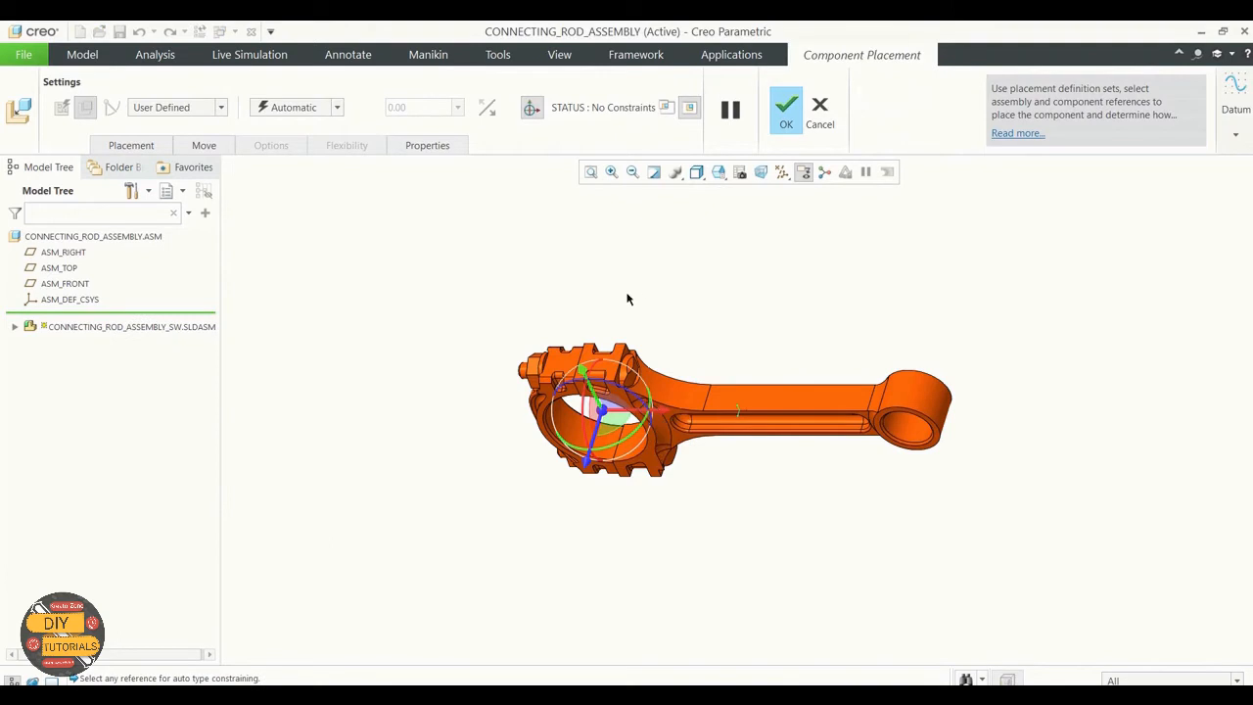
left_click(785, 110)
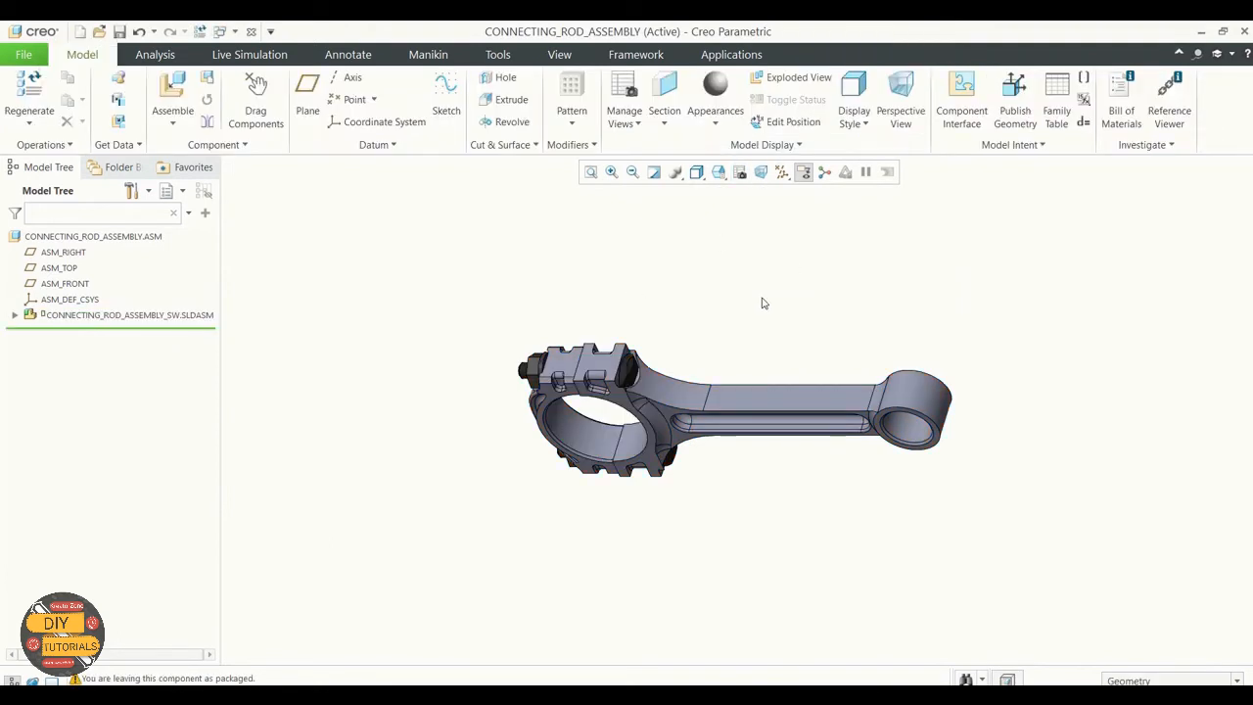
Step: Expand CONNECTING_ROD_ASSEMBLY_SW.SLDASM and its two connecting rod parts in the model tree to examine the imported structure
middle_click_drag(763, 304, 778, 328)
left_click(14, 315)
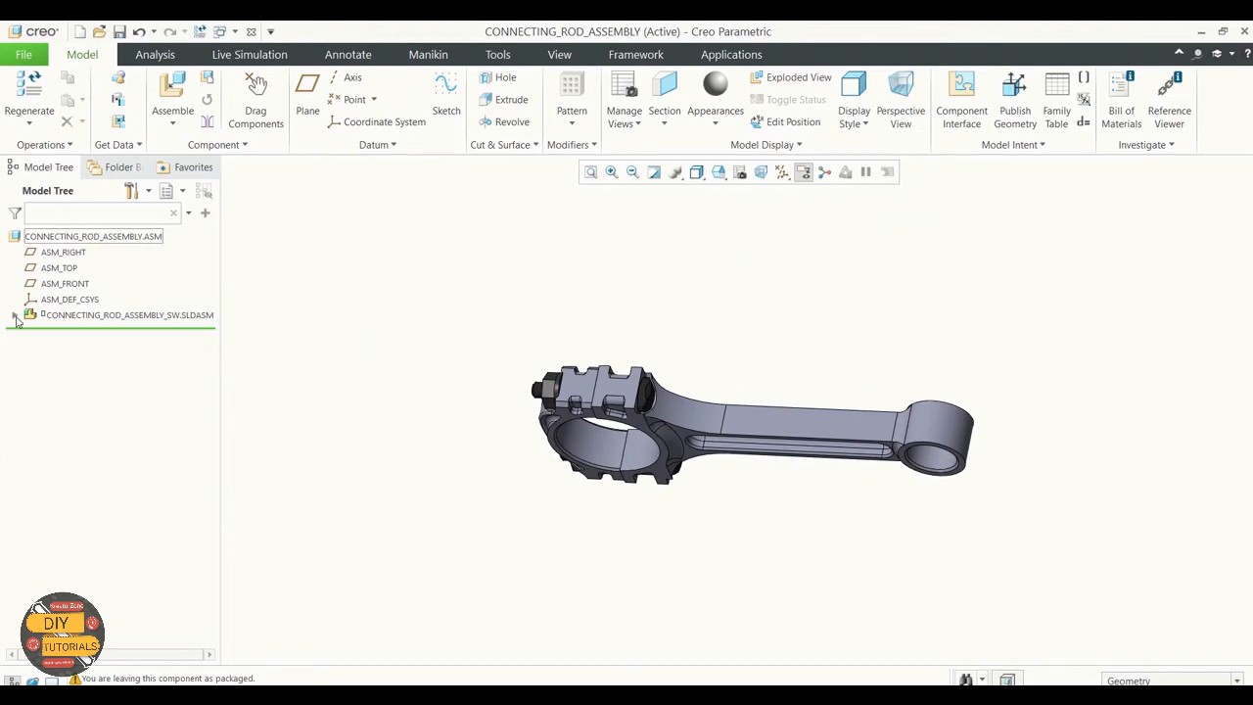
left_click(31, 347)
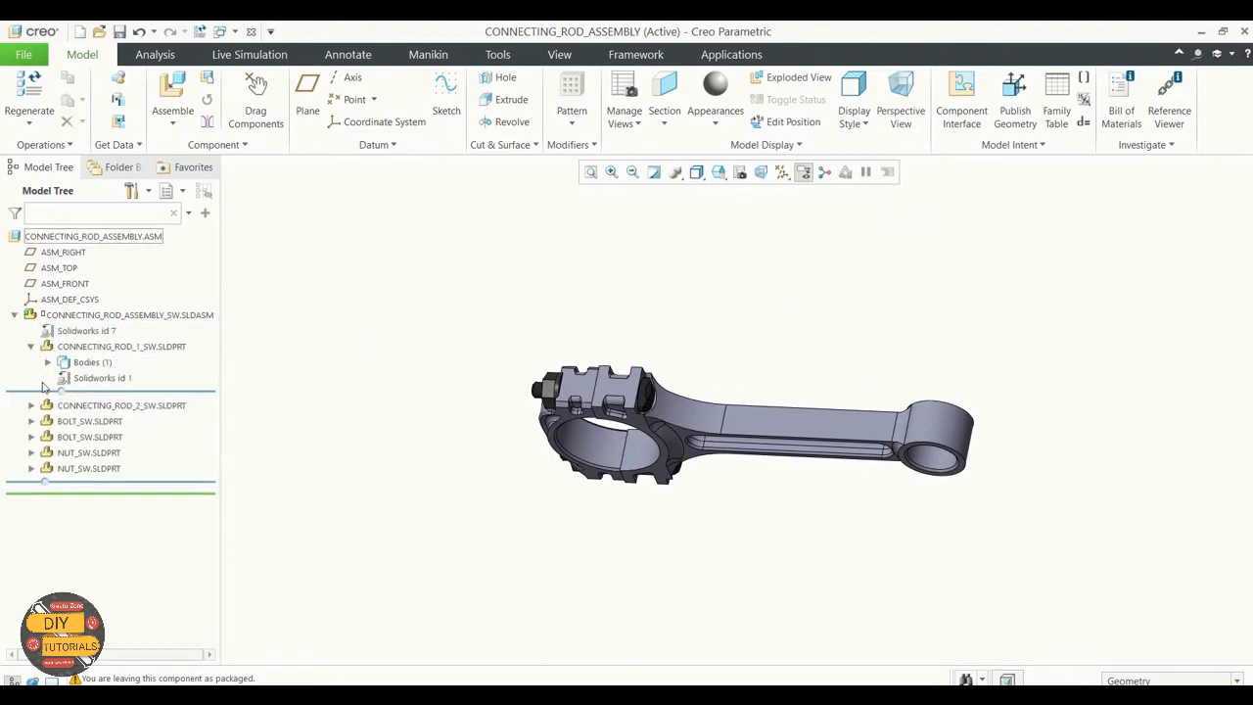
left_click(31, 405)
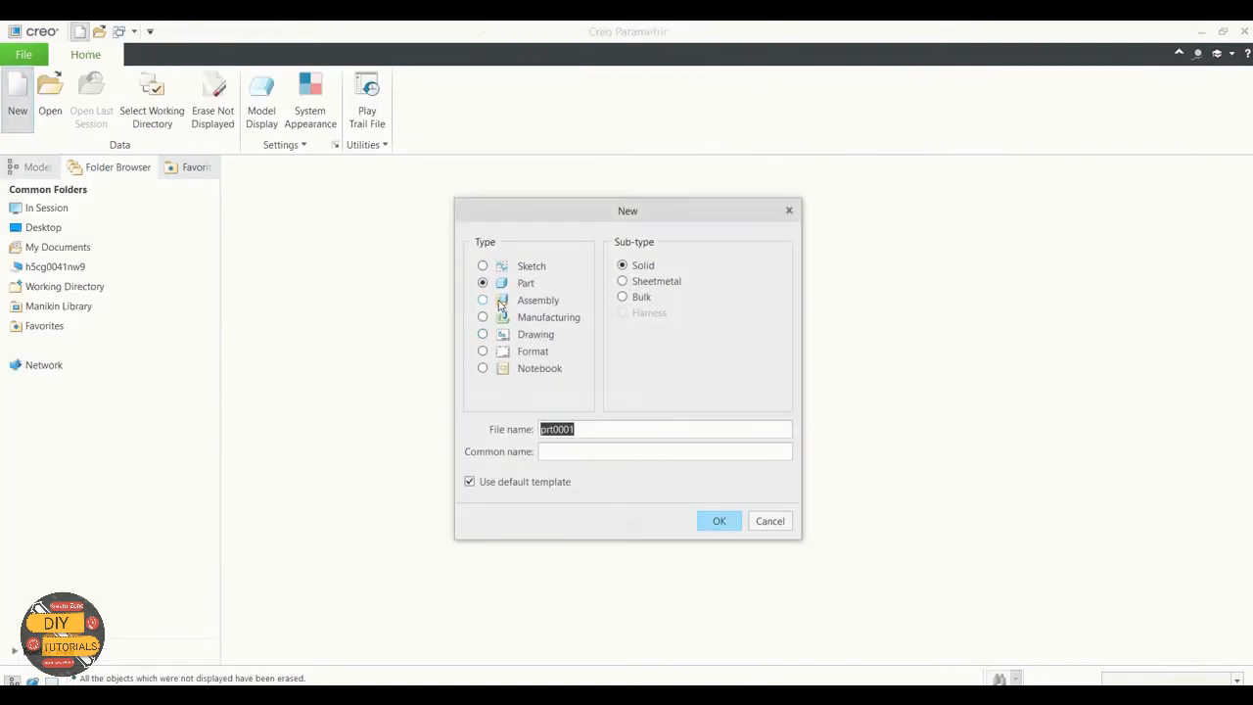
Step: Create a new assembly named crankshaft_assembly using the mmns_asm_design_abs template instead of the default
left_click(481, 300)
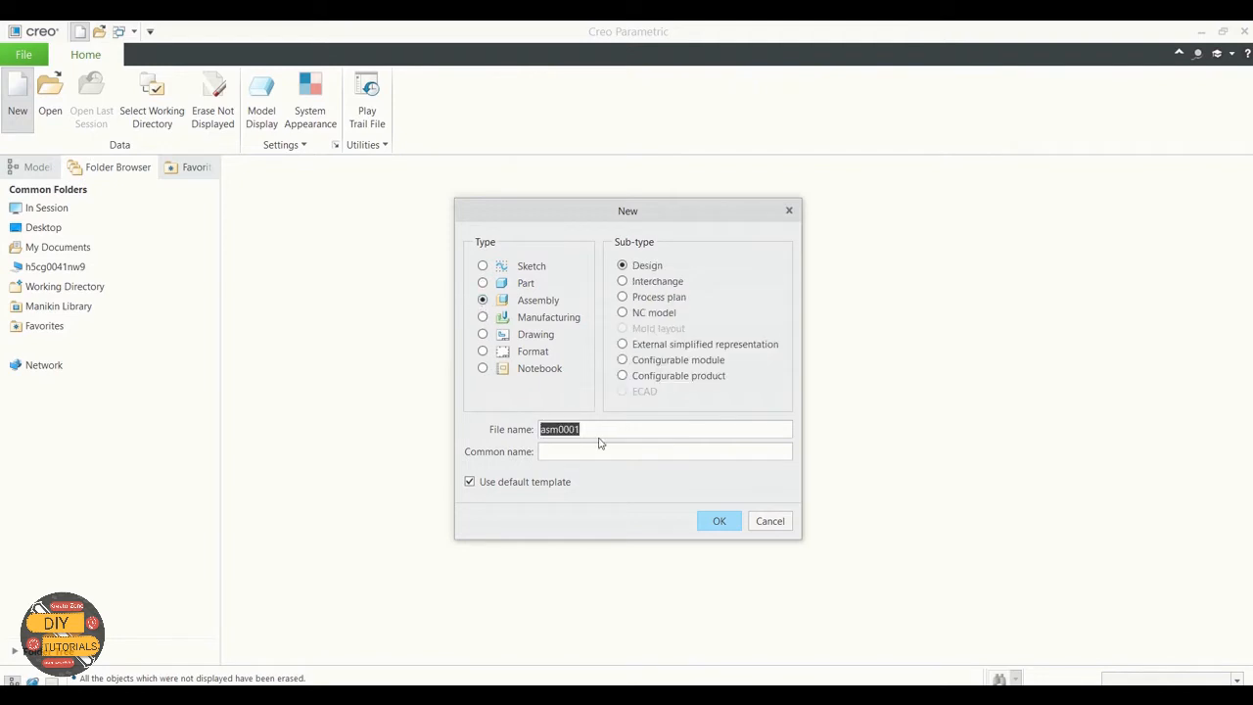
key("BackSpace")
type("crankshaft_assembly")
left_click(470, 482)
left_click(719, 522)
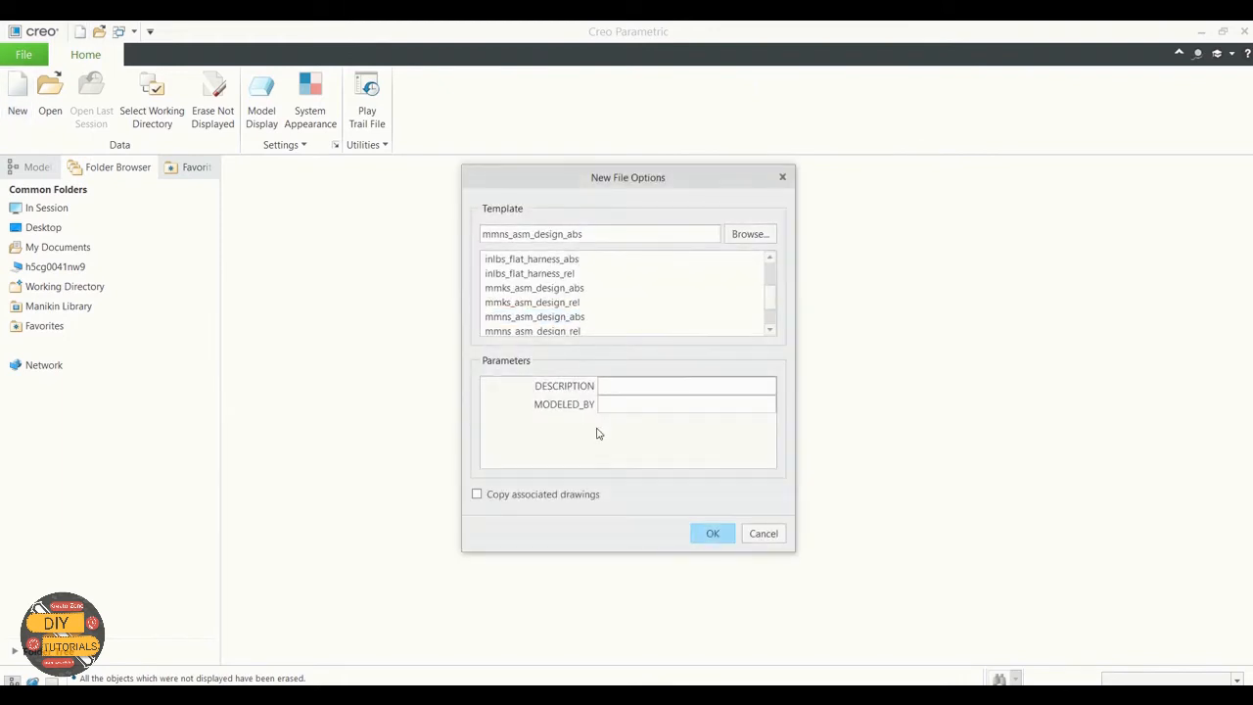
left_click(581, 317)
left_click(713, 533)
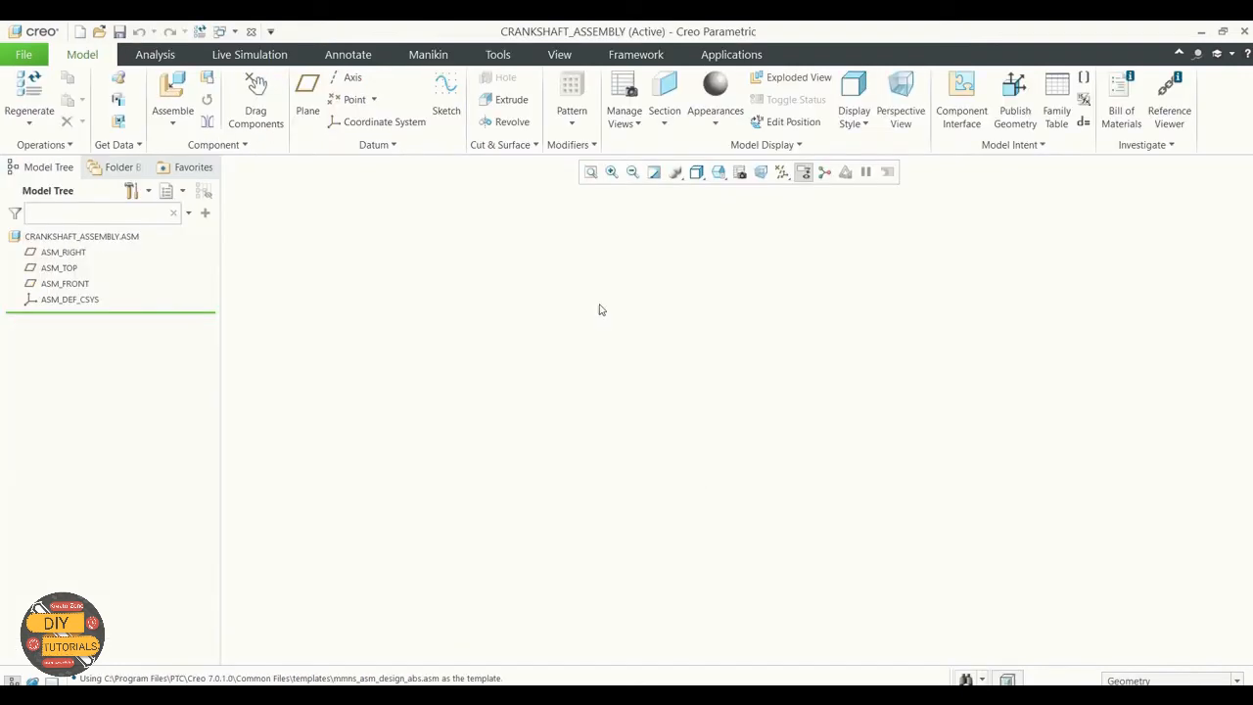
Step: Turn on the display of datum planes and axes in the crankshaft assembly
left_click(781, 172)
left_click(781, 260)
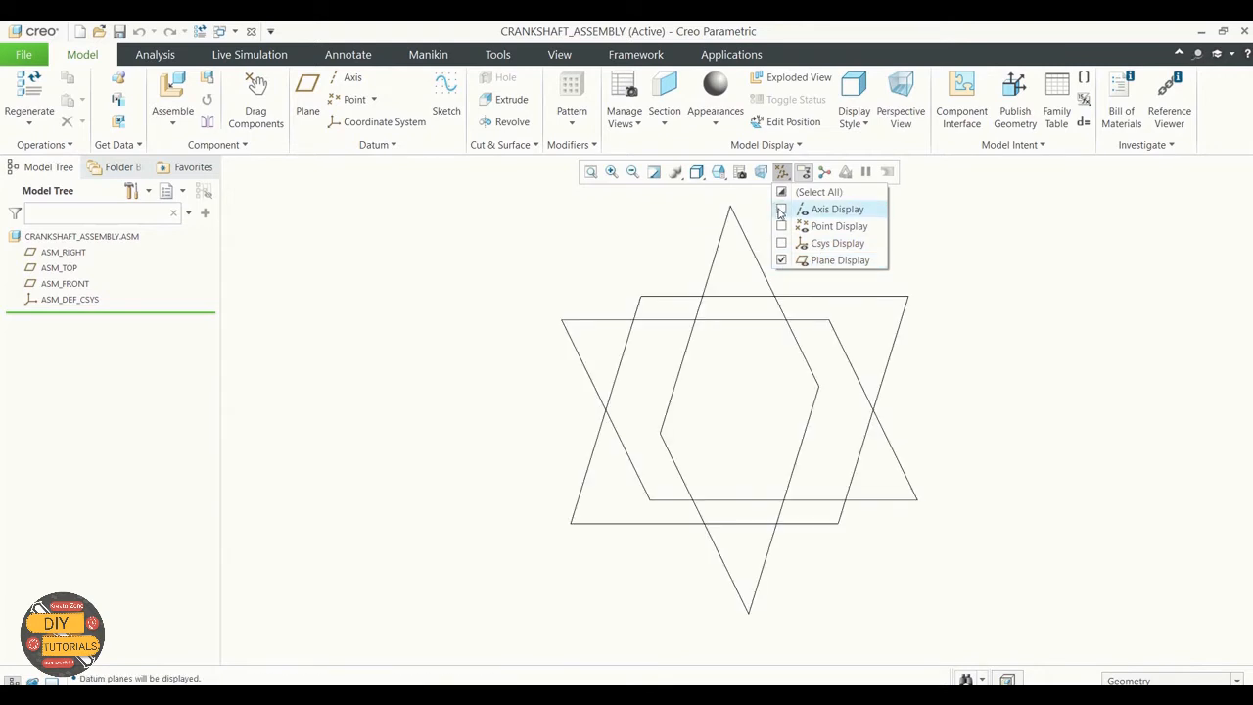
left_click(781, 209)
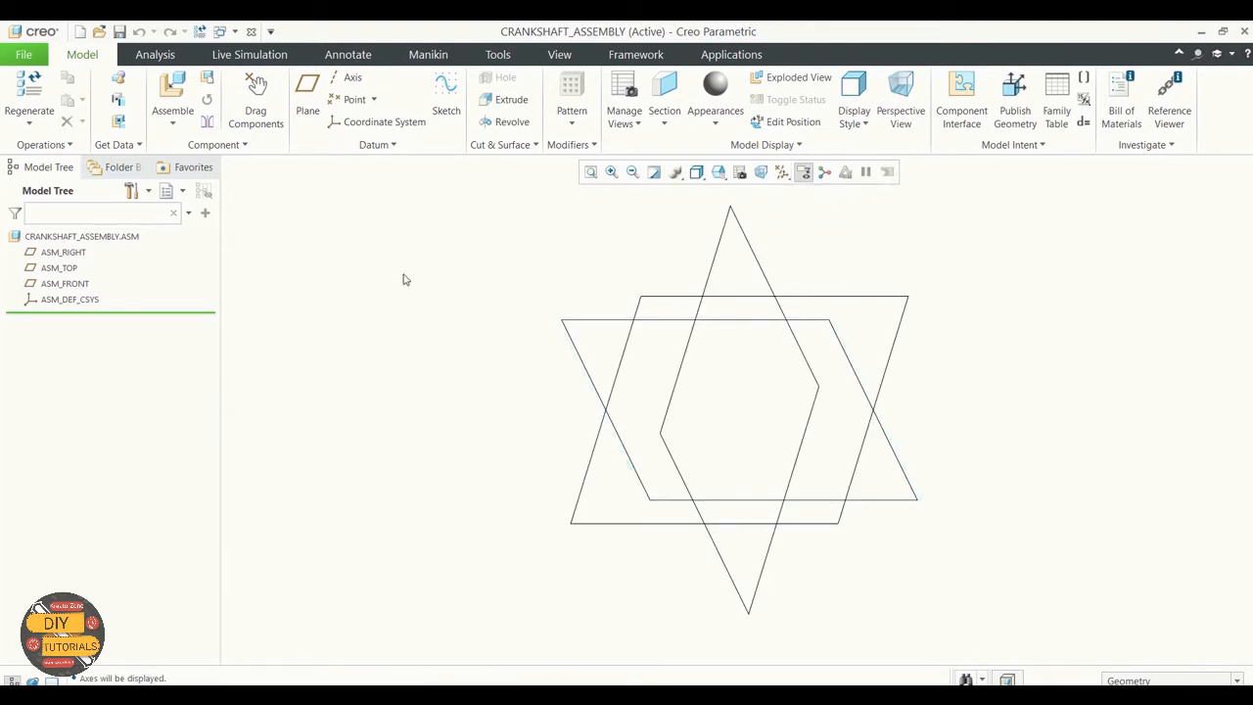
Step: Create a datum plane offset 32.65 from ASM_RIGHT
left_click(307, 98)
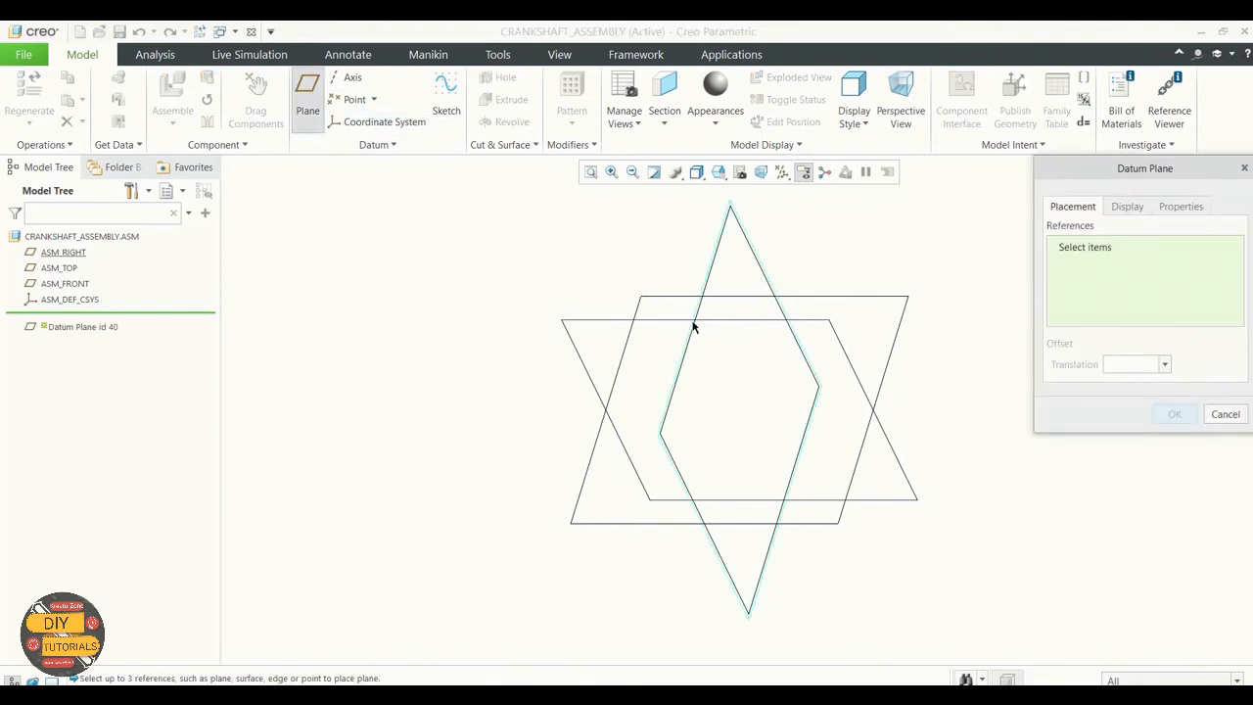
left_click(64, 253)
left_click(1121, 364)
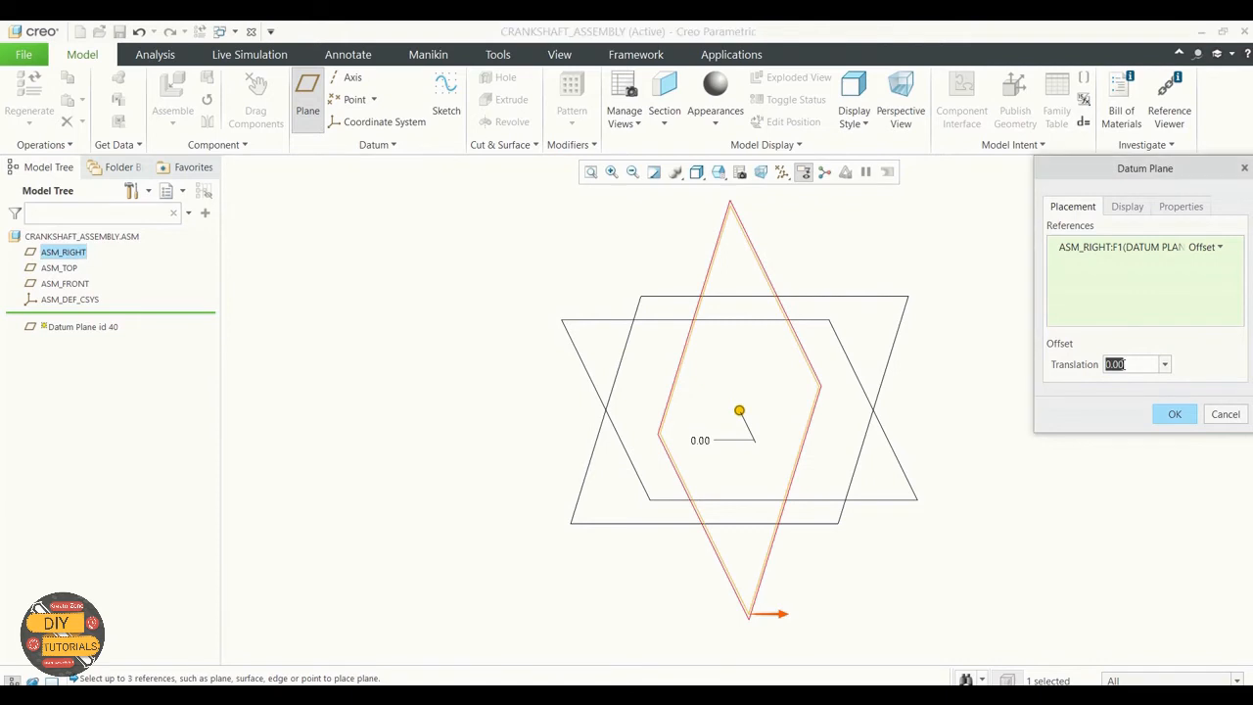
type("32.65")
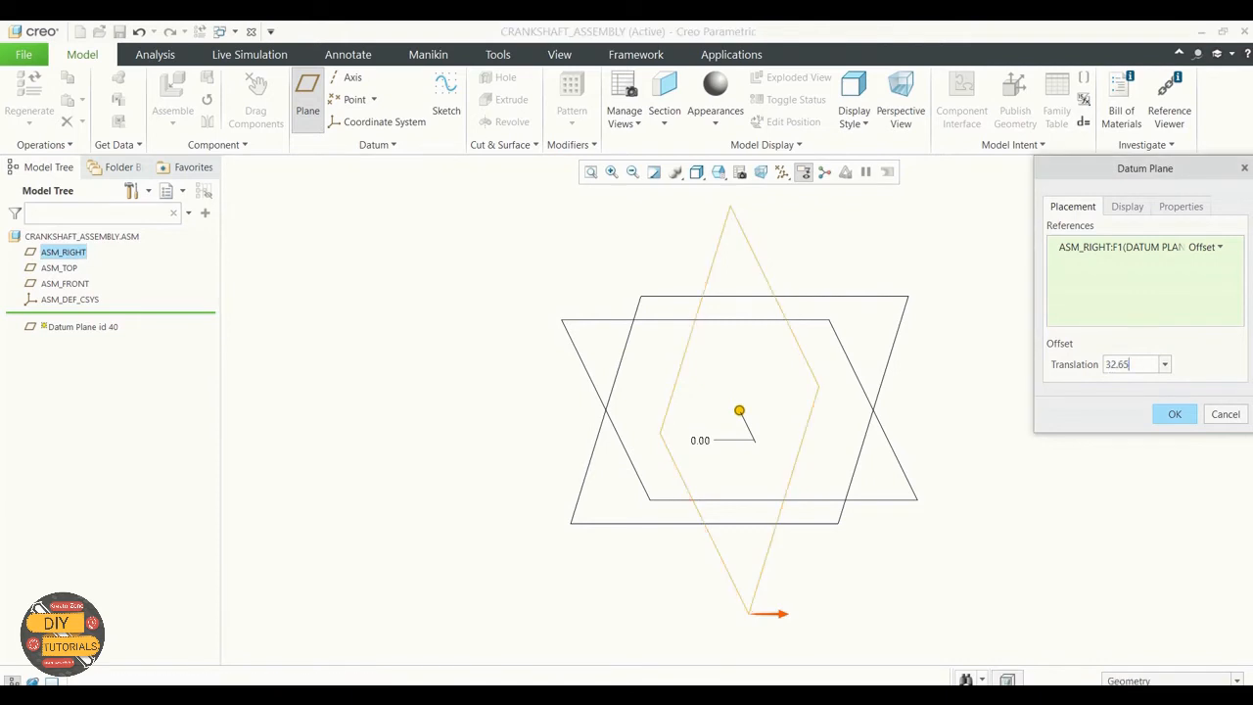
key("Return")
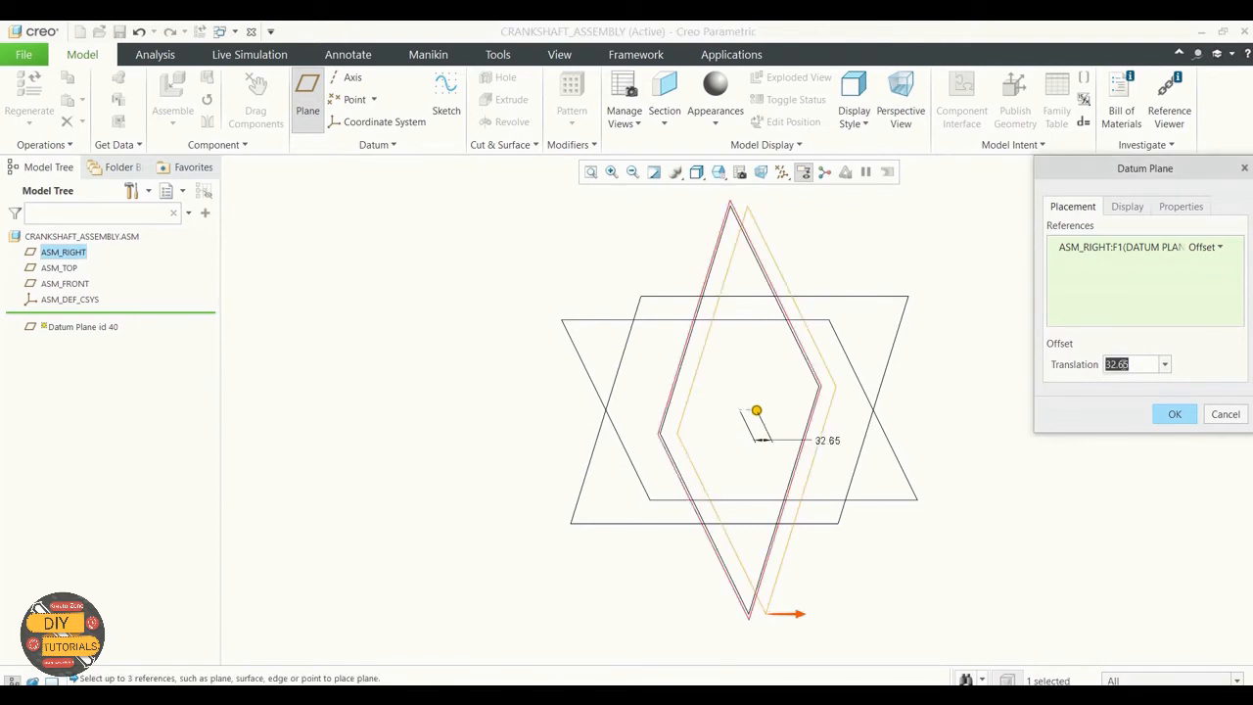
left_click(1186, 414)
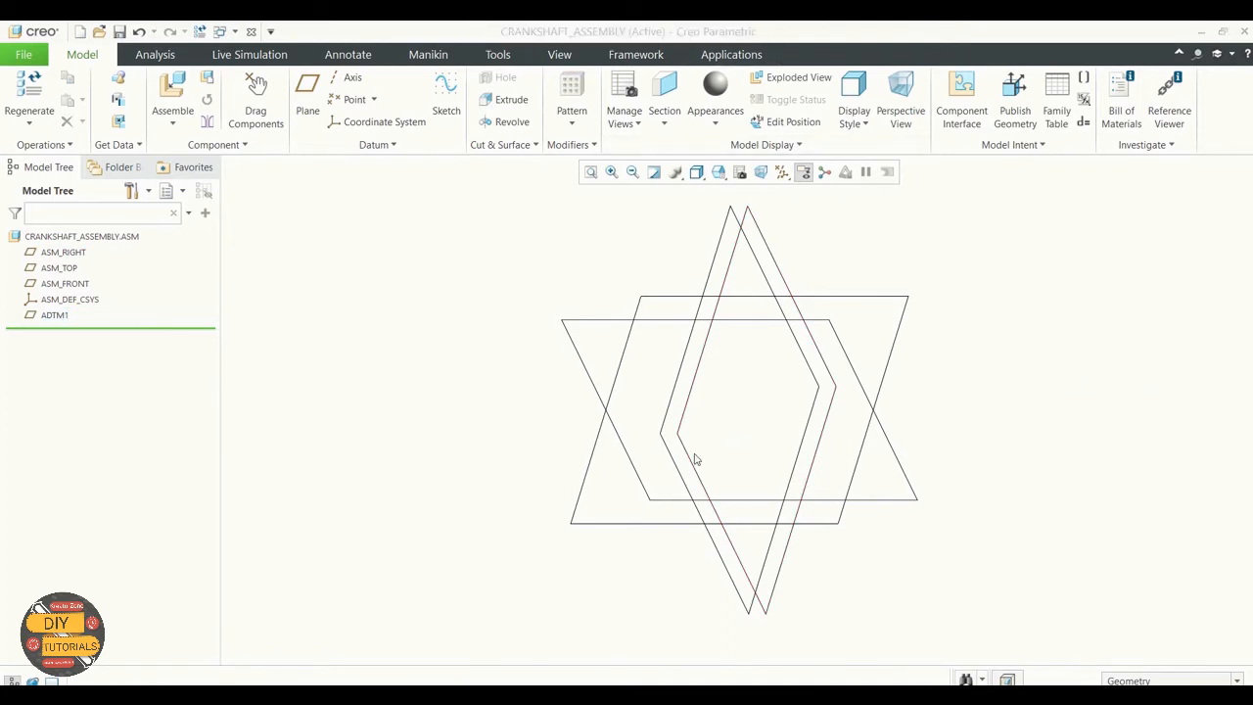
Step: Start a Direction pattern of datum plane ADTM1 with ASM_RIGHT as the first direction reference
left_click(49, 315)
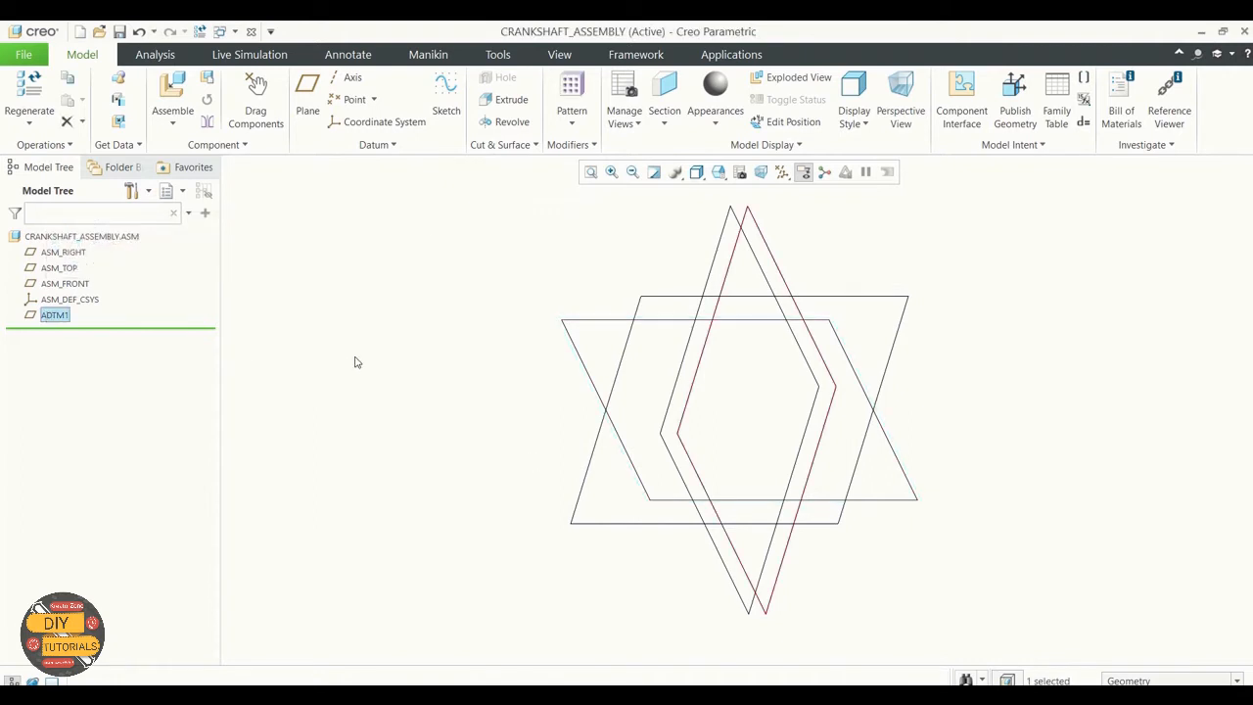
left_click(572, 123)
left_click(587, 143)
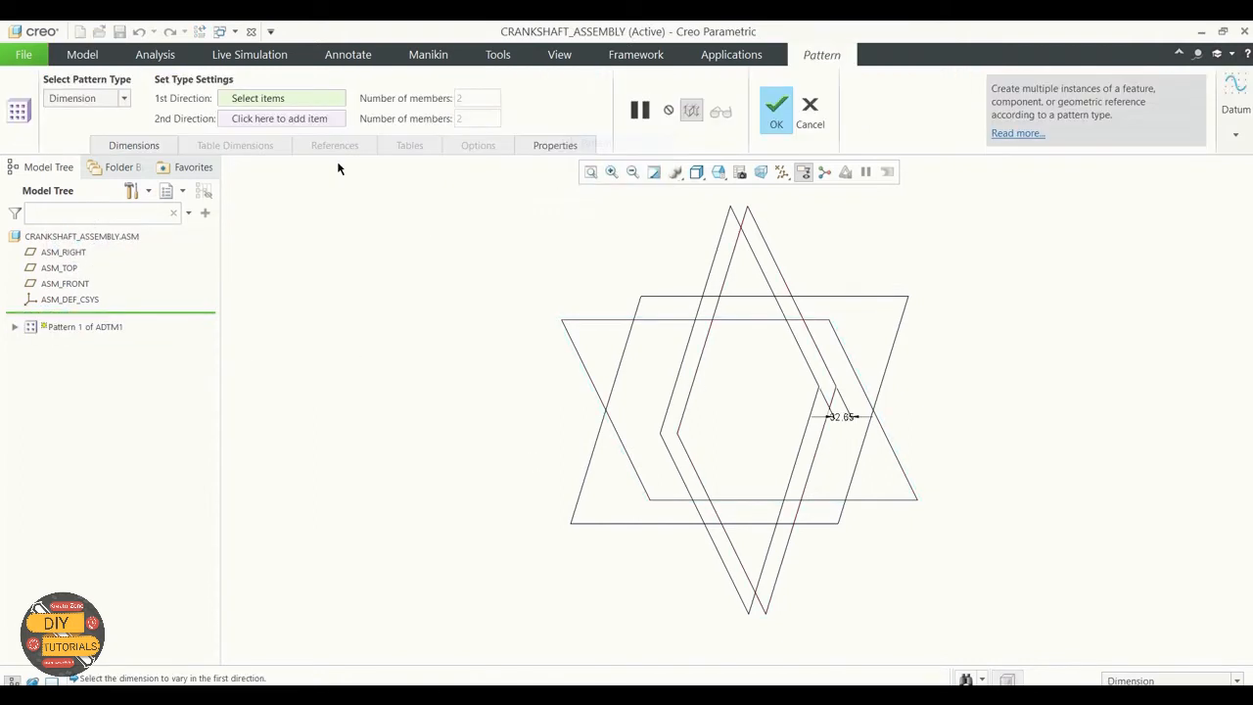
left_click(108, 98)
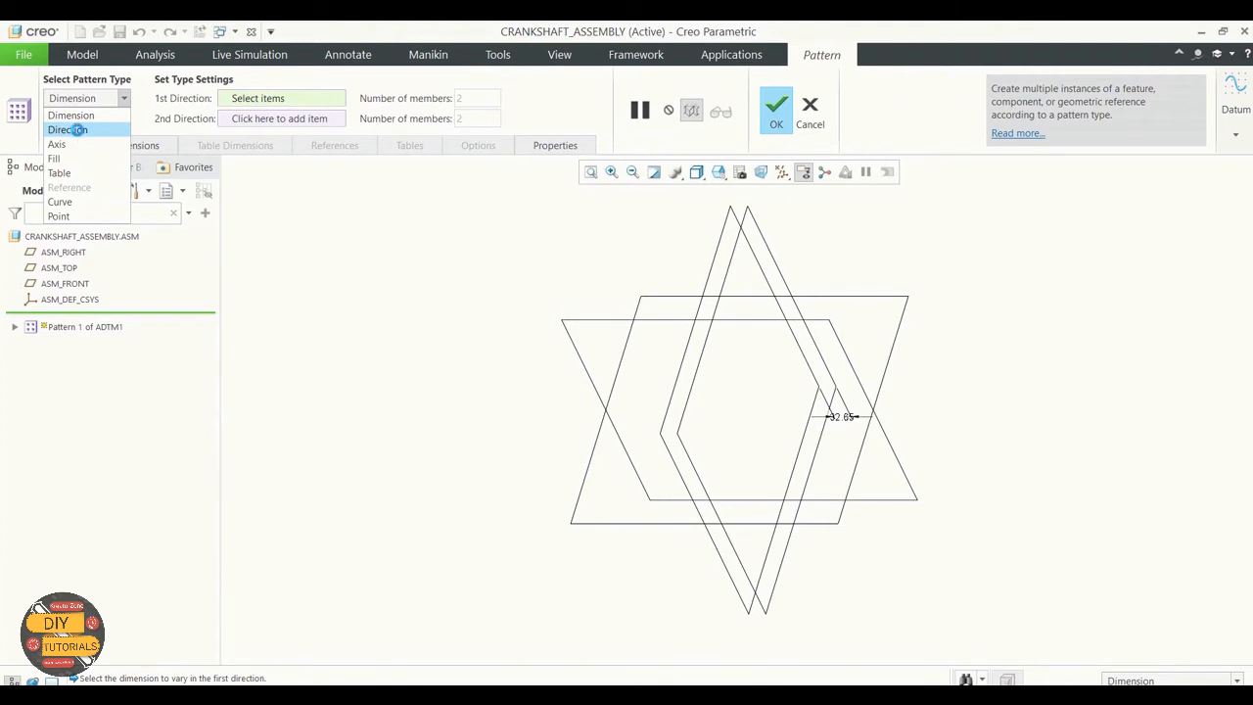
left_click(78, 134)
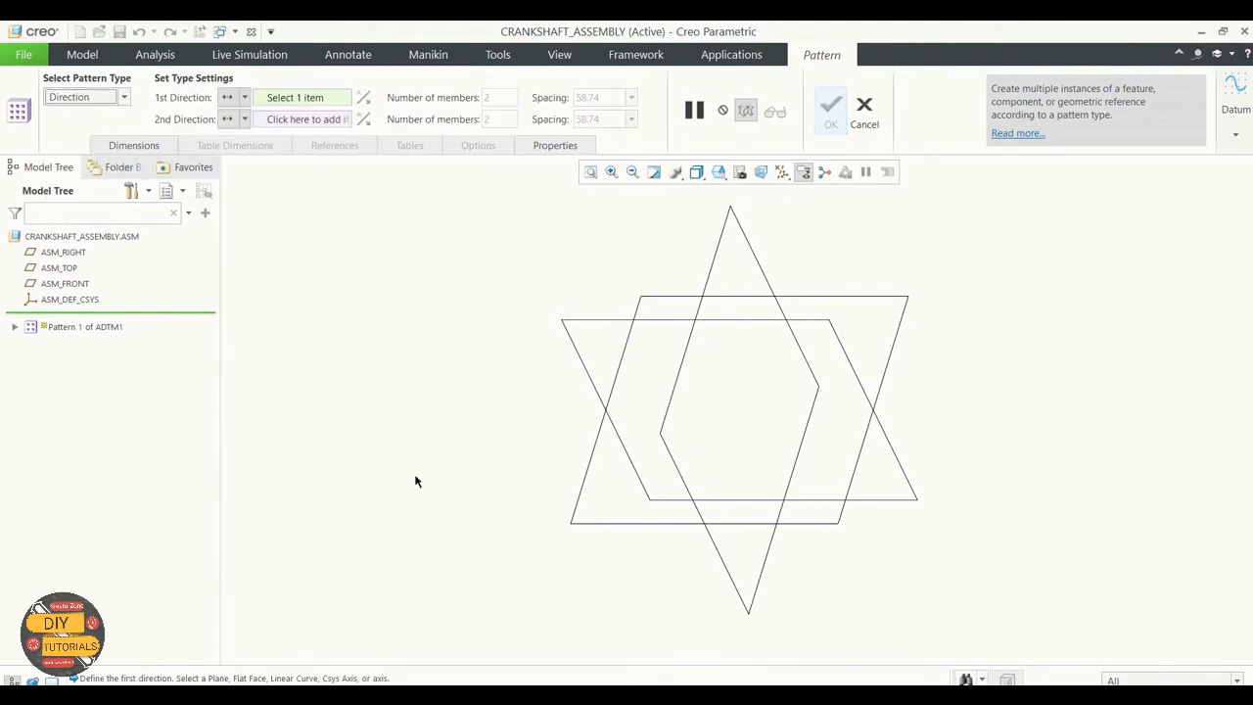
left_click(62, 252)
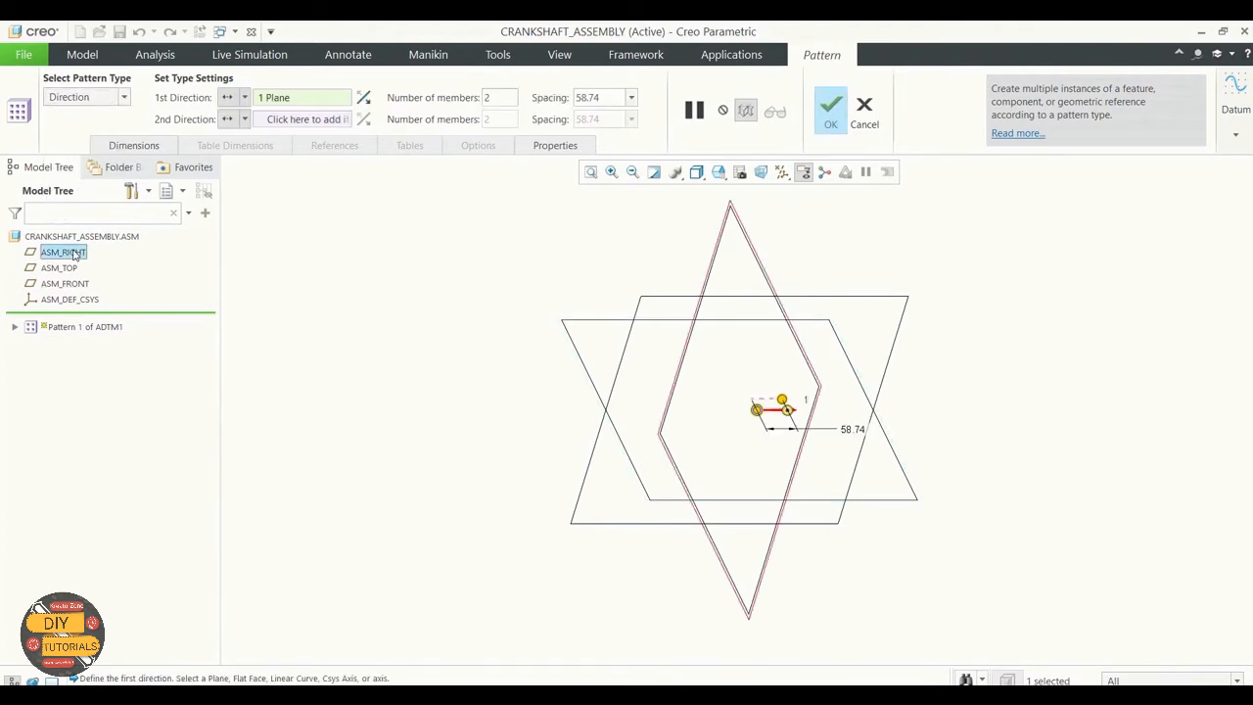
Step: Set the datum plane pattern to 6 members with a spacing of 89.3 and complete it
left_click(496, 99)
key("BackSpace")
type("6")
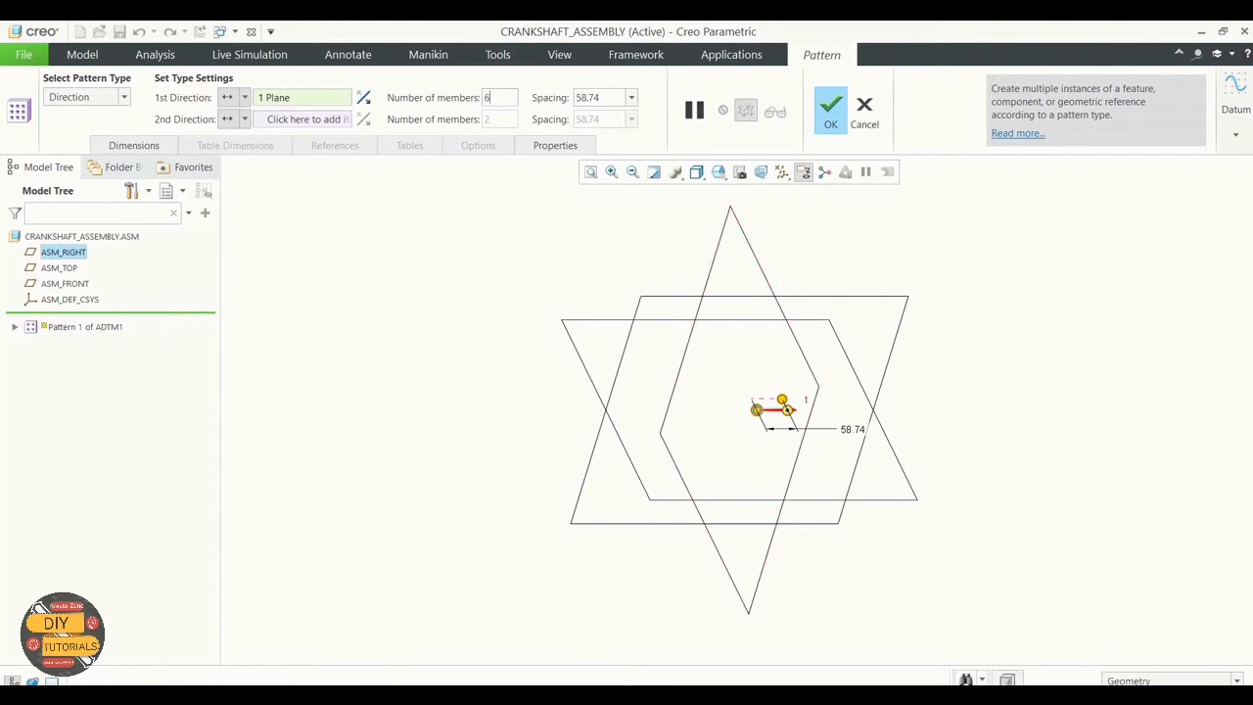
left_click(601, 97)
type("89.3")
left_click(831, 110)
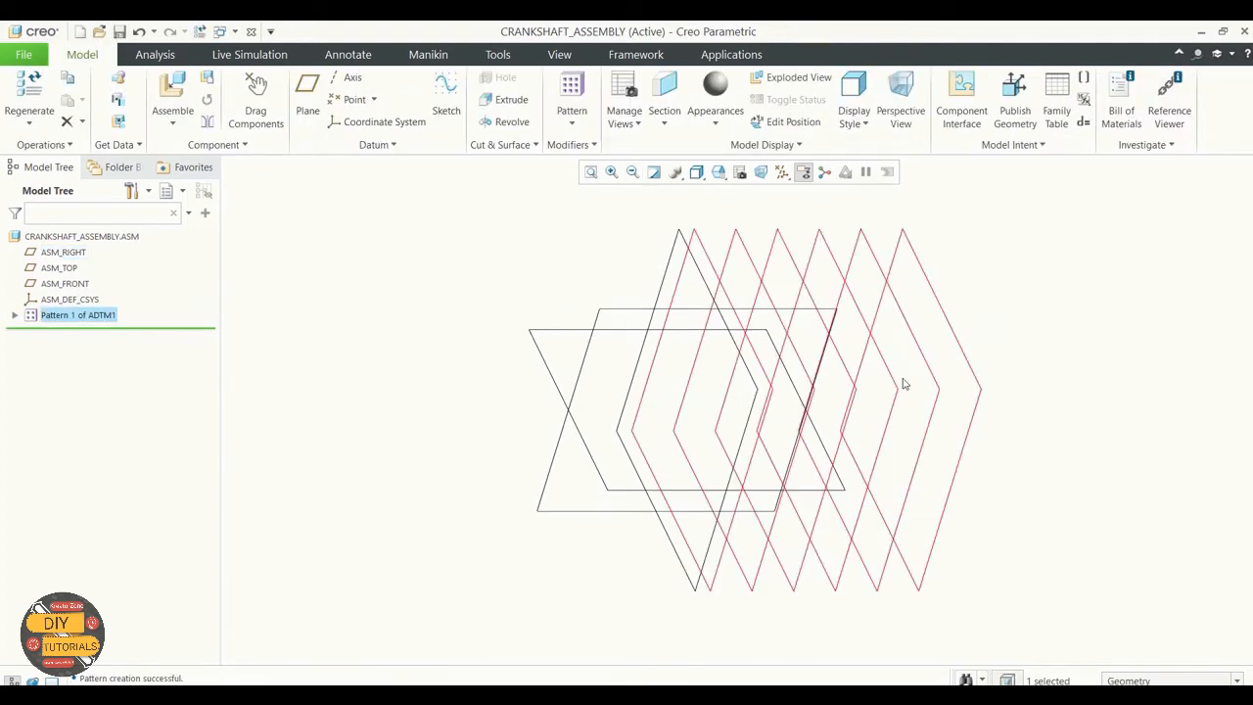
scroll(955, 381, "down", 2)
scroll(1103, 358, "up", 2)
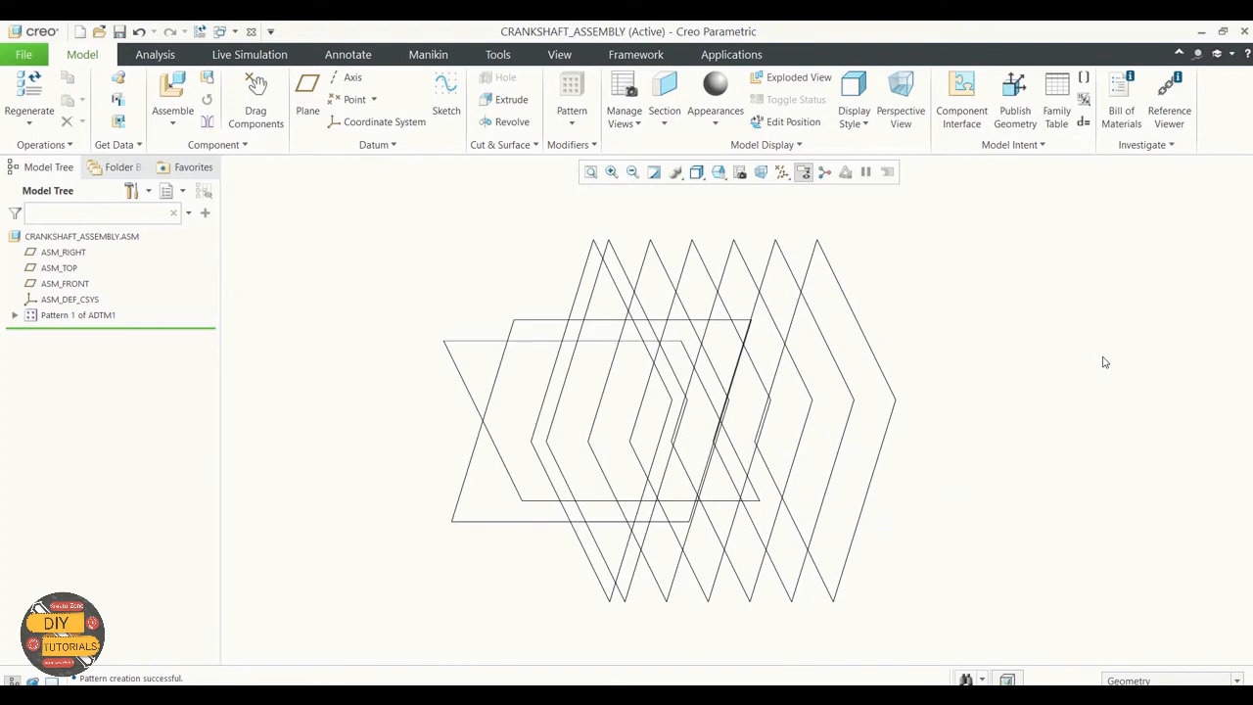
middle_click_drag(1025, 330, 1038, 329)
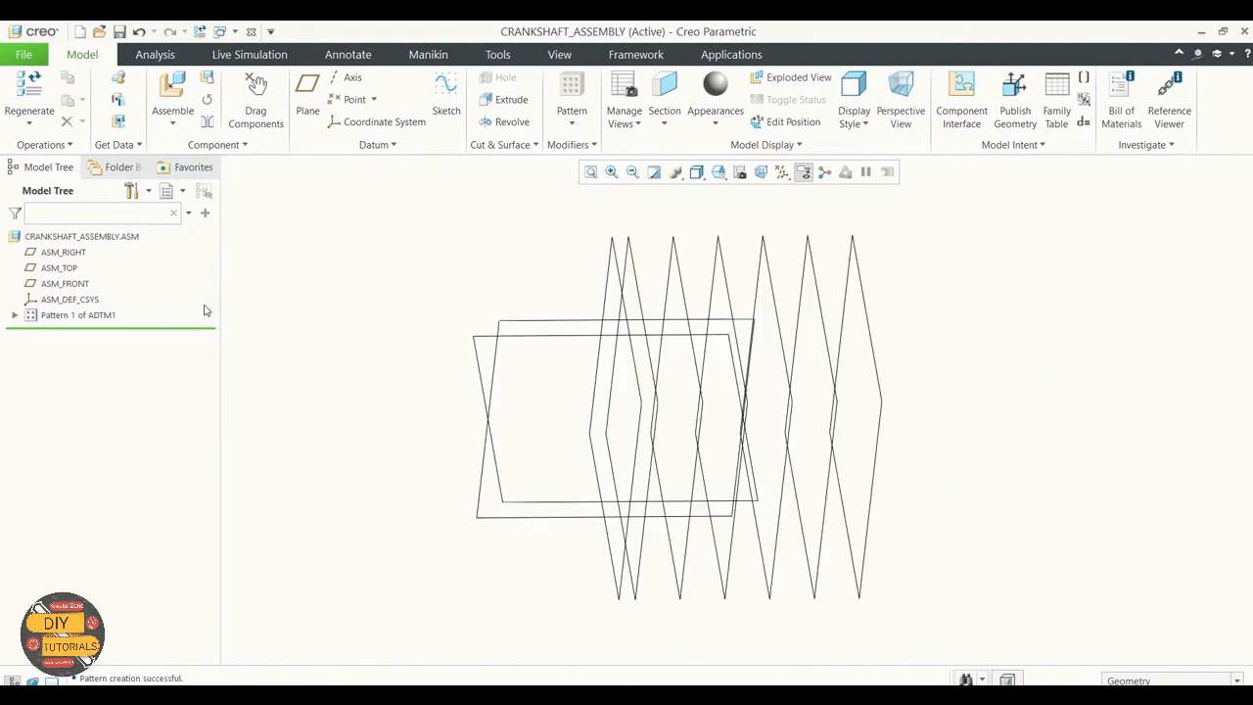
left_click(49, 316)
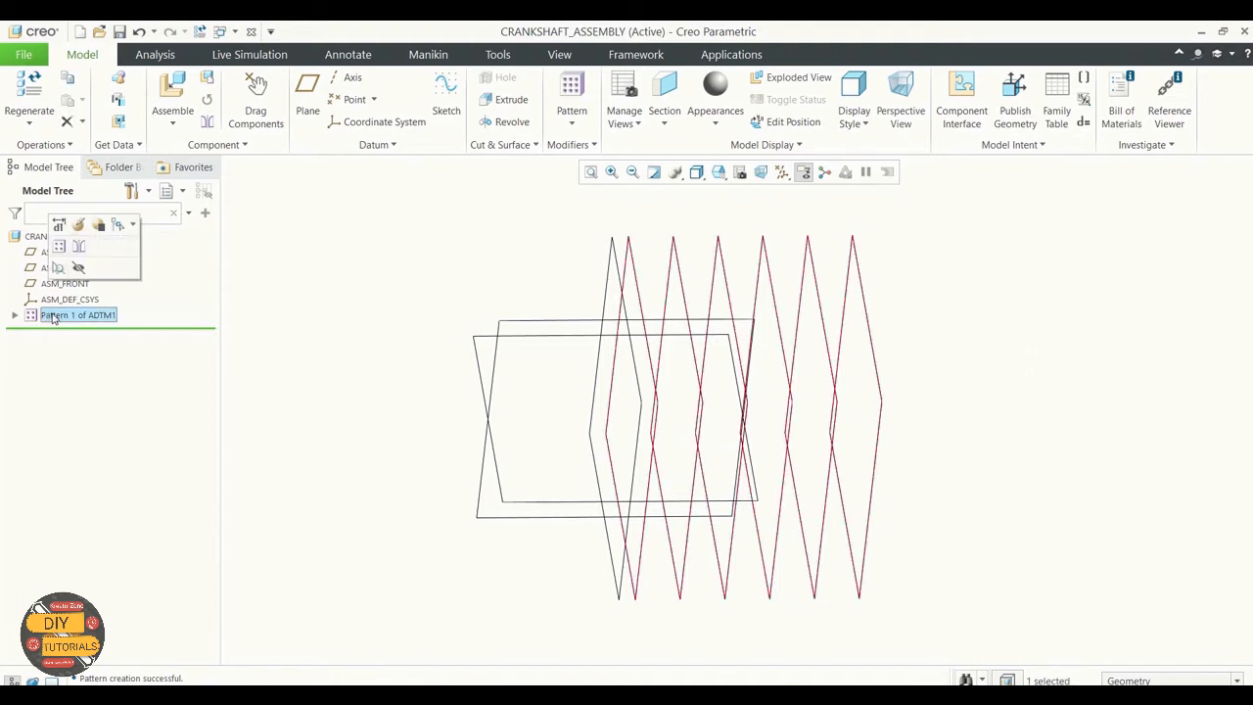
left_click(365, 328)
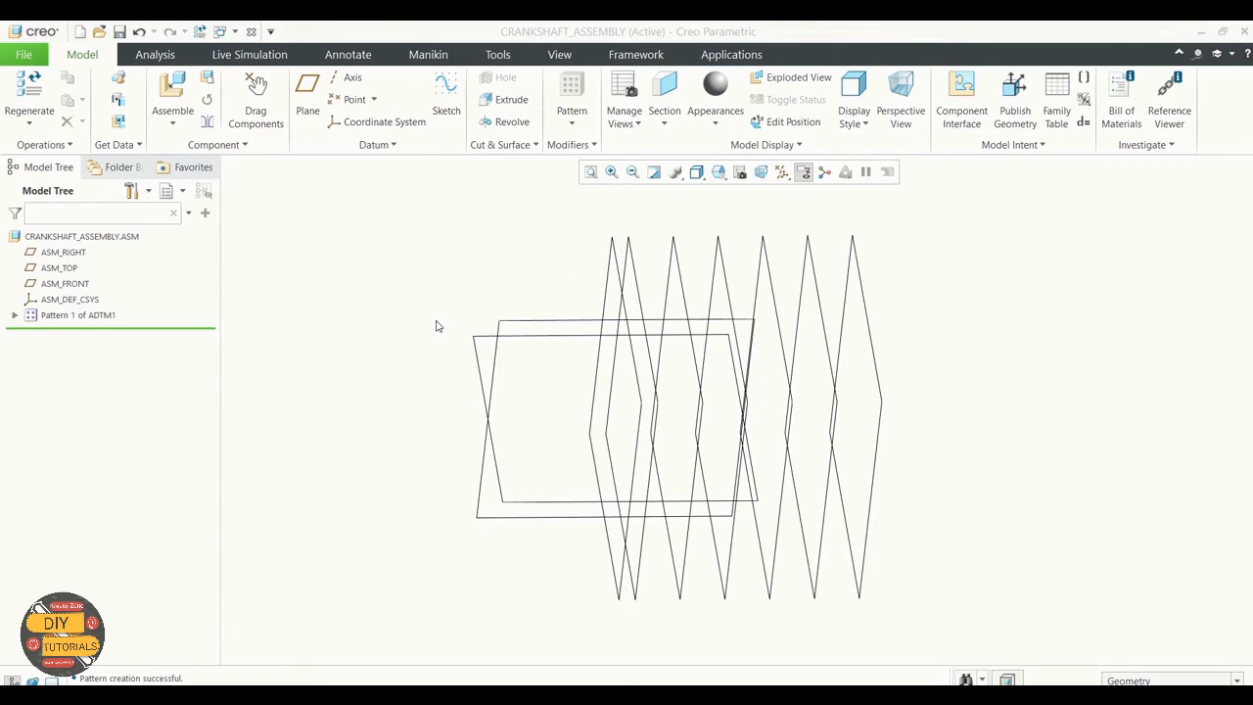
Step: Create a datum axis through the intersection of the ASM_FRONT and ASM_TOP planes
left_click(349, 80)
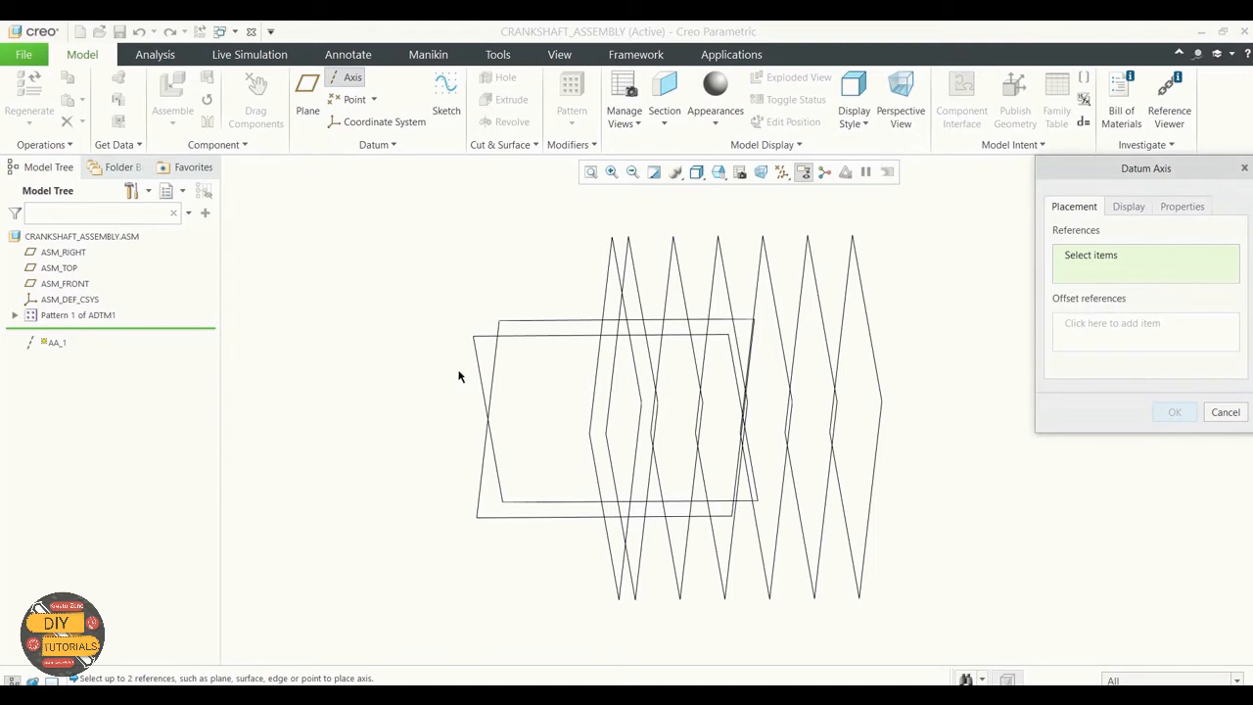
left_click(526, 335)
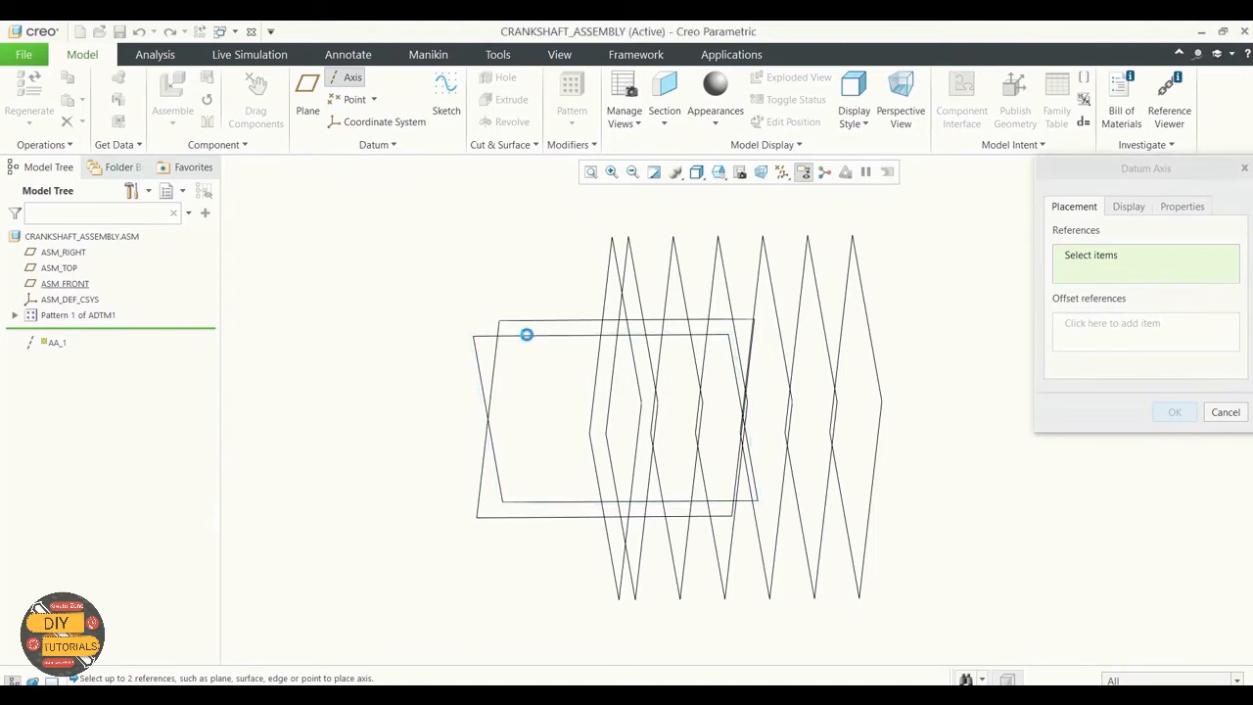
left_click(480, 516, "ctrl")
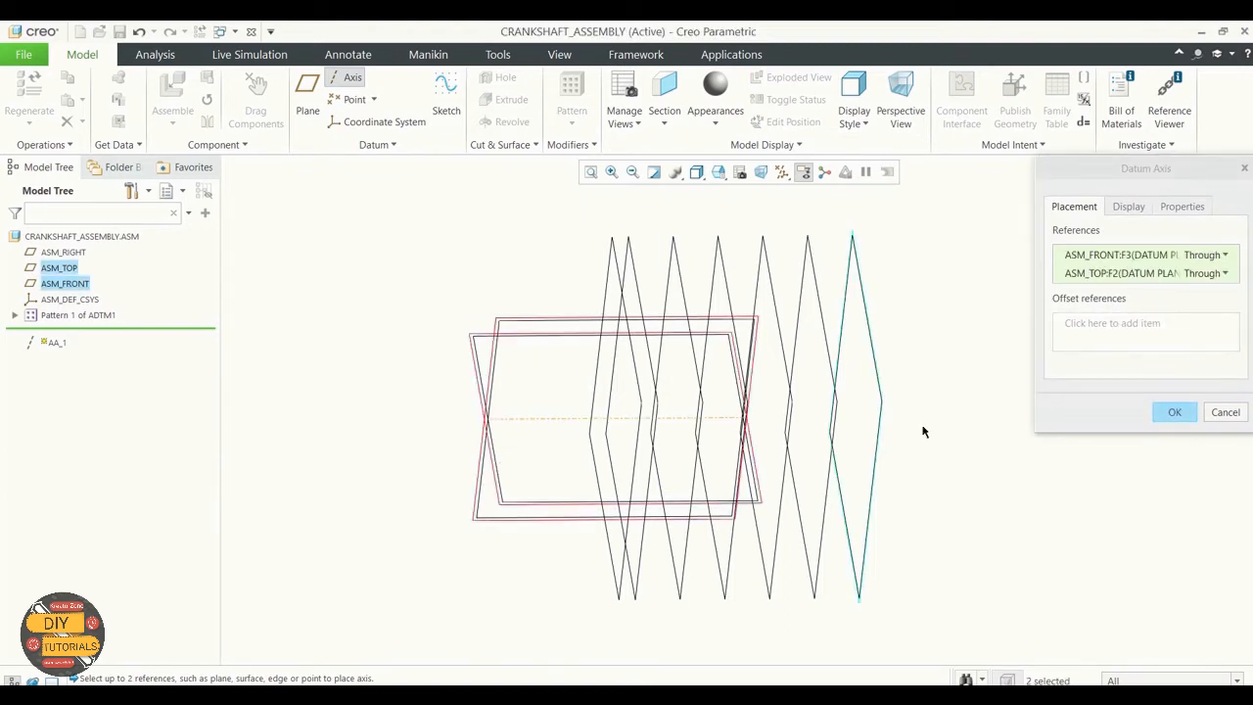
left_click(1172, 412)
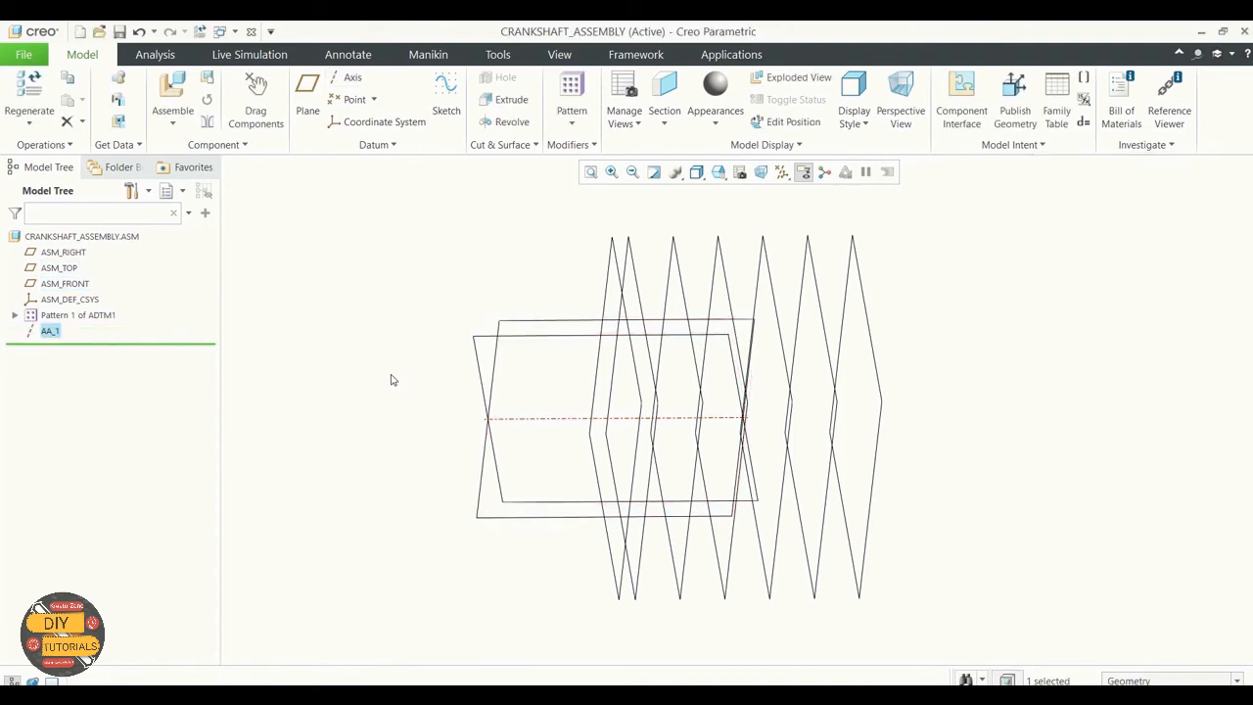
Step: Expand the ADTM1 pattern in the model tree to list its member planes and start another datum axis
left_click(14, 314)
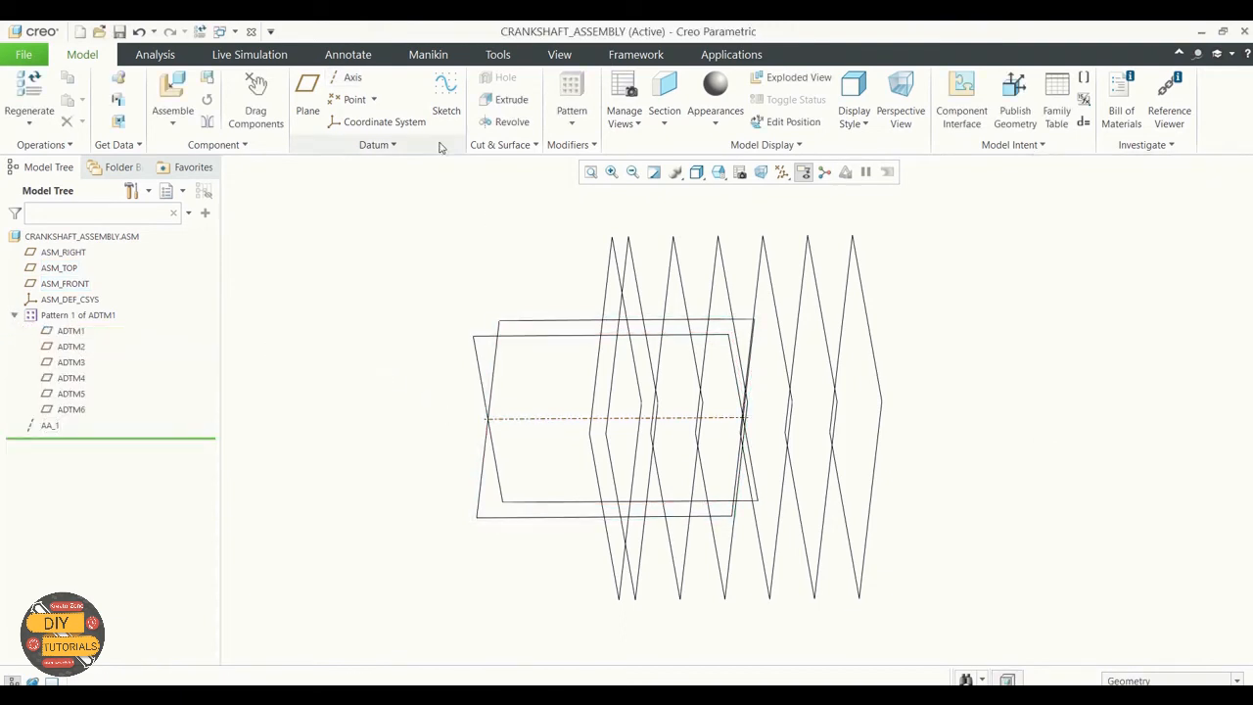
left_click(351, 81)
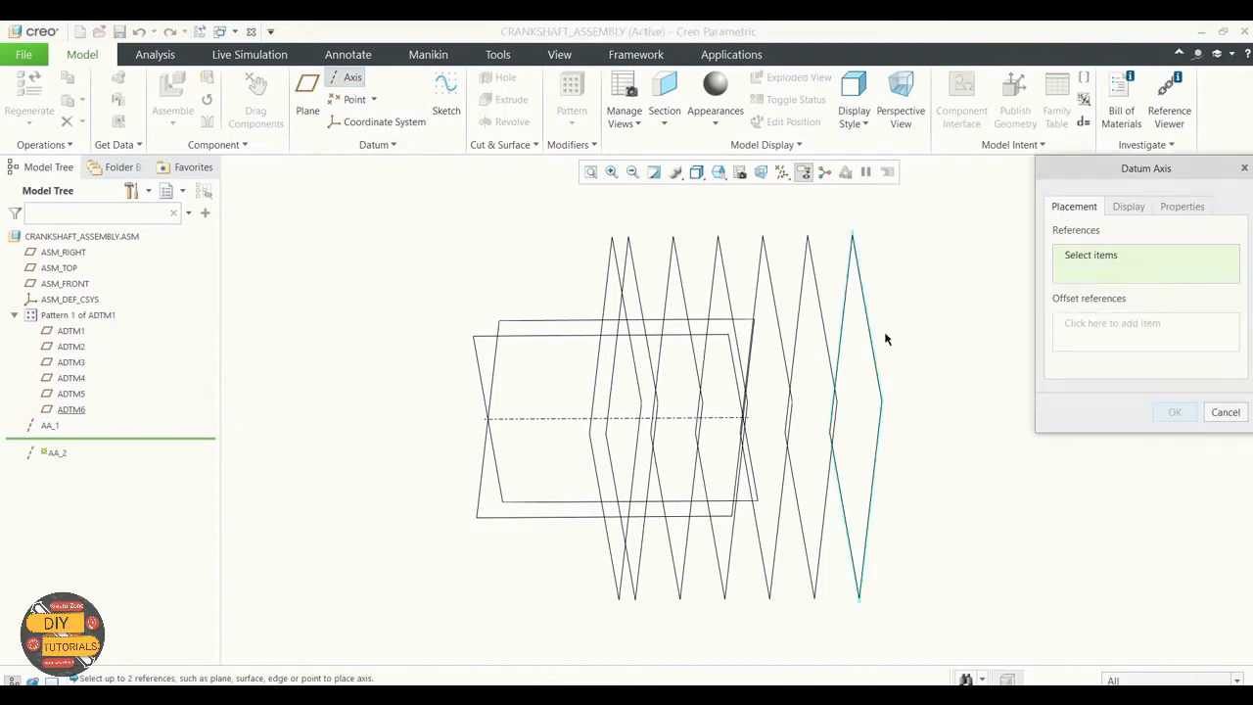
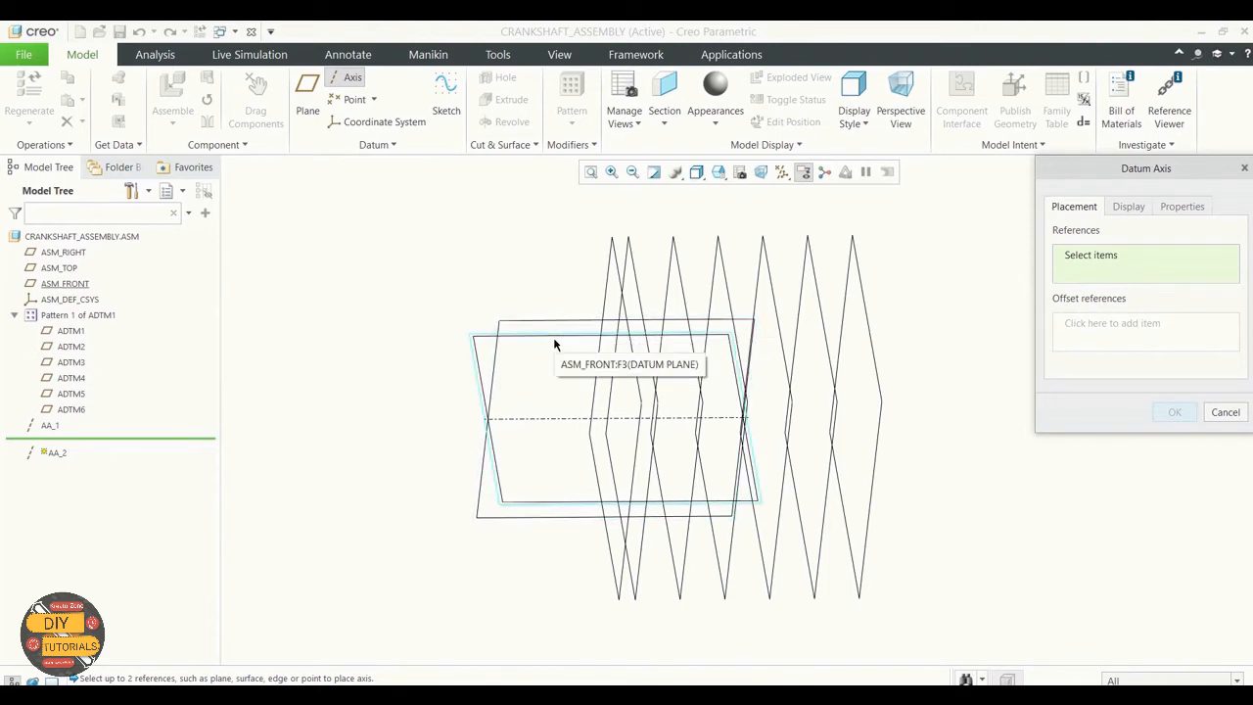
Step: Create a datum axis through the intersection of the ASM_FRONT and ADTM1 planes
left_click(554, 345)
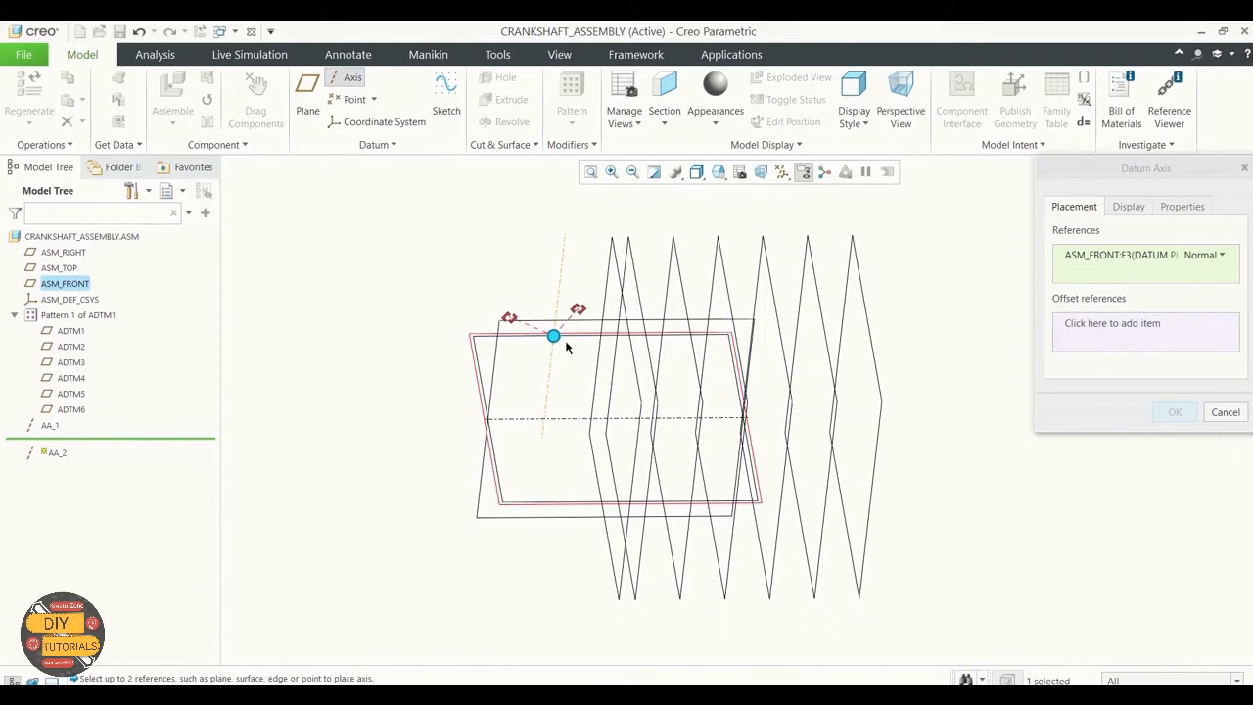
left_click(614, 373, "ctrl")
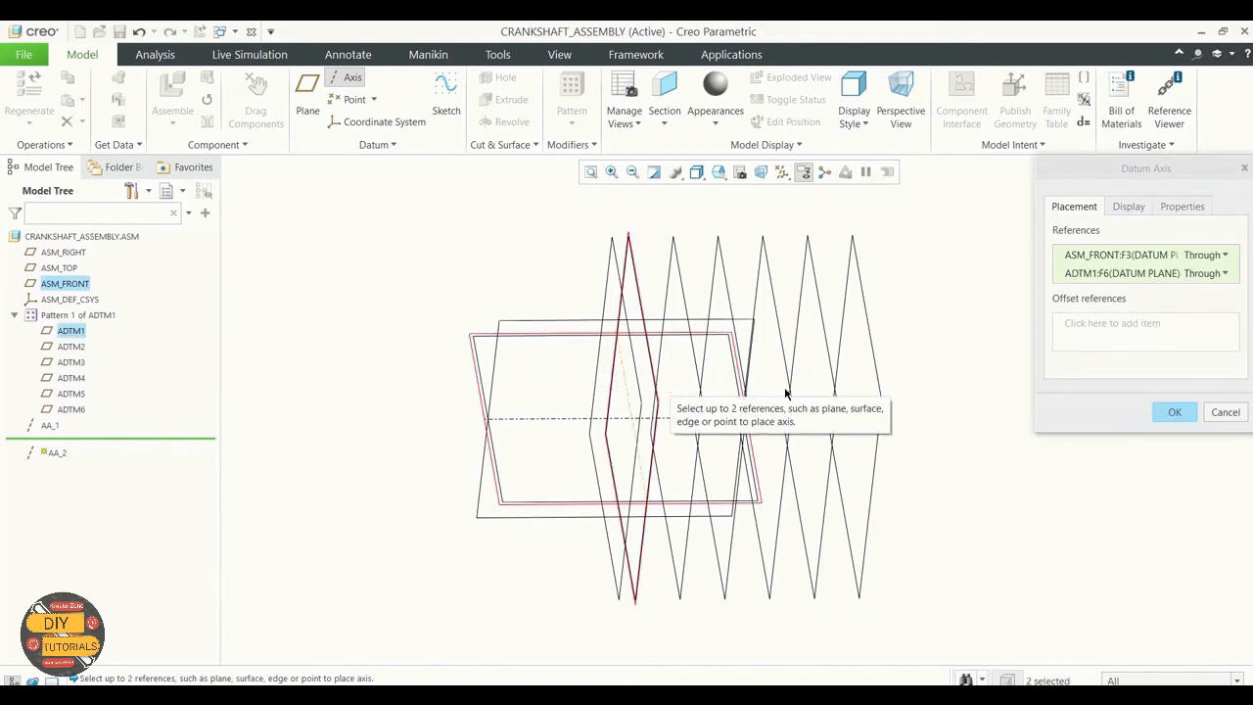
left_click(1174, 412)
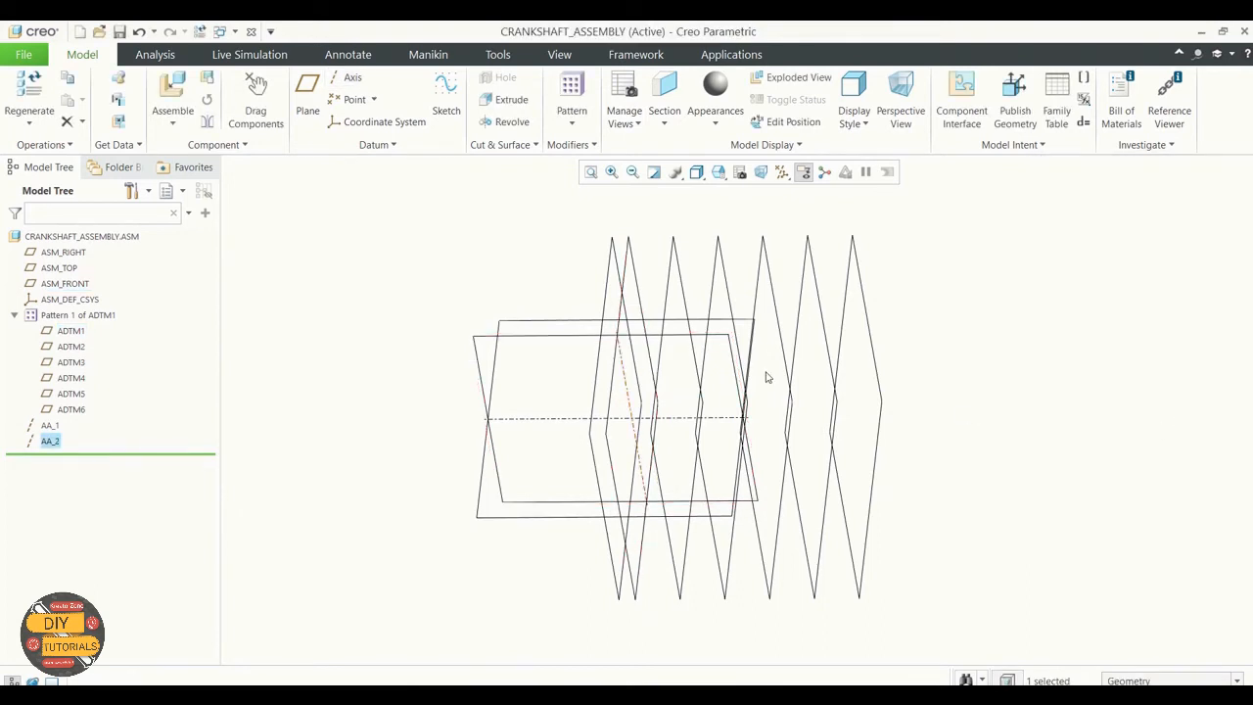
left_click(401, 333)
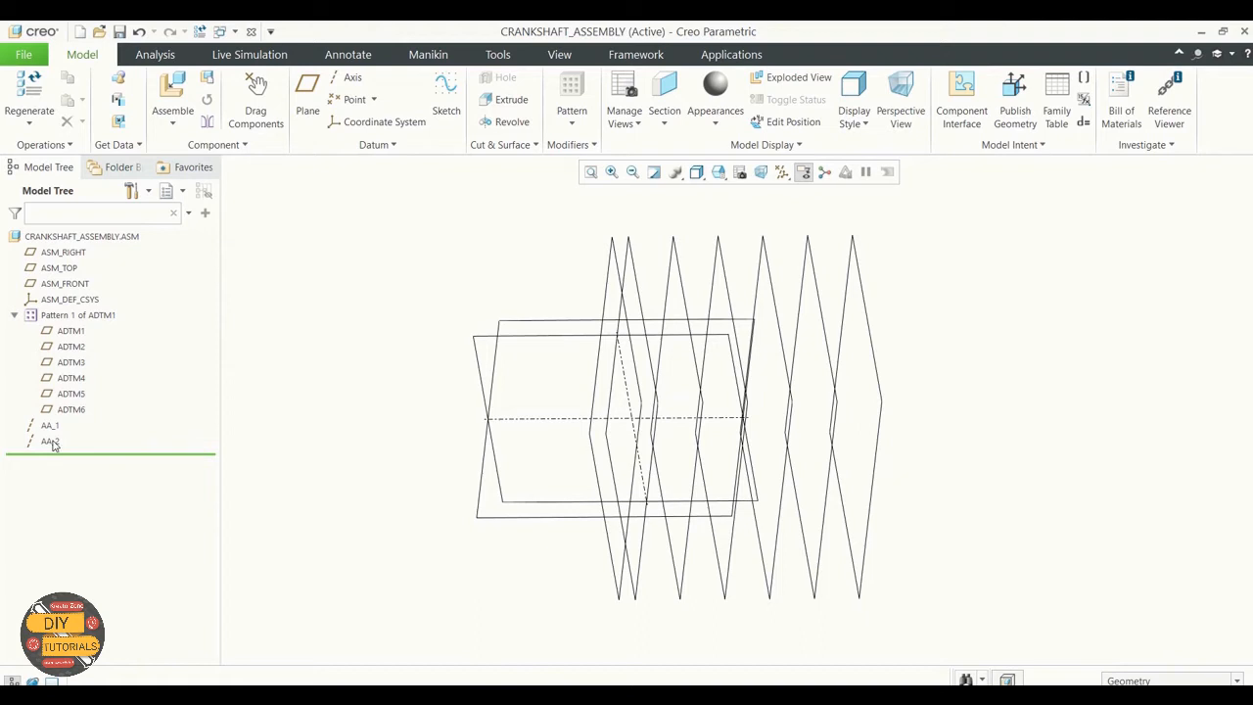
Step: Create a datum axis through the intersection of the ADTM2 and ASM_FRONT planes
left_click(348, 77)
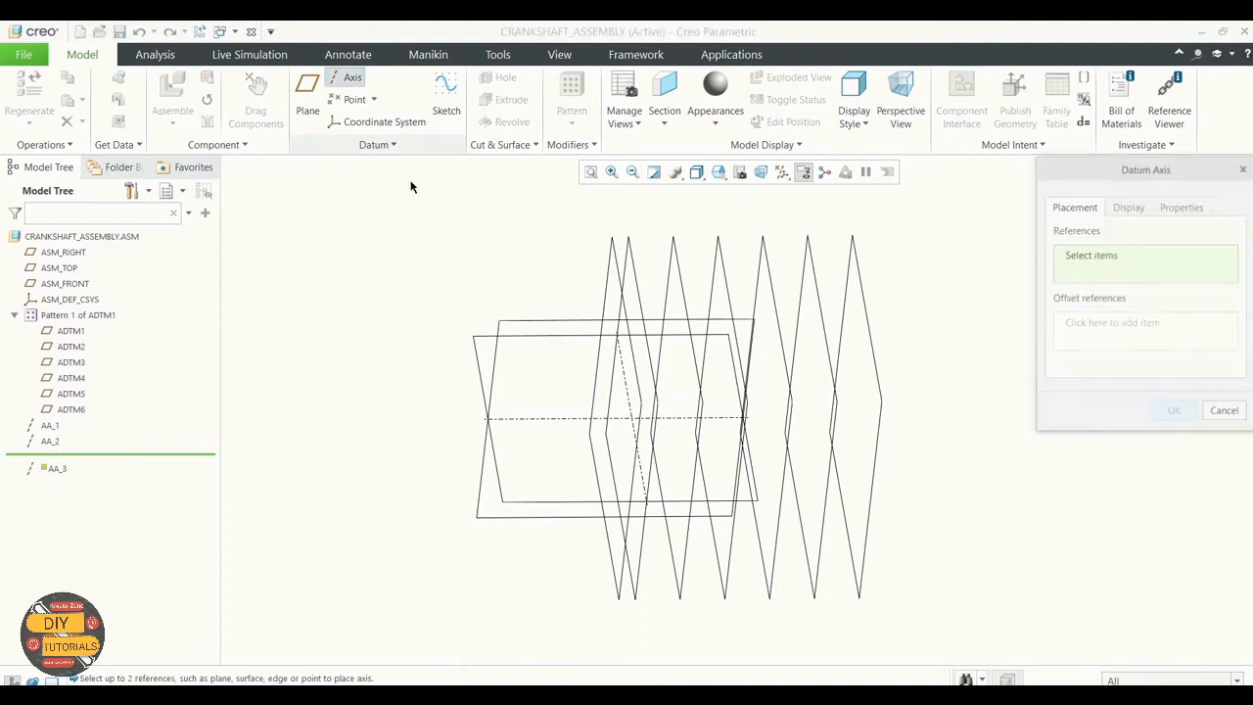
left_click(665, 311)
left_click(564, 342, "ctrl")
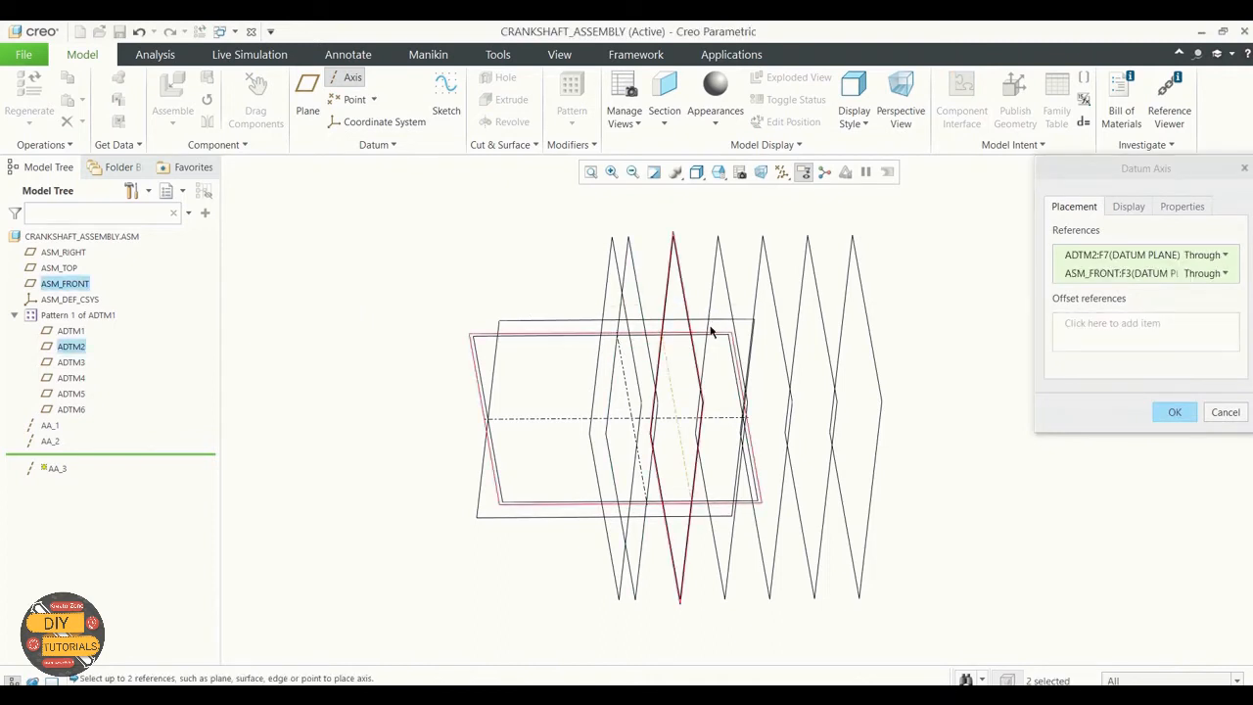
left_click(1174, 411)
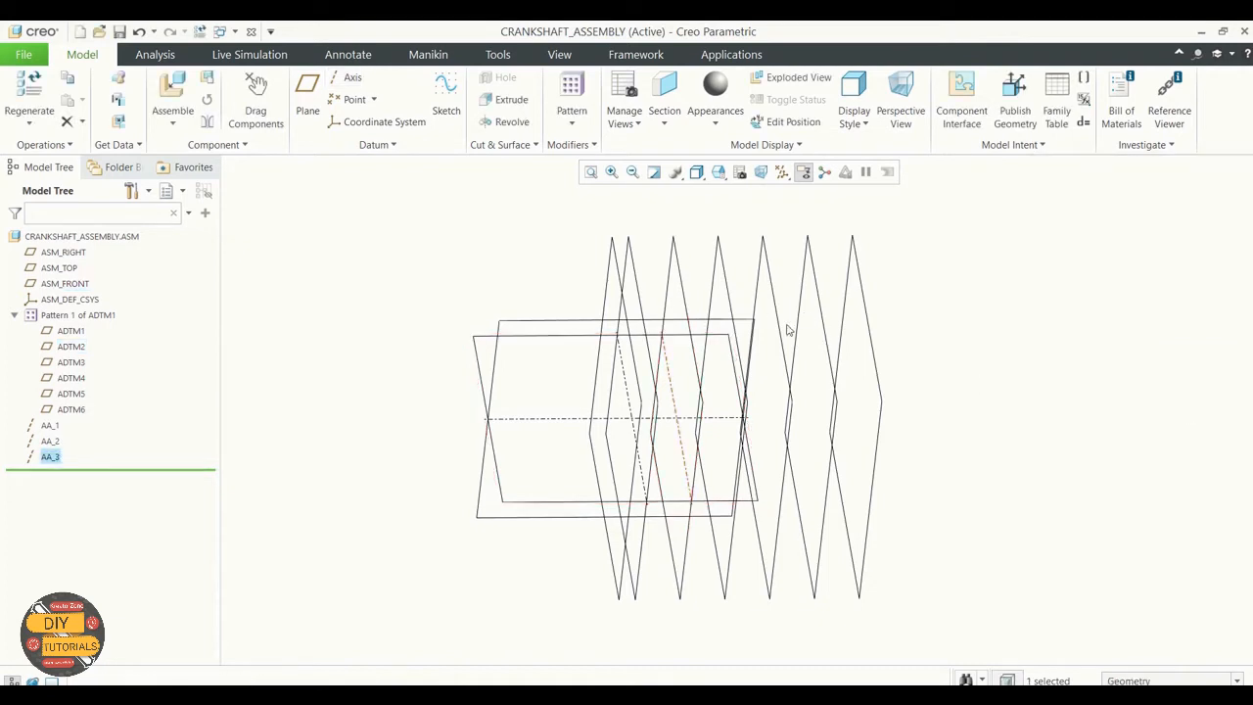
left_click(981, 346)
middle_click_drag(982, 346, 955, 333)
middle_click_drag(948, 264, 950, 265)
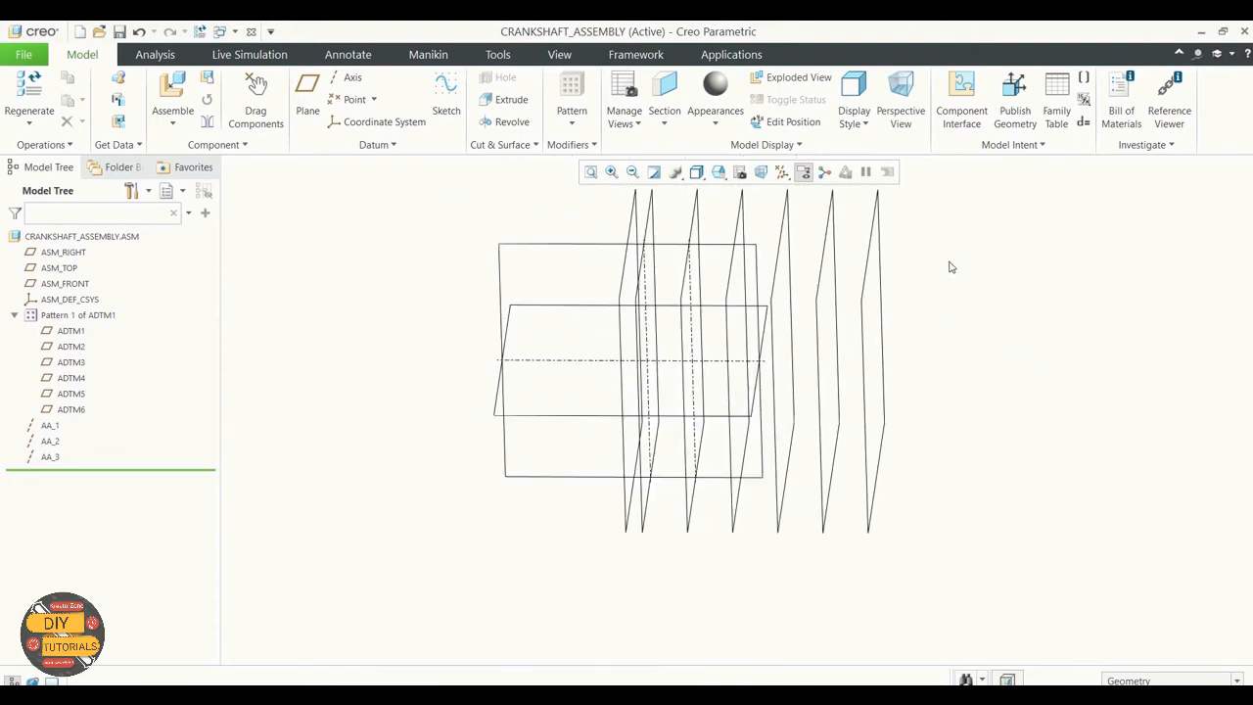
Step: Remove the datum axis AA_3 and return the assembly to its standard orientation
left_click(50, 441)
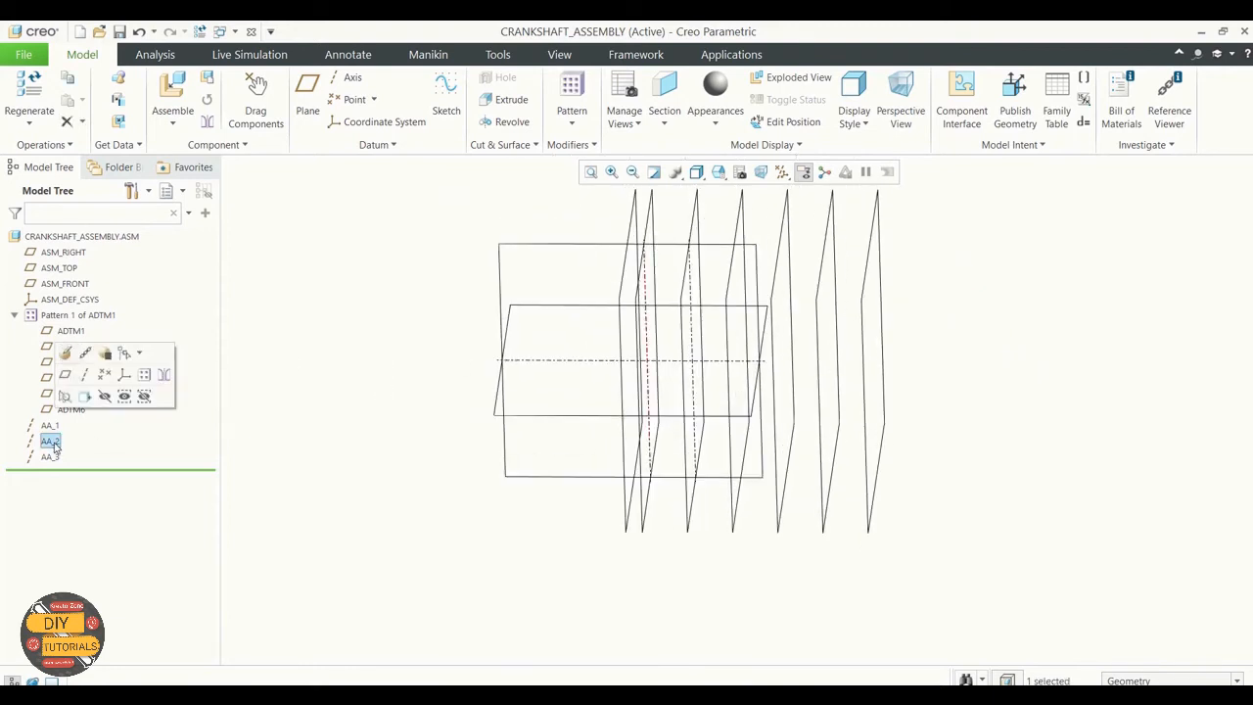
left_click(292, 415)
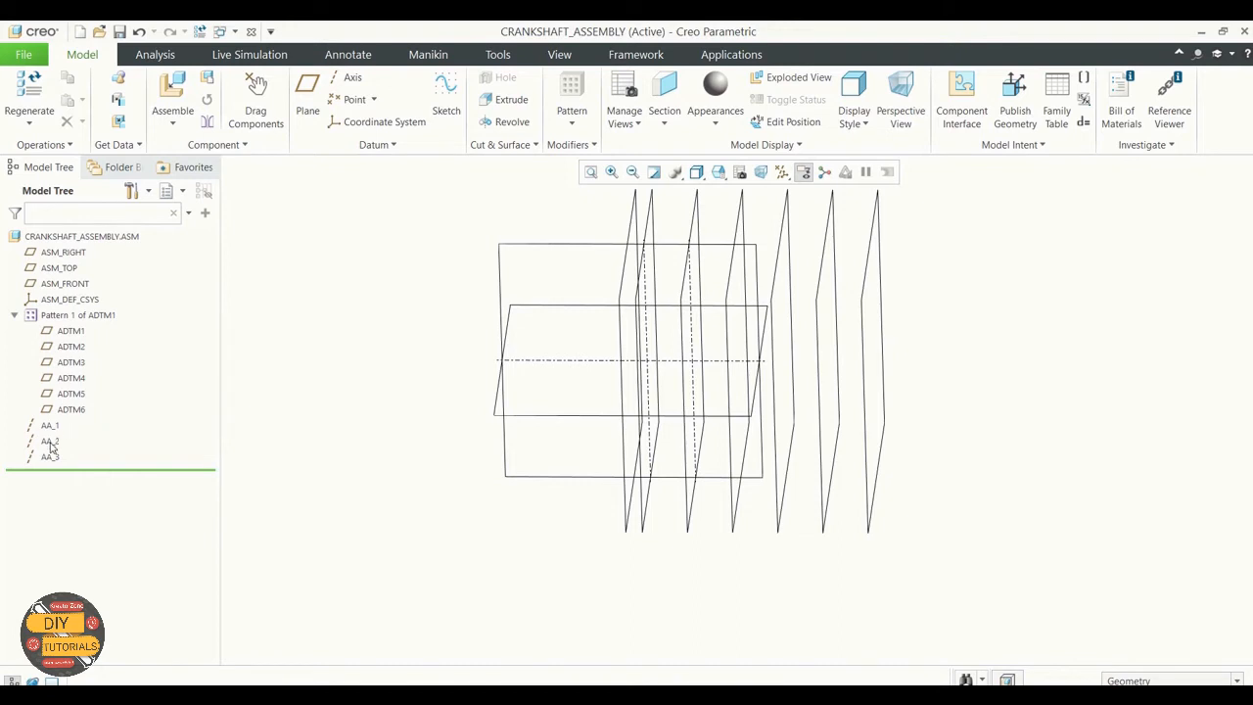
left_click_drag(50, 448, 65, 417)
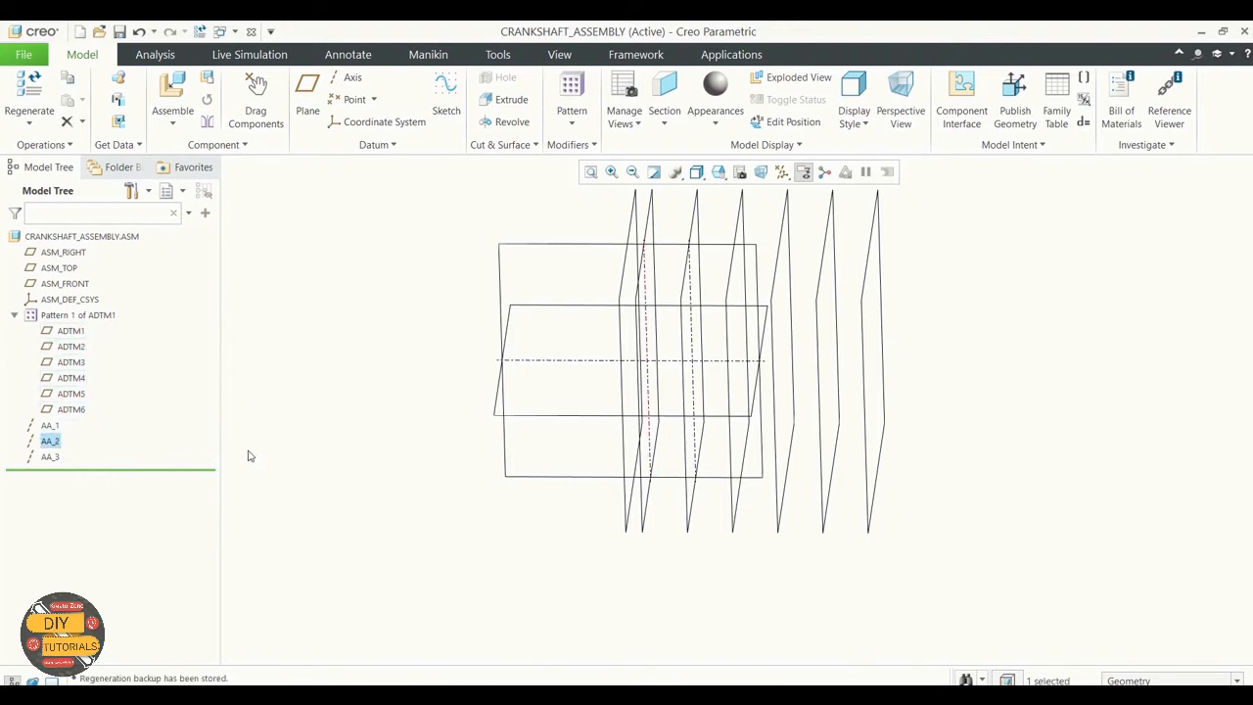
left_click(318, 444)
key("ctrl+d")
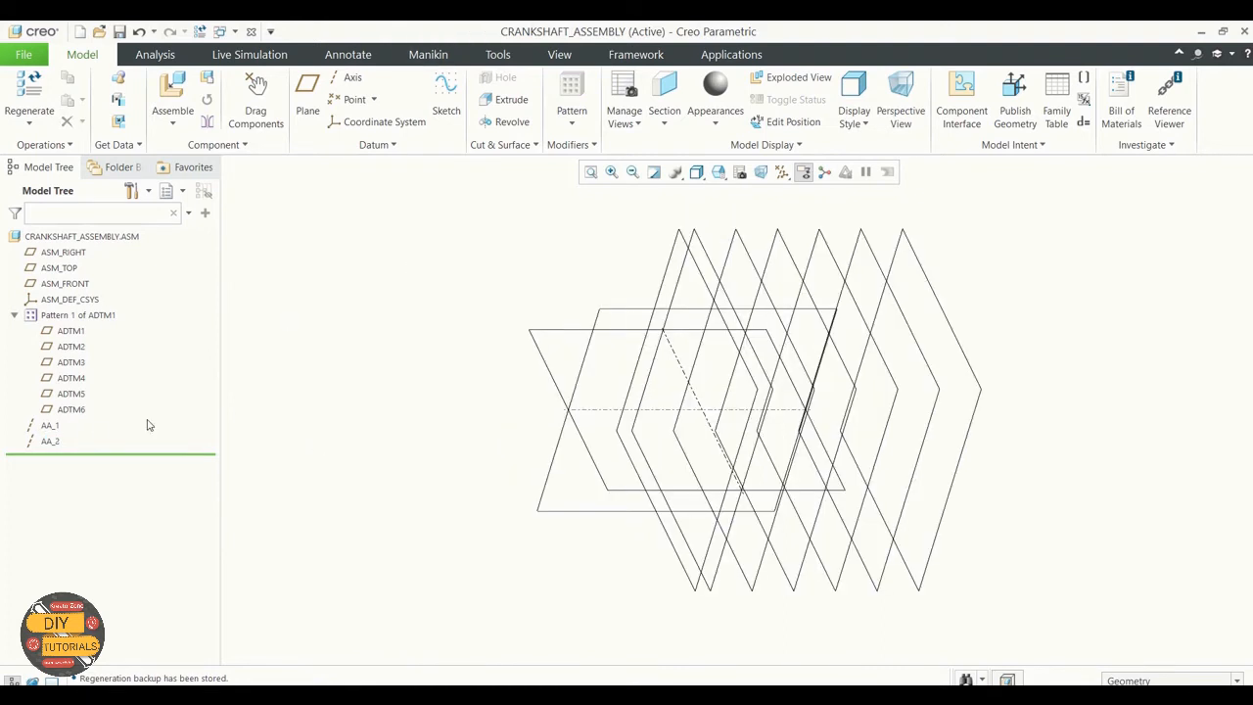
Step: Pattern datum axis AA_2 with a Reference pattern that follows the ADTM1 plane pattern
left_click(50, 442)
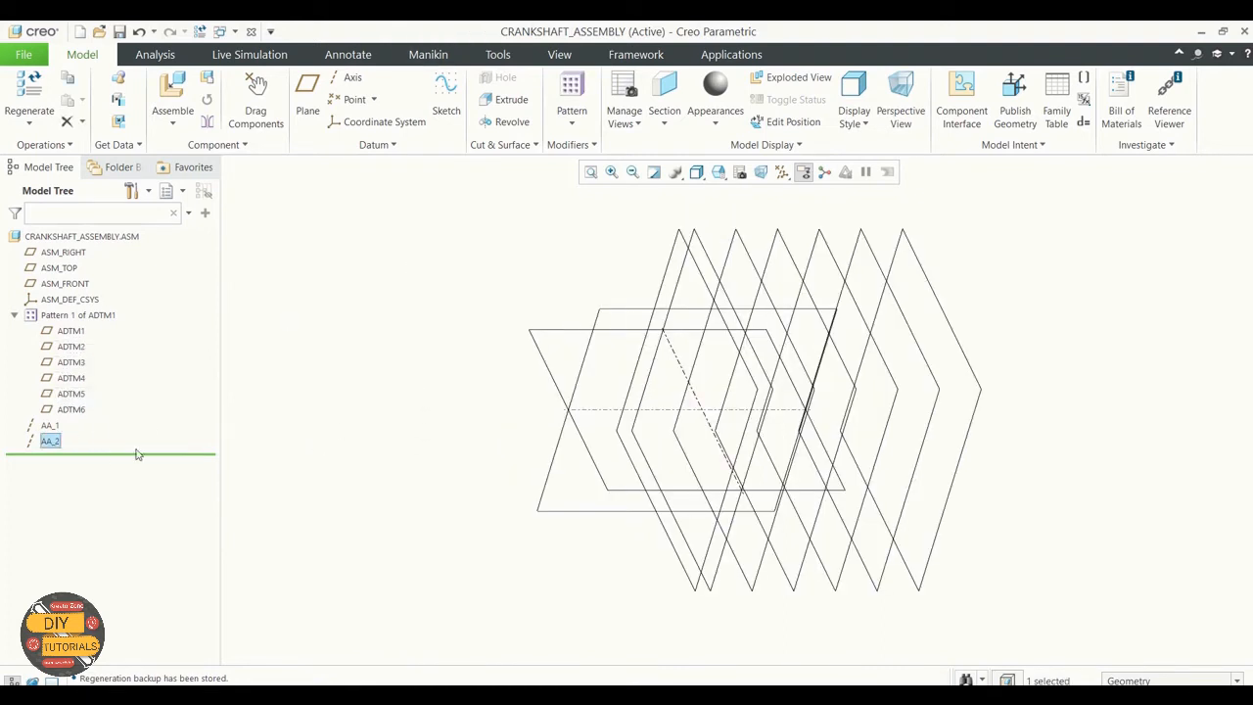
right_click(57, 445)
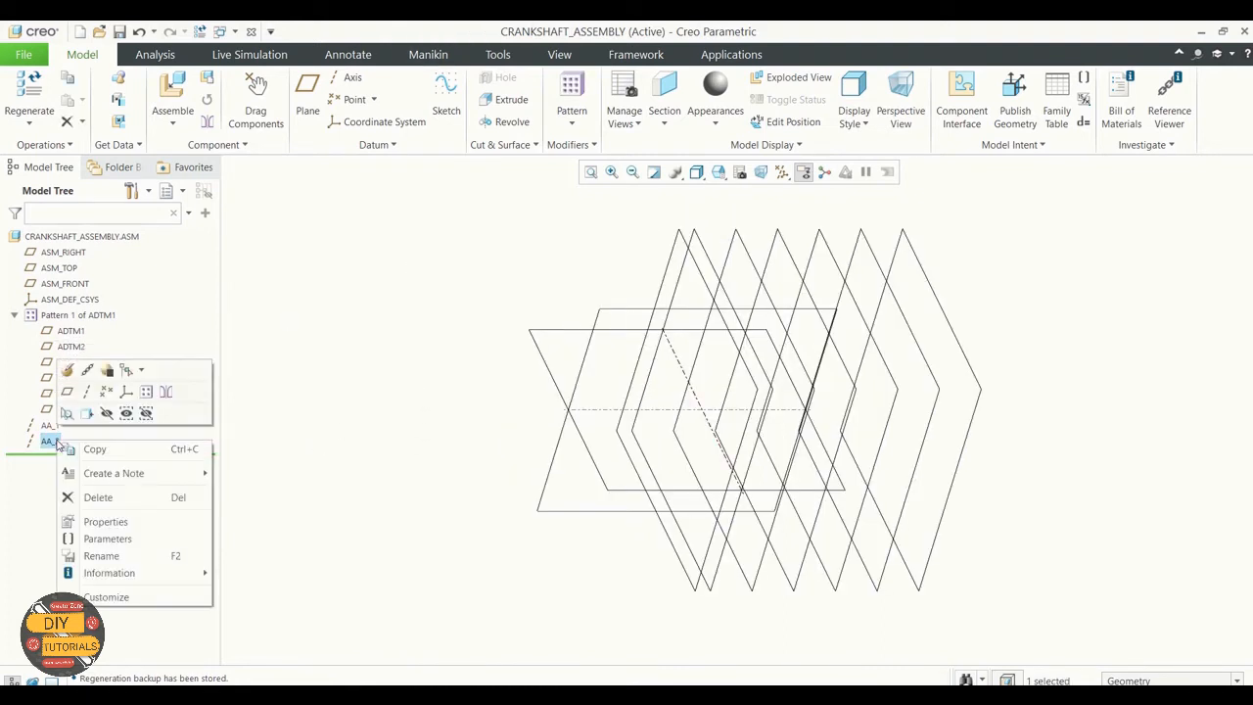
left_click(147, 393)
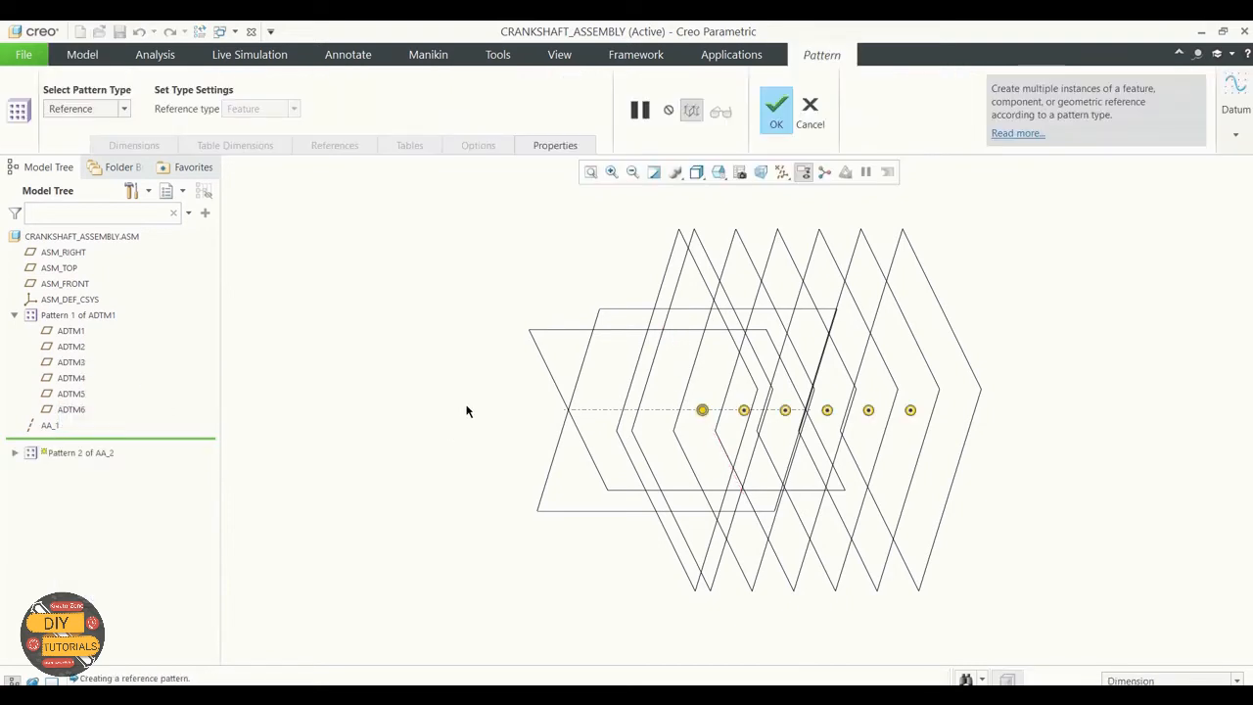
left_click(773, 107)
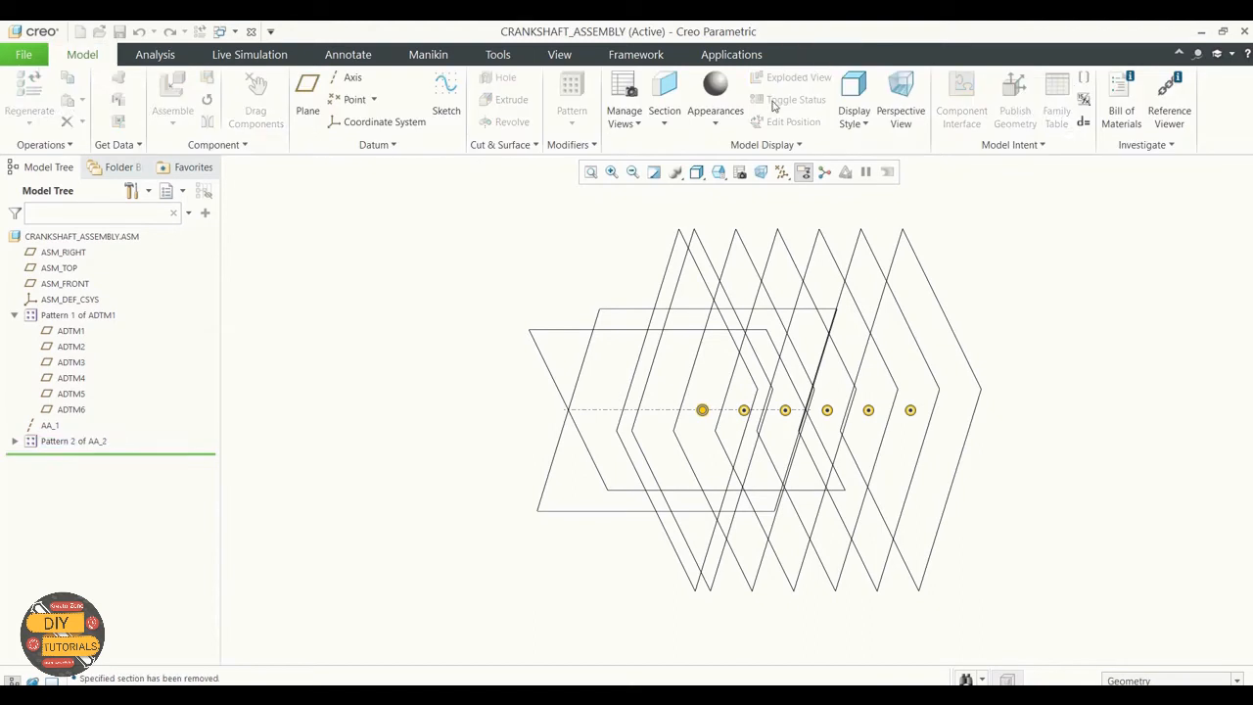
left_click(445, 347)
middle_click_drag(446, 347, 463, 390)
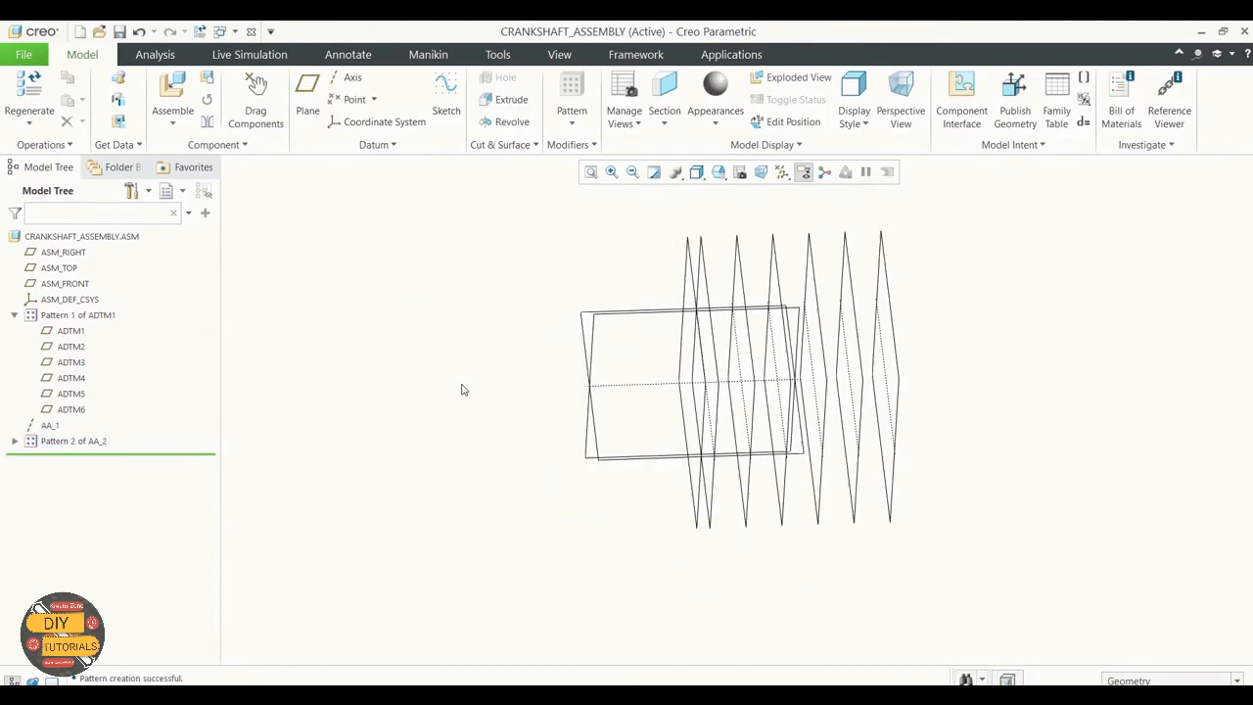
scroll(934, 303, "down", 3)
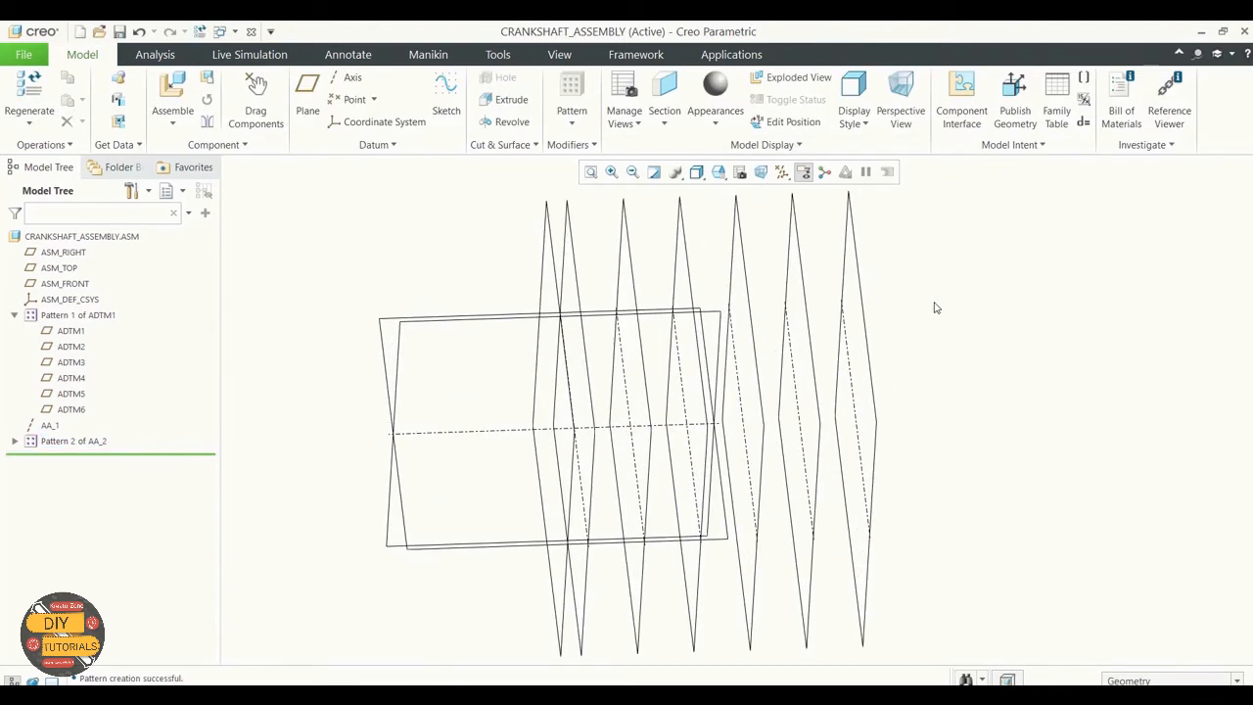
scroll(934, 308, "up", 2)
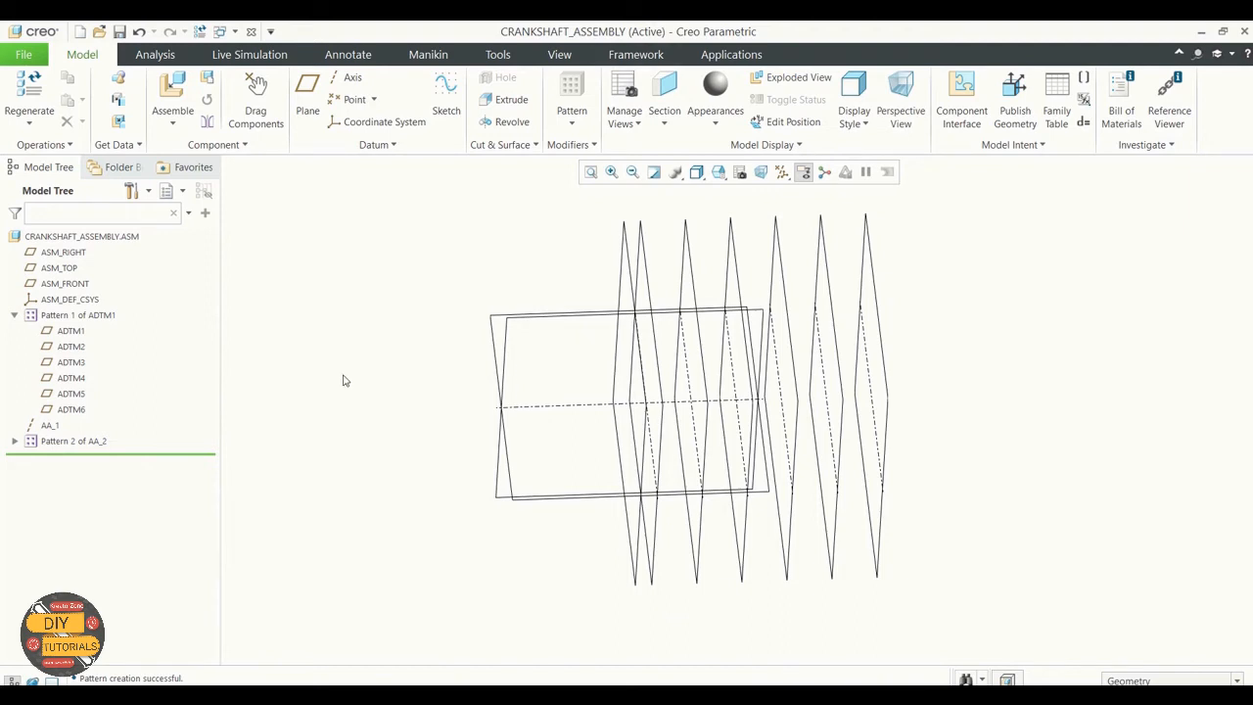
Step: Bring the part crankshaft.prt from the Exercise 3 folder into the assembly as a component
left_click(172, 117)
left_click(245, 144)
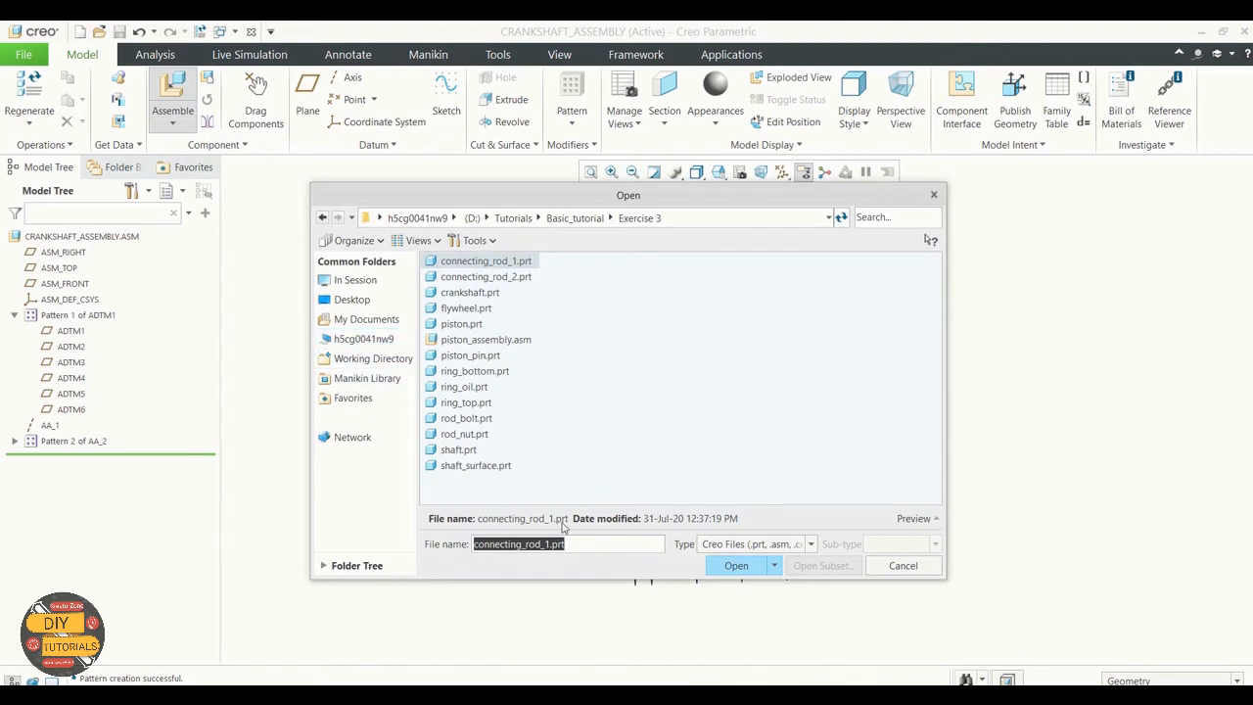
left_click(736, 565)
left_click(470, 291)
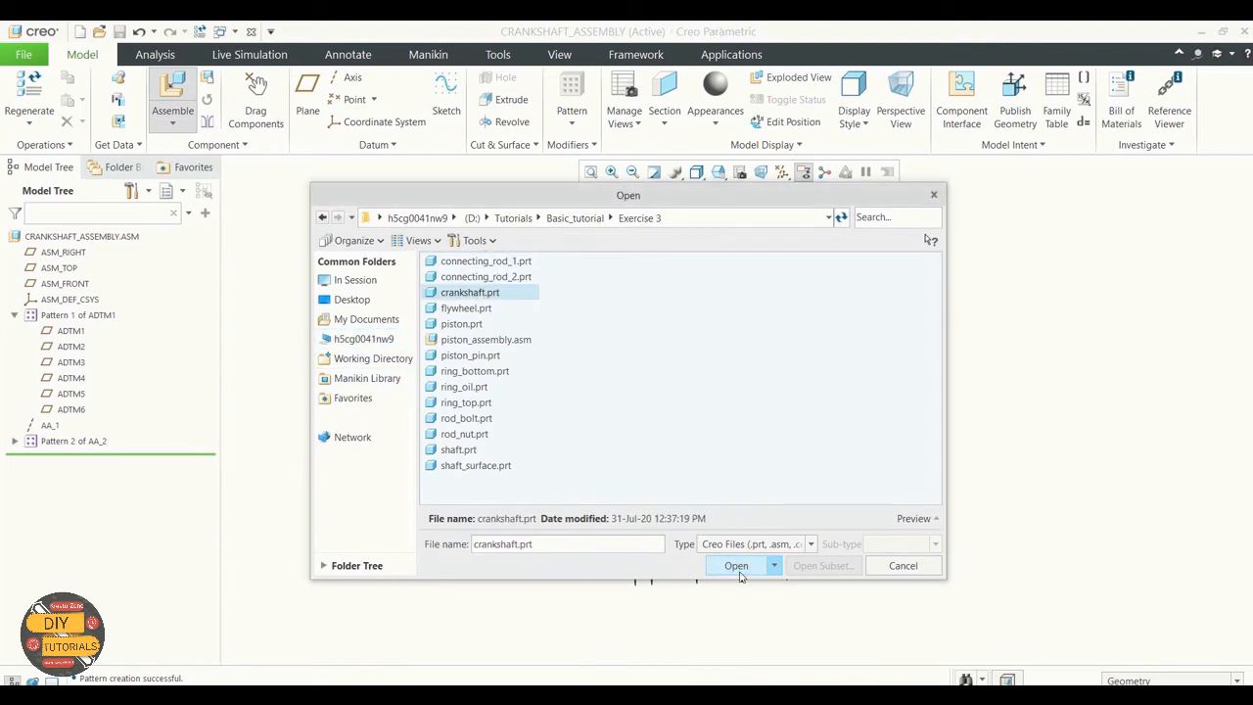
left_click(736, 565)
scroll(540, 362, "up", 4)
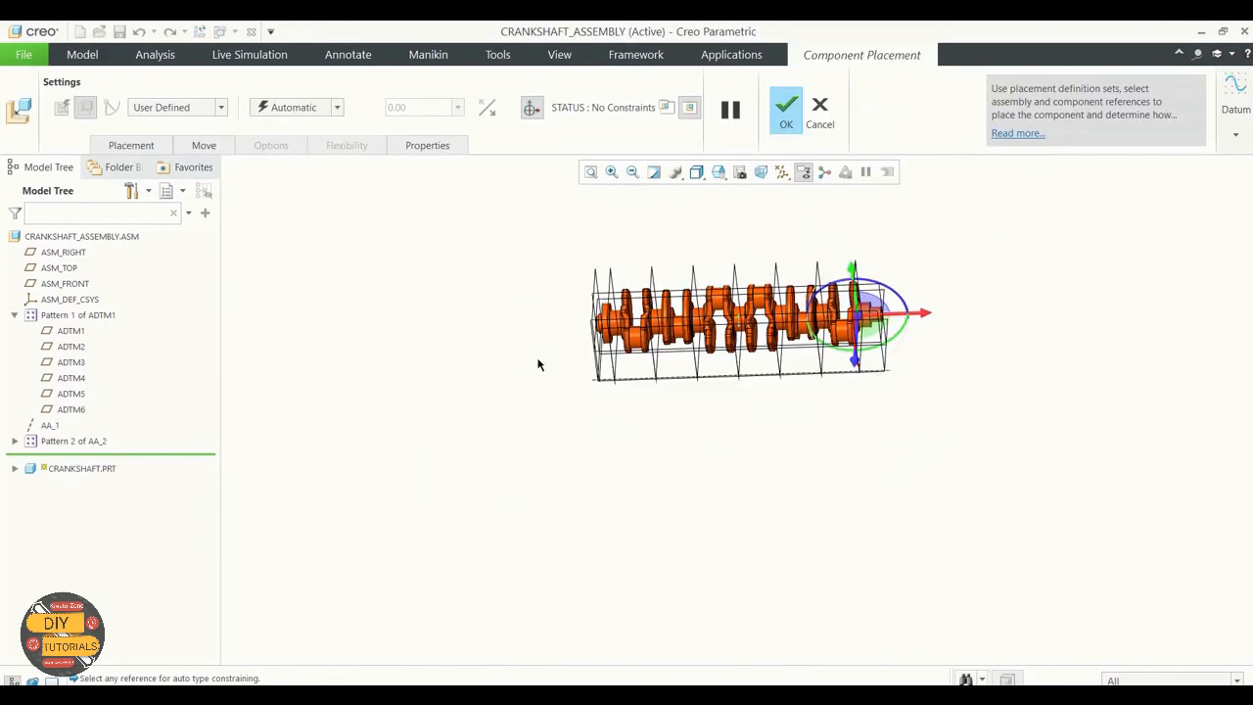
Step: Shift the unconstrained crankshaft with its 3D dragger, offsetting it from the assembly datum planes
scroll(781, 304, "down", 5)
scroll(857, 338, "down", 2)
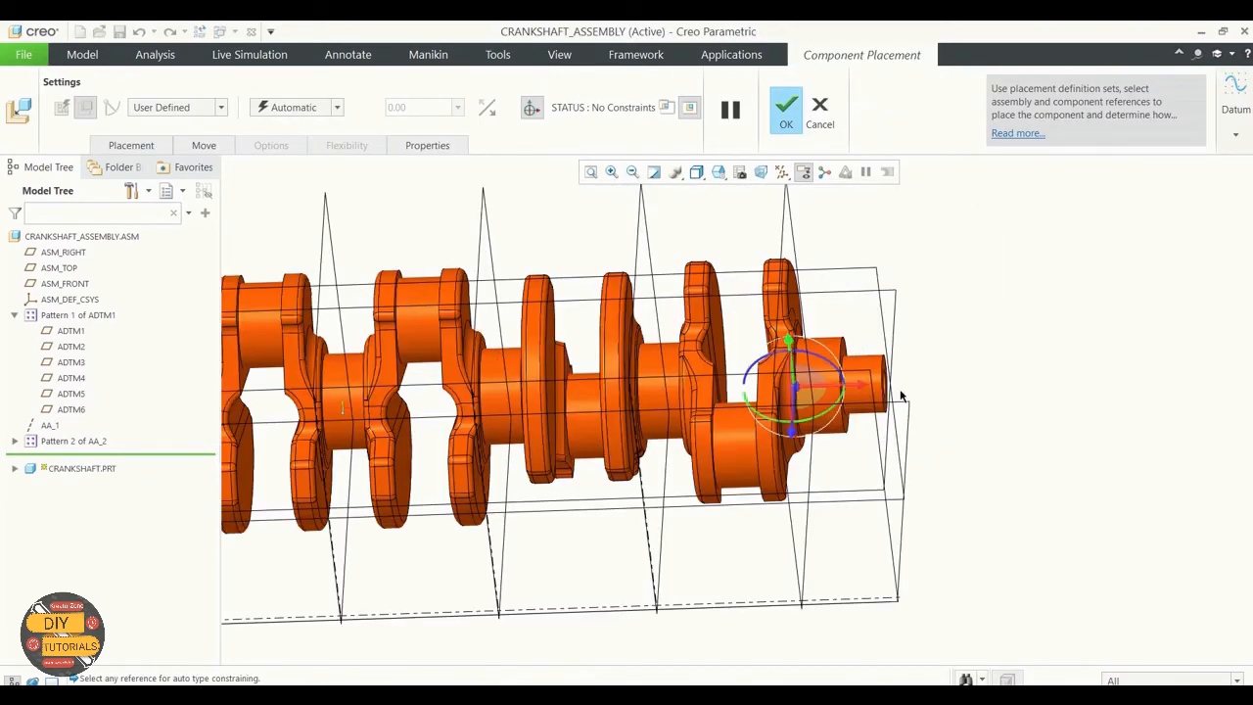
middle_click_drag(958, 354, 926, 358)
scroll(926, 360, "up", 3)
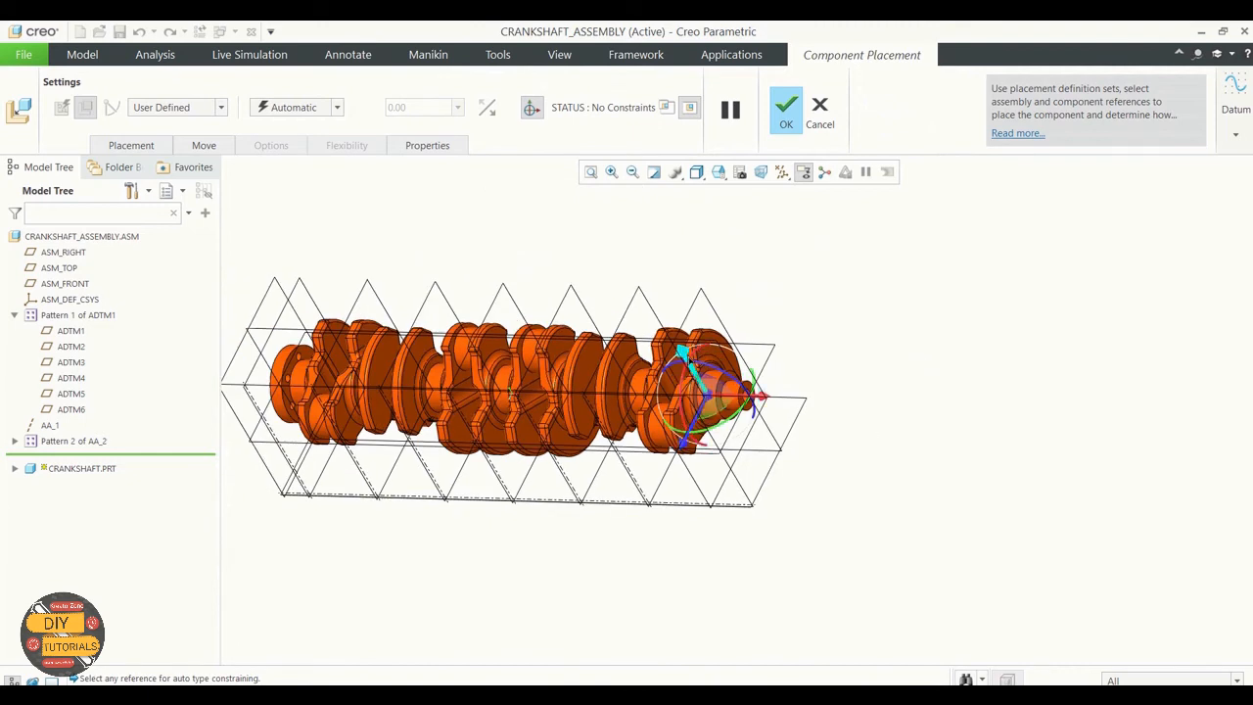
left_click_drag(685, 353, 587, 192)
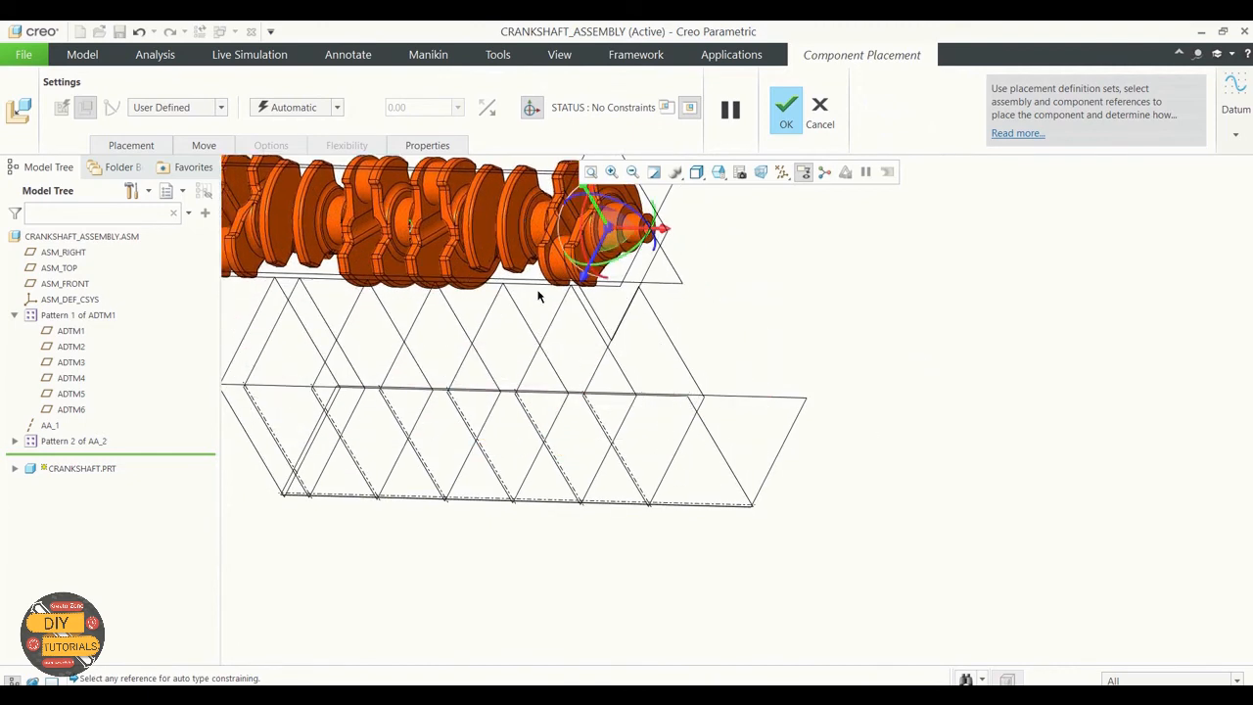
left_click_drag(584, 280, 519, 519)
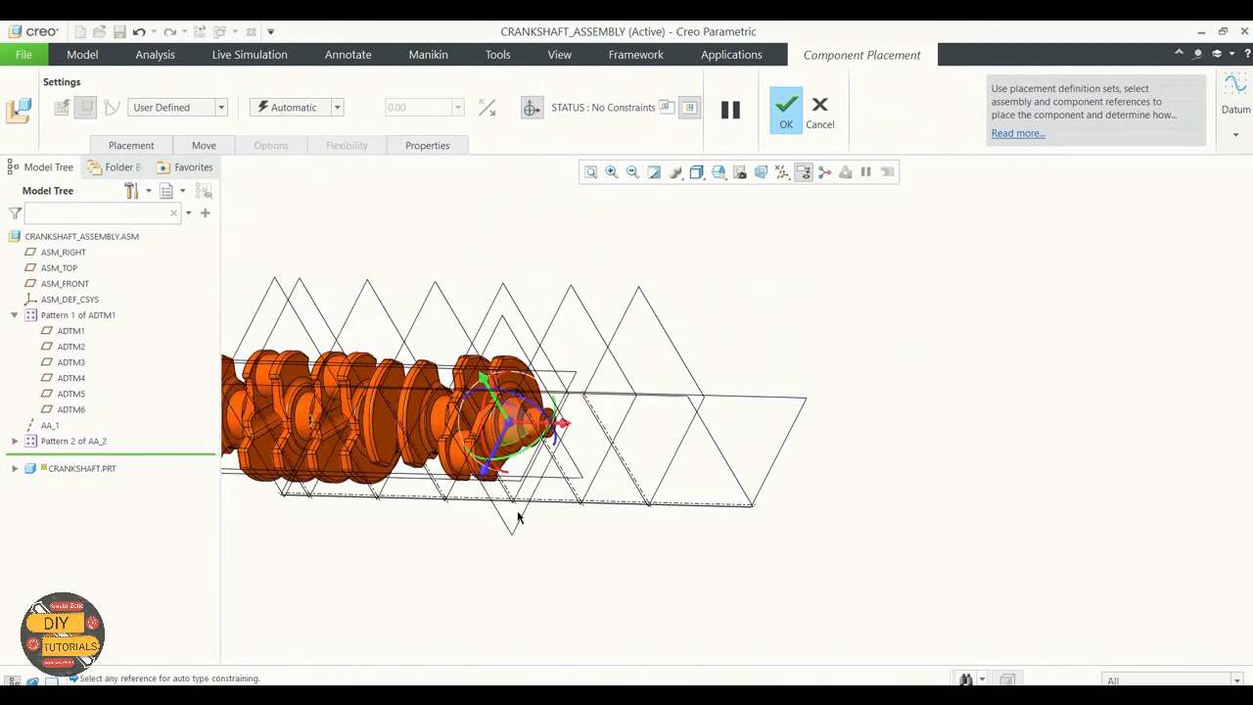
scroll(930, 422, "up", 1)
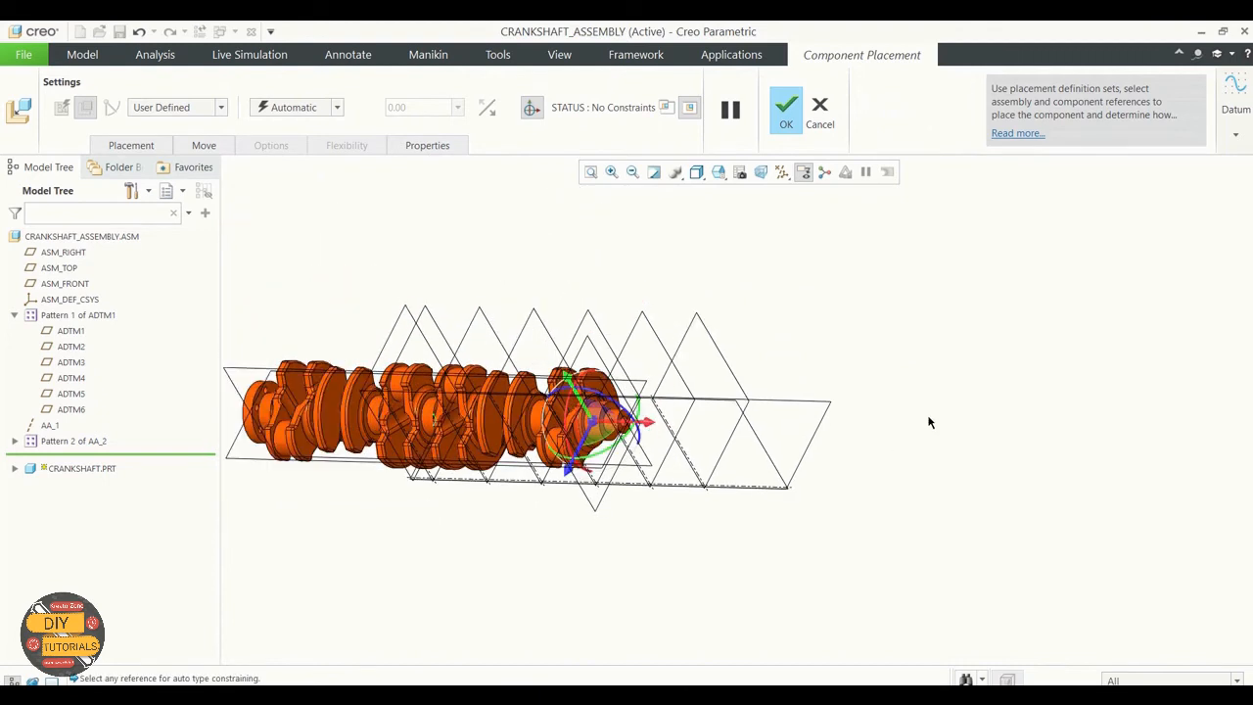
Step: Give the crankshaft a Pin connection and align its SHAFT axis with assembly axis AA_1
left_click(337, 106)
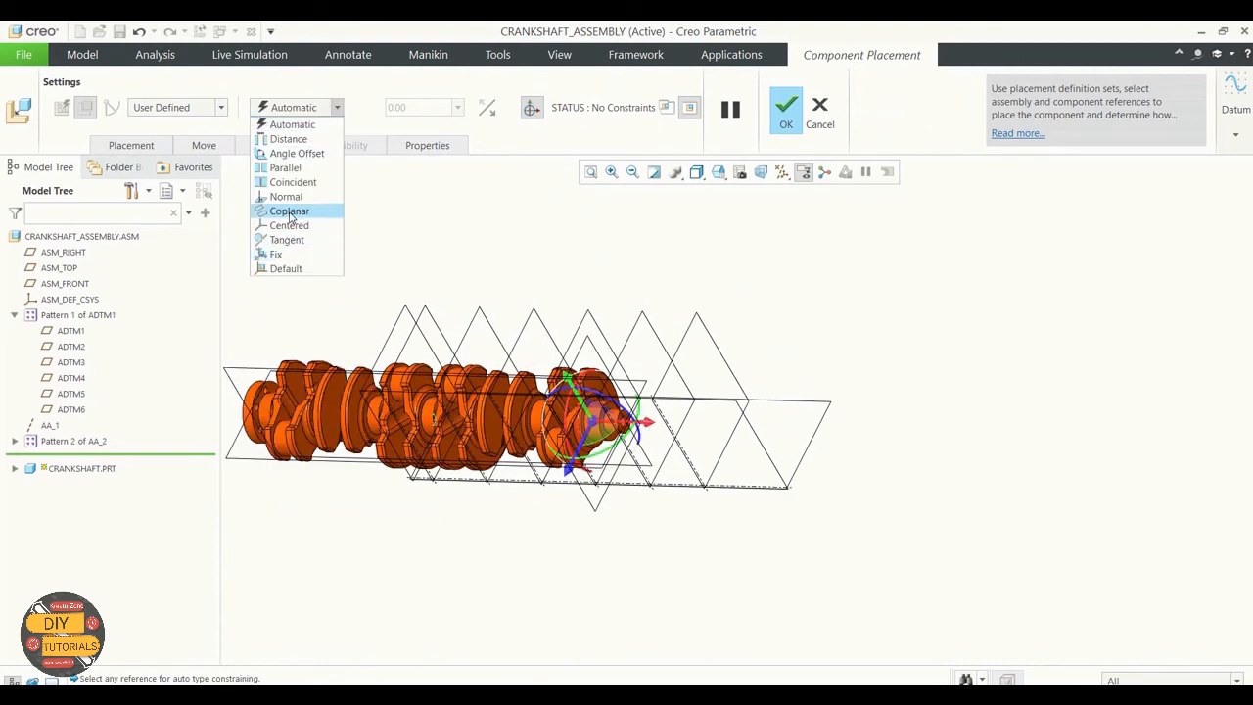
left_click(221, 108)
left_click(221, 108)
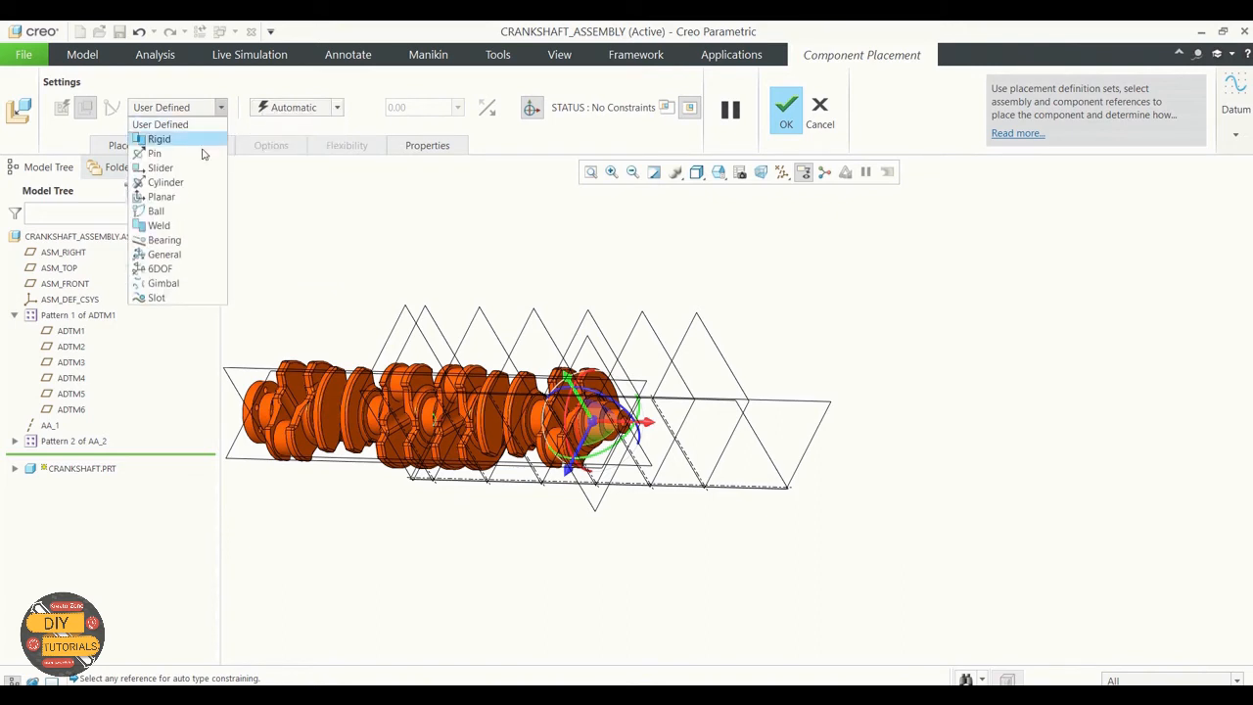
left_click(155, 154)
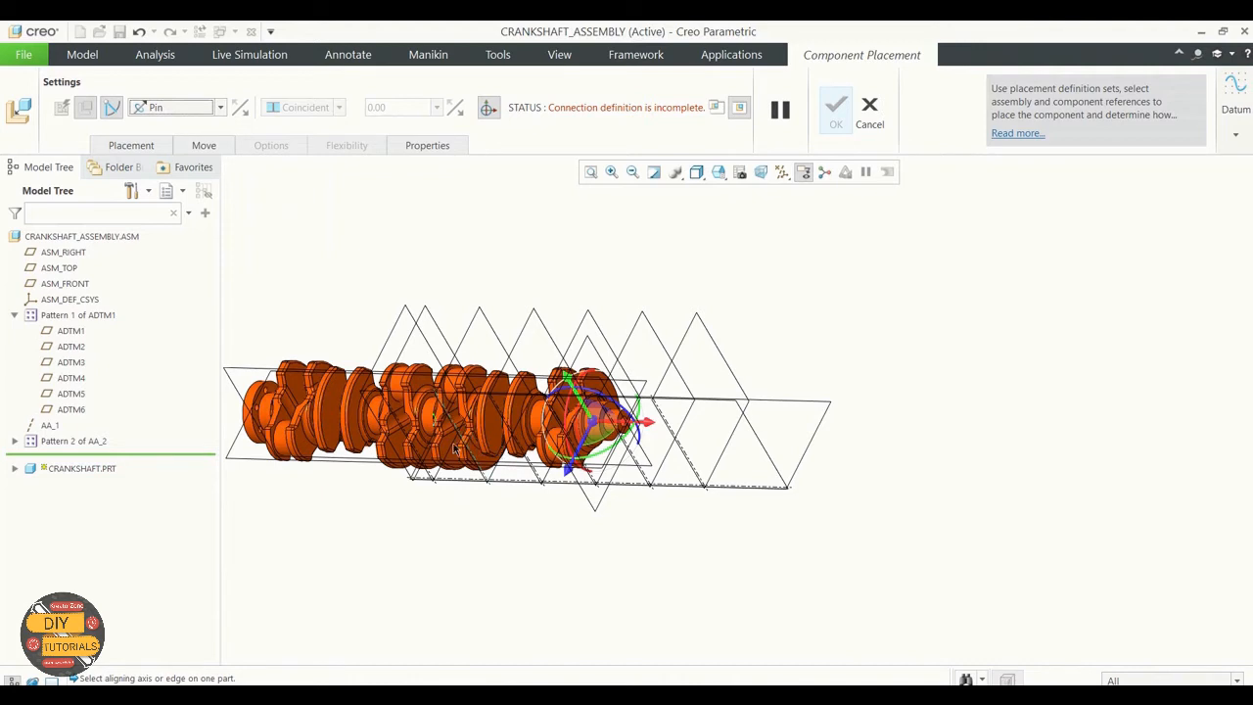
left_click(13, 468)
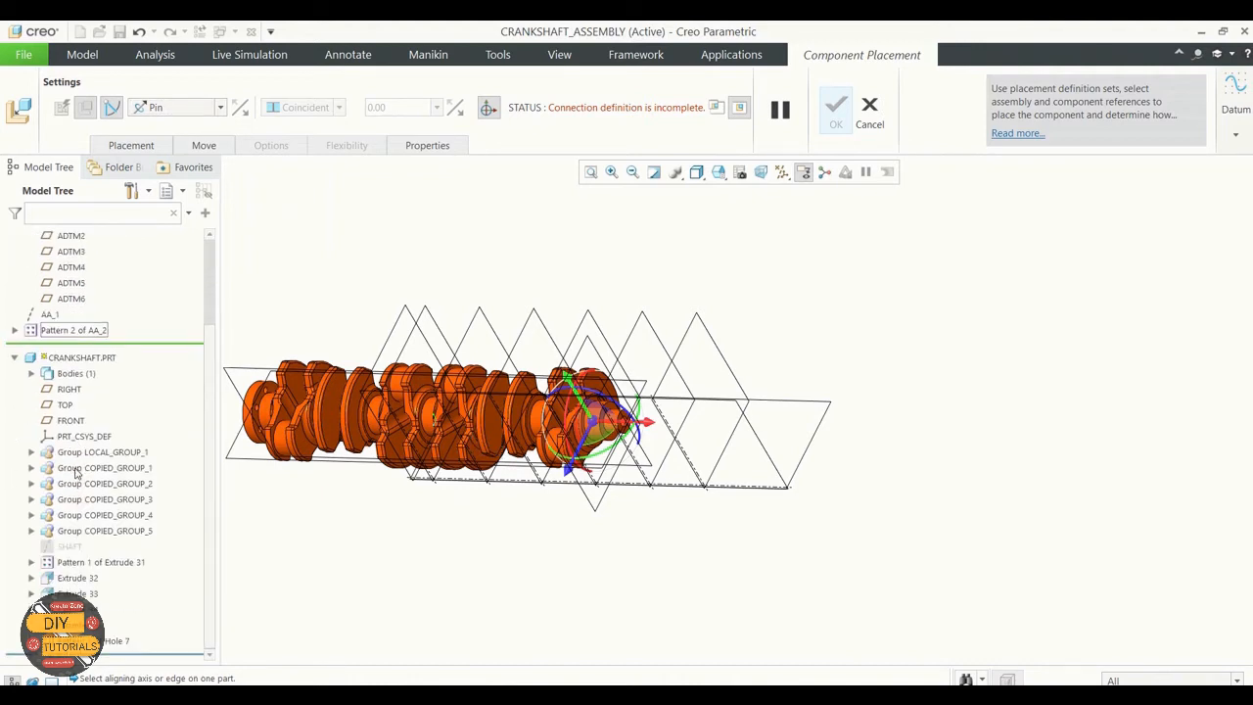
left_click(69, 547)
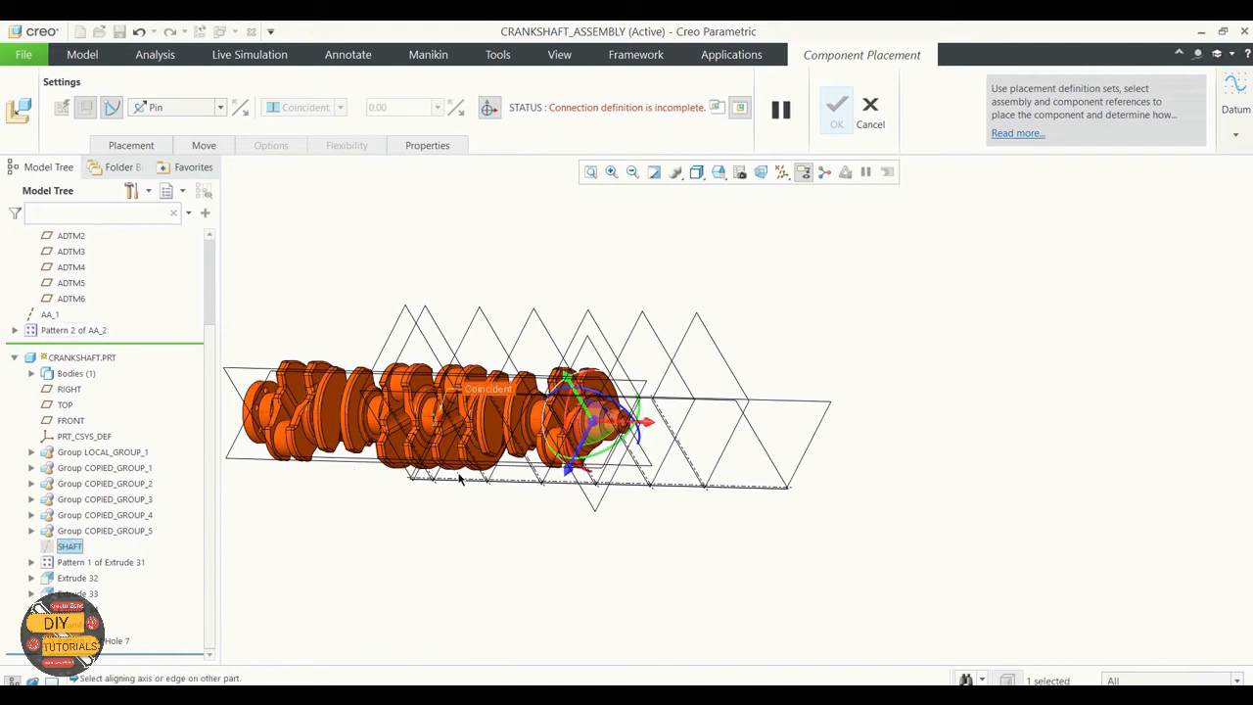
left_click(732, 488)
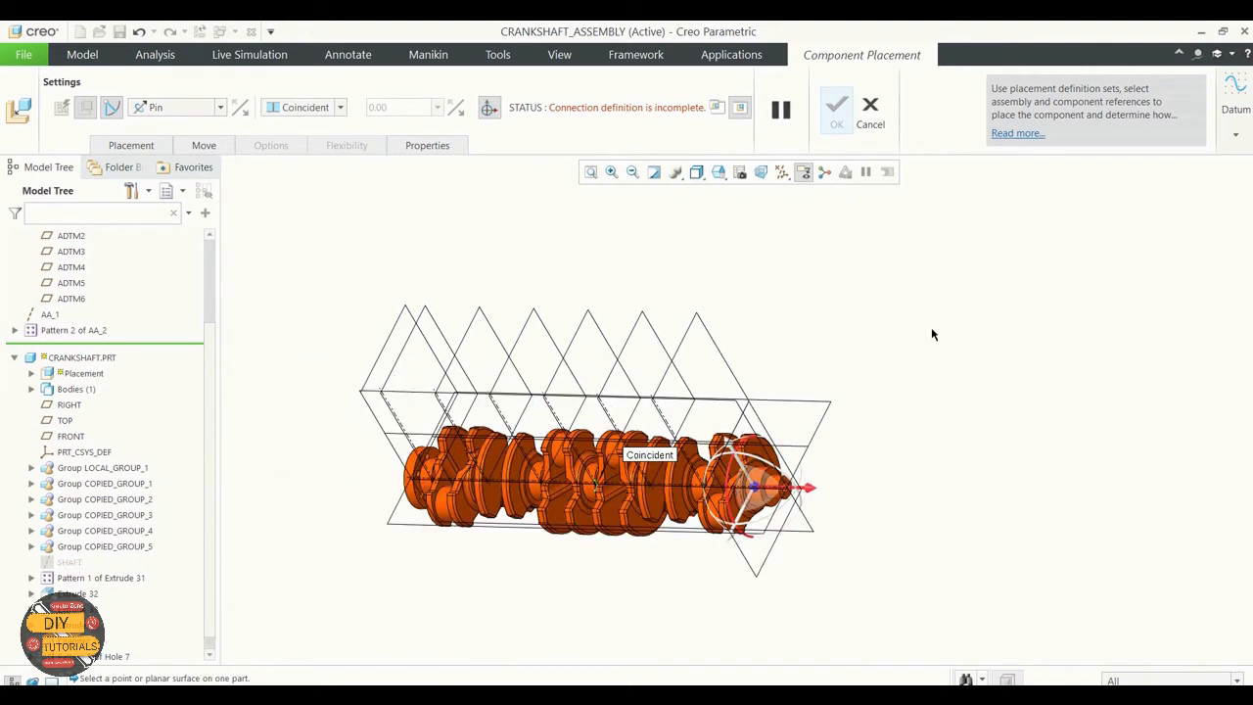
Step: Complete the crankshaft's Pin connection by making its planar face near the narrow end coincident with ASM_RIGHT for the translation
left_click(133, 145)
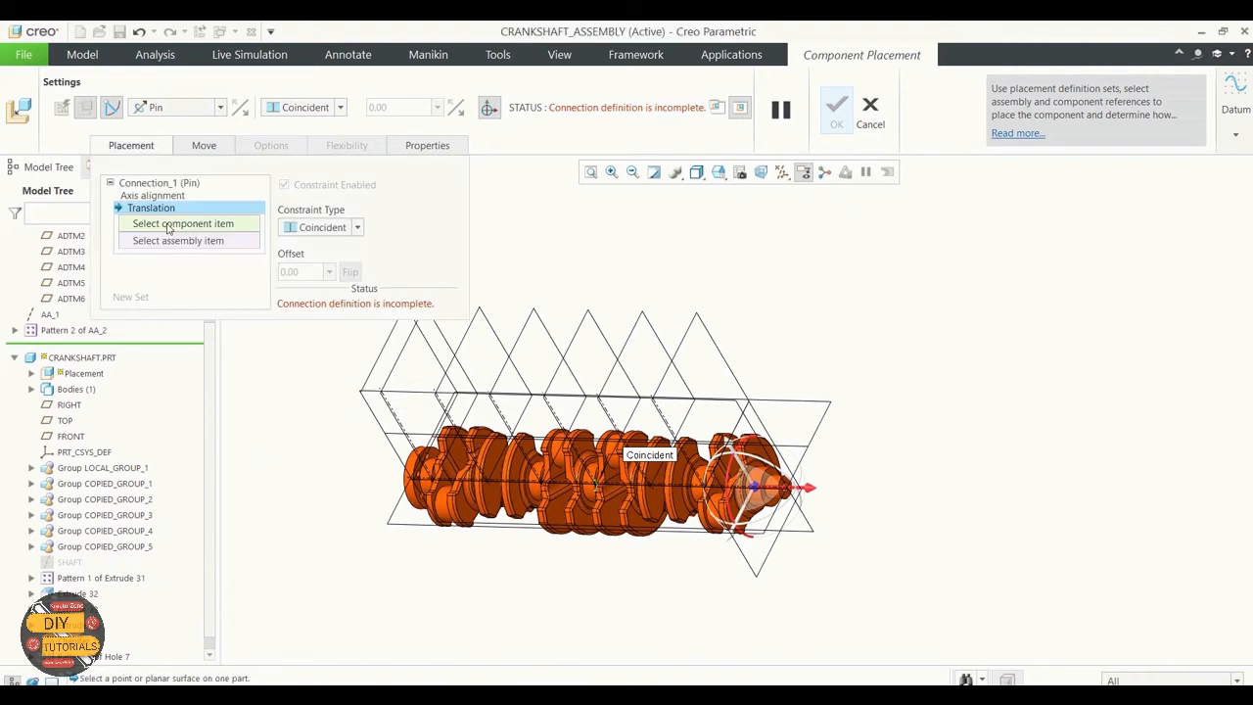
left_click(149, 146)
scroll(215, 330, "up", 4)
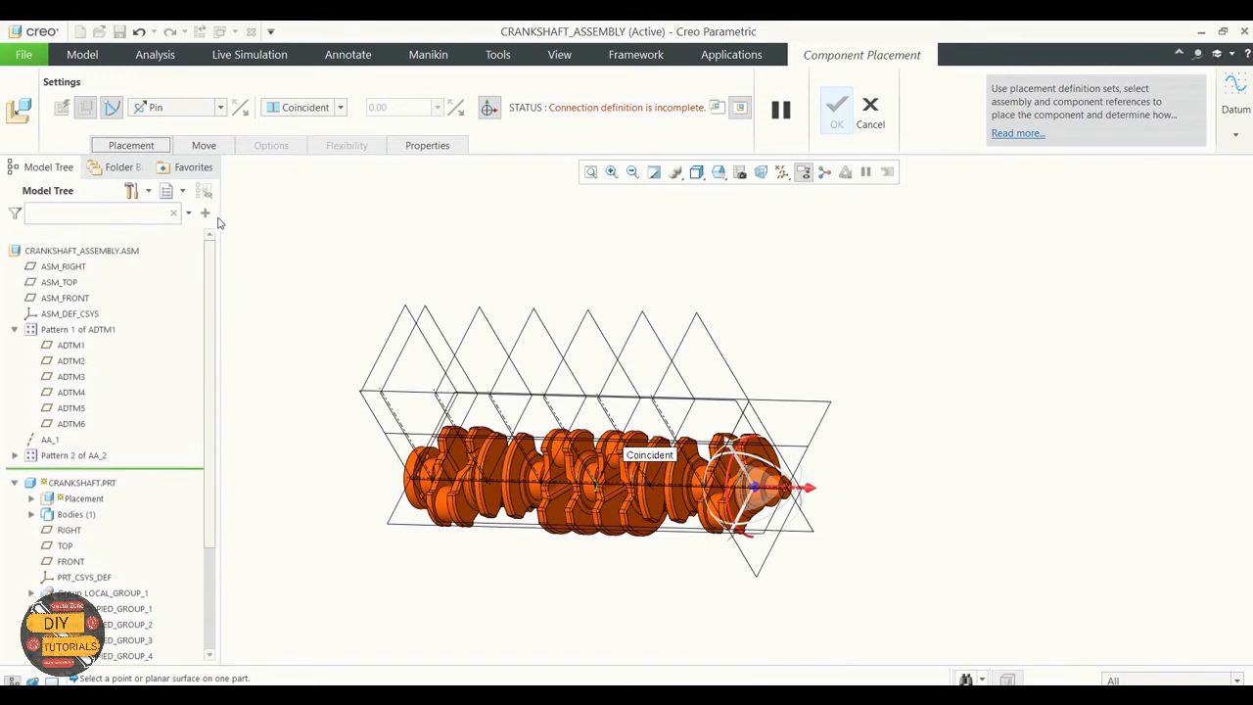
left_click(69, 254)
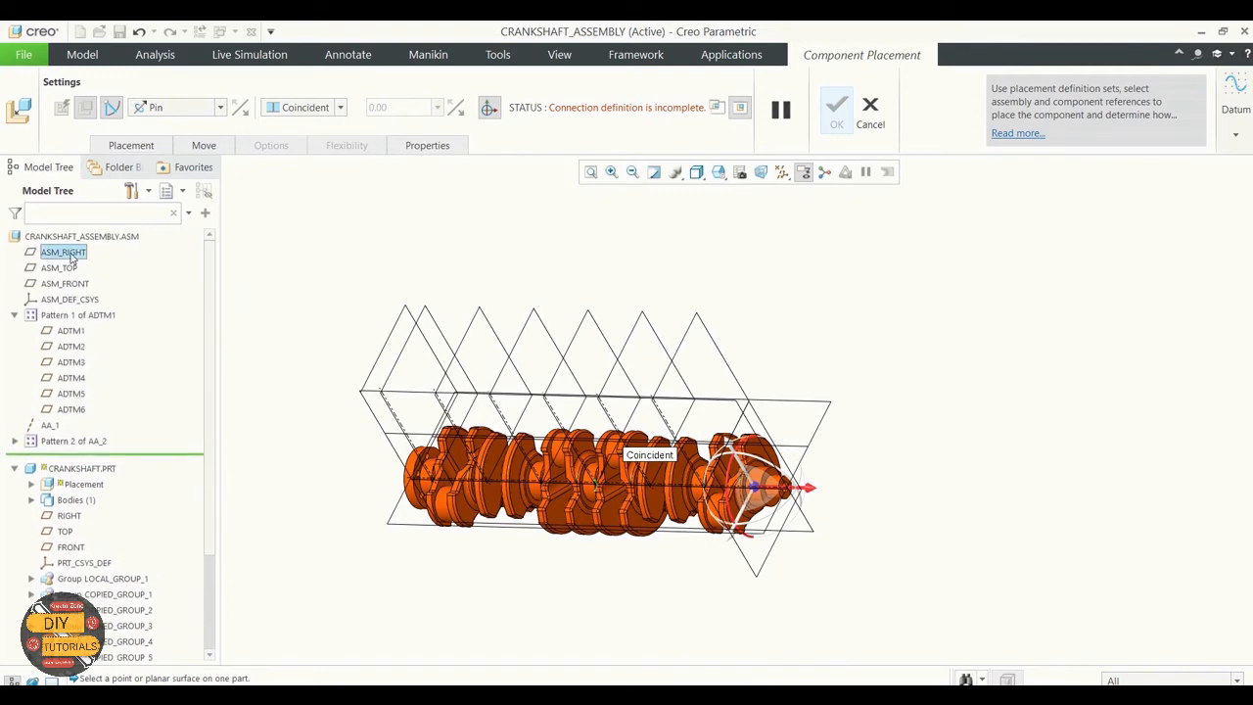
left_click(127, 144)
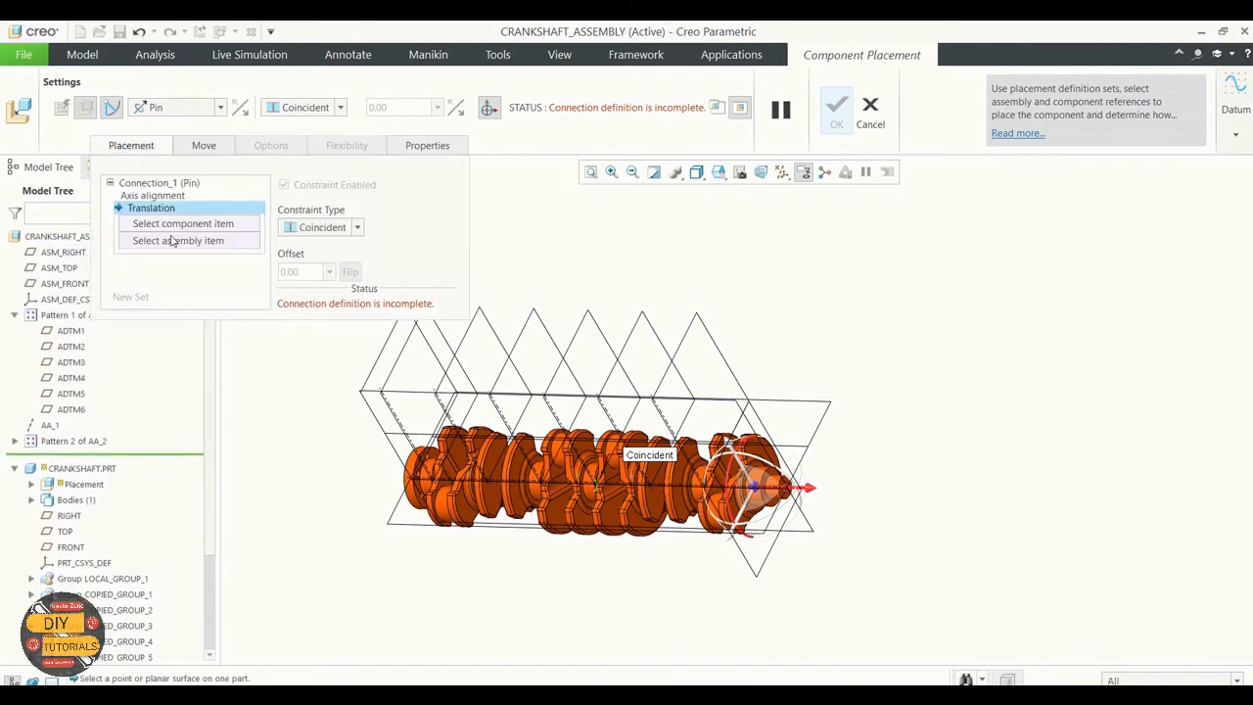
left_click(68, 254)
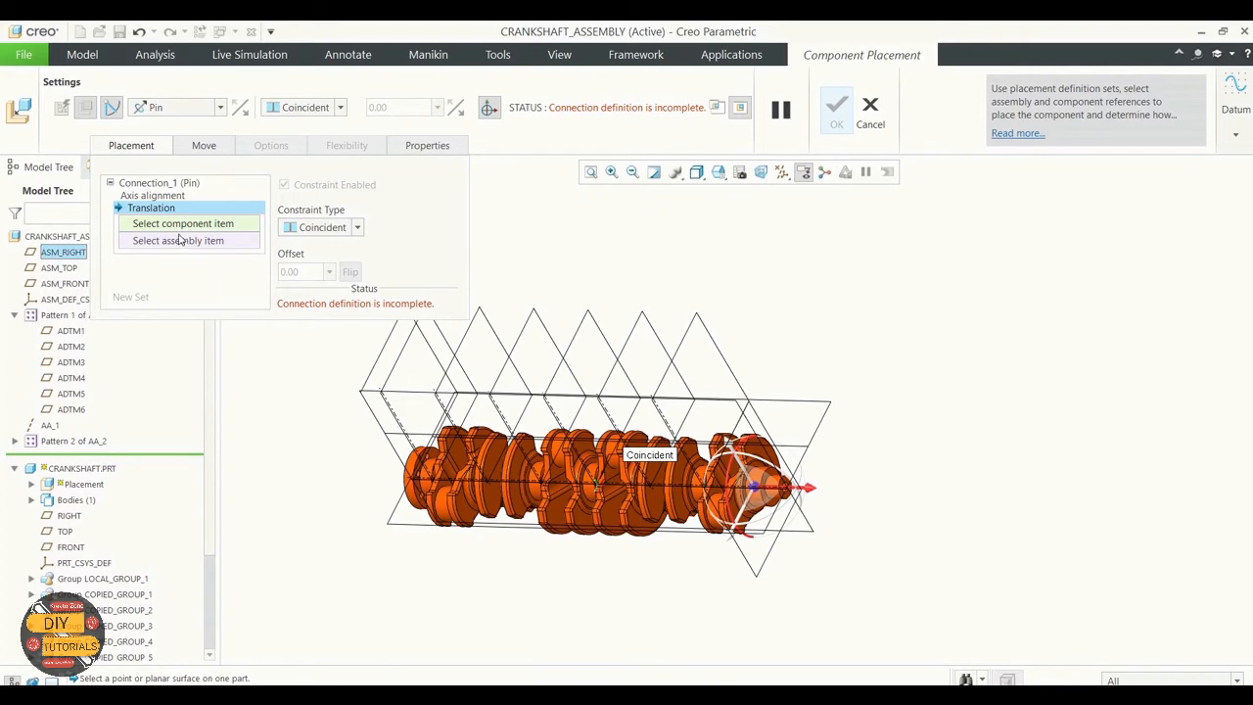
left_click(63, 252)
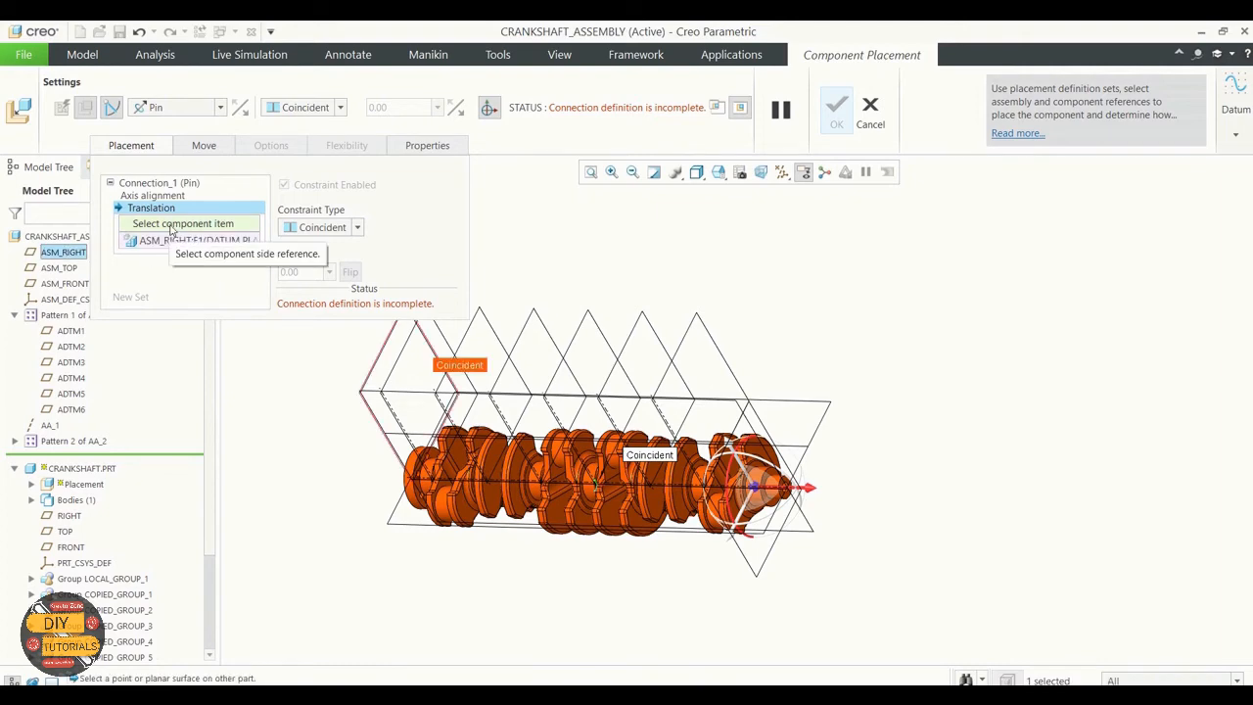
scroll(729, 440, "down", 6)
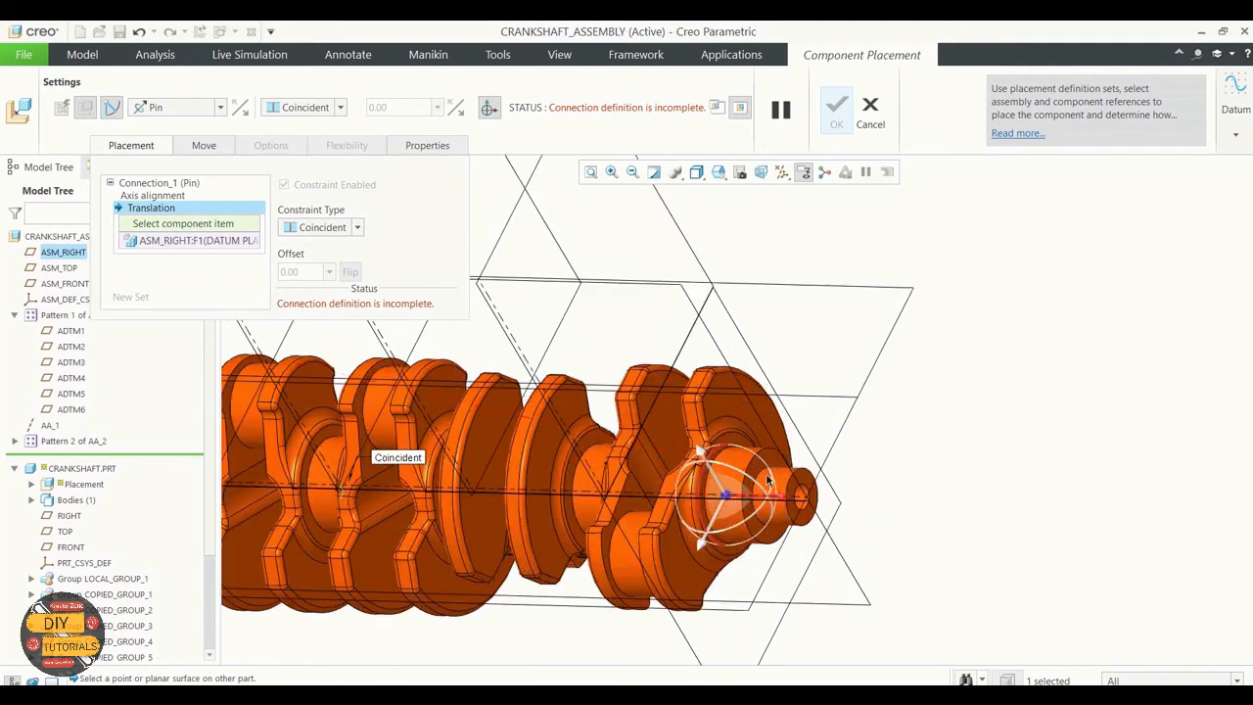
left_click(733, 447)
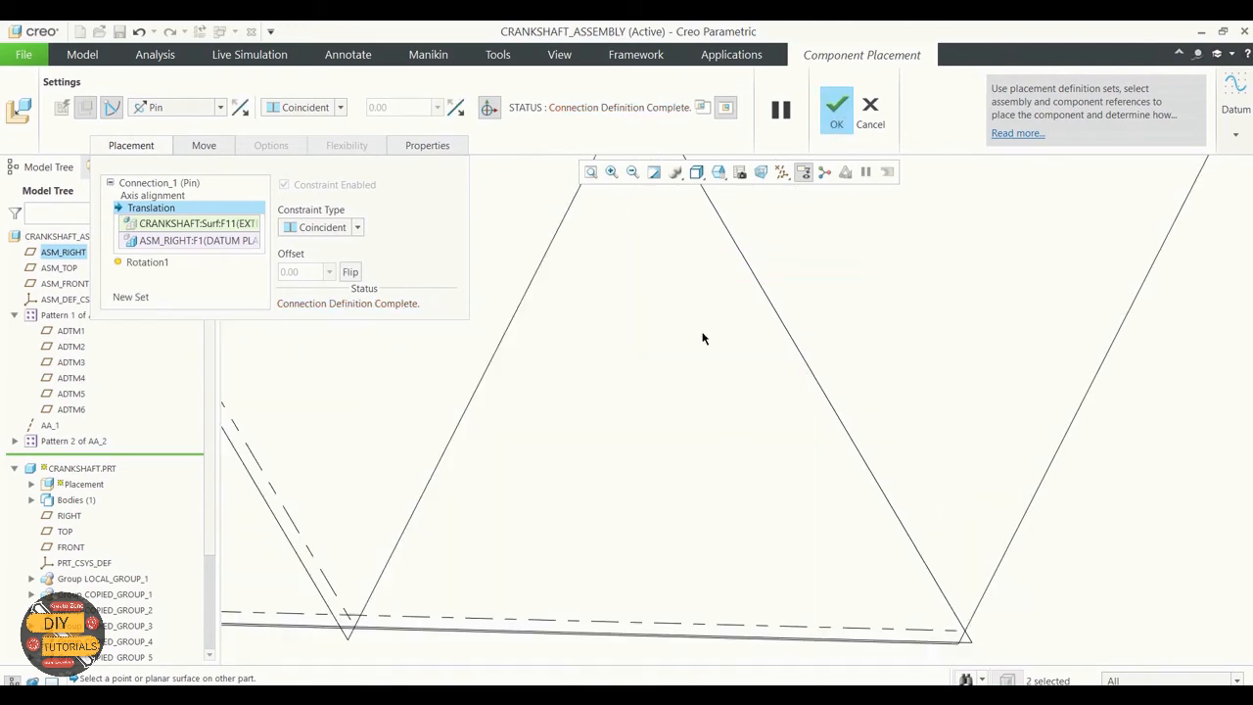
scroll(702, 338, "up", 6)
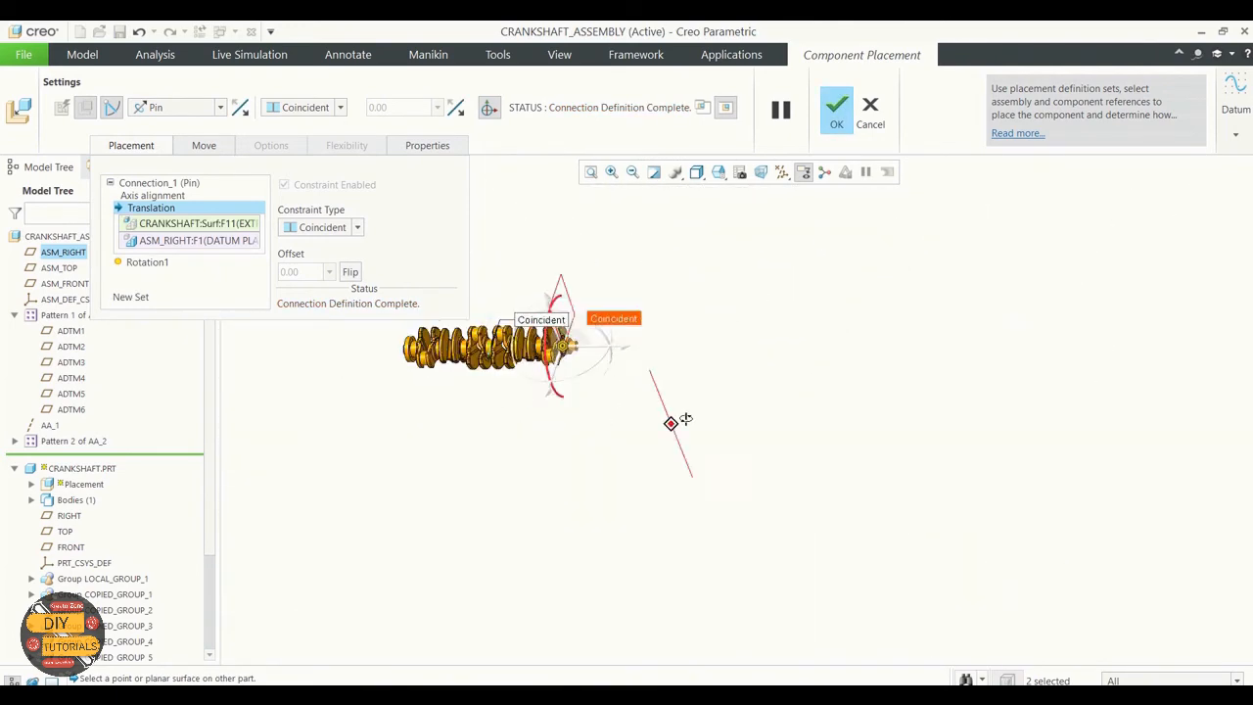
left_click(837, 123)
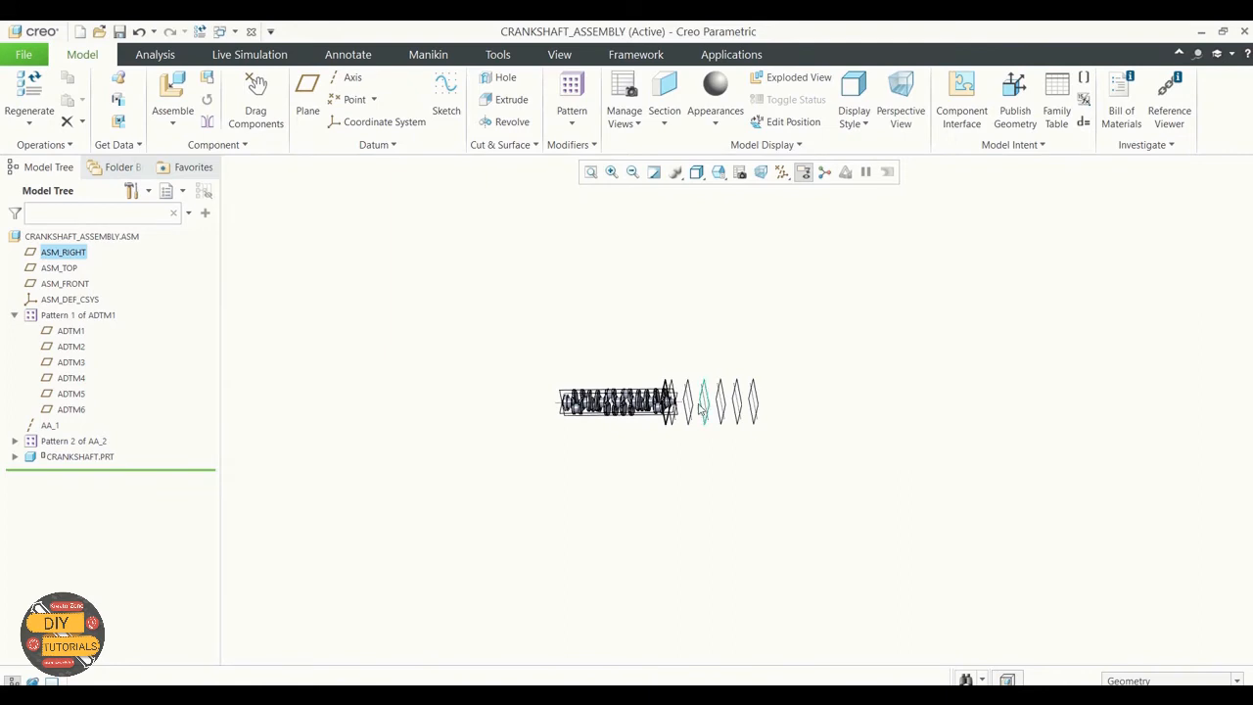
Step: Bring piston_assembly.asm from the Exercise 3 folder into the assembly and leave it placed without constraints
scroll(675, 415, "down", 3)
scroll(674, 414, "down", 3)
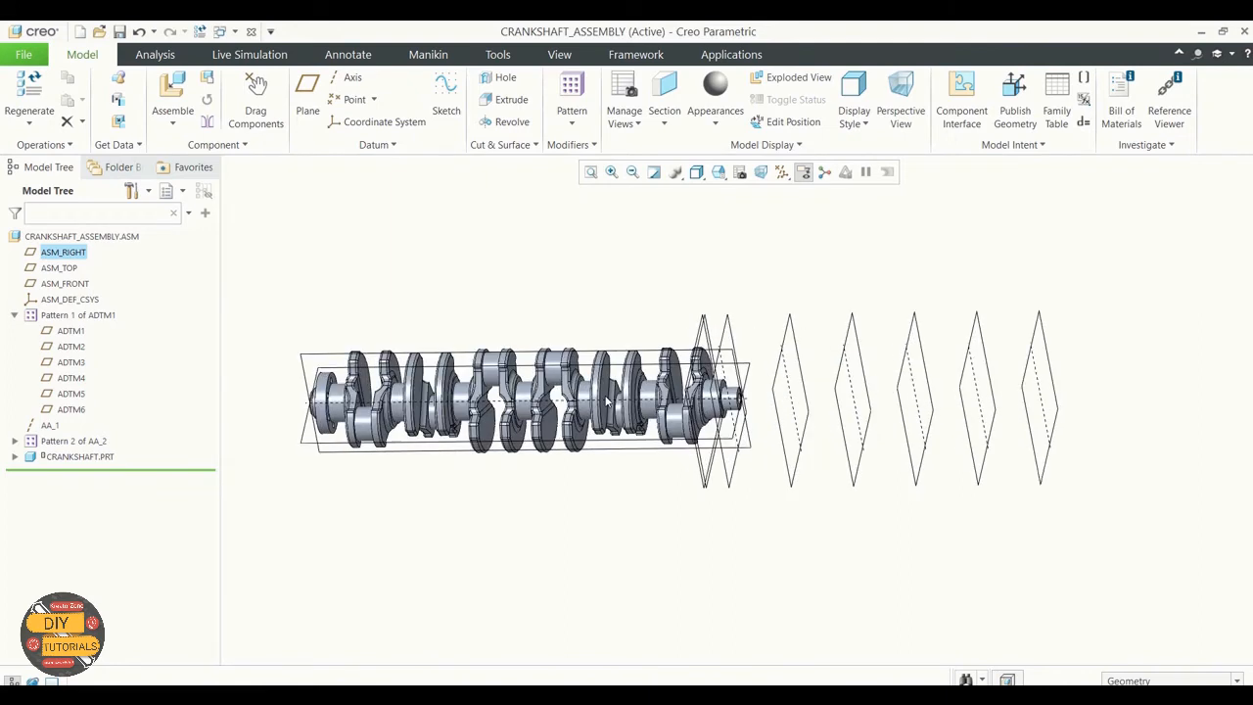
left_click(172, 98)
left_click(475, 339)
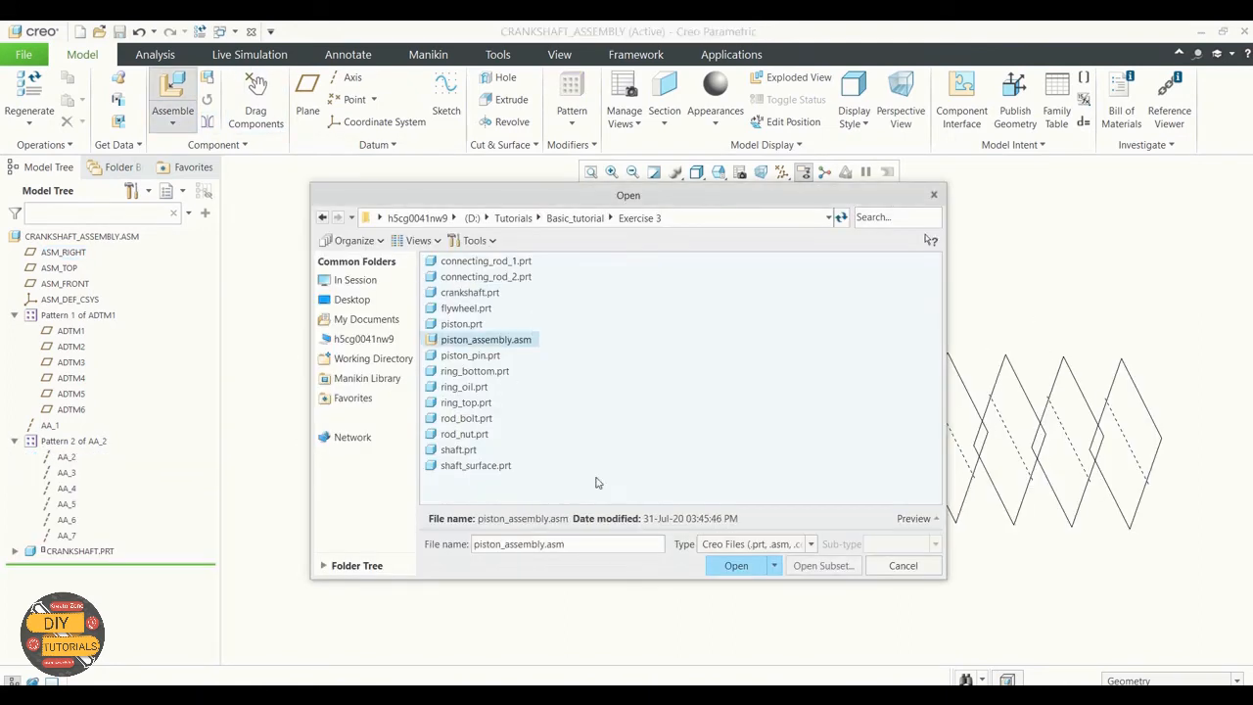
left_click(735, 566)
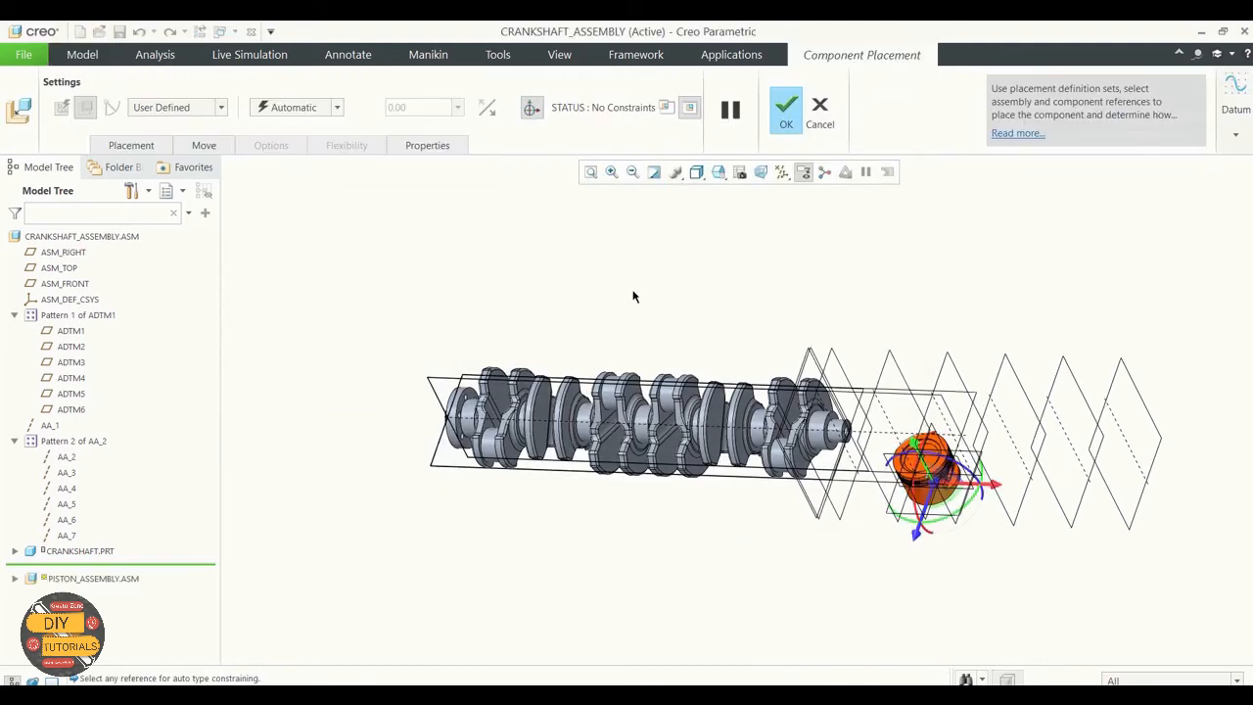
left_click(787, 116)
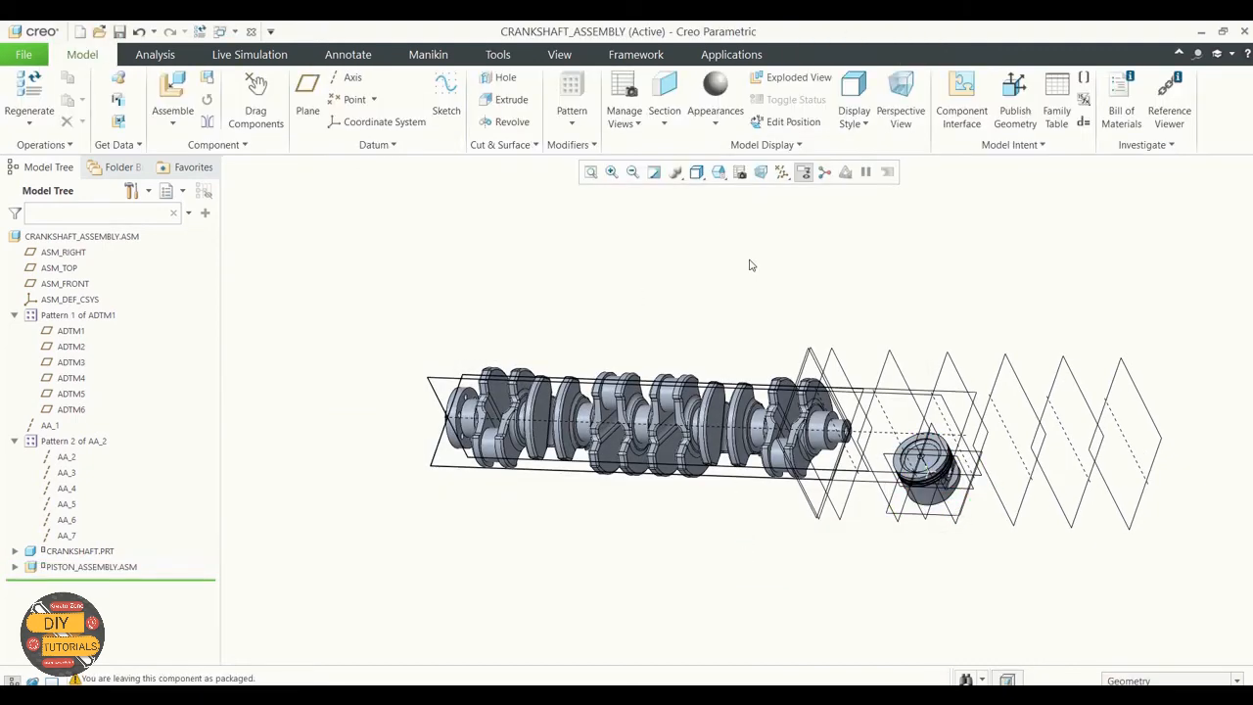
Step: Redefine the crankshaft's placement and flip its Translation constraint so the shaft runs along the patterned datum planes
left_click(82, 552)
right_click(82, 554)
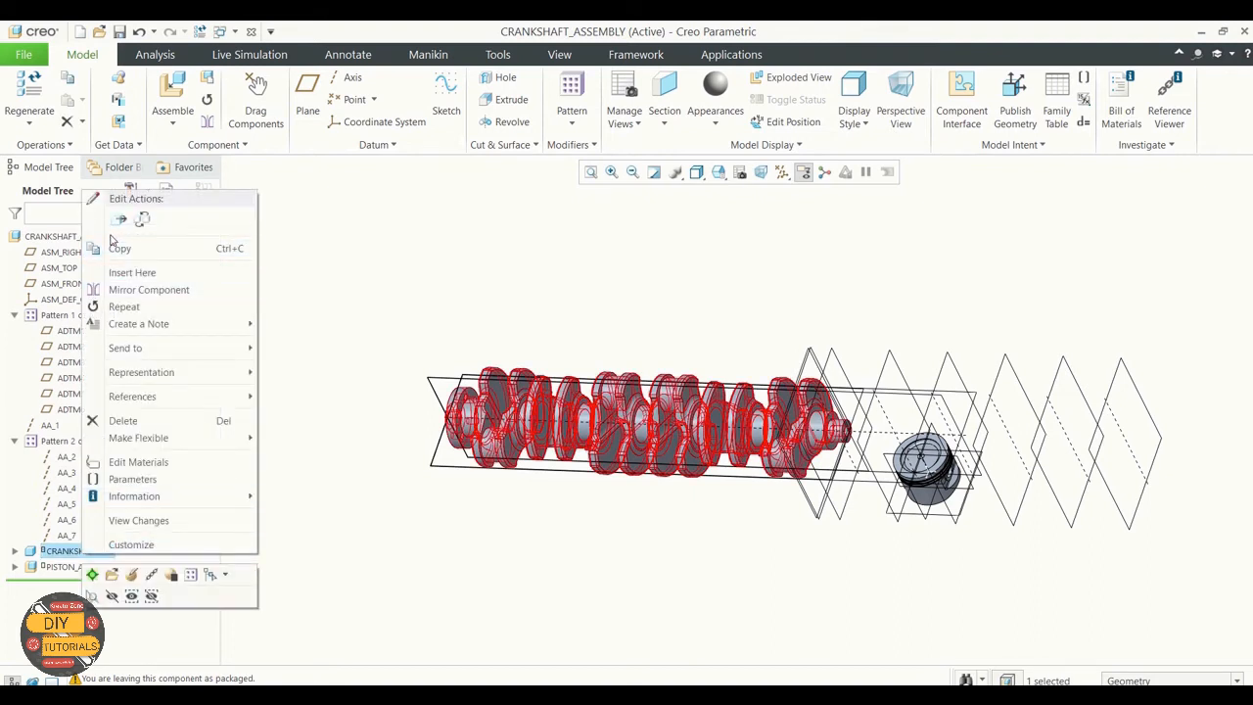
left_click(131, 574)
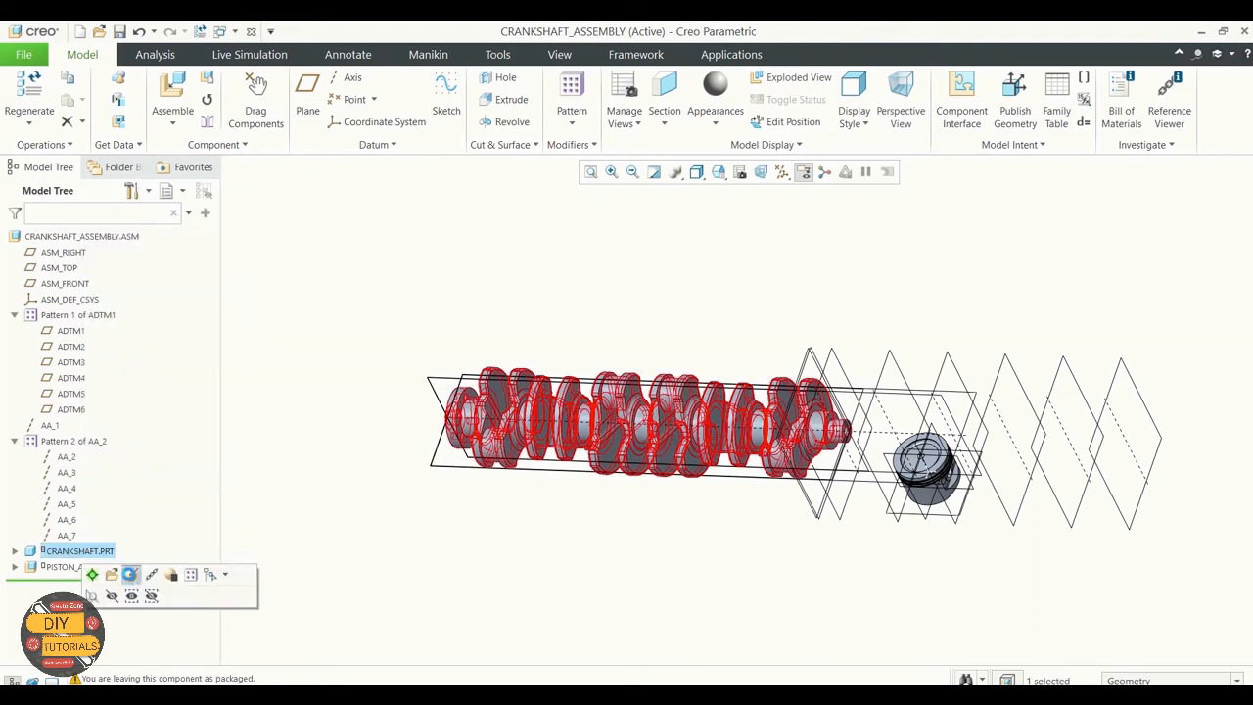
left_click(131, 145)
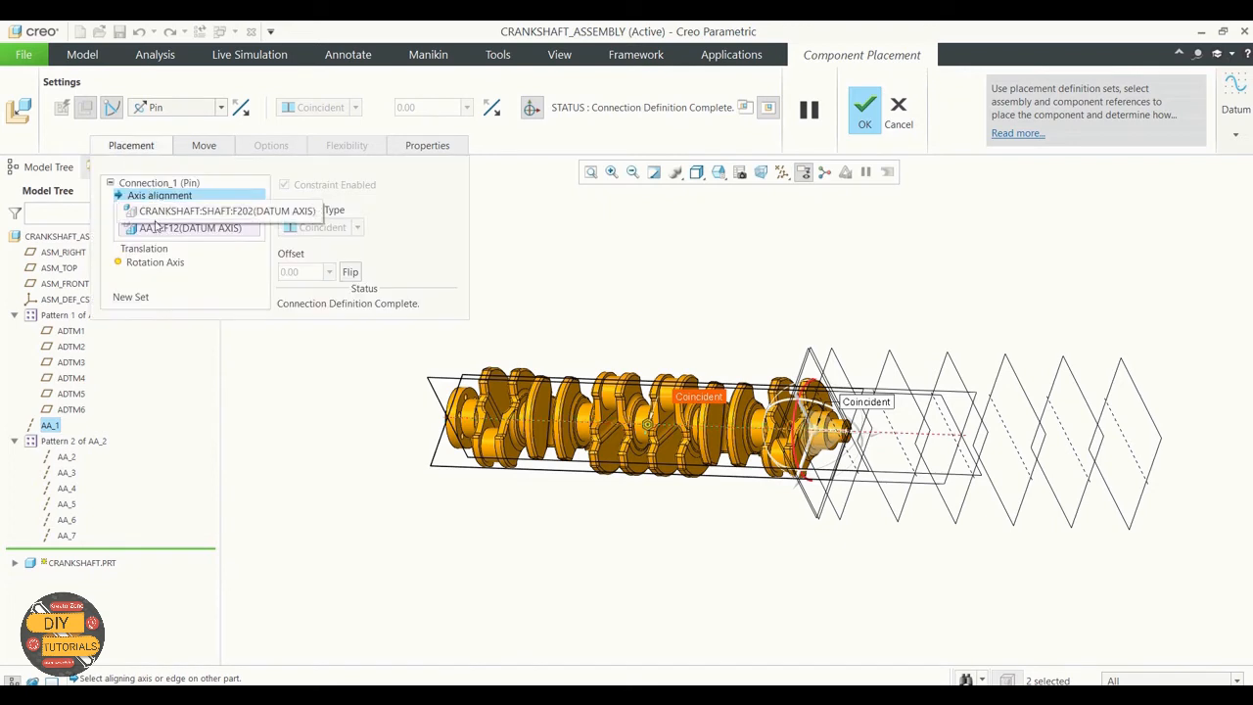
left_click(146, 249)
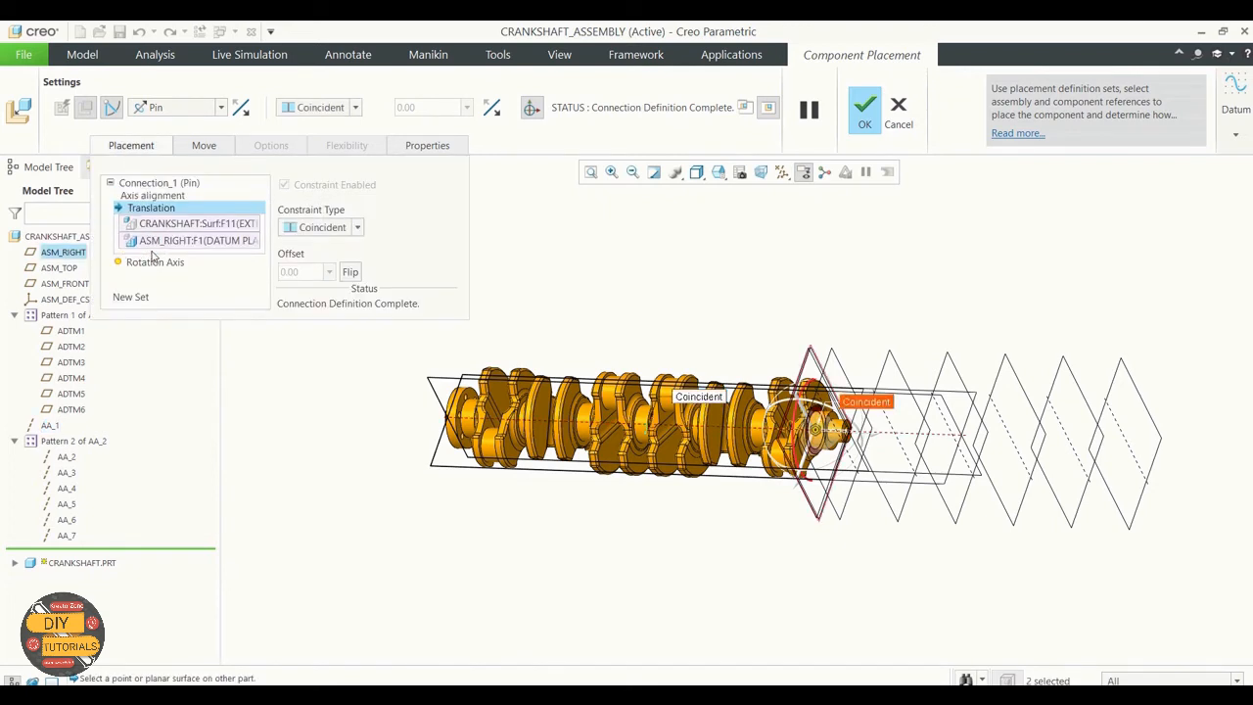
left_click(351, 272)
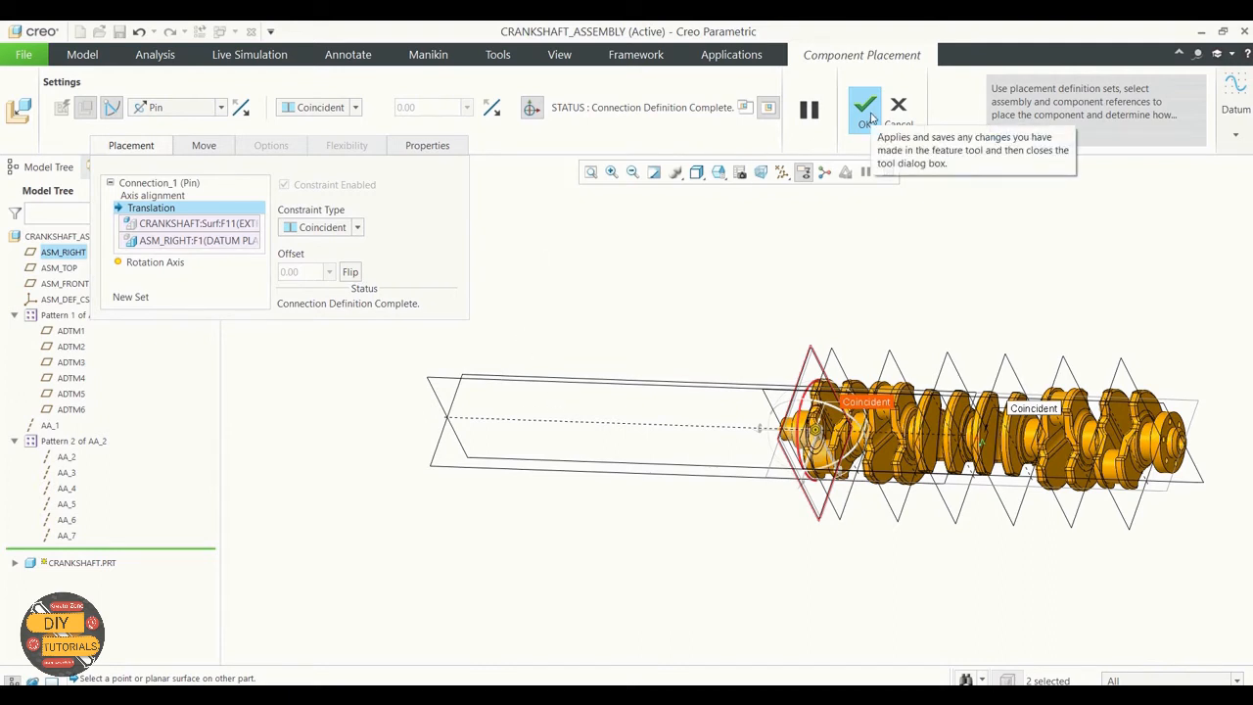
middle_click_drag(797, 264, 846, 299)
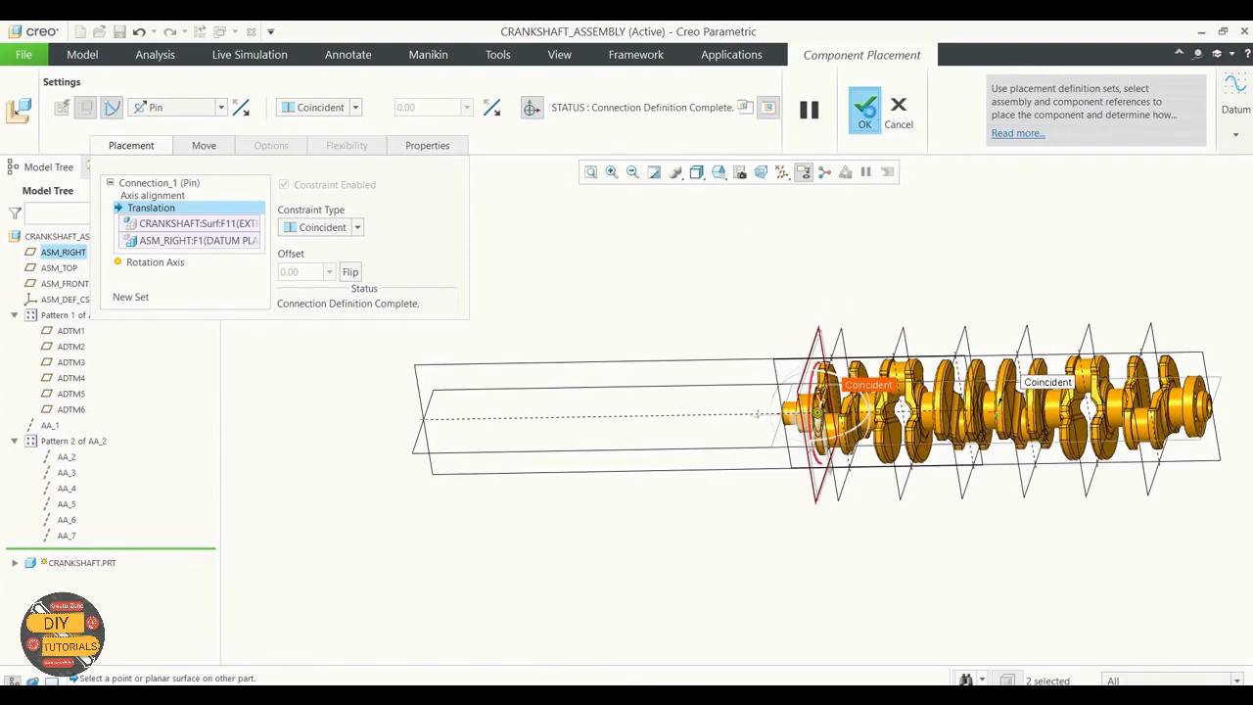
left_click(864, 110)
scroll(753, 278, "down", 4)
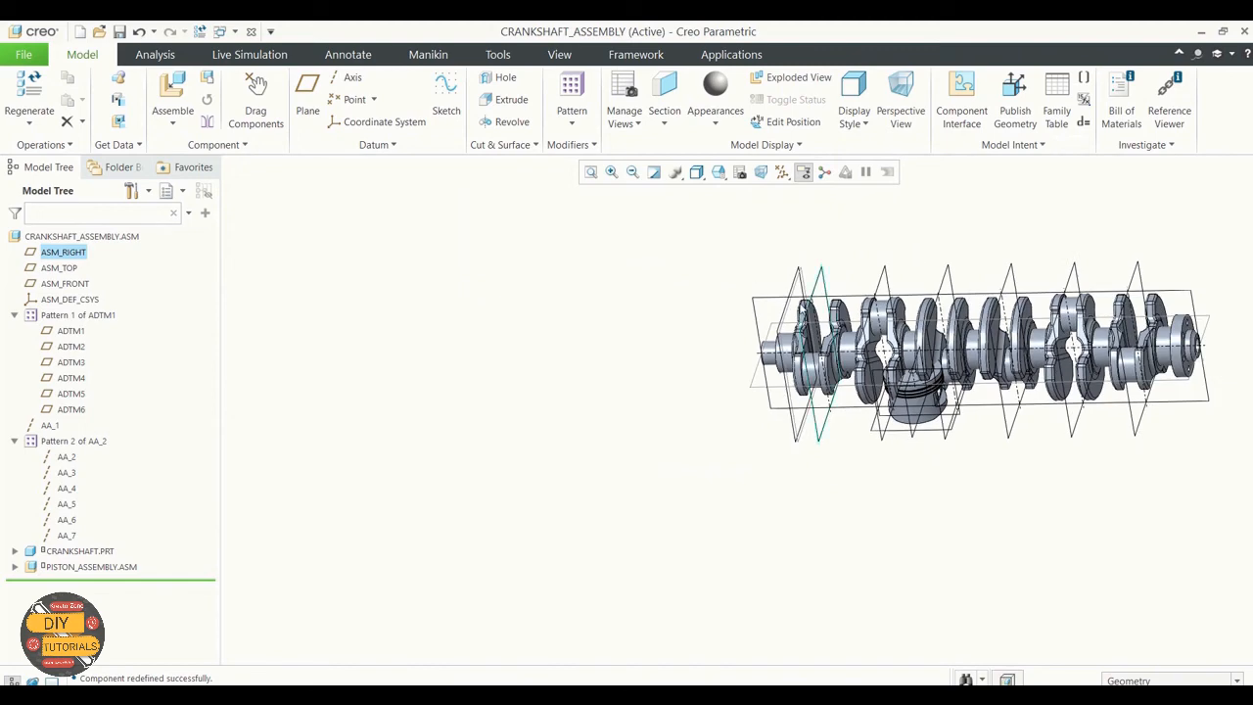
scroll(1076, 283, "up", 2)
scroll(1055, 261, "up", 2)
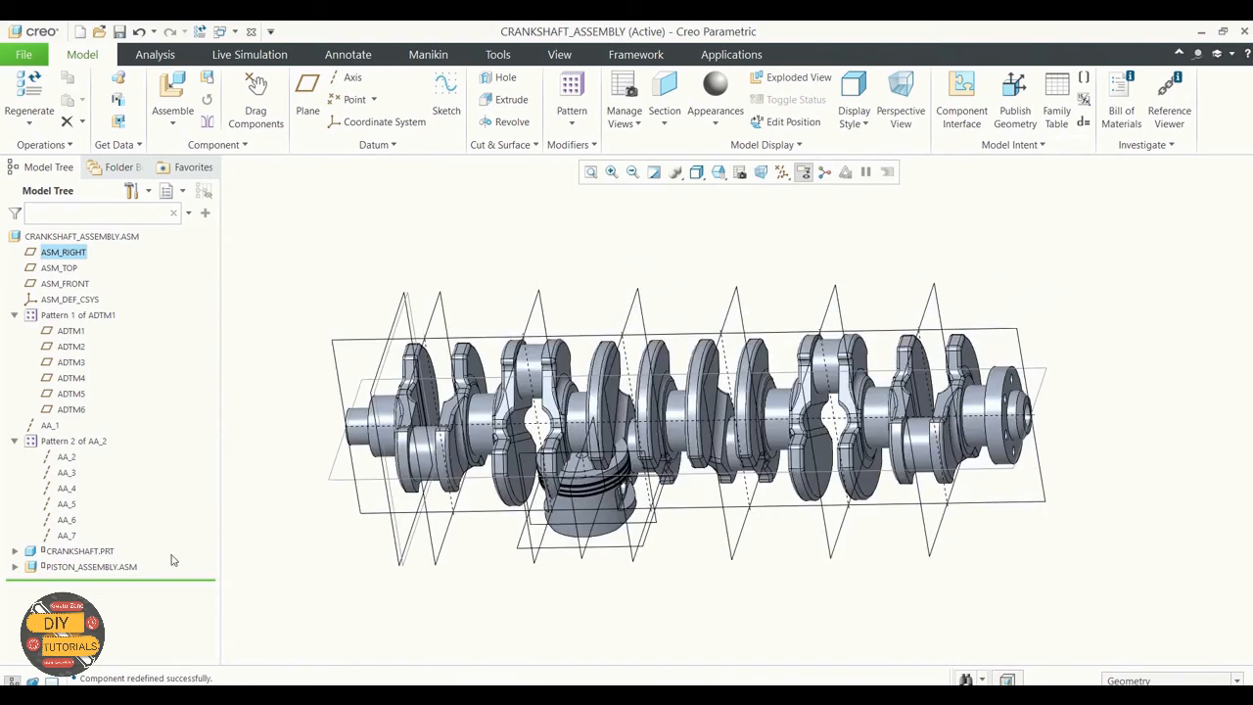
Step: Redefine the piston assembly's placement and move it with the 3D dragger to above the narrow end of the crankshaft
left_click(95, 567)
right_click(95, 567)
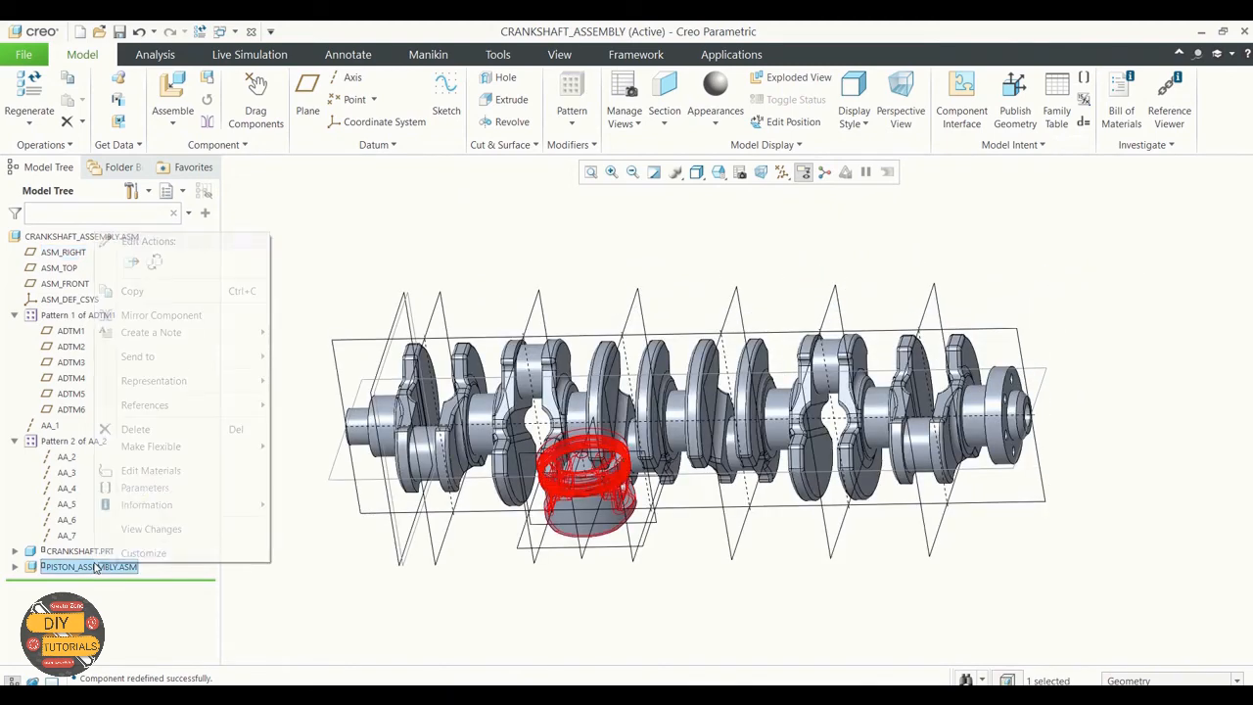
left_click(143, 584)
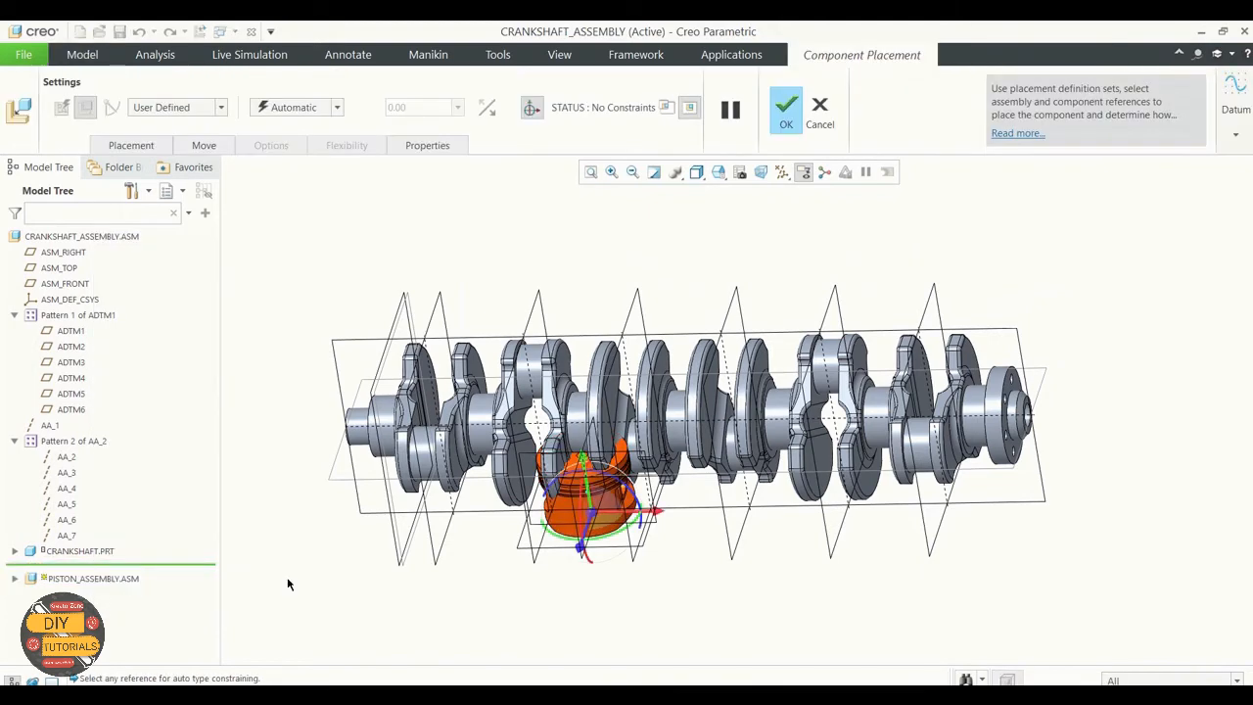
left_click_drag(585, 459, 538, 184)
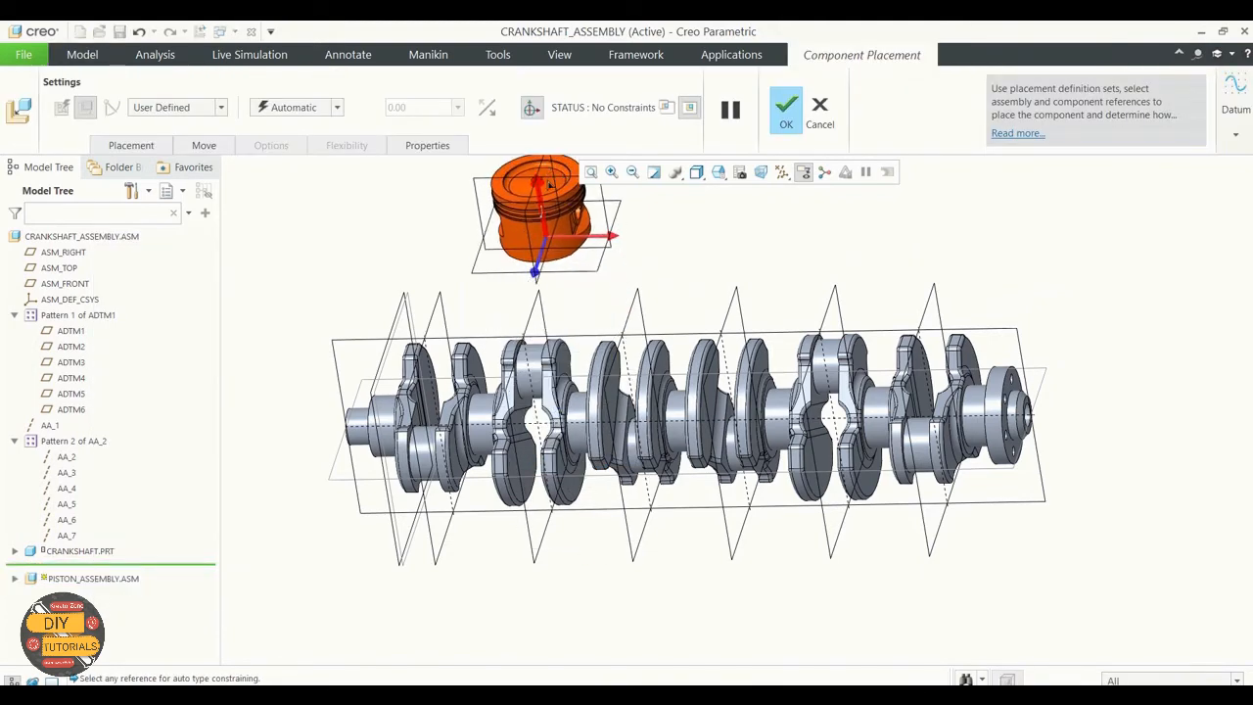
left_click_drag(609, 236, 471, 237)
Step: Align the piston's vertical axis with assembly axis AA_2 and convert the placement to a Slider connection
scroll(389, 199, "down", 4)
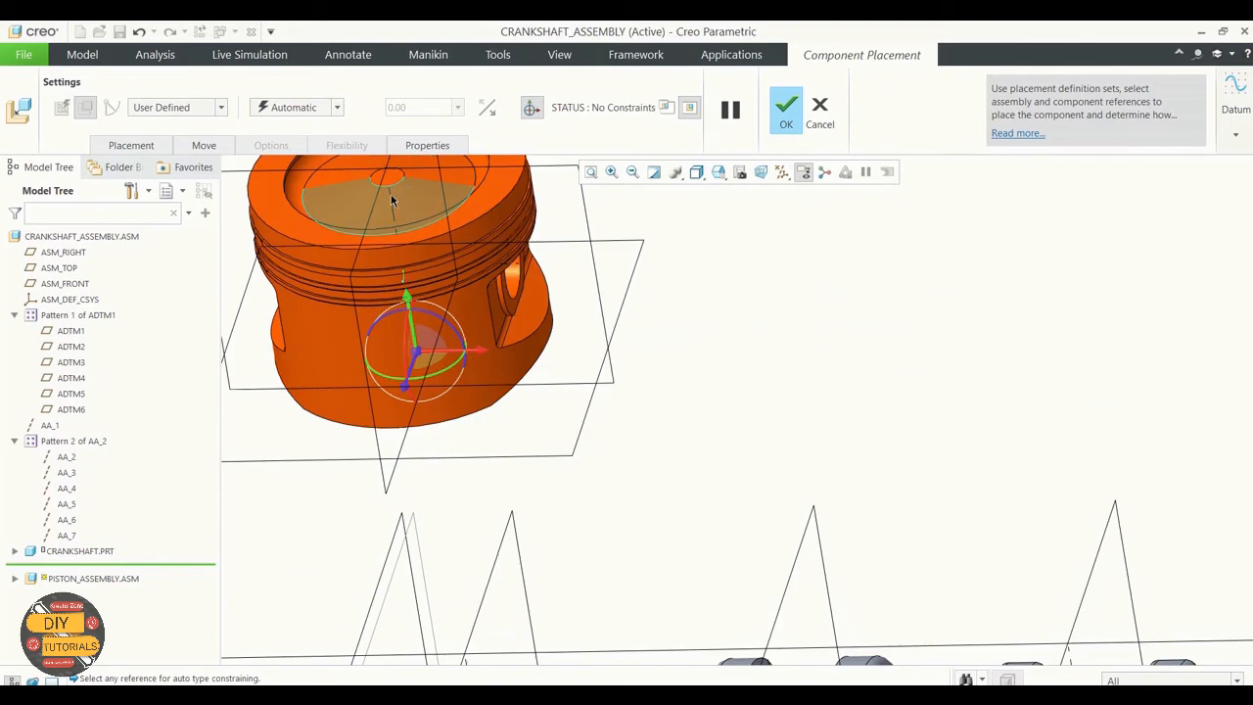
scroll(608, 257, "up", 3)
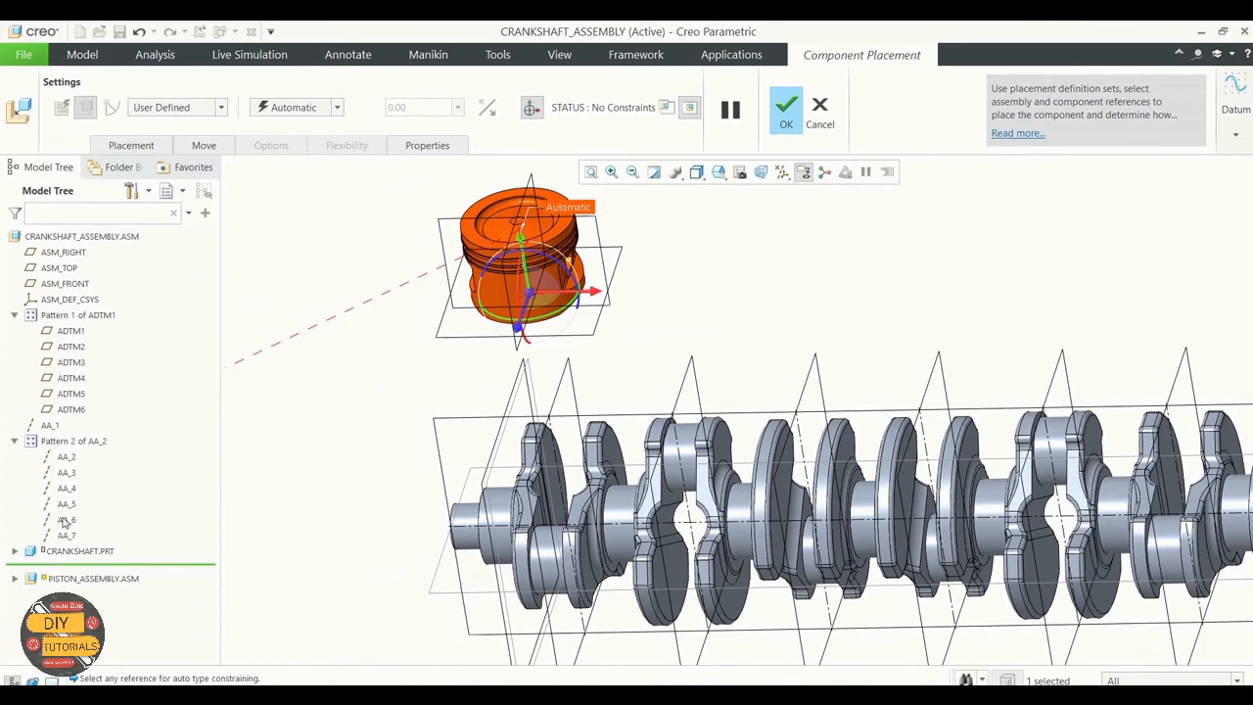
left_click(66, 457)
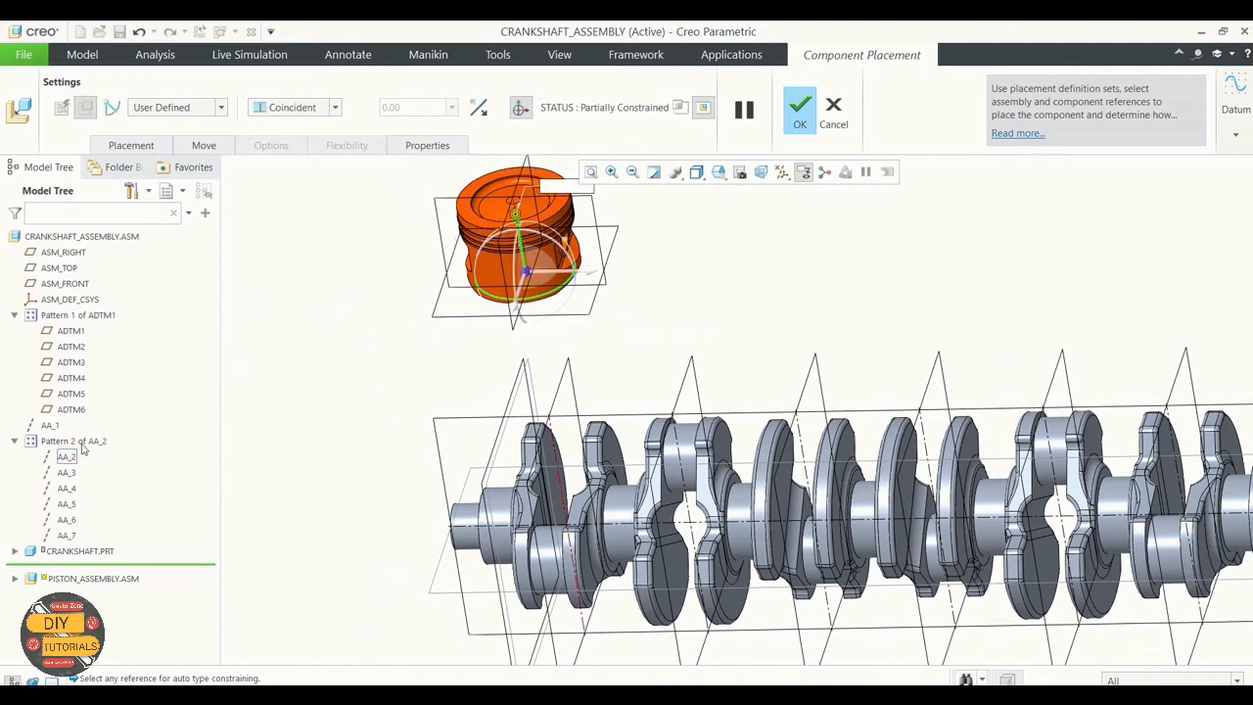
left_click(221, 107)
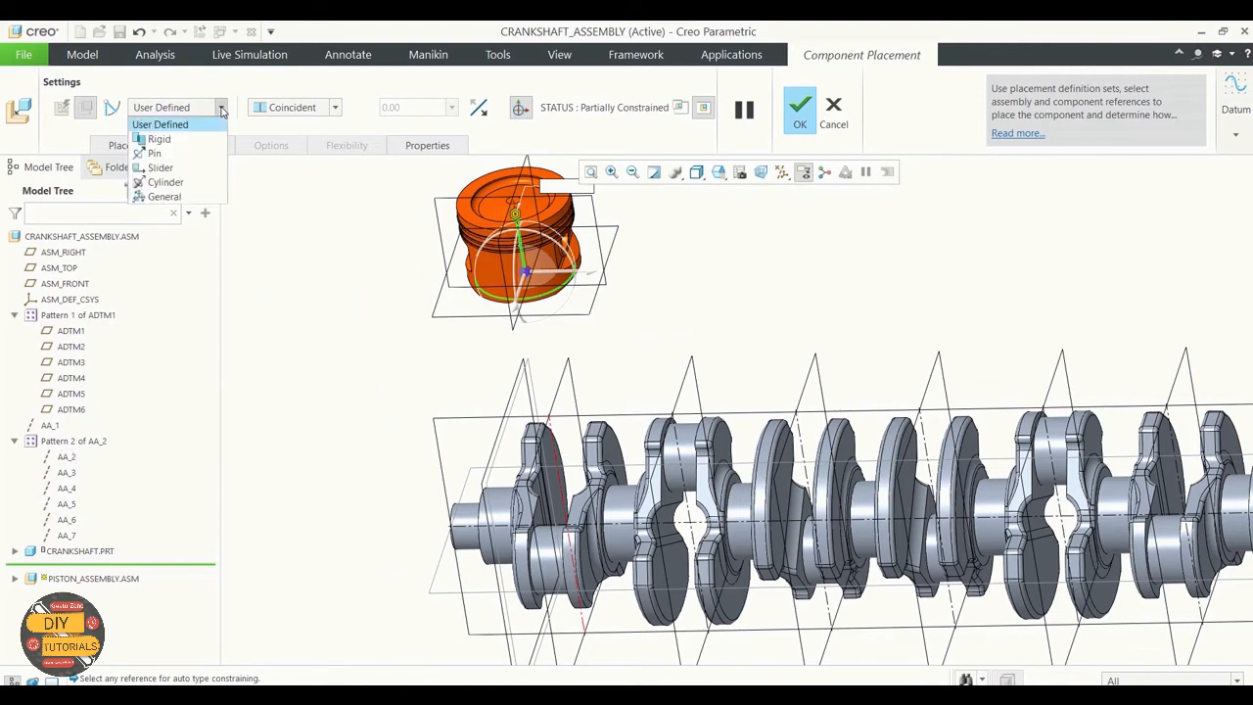
left_click(189, 168)
left_click(133, 145)
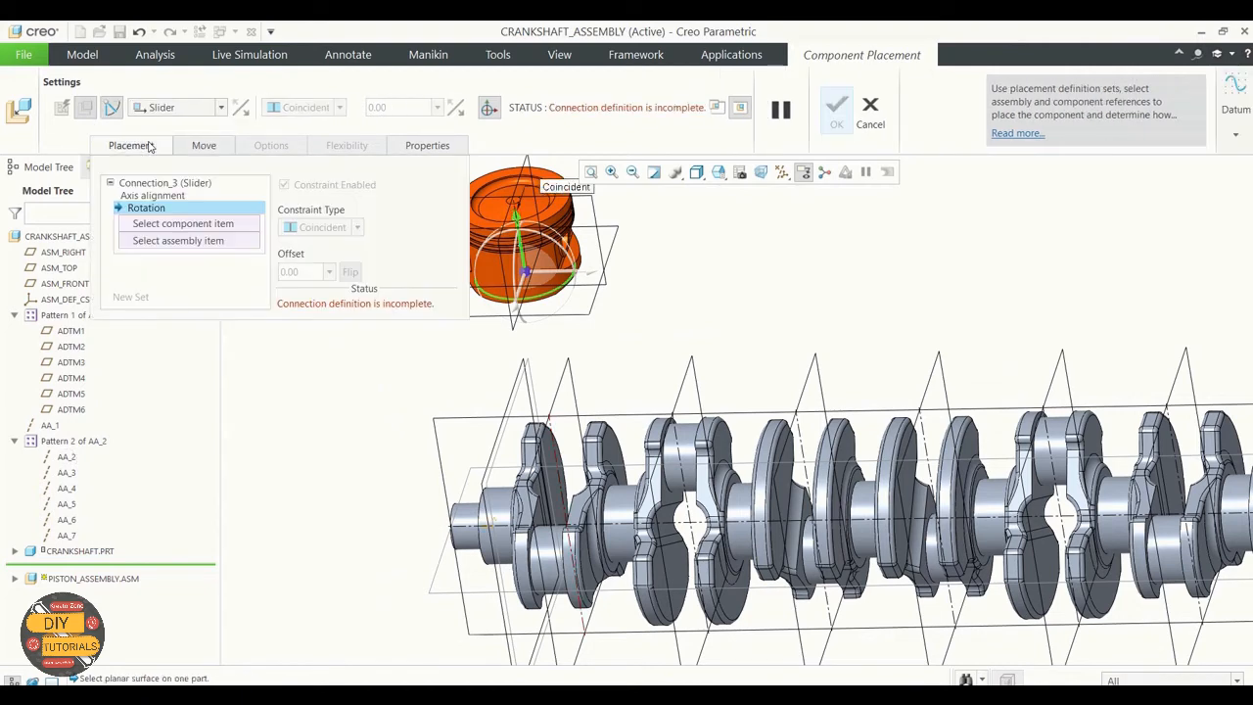
left_click(162, 195)
left_click(151, 246)
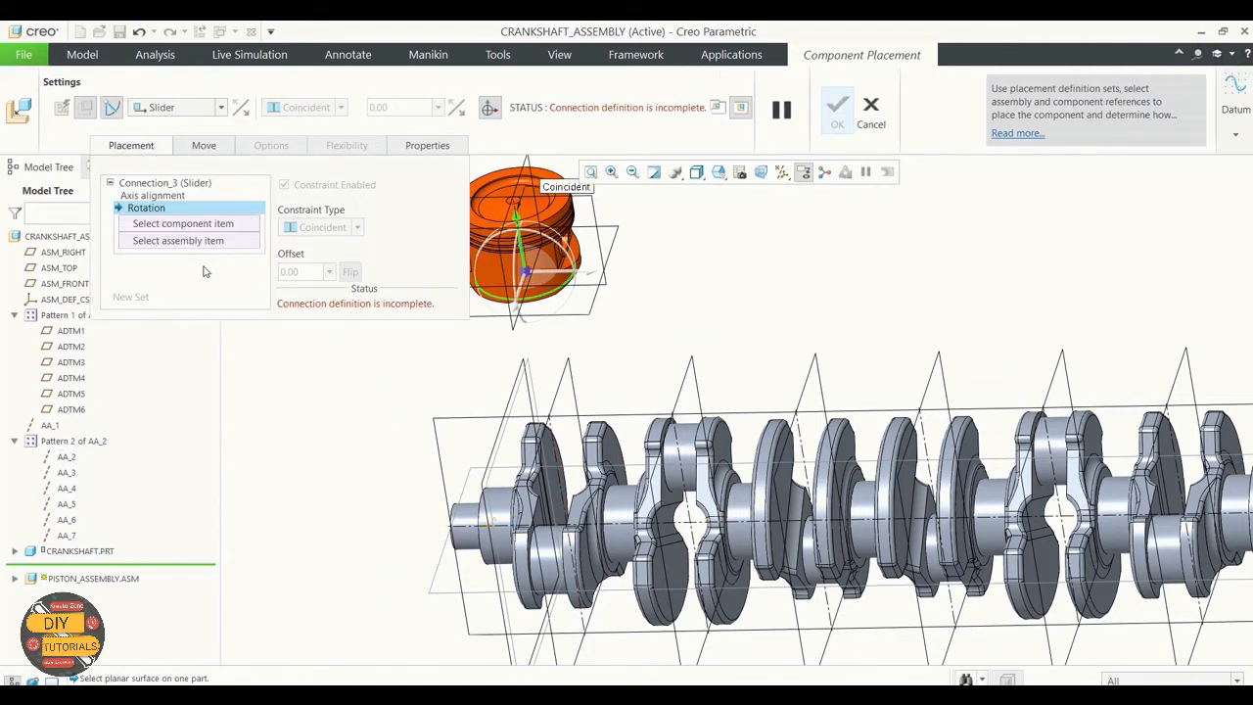
Step: Complete the piston's Slider connection by setting its Rotation references to the piston assembly's ASM_RIGHT plane and datum plane ADTM1
left_click(177, 226)
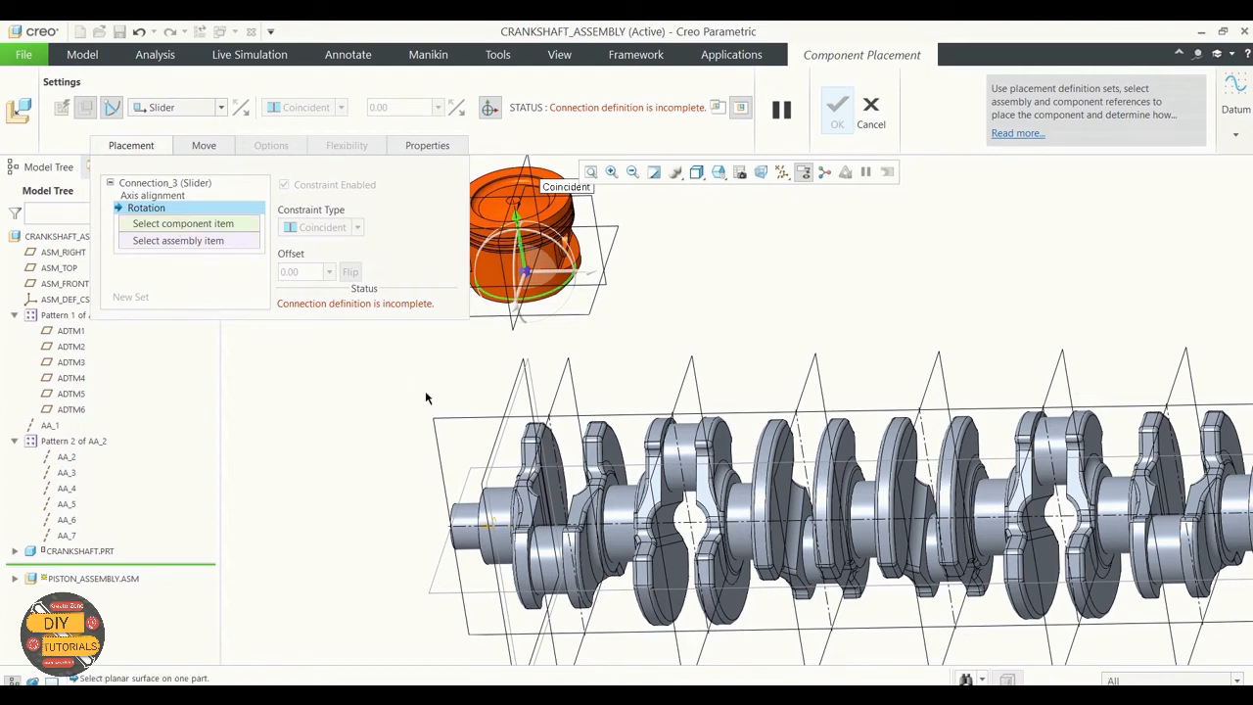
scroll(425, 398, "down", 5)
scroll(524, 323, "up", 3)
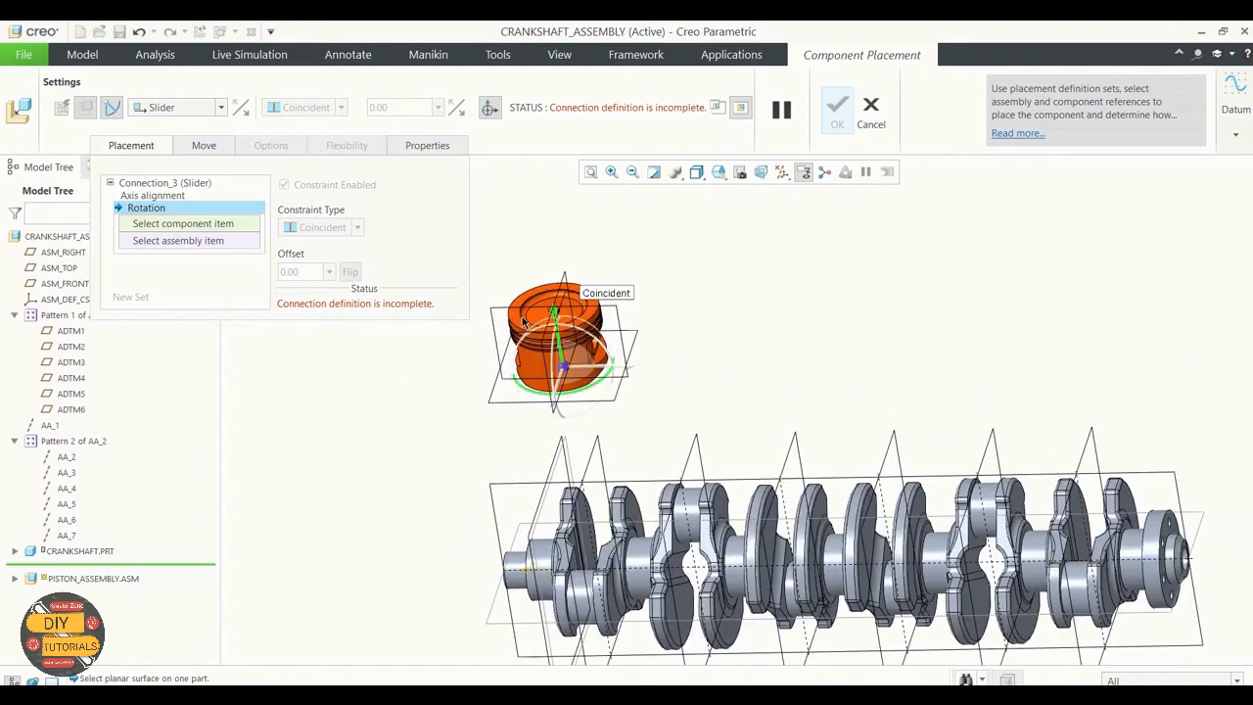
left_click(16, 578)
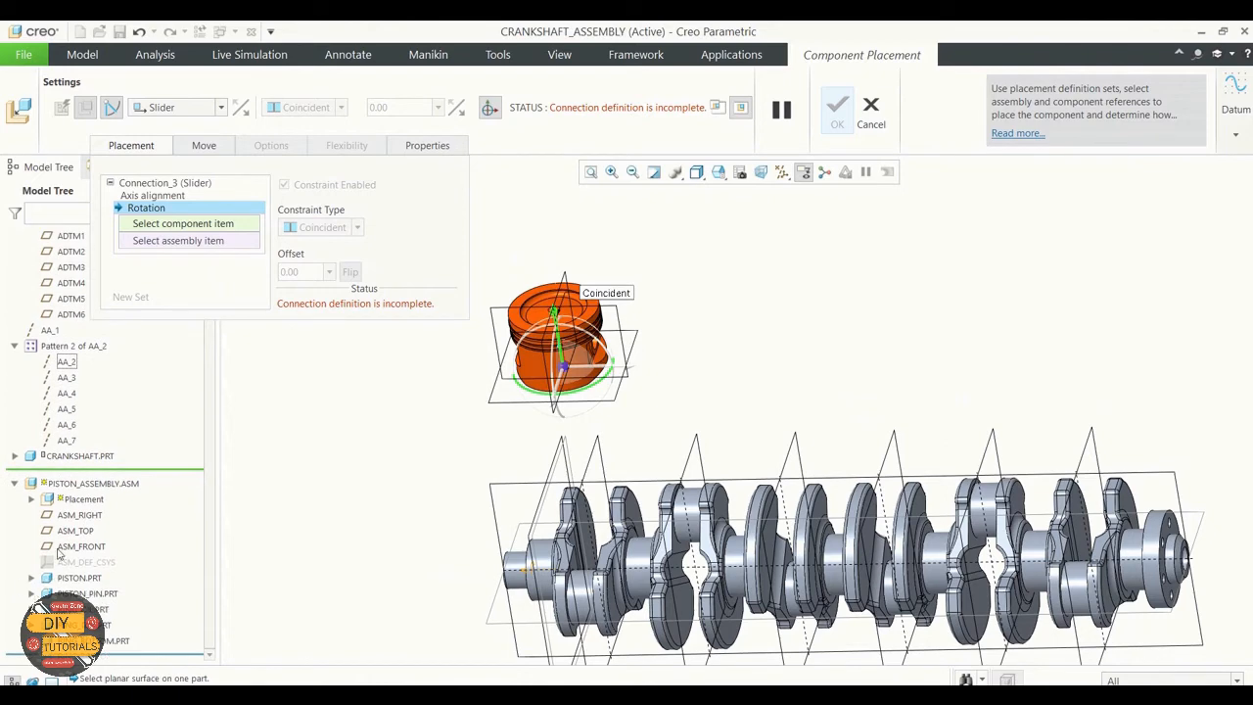
left_click(81, 515)
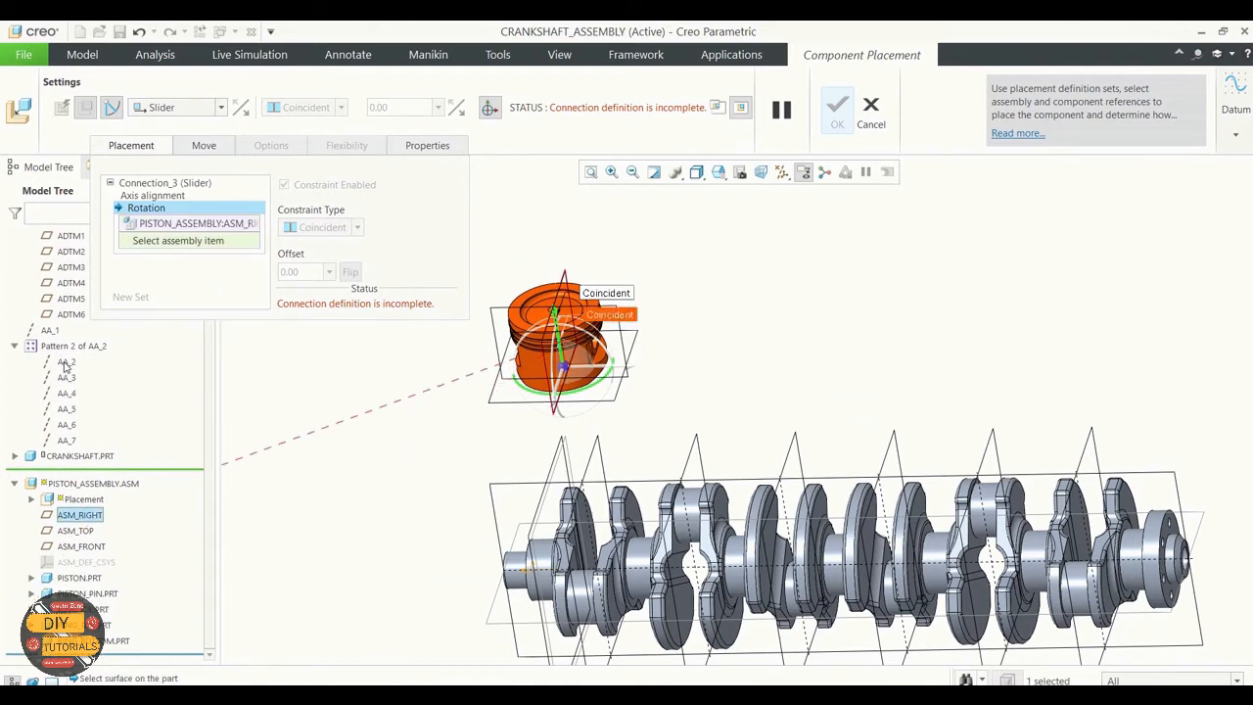
scroll(63, 369, "up", 1)
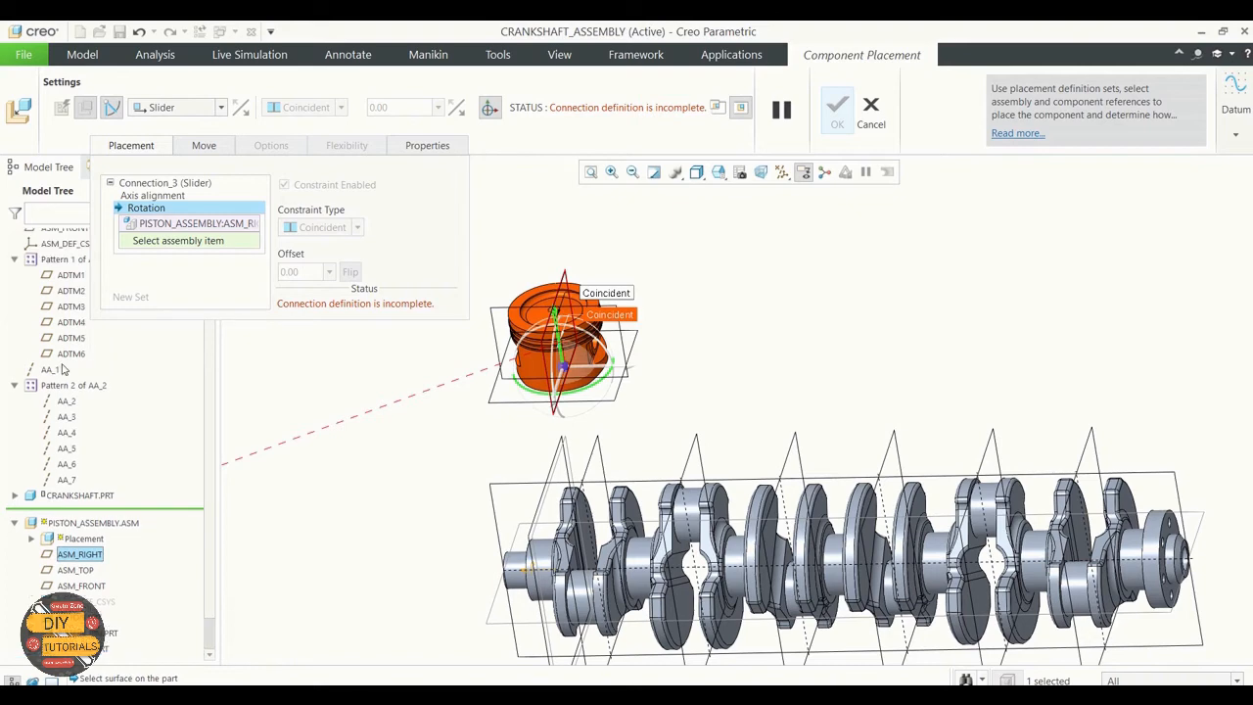
left_click(71, 280)
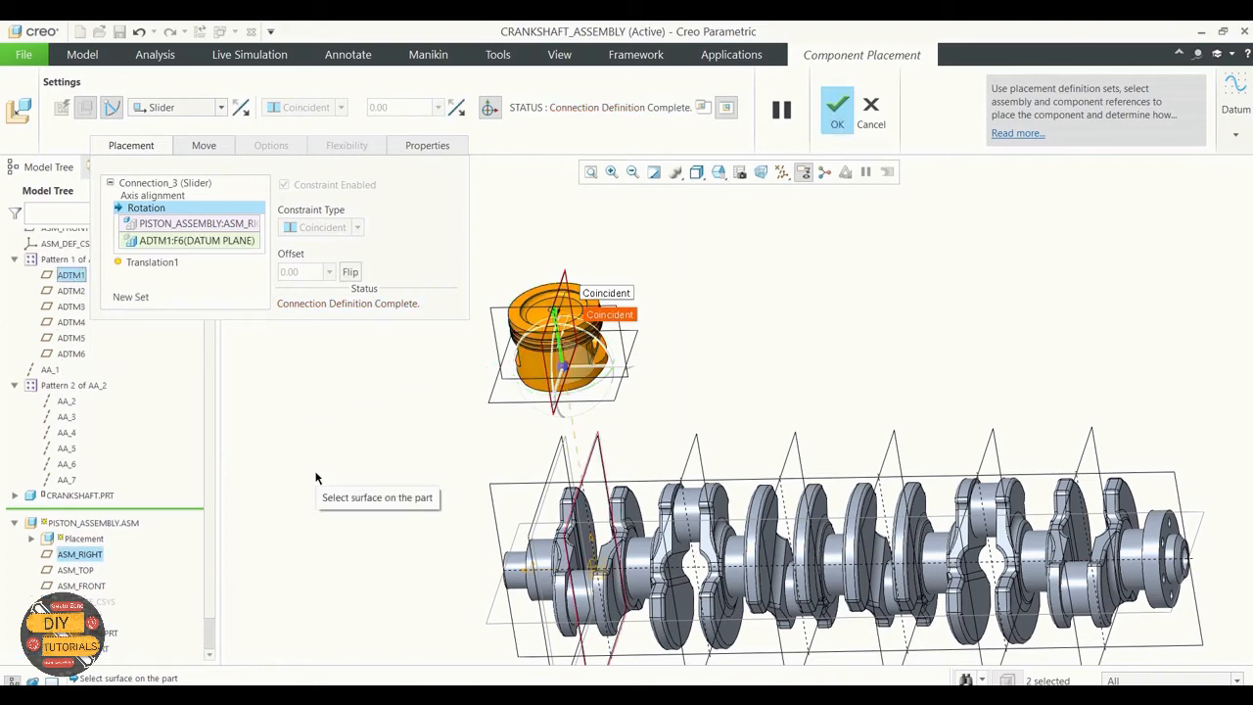
left_click(837, 110)
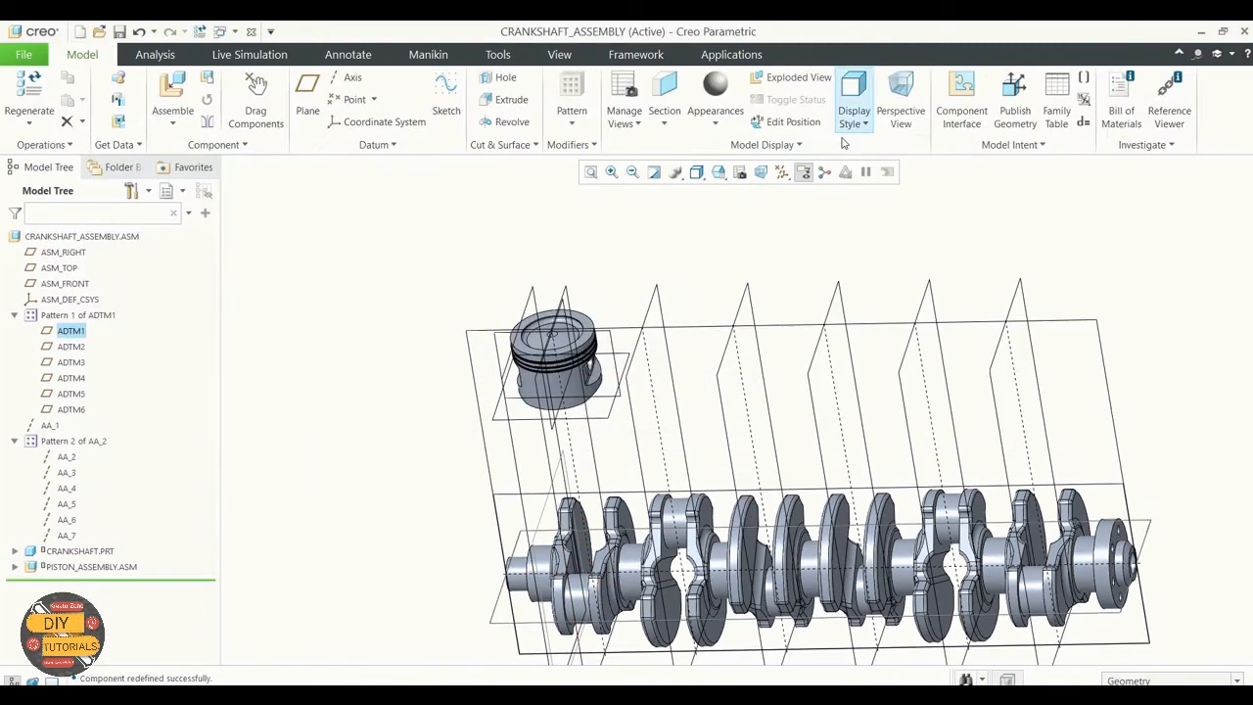
Step: Start repeating the piston assembly with both assembly references, axis AA_2 and plane ADTM1, set to vary for each new occurrence
scroll(544, 263, "up", 3)
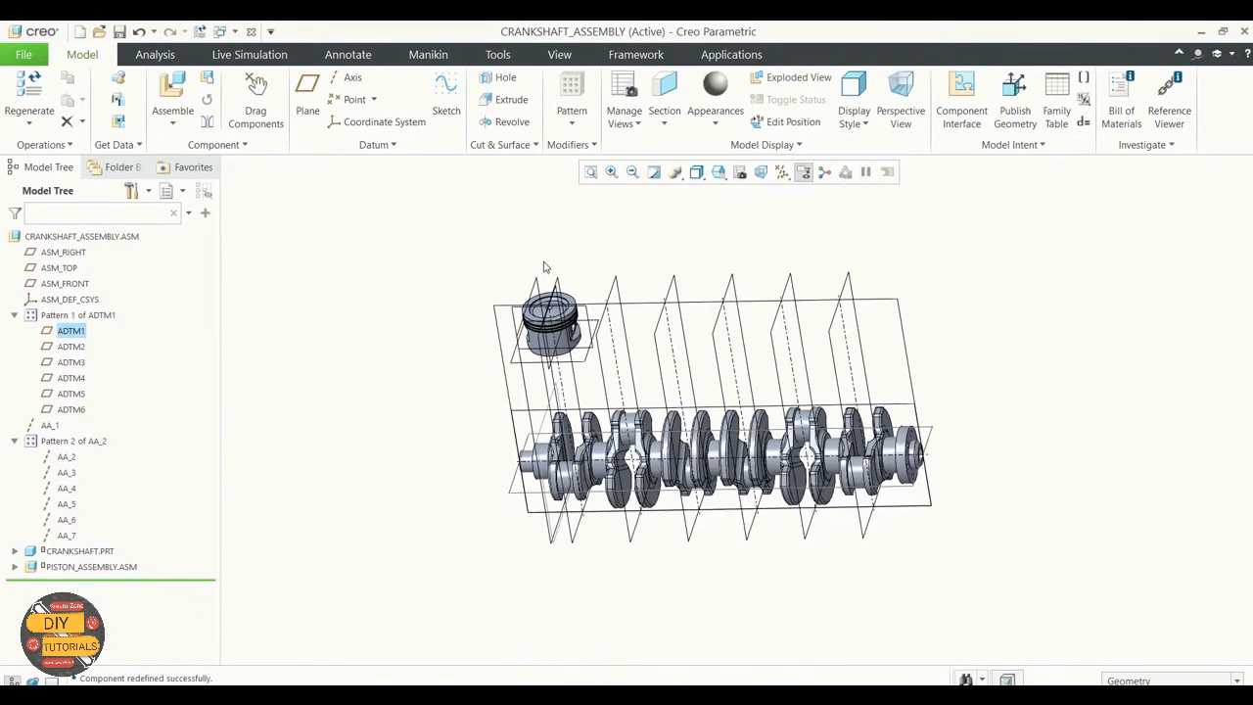
left_click(93, 566)
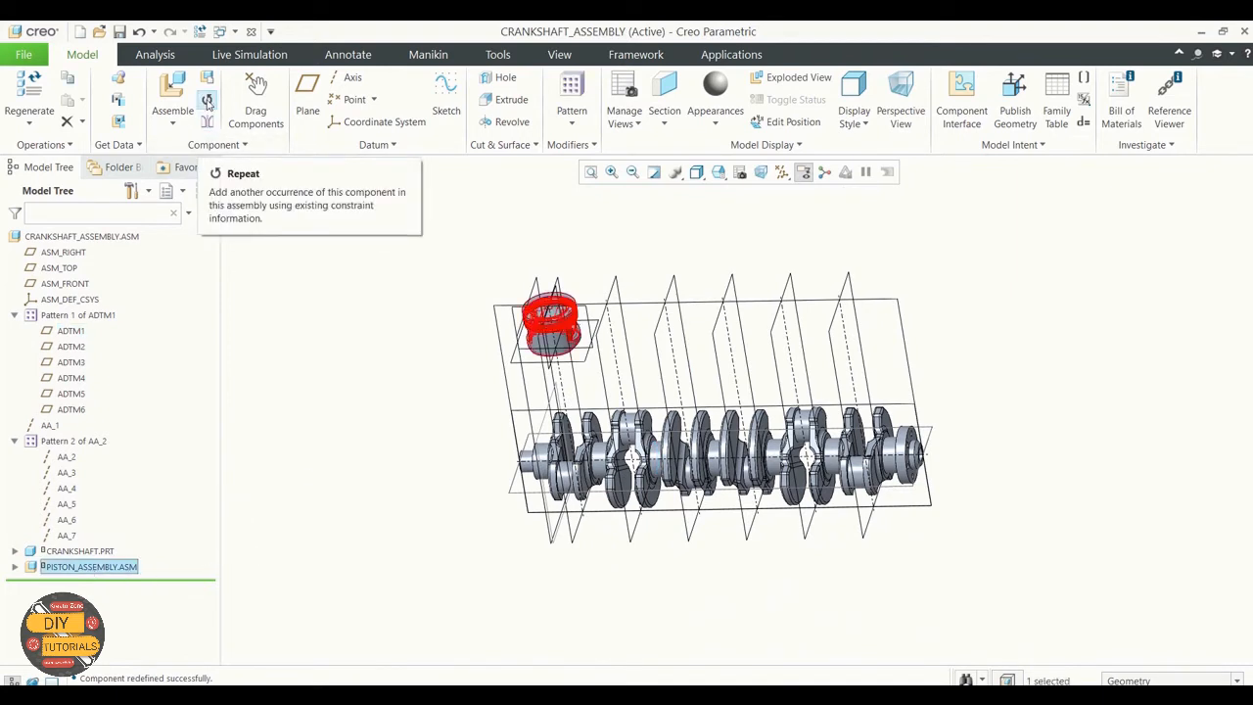
left_click(206, 102)
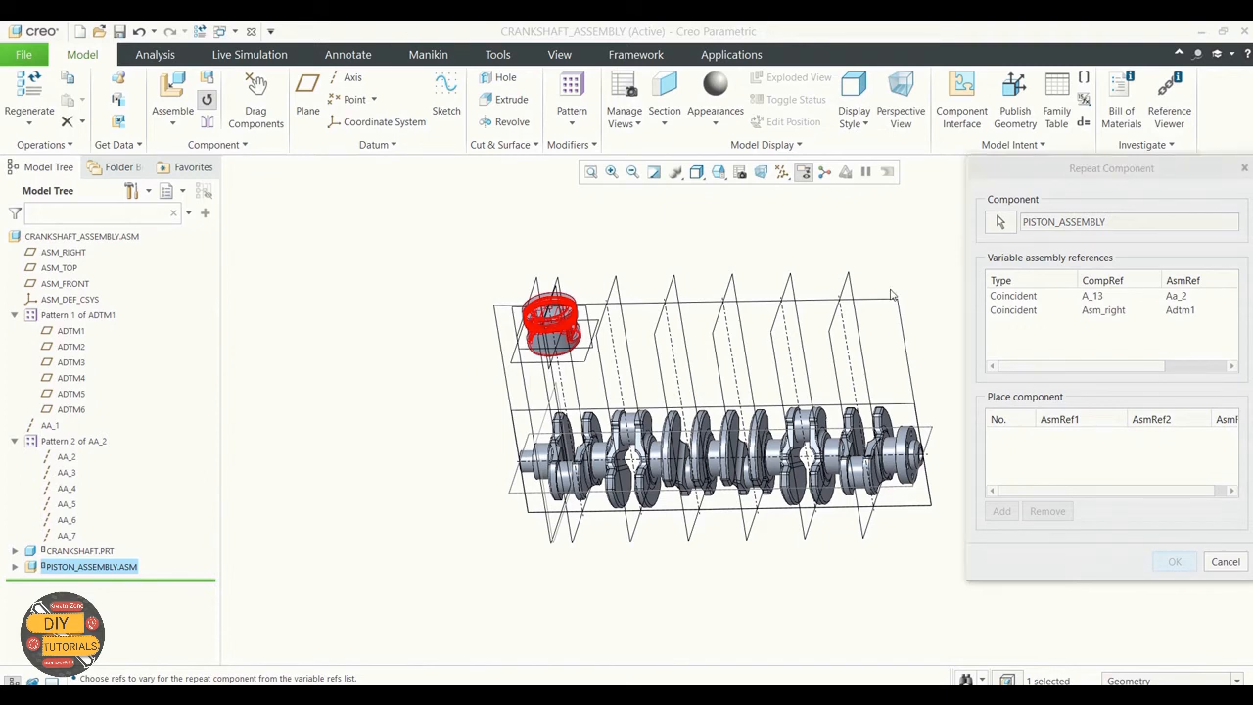
left_click(1097, 312)
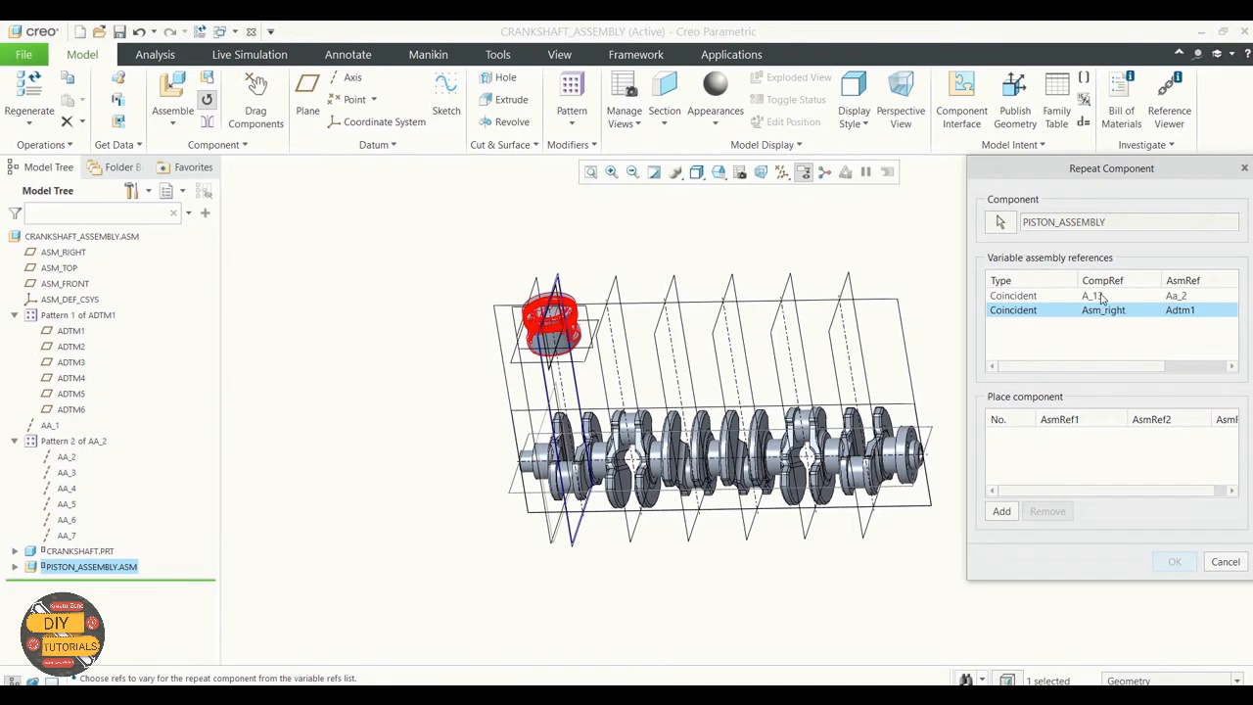
left_click(1100, 298, "ctrl")
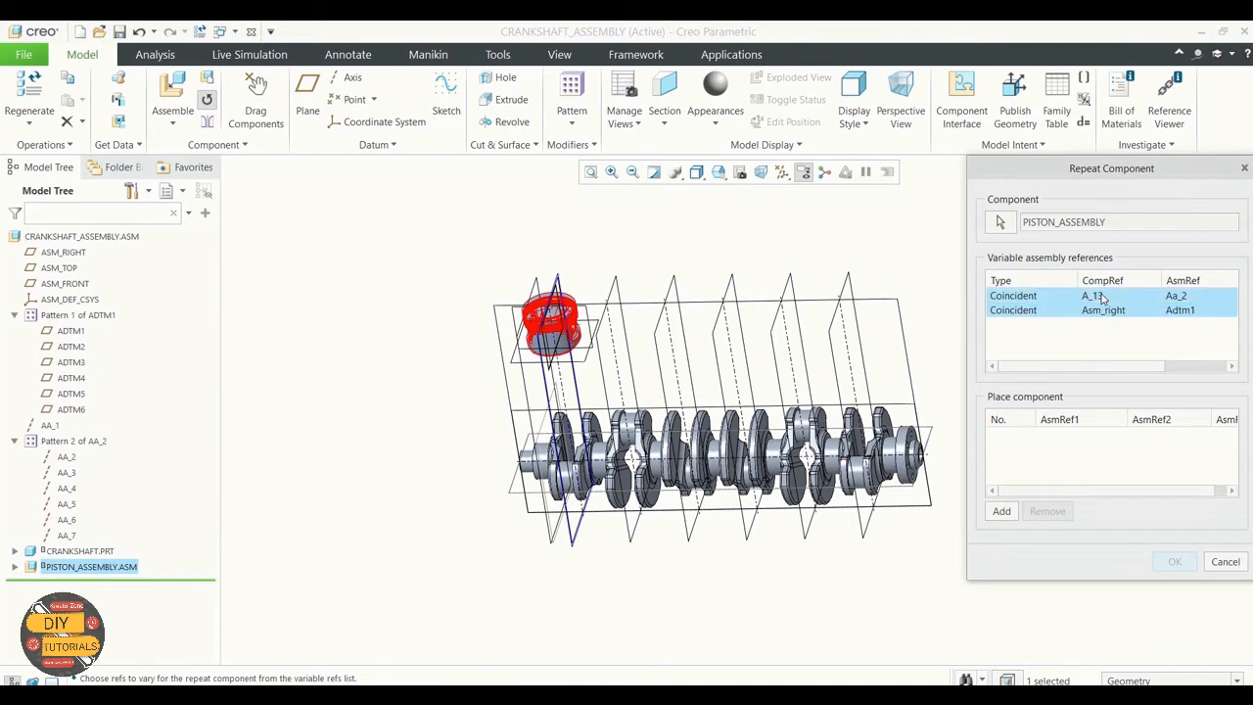
left_click(1001, 511)
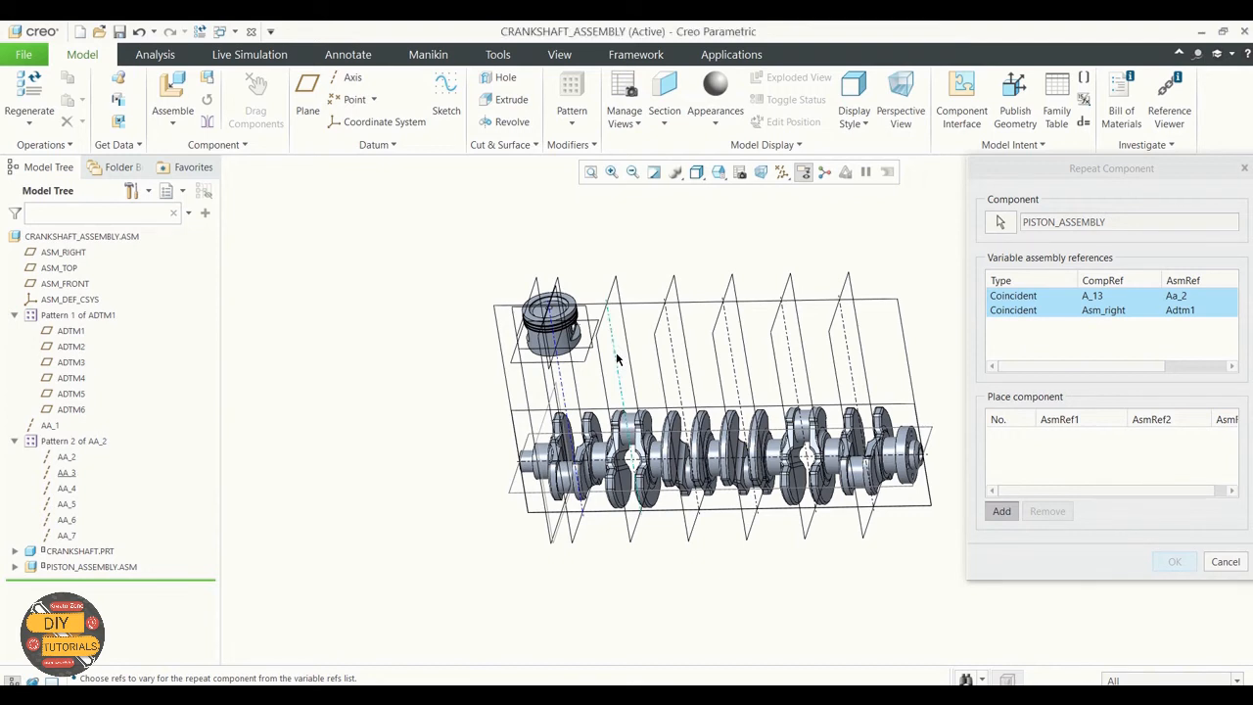
Step: Place five more piston assemblies along the crankshaft using axes AA_3 to AA_7 and their matching planes ADTM2 to ADTM6
left_click(613, 293)
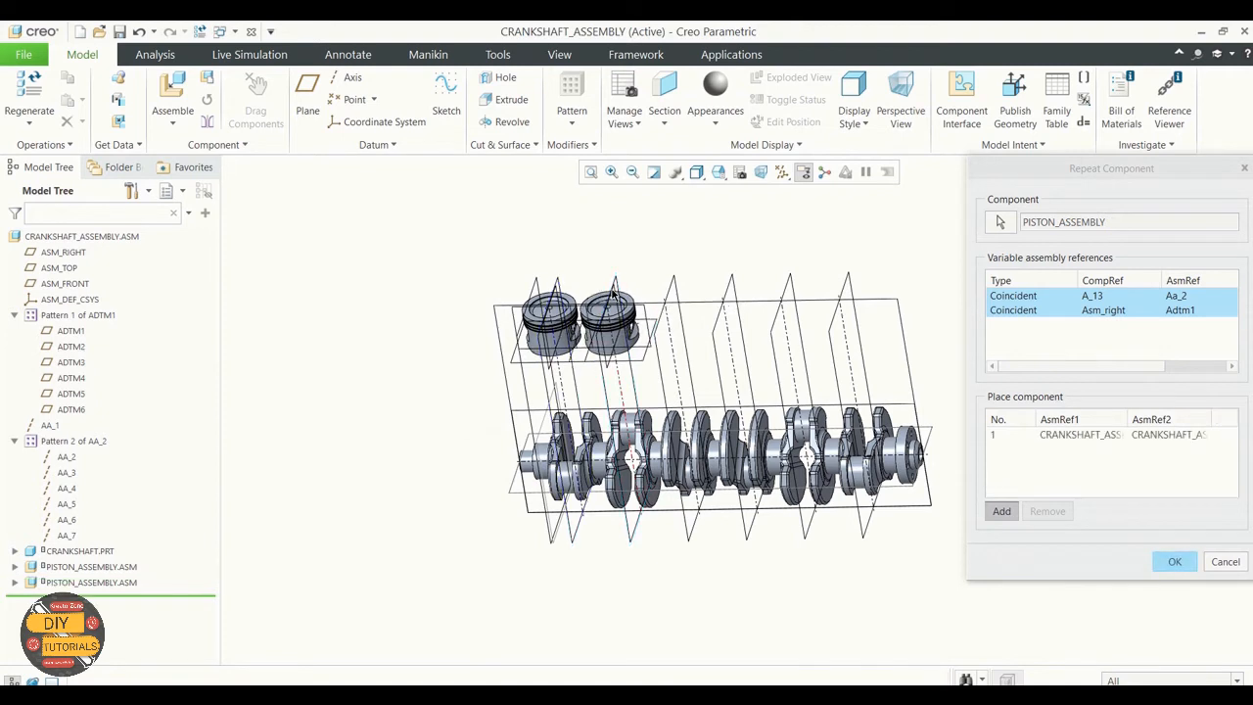
left_click(676, 360)
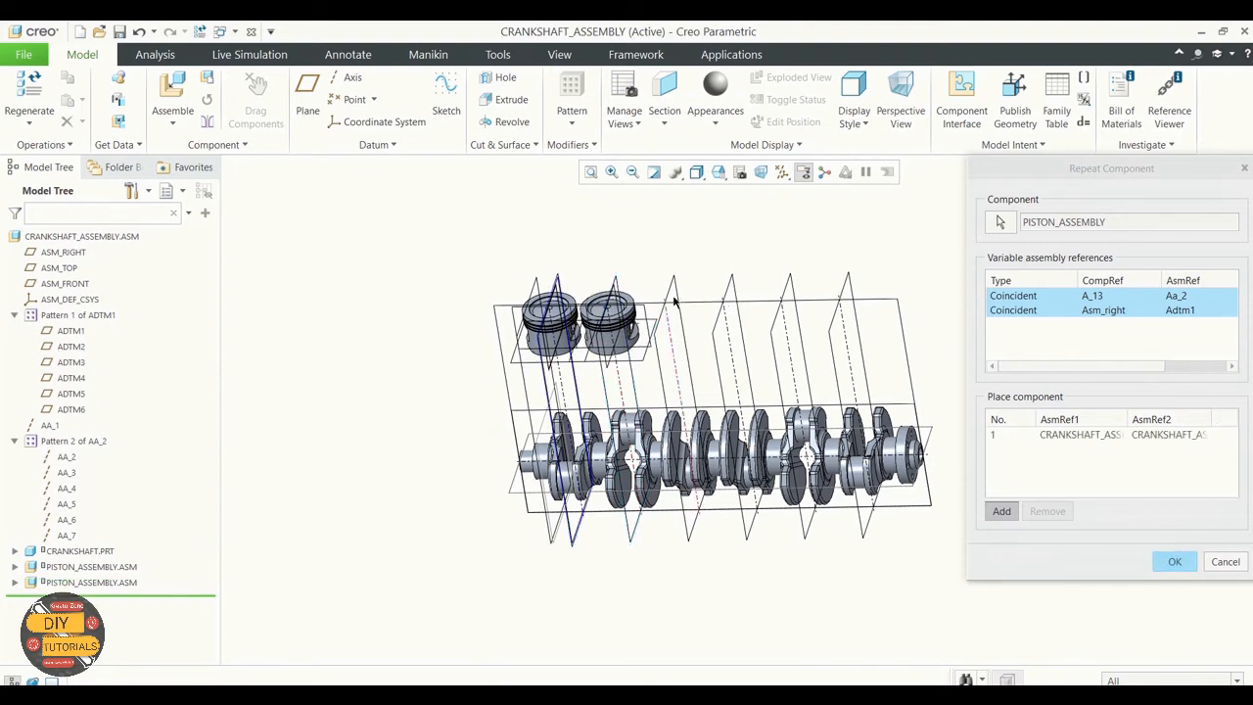
left_click(694, 327)
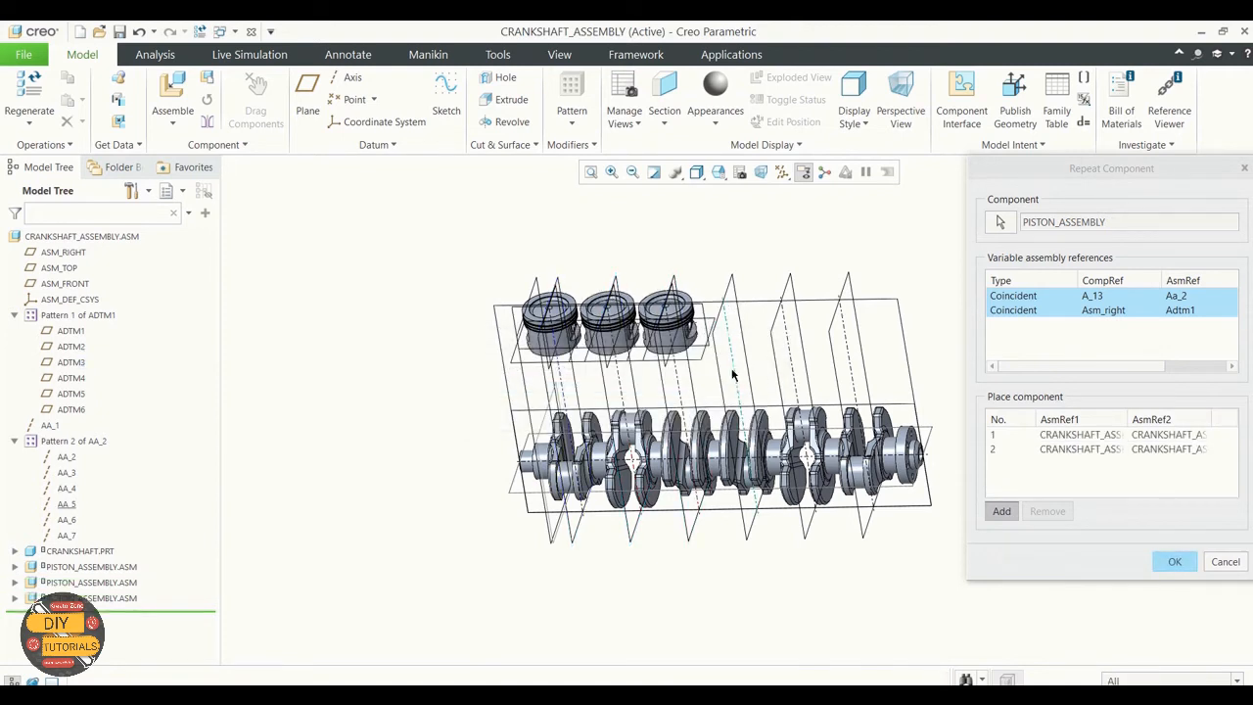
left_click(730, 293)
left_click(724, 290)
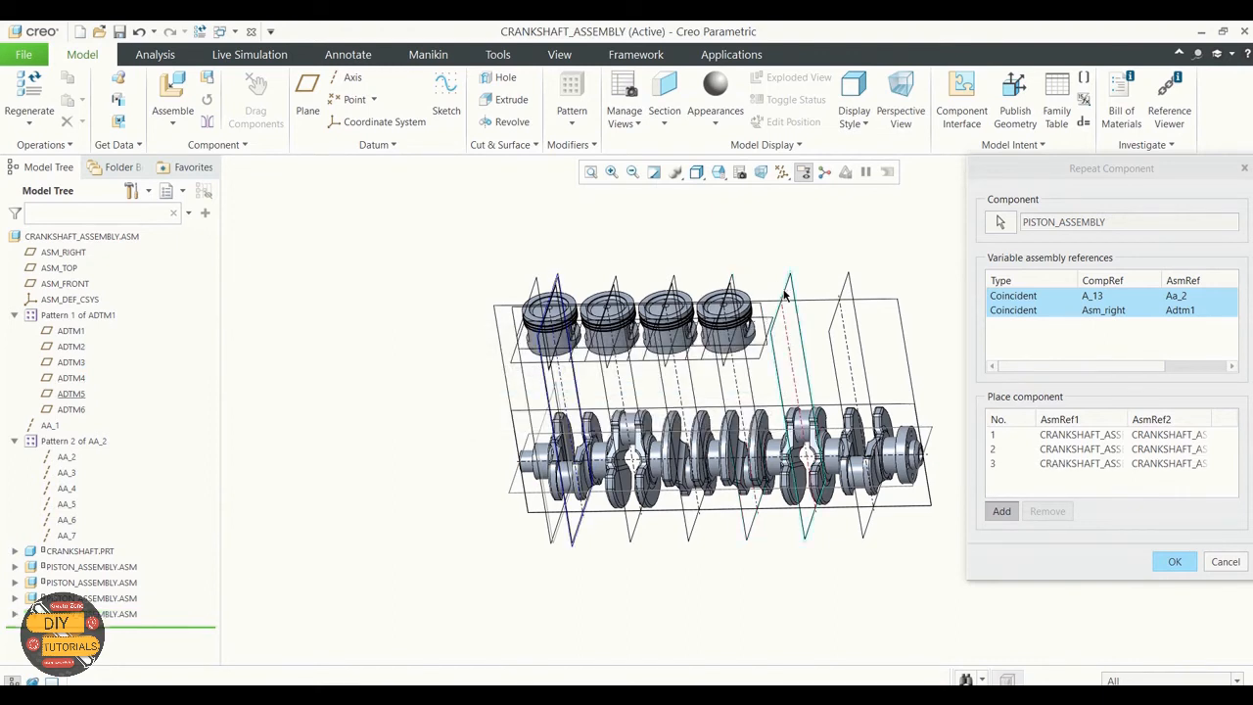
left_click(783, 290)
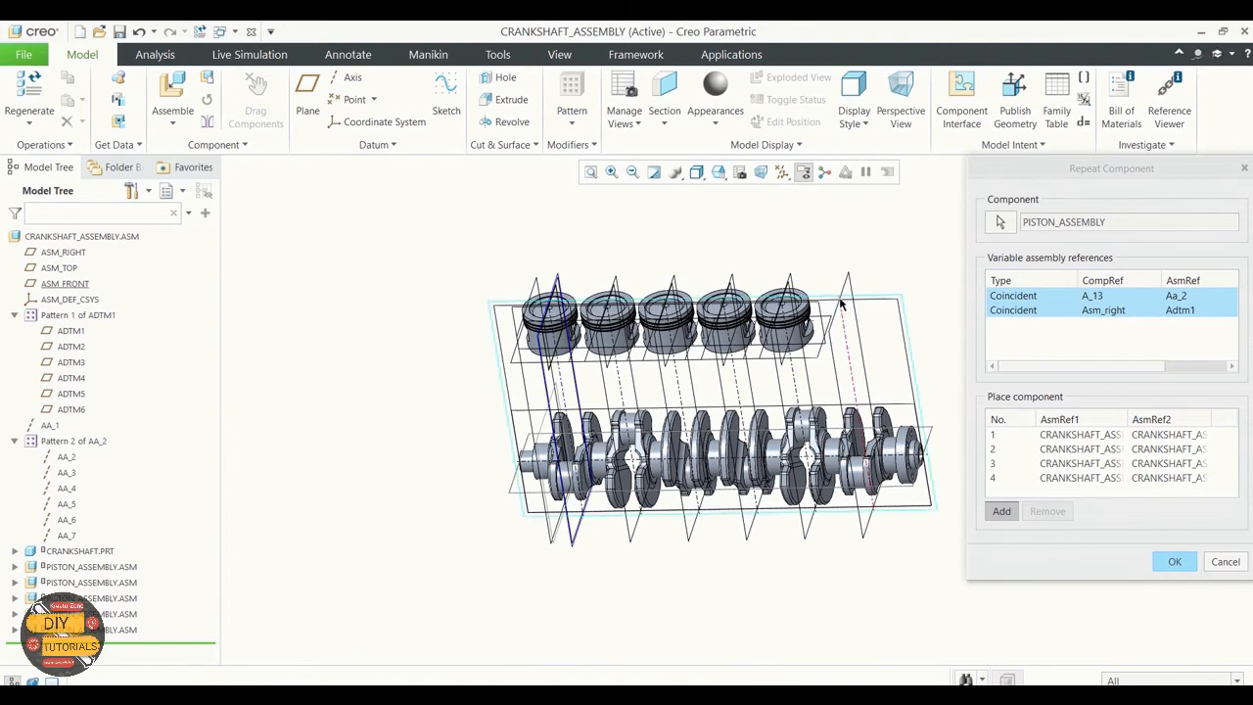
left_click(832, 320)
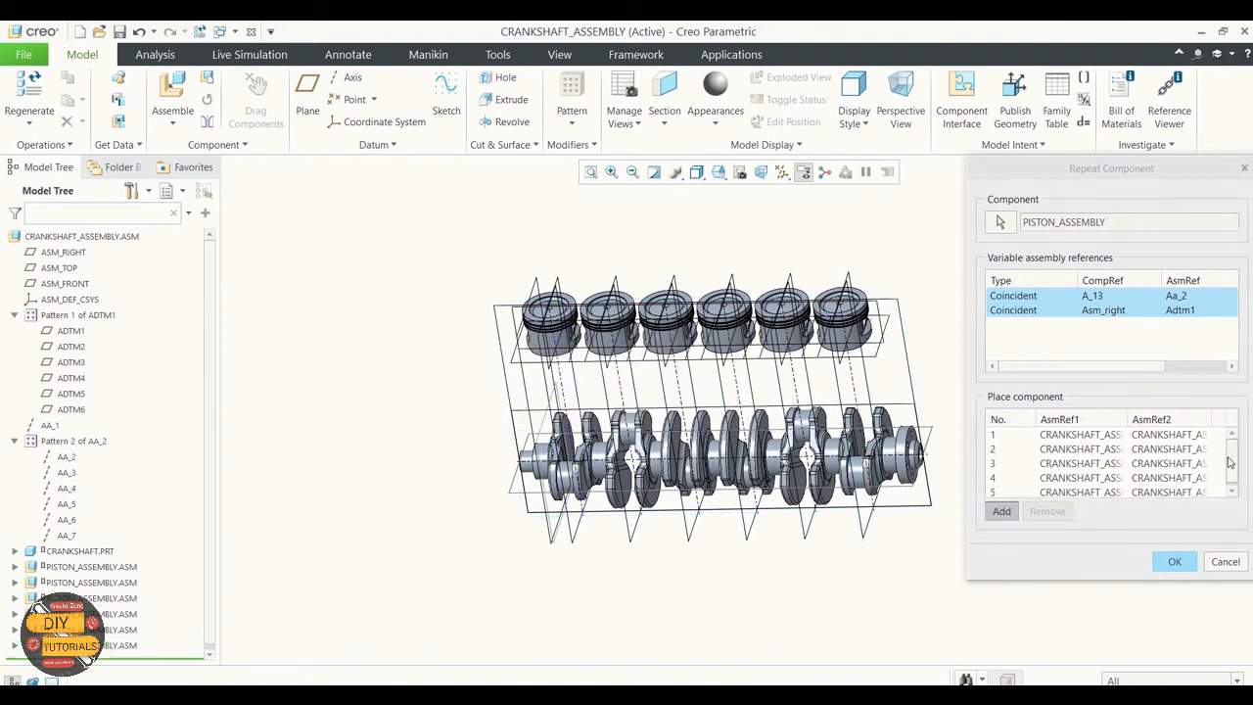
Step: Enlarge the Repeat Component dialog and its reference columns to check each copy's axis and plane pair, and accept the repeated pistons
left_click(1232, 491)
mouse_move(1228, 487)
left_mouse_down()
mouse_move(1230, 501)
mouse_move(1228, 480)
left_mouse_up()
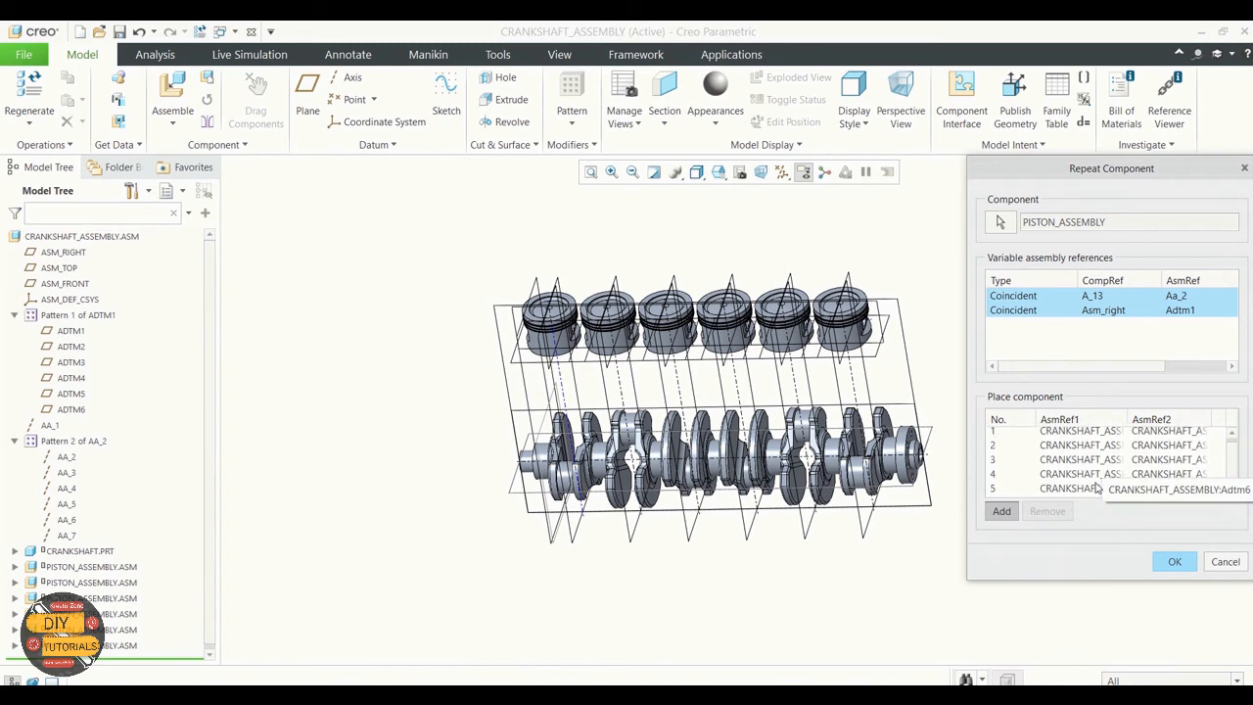
left_click_drag(1070, 173, 753, 138)
left_click_drag(937, 411, 1116, 411)
left_click_drag(890, 382, 1036, 383)
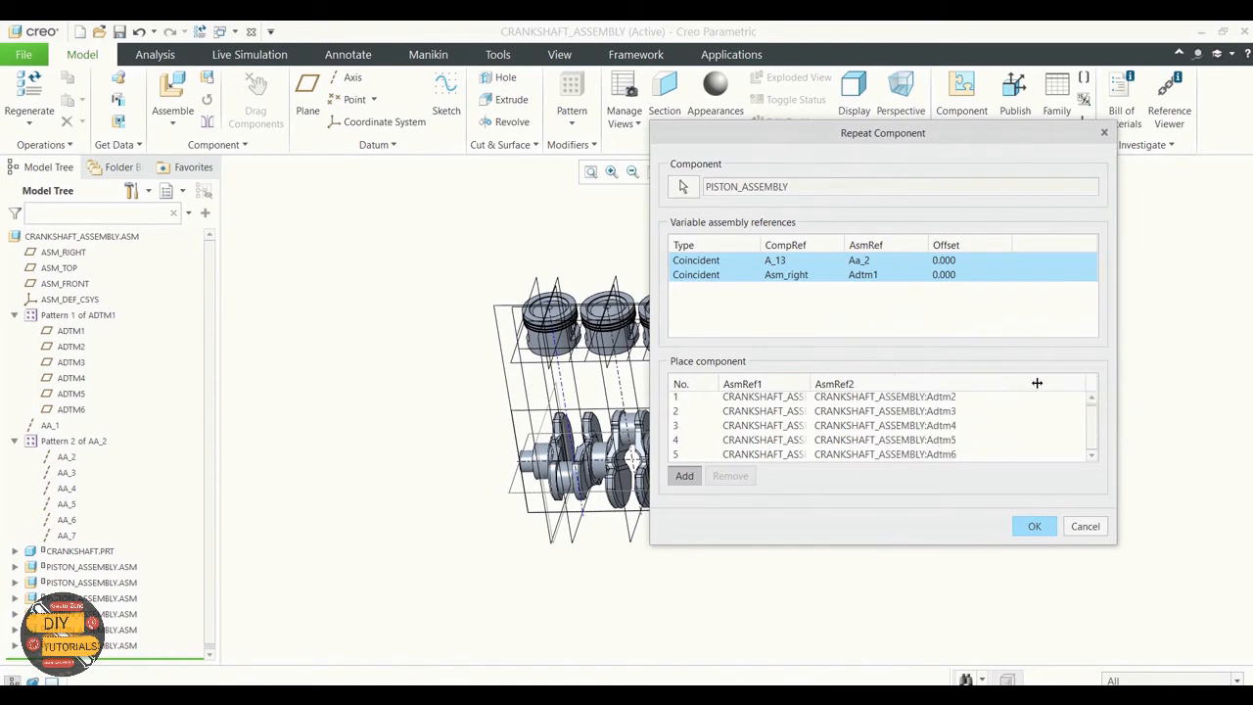
left_click_drag(810, 383, 894, 383)
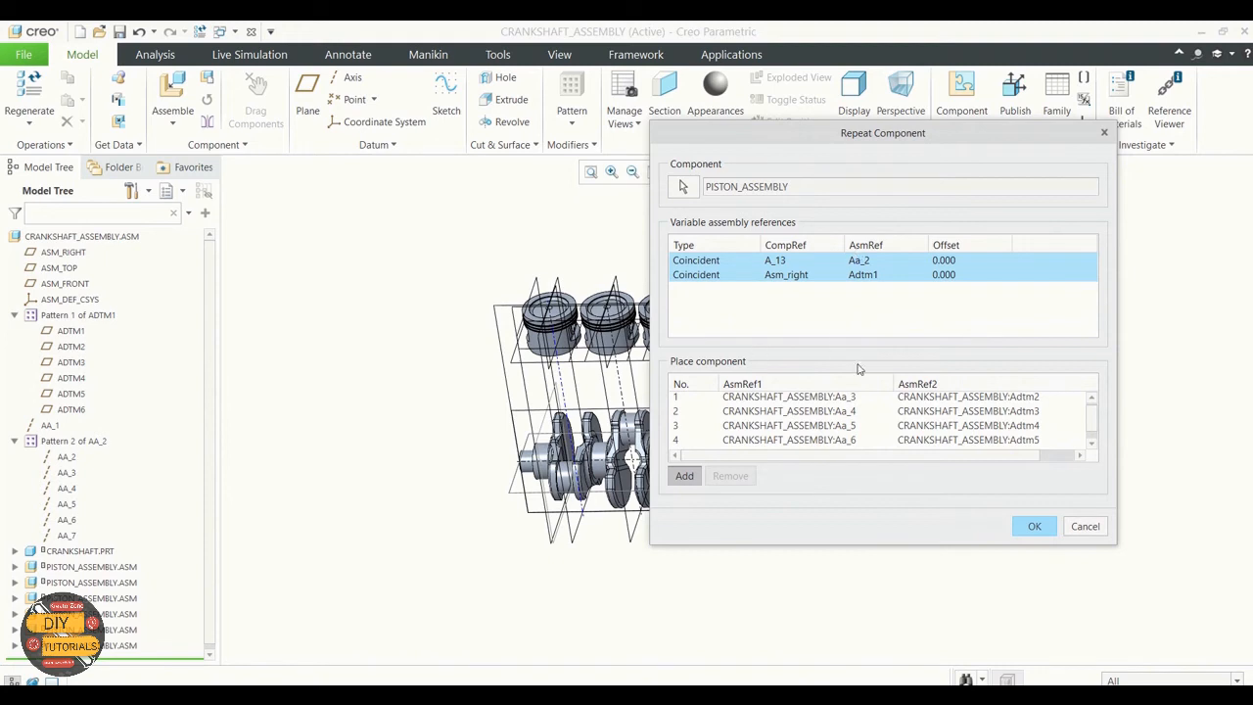
left_click(1018, 532)
left_click(1031, 528)
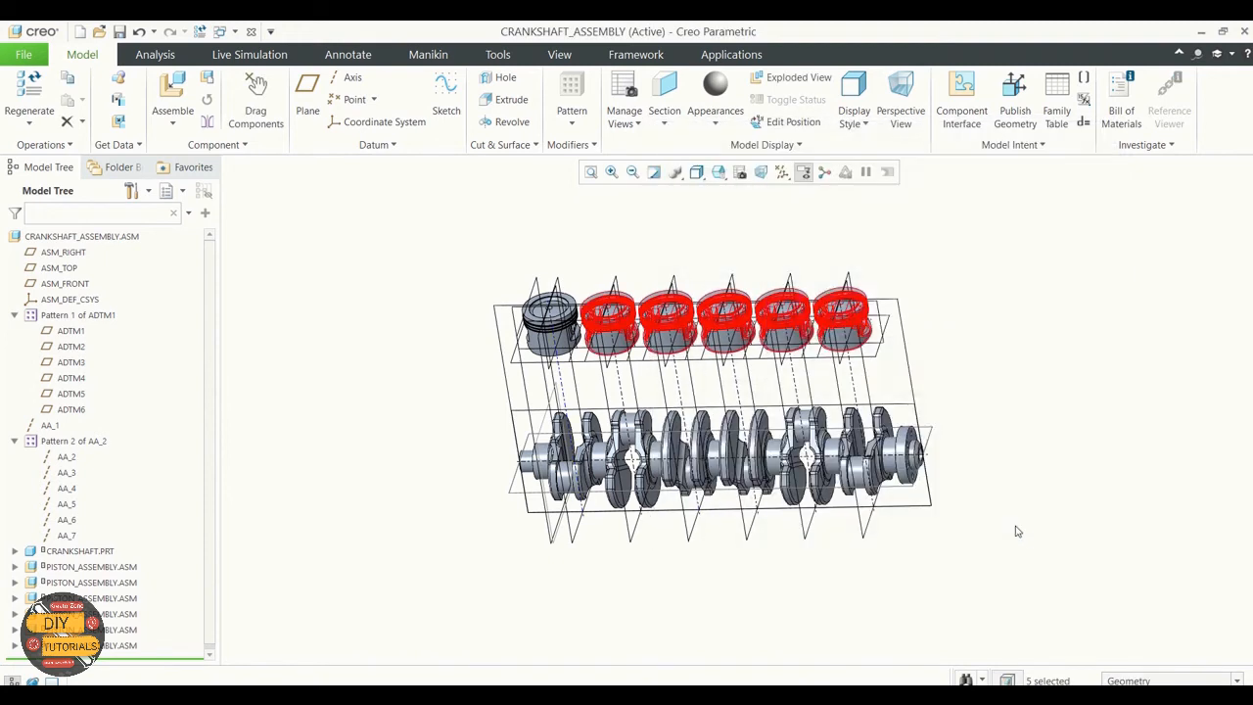
Step: Examine the piston row and highlight each piston assembly occurrence in turn to check its position above the crankshaft
left_click(1016, 415)
mouse_move(1026, 403)
middle_mouse_down()
mouse_move(981, 386)
mouse_move(956, 406)
mouse_move(965, 414)
mouse_move(1009, 386)
mouse_move(1020, 395)
mouse_move(993, 453)
middle_mouse_up()
scroll(963, 521, "up", 2)
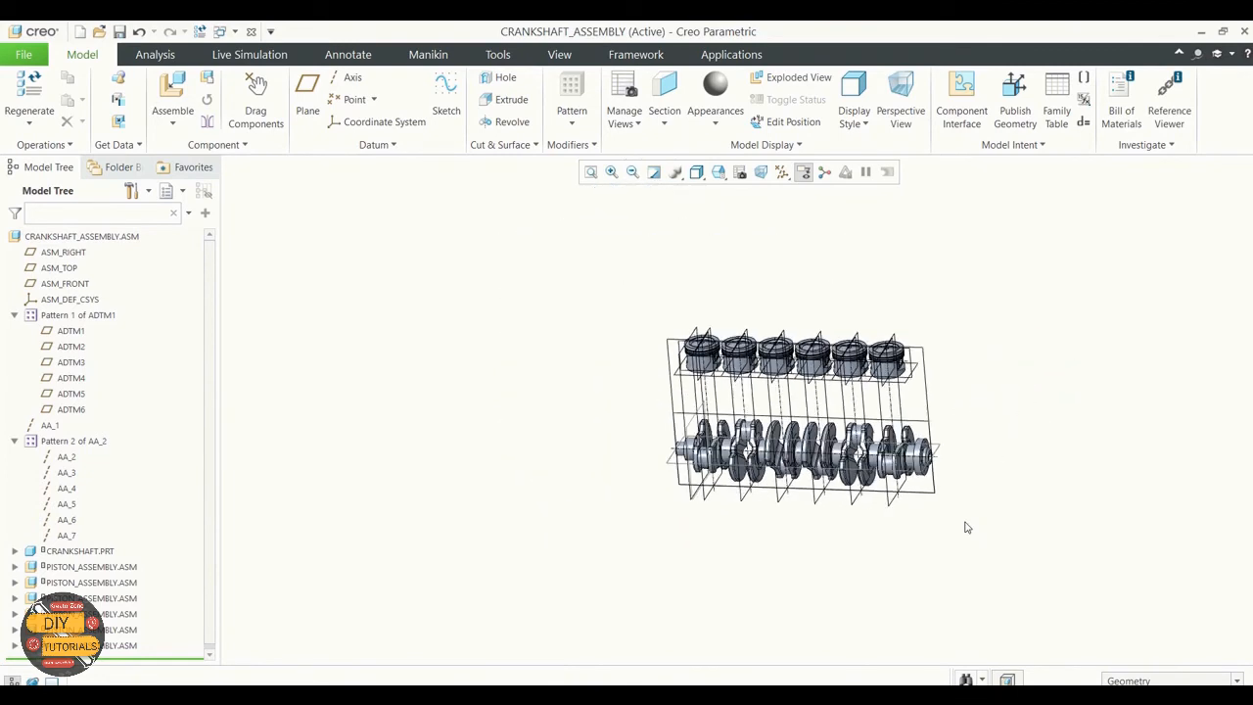
scroll(955, 343, "down", 2)
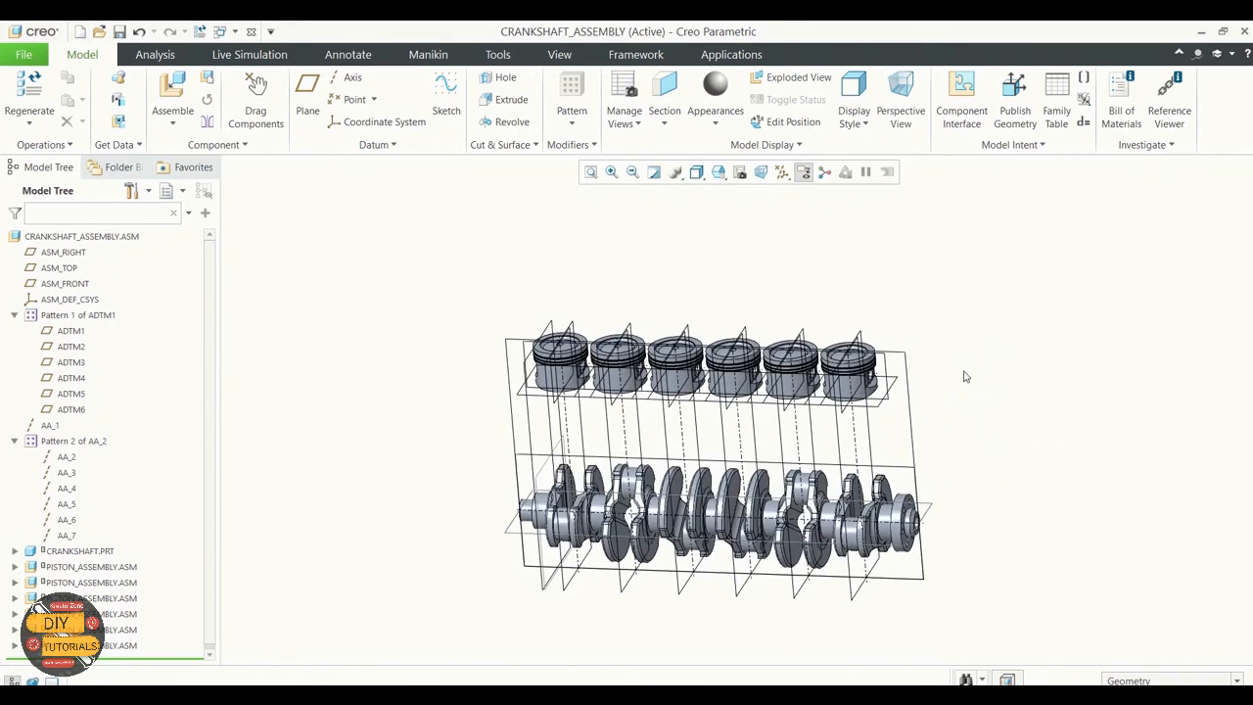
left_click(108, 568)
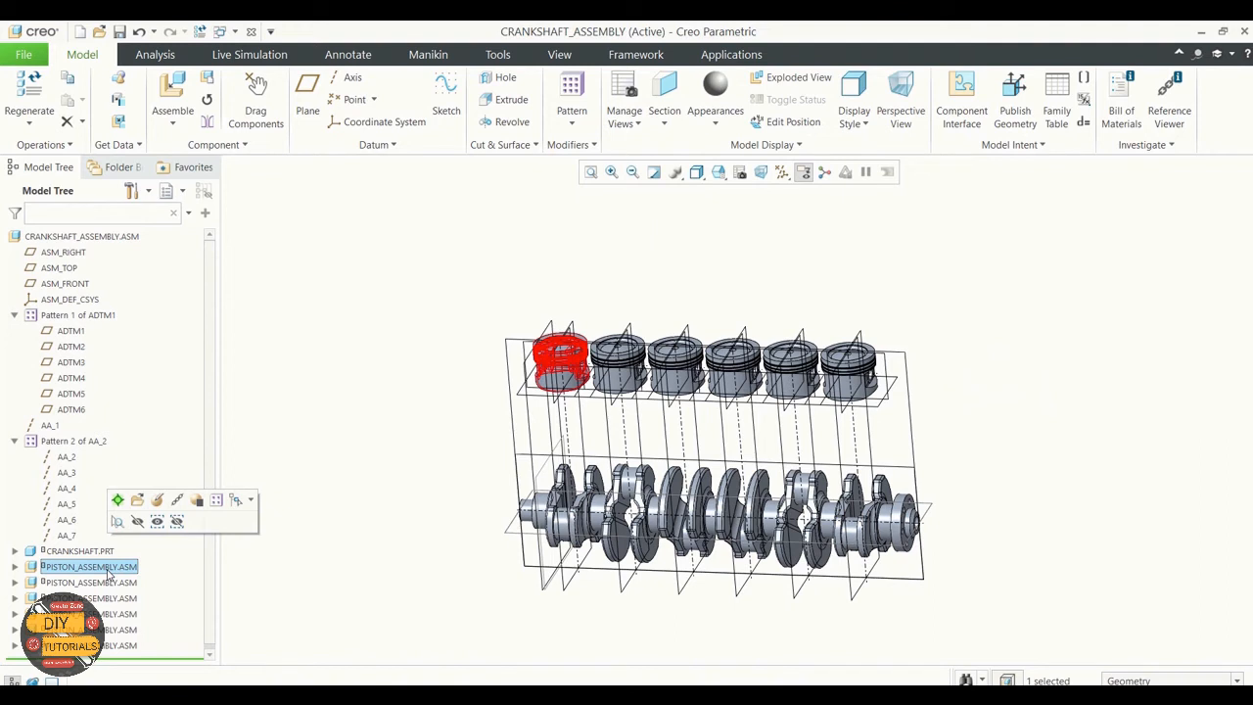
left_click(102, 583)
left_click(100, 598)
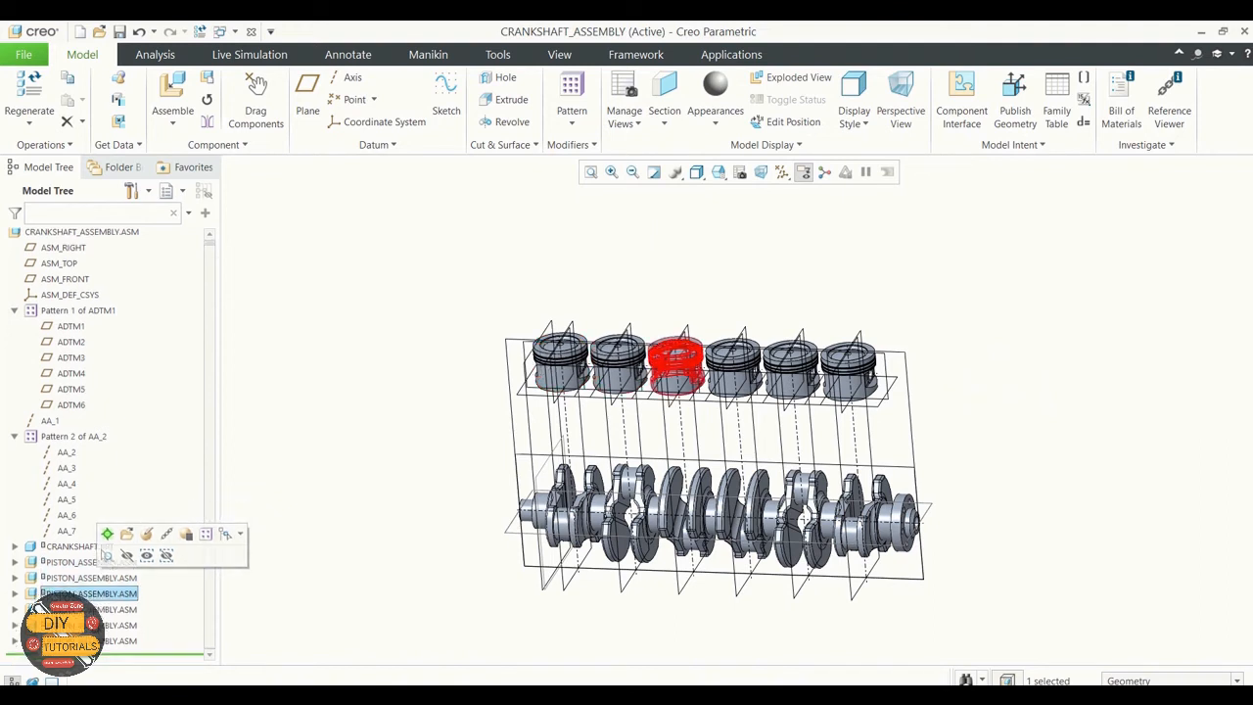
left_click(101, 609)
left_click(101, 625)
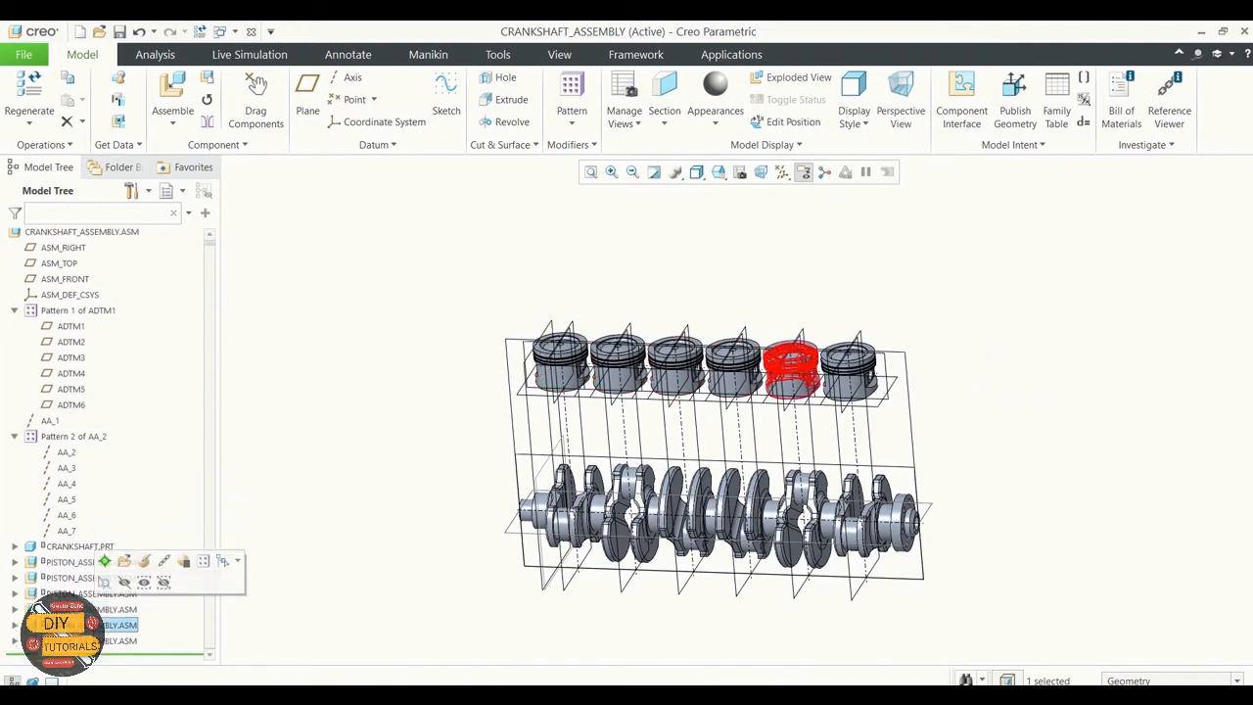
left_click(101, 640)
left_click(323, 558)
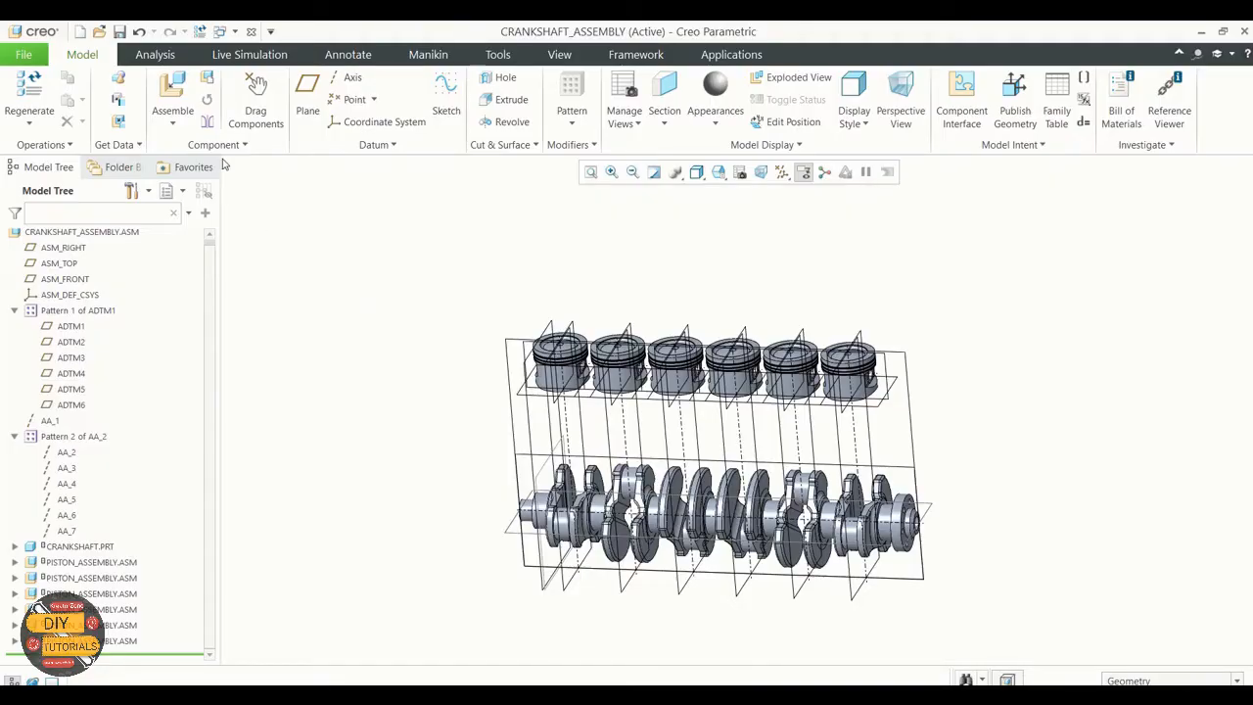
Step: List all file types, bring connecting_rod_assembly_sw.SLDASM from the Exercise 3 folder into the assembly, and set its placement to a Pin connection
left_click(181, 131)
left_click(192, 143)
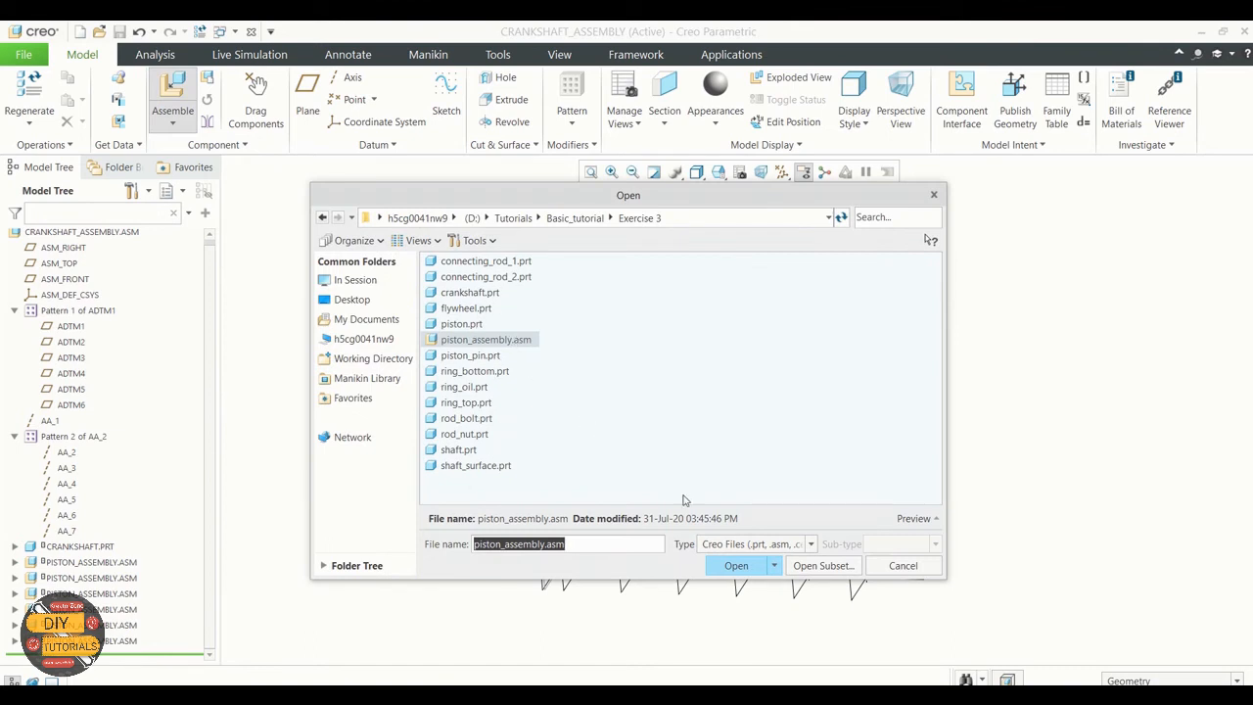
left_click(789, 540)
scroll(793, 425, "down", 2)
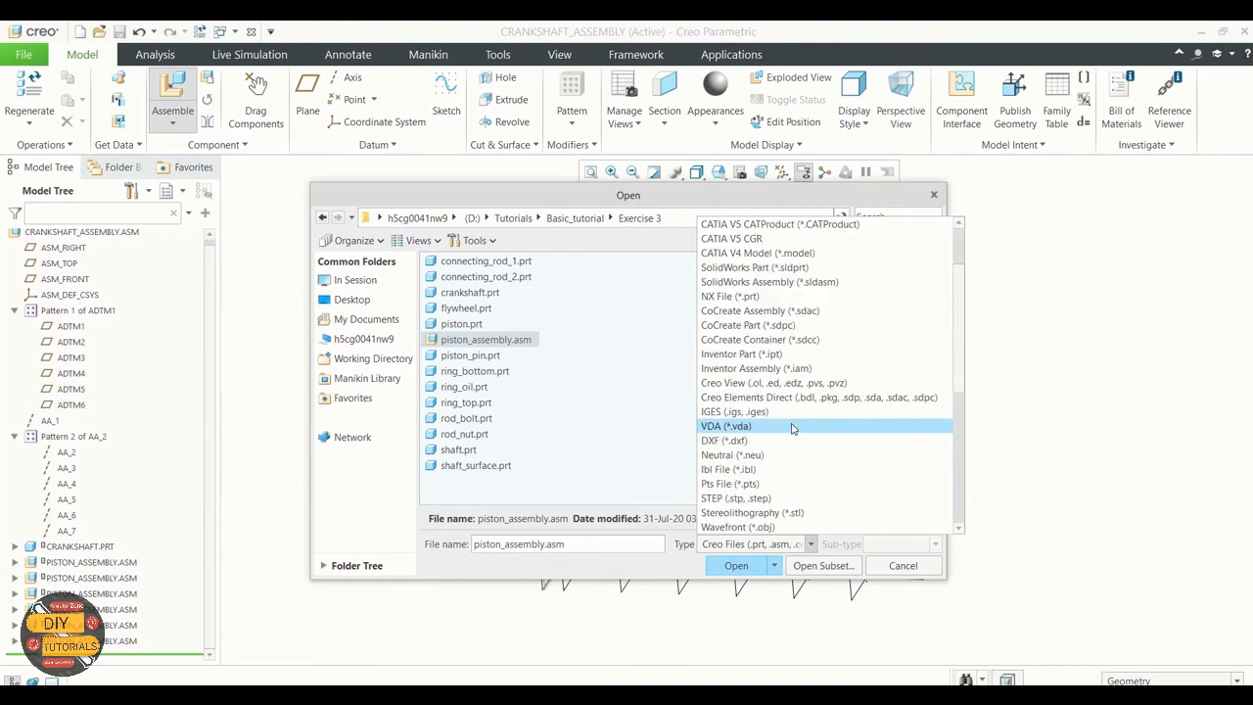
scroll(786, 464, "down", 2)
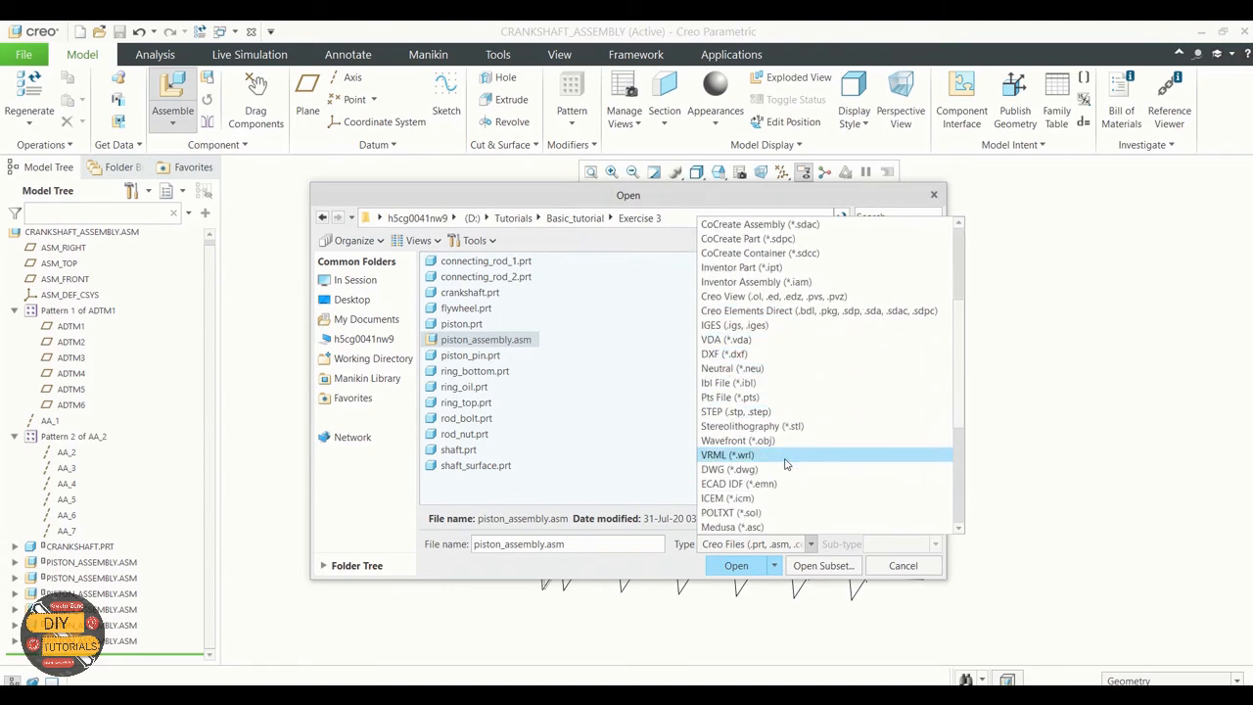
scroll(786, 464, "up", 5)
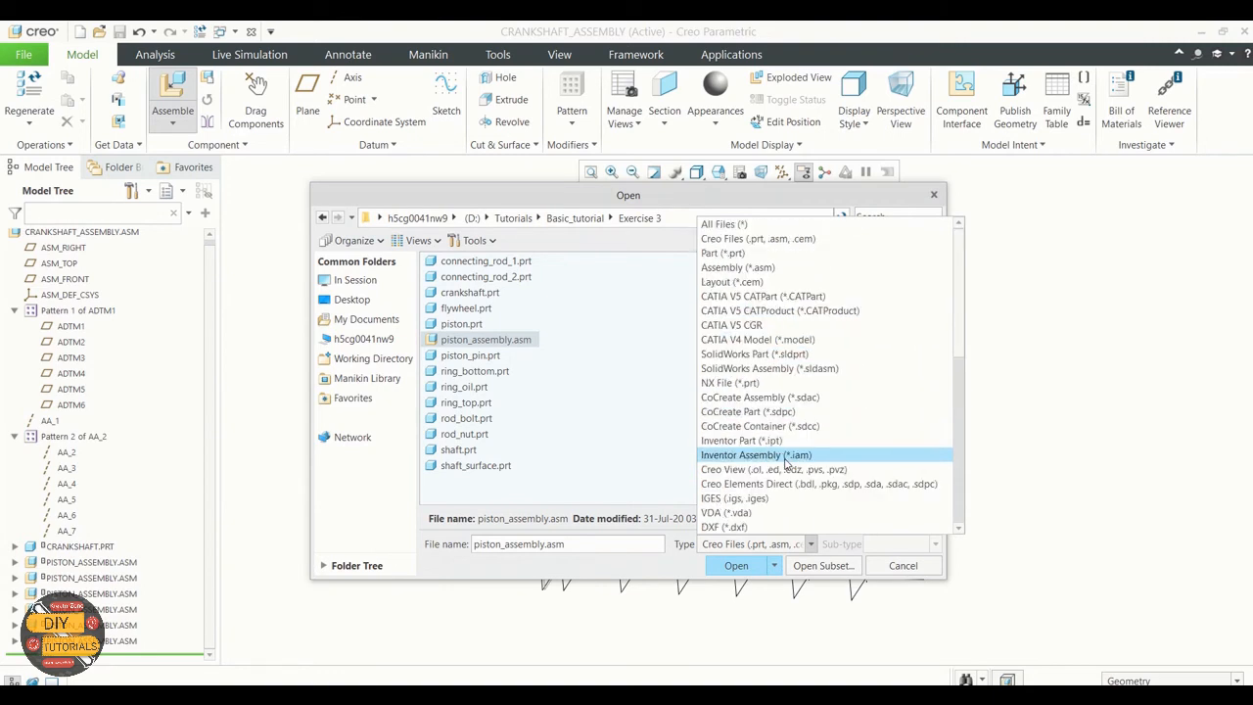
left_click(739, 224)
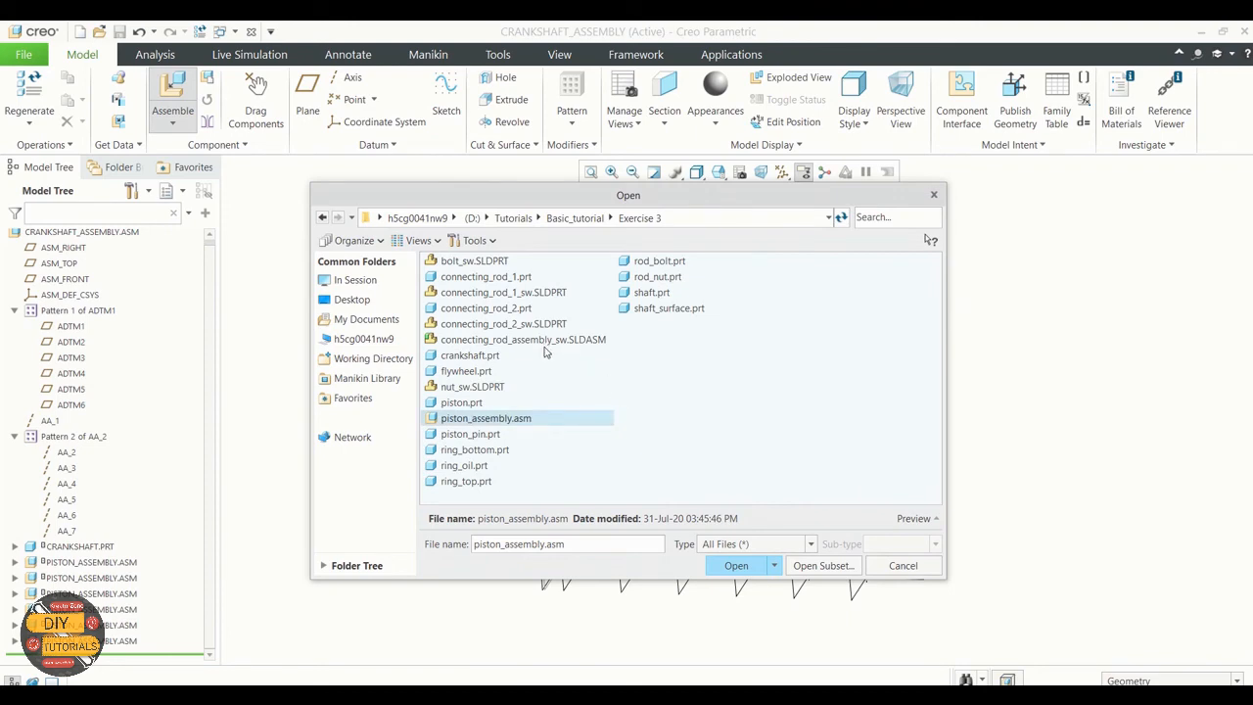
left_click(545, 343)
left_click(735, 566)
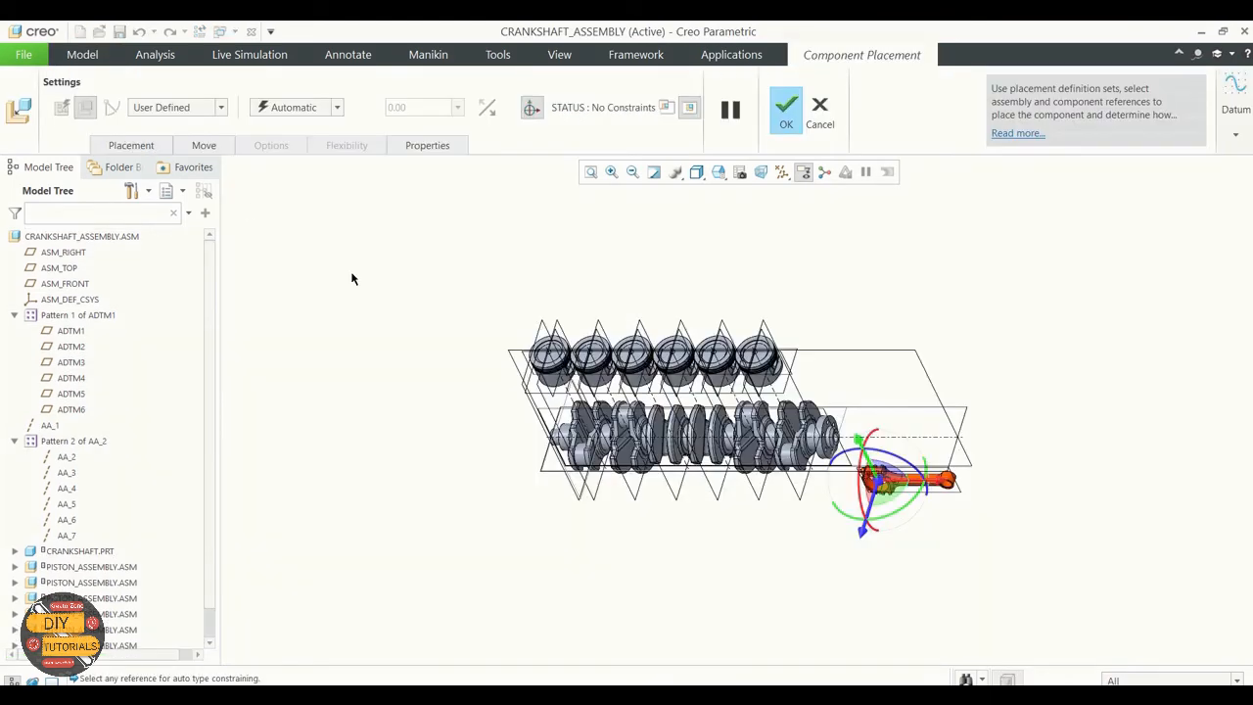
left_click(221, 107)
left_click(182, 152)
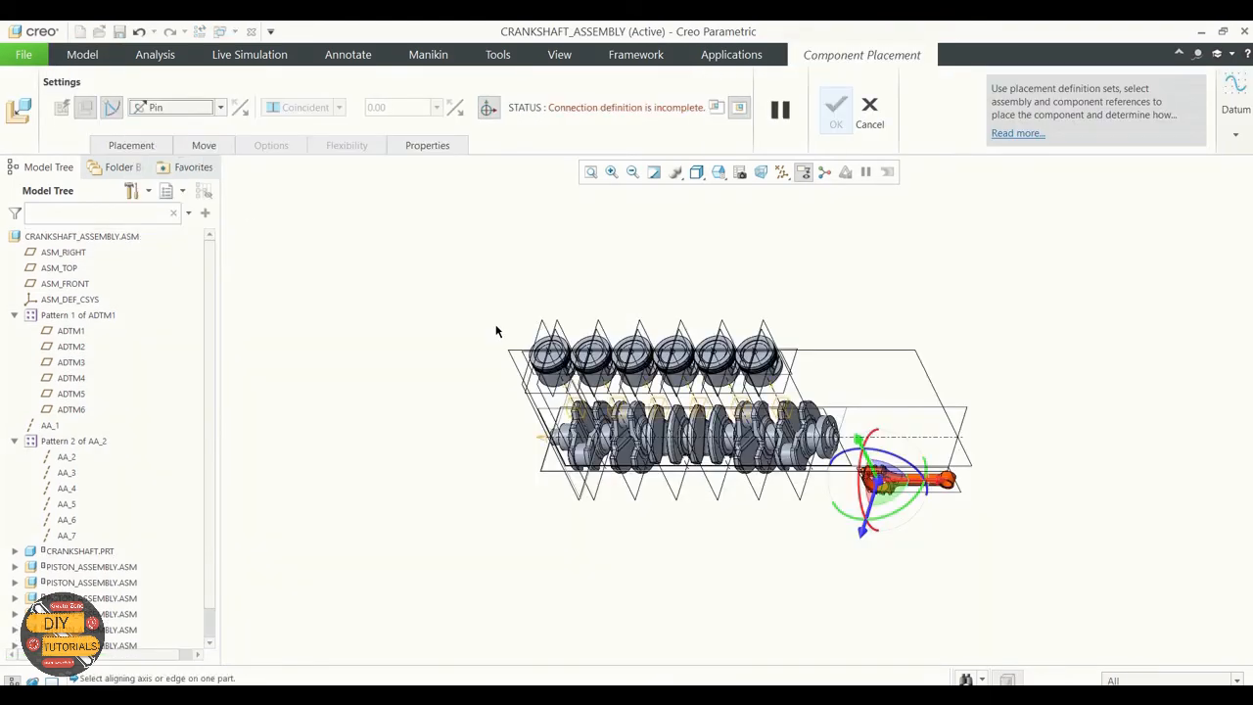
Step: Define the Pin connection's axis alignment between the connecting rod's small-end bore and the first piston's pin hole
scroll(930, 475, "up", 6)
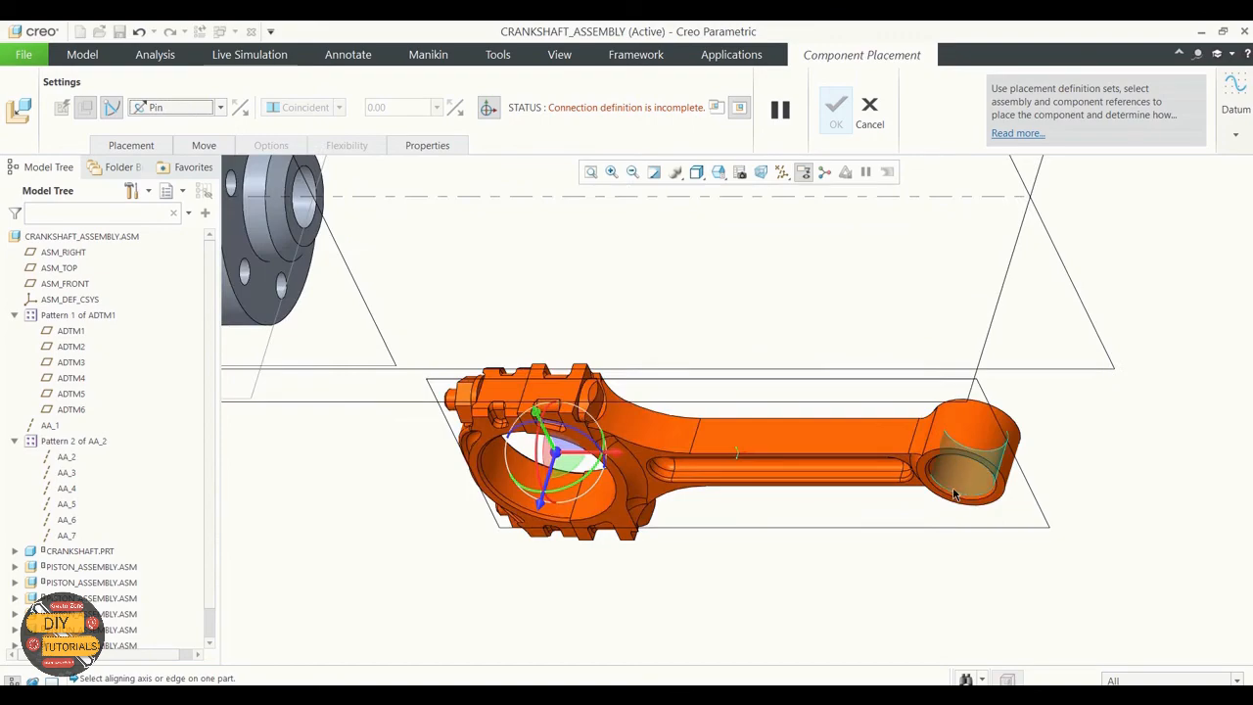
left_click(1001, 499)
scroll(1050, 500, "down", 7)
scroll(538, 379, "up", 4)
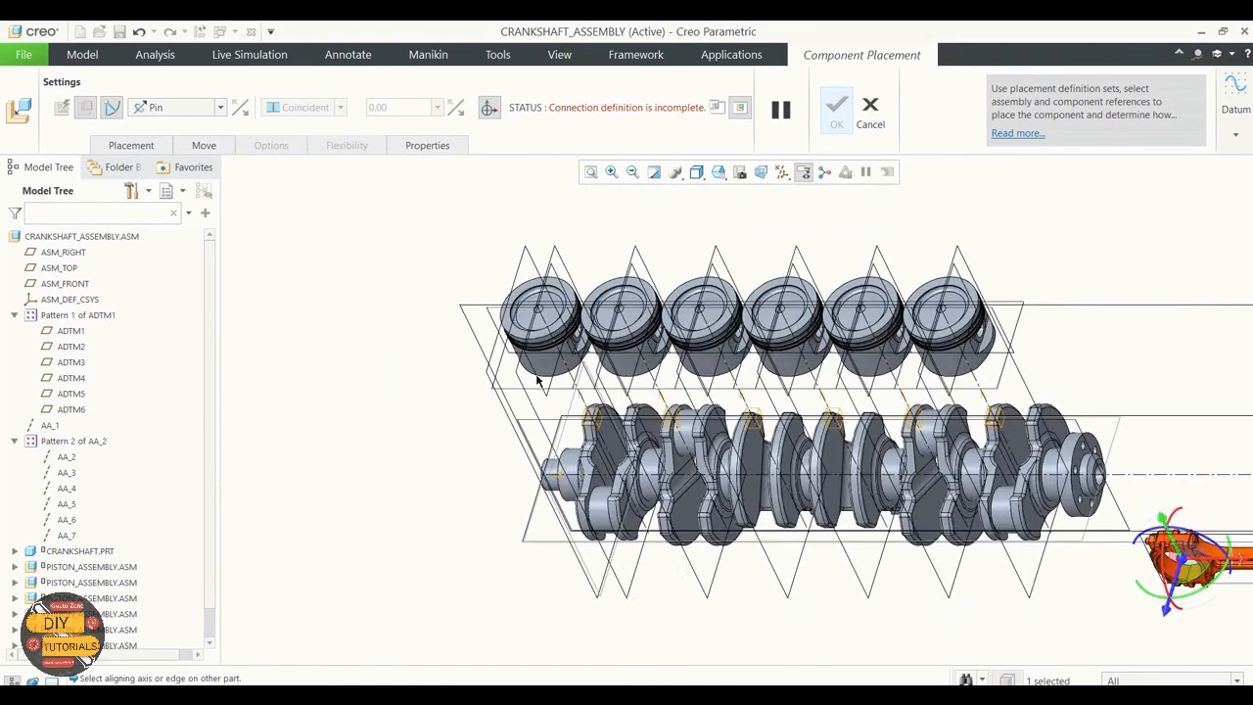
middle_click_drag(426, 363, 491, 331)
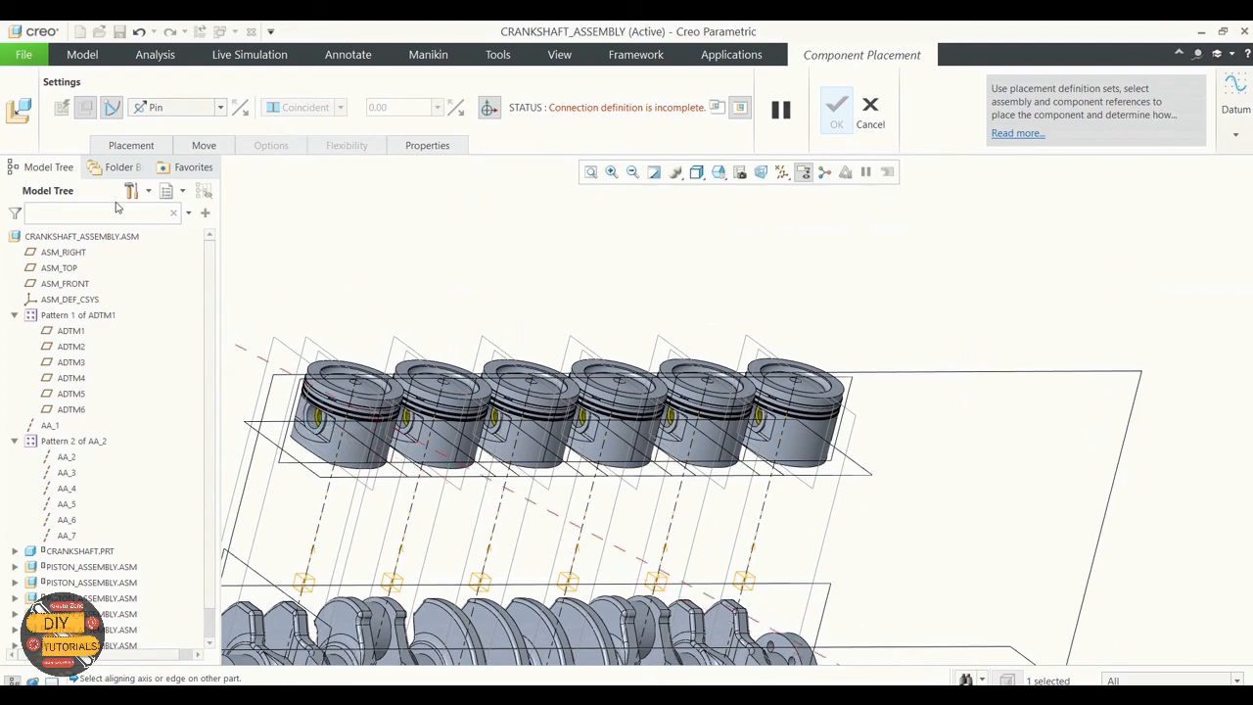
left_click(127, 147)
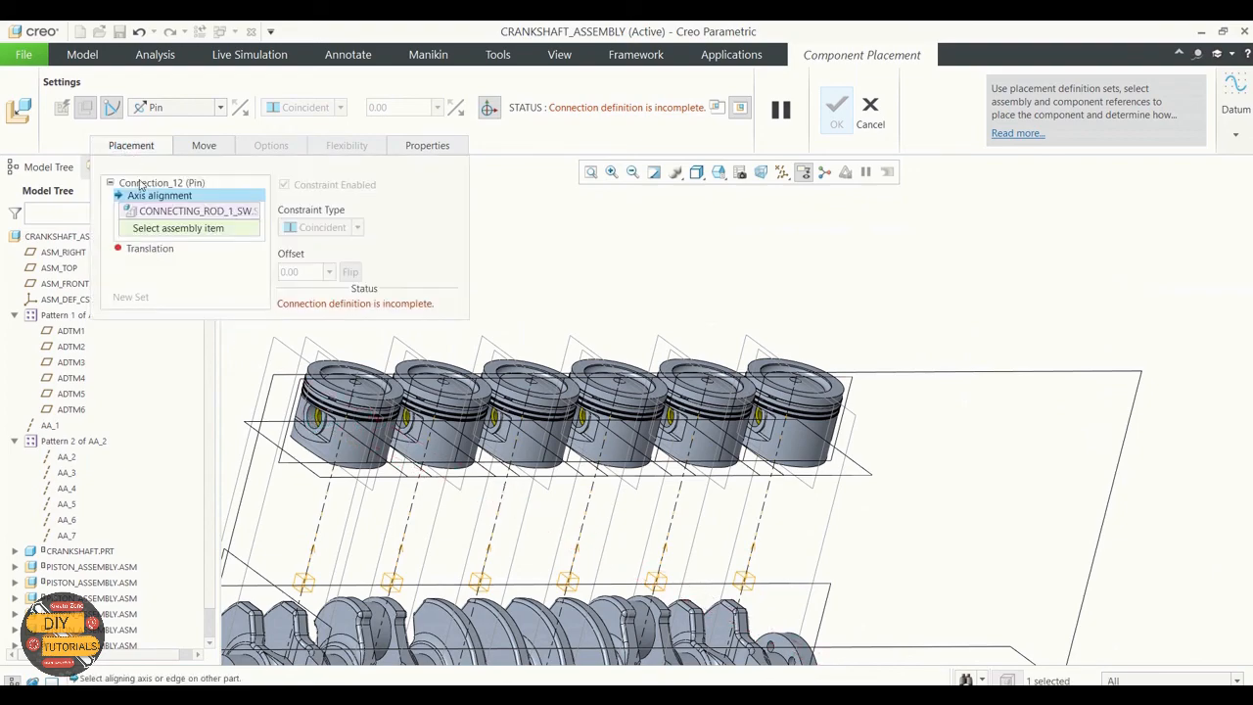
scroll(316, 425, "up", 4)
left_click(317, 426)
scroll(439, 333, "down", 8)
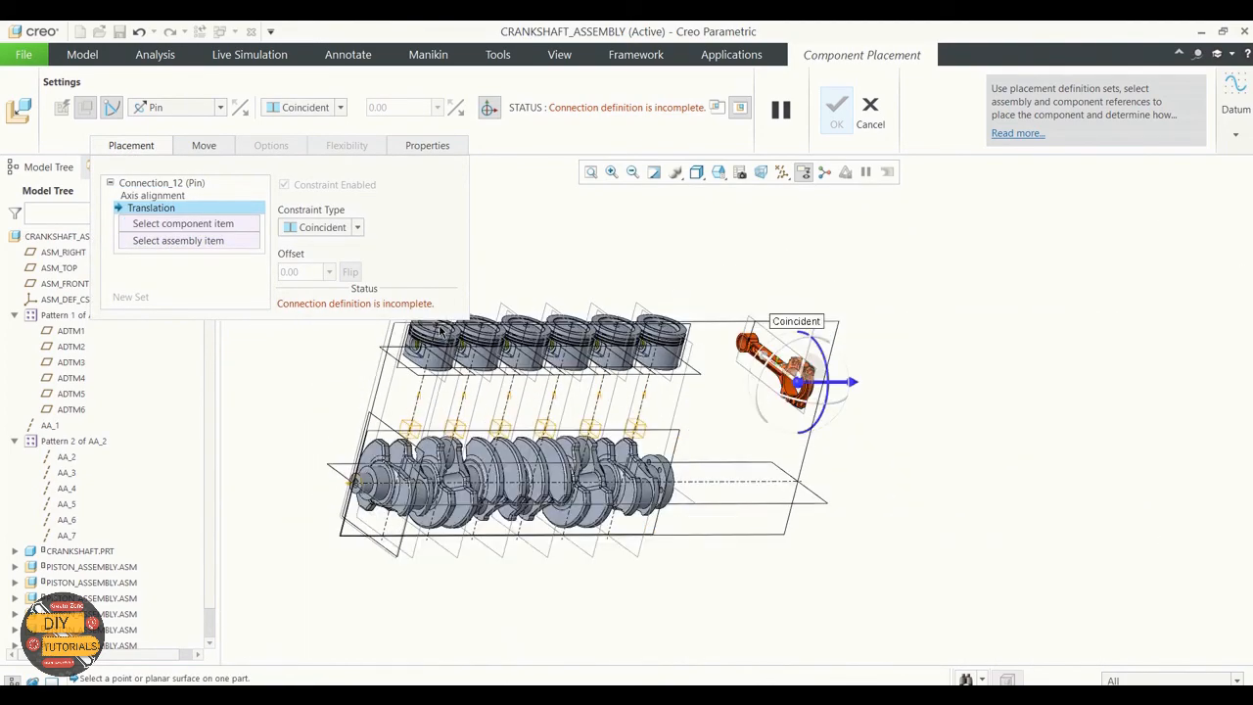
Step: Make the rod's middle datum plane coincident with ASM_RIGHT of the first PISTON_ASSEMBLY for translation, and swing the rod down toward the crankshaft
left_click(147, 225)
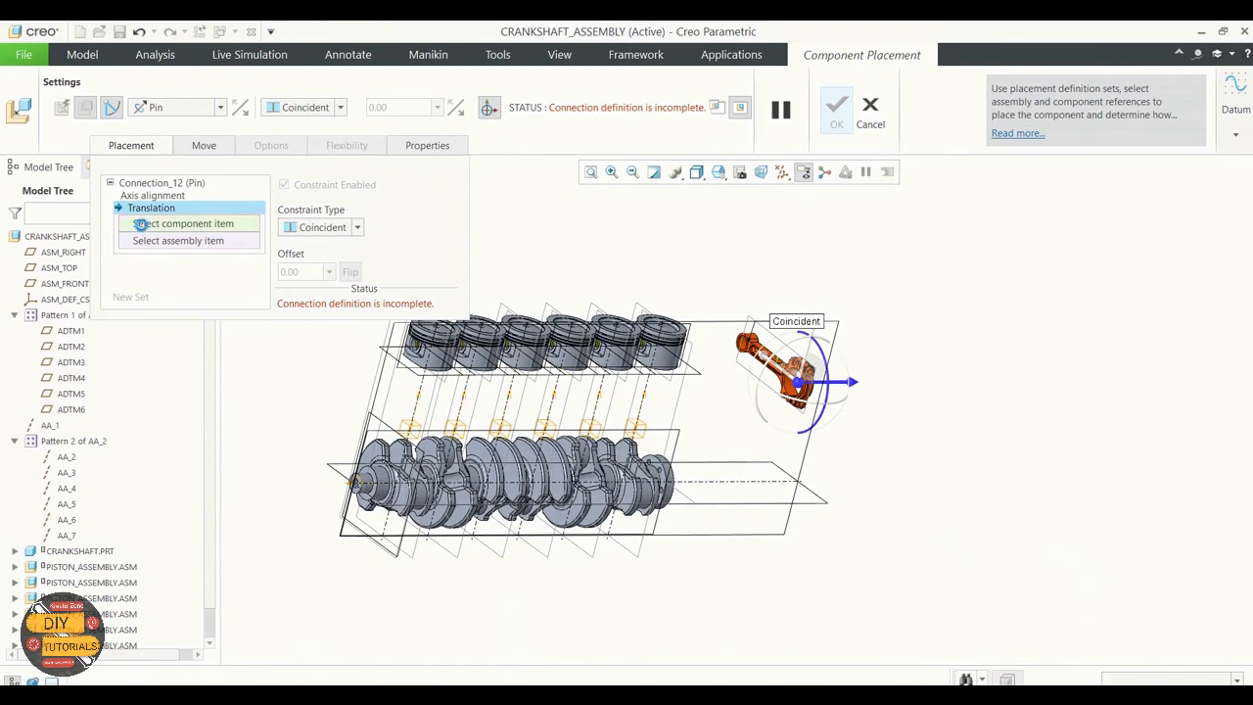
scroll(791, 374, "up", 5)
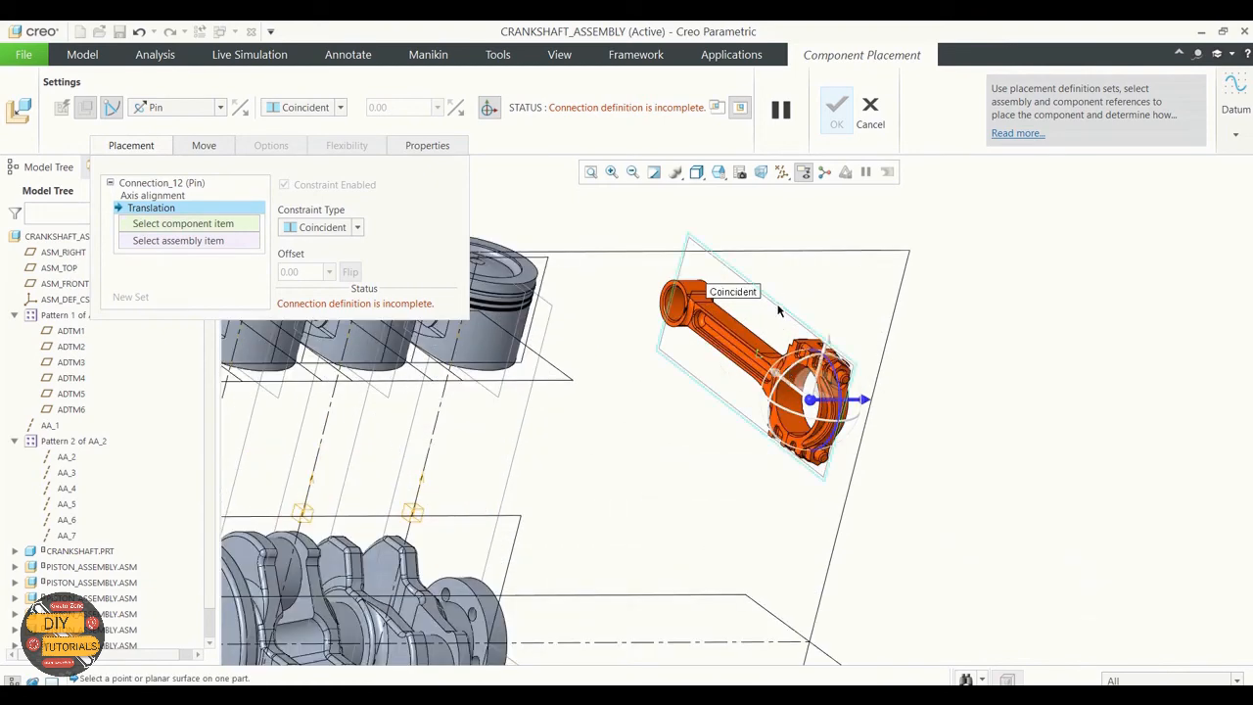
left_click(817, 338)
scroll(849, 311, "down", 6)
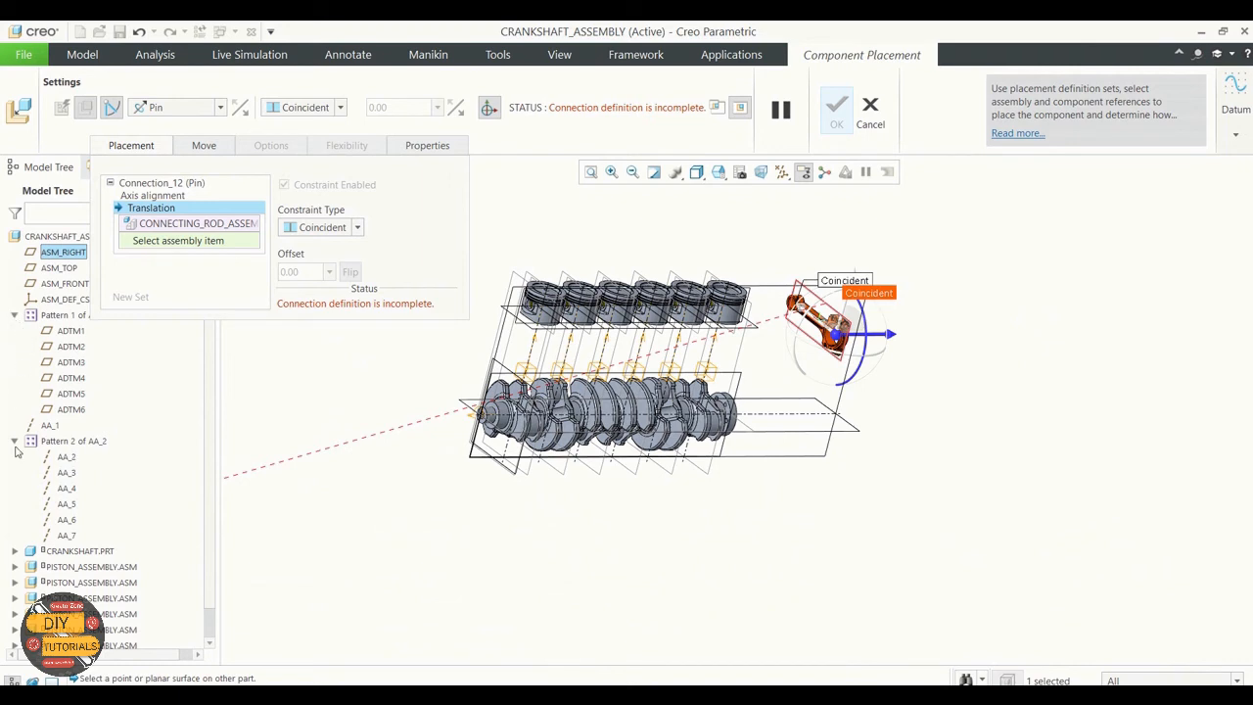
left_click(15, 566)
scroll(39, 548, "down", 2)
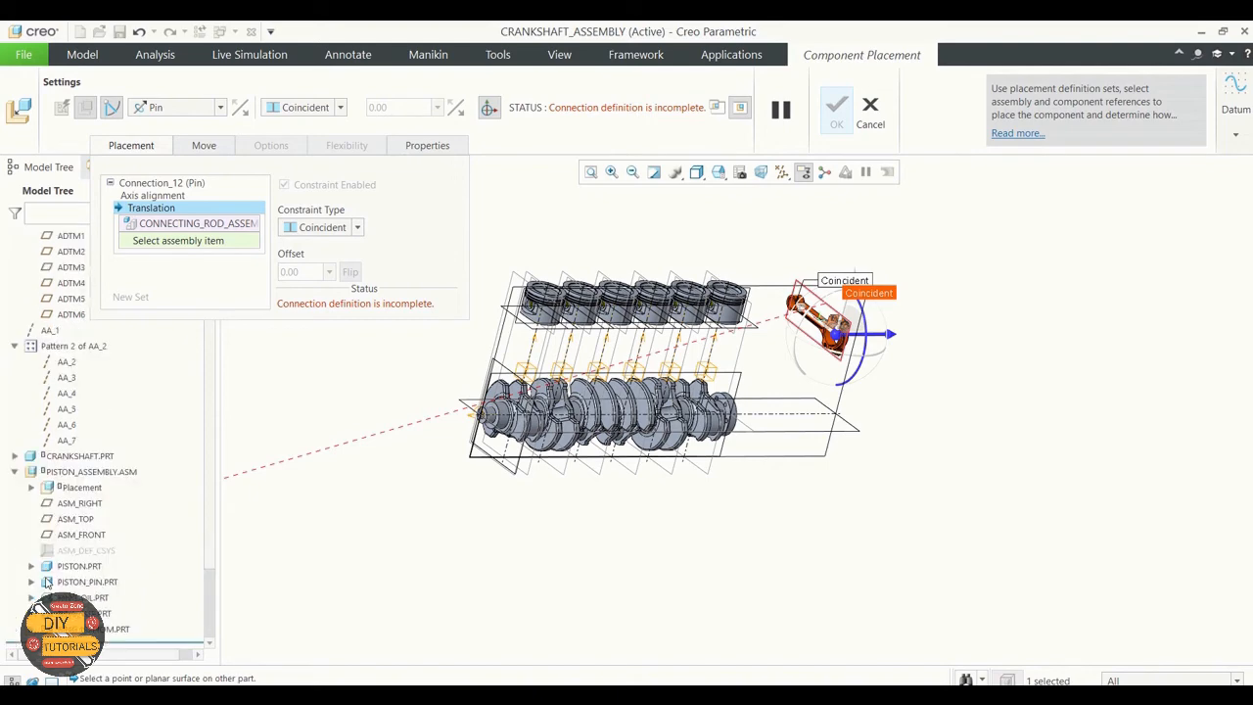
left_click(87, 503)
scroll(617, 382, "up", 3)
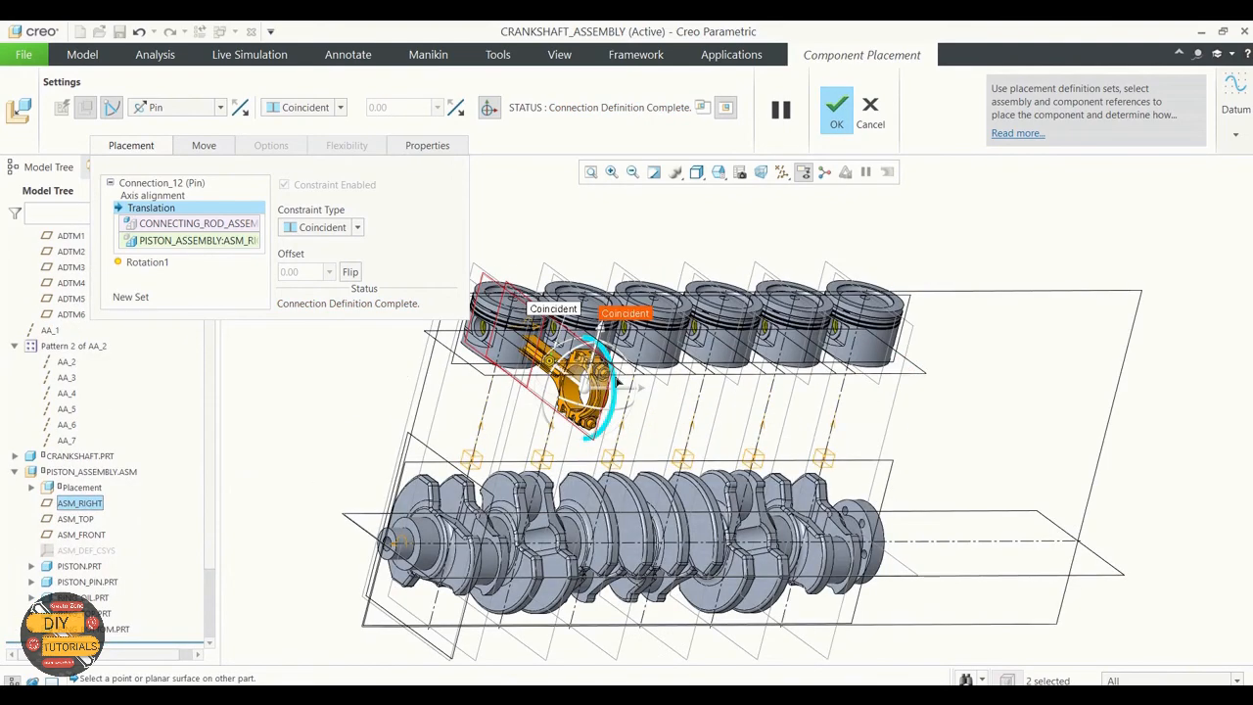
left_click_drag(612, 392, 588, 442)
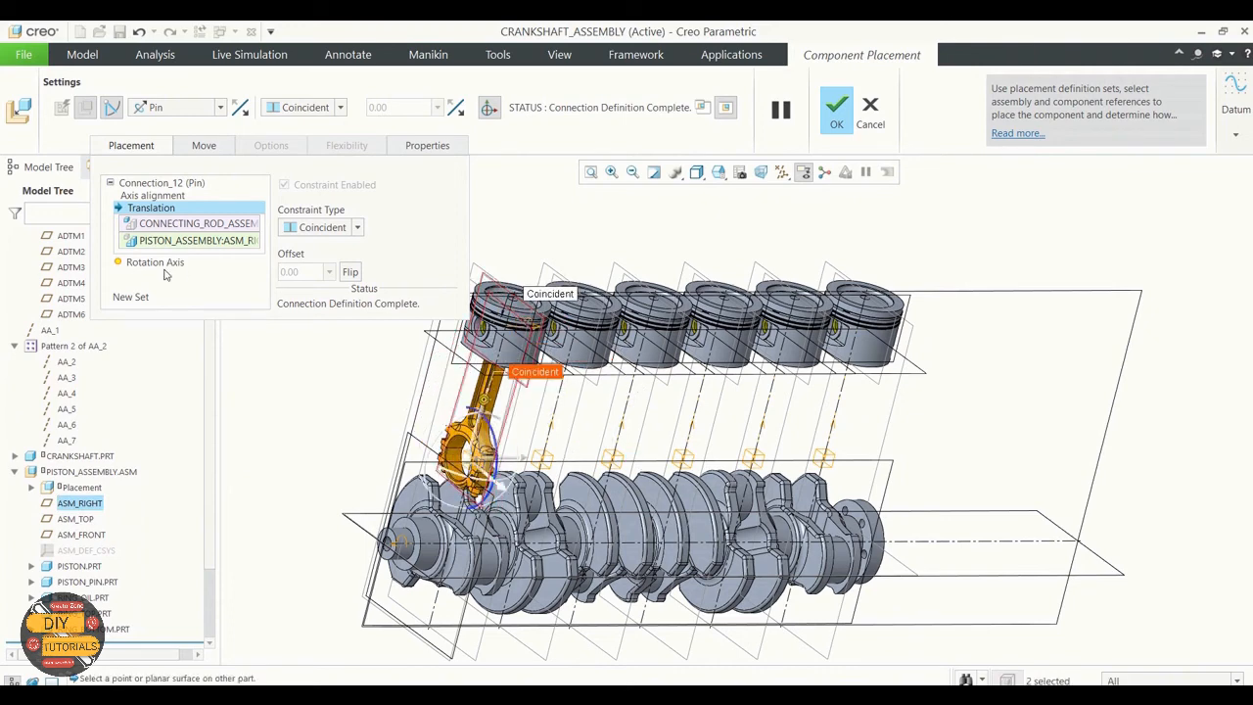
Step: Add a second connection set to the connecting rod's placement and make it a Cylinder connection
left_click(137, 297)
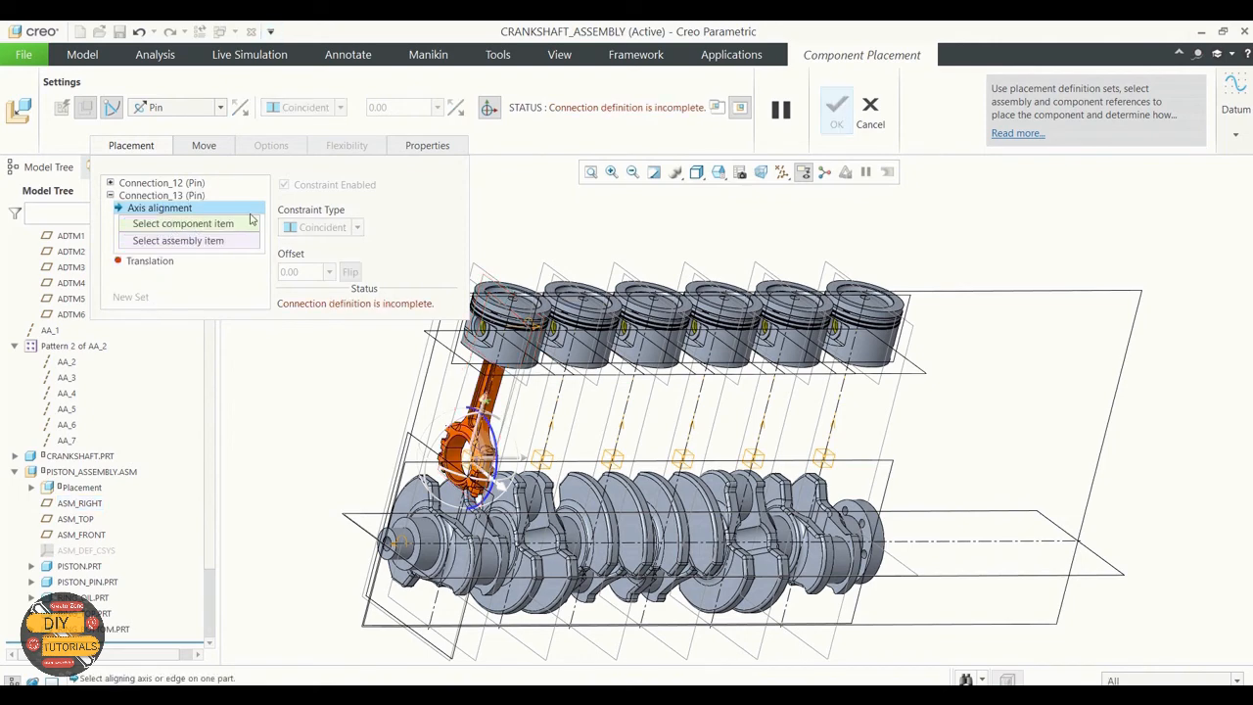
left_click(192, 196)
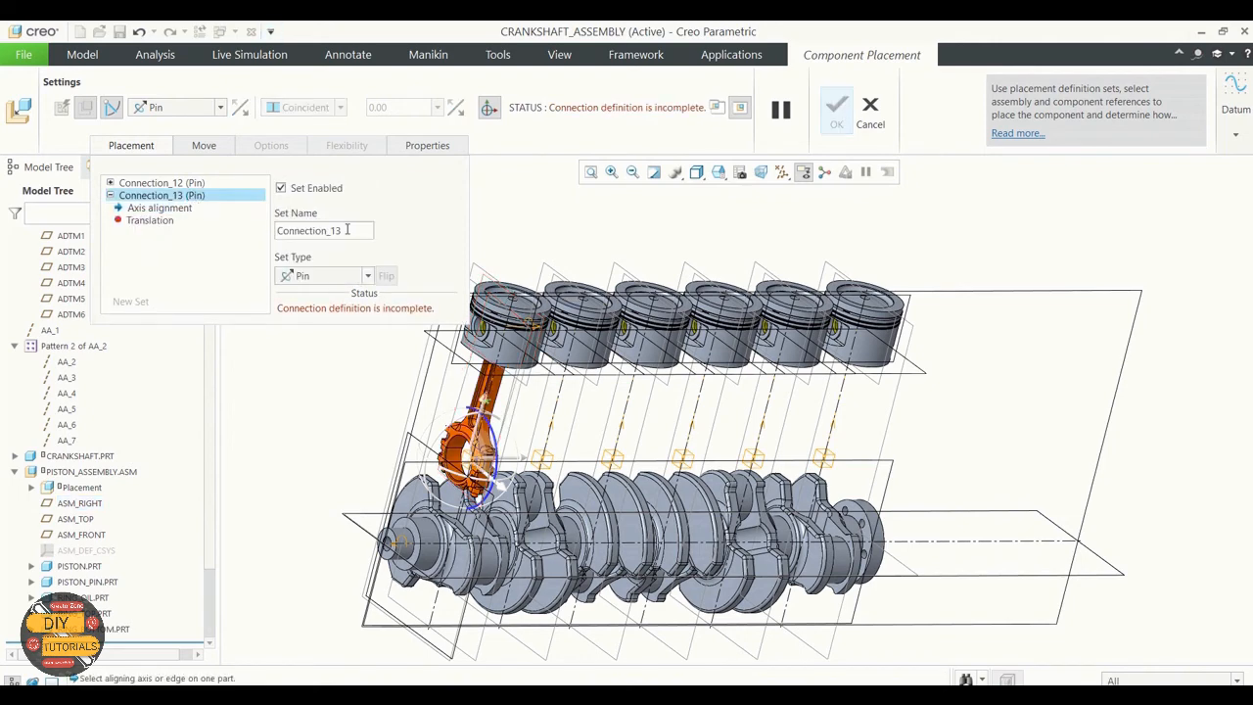
left_click(367, 276)
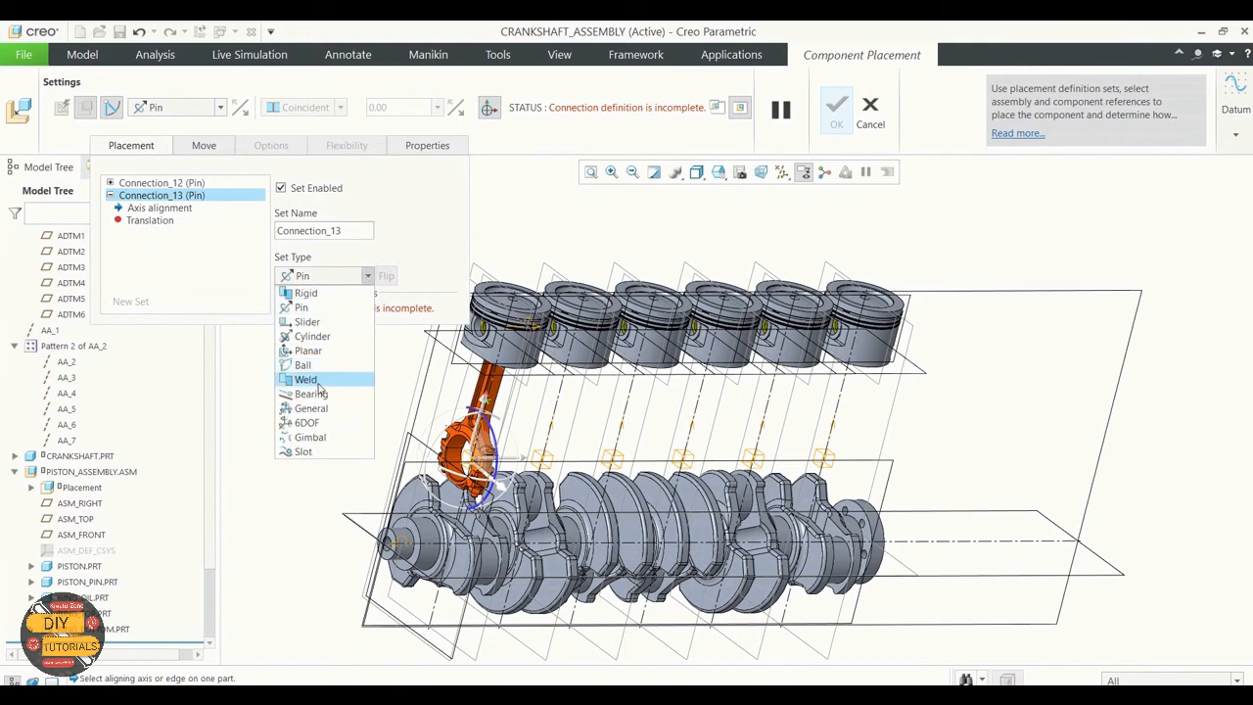
left_click(311, 336)
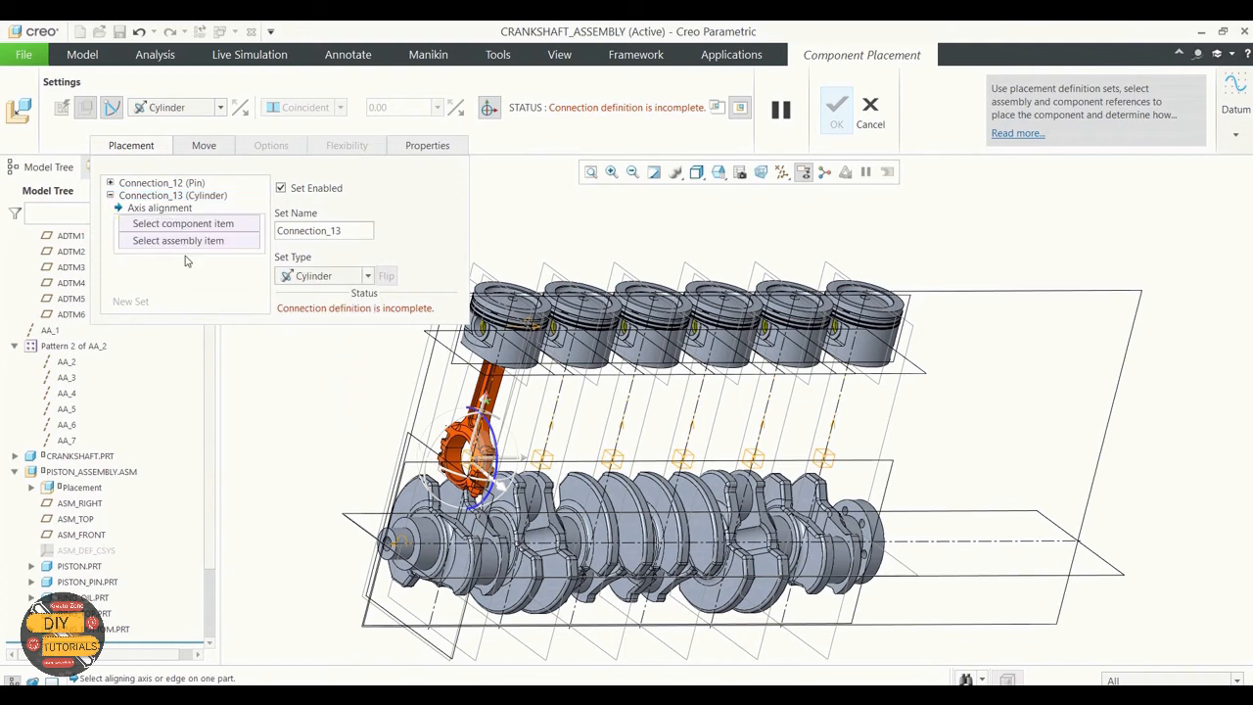
Step: Align the rod's big-end bore with the crankshaft's first crankpin surface in the Cylinder connection and accept the placement
left_click(184, 224)
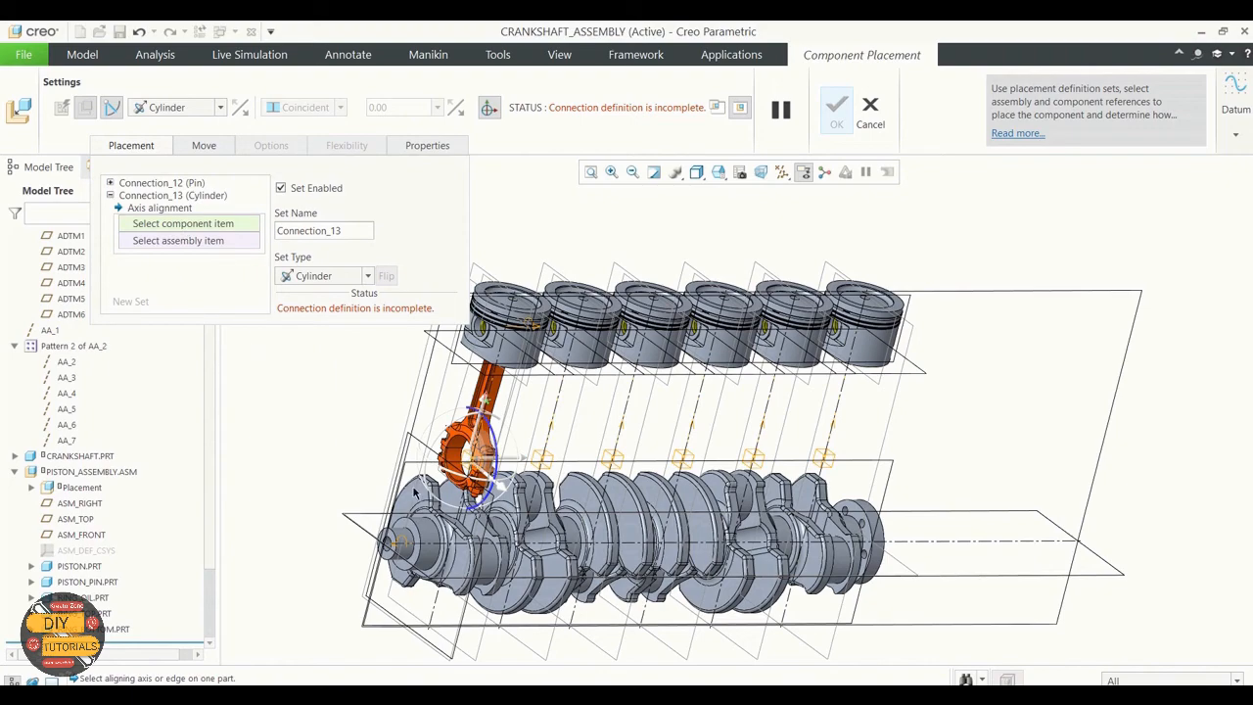
scroll(465, 467, "down", 4)
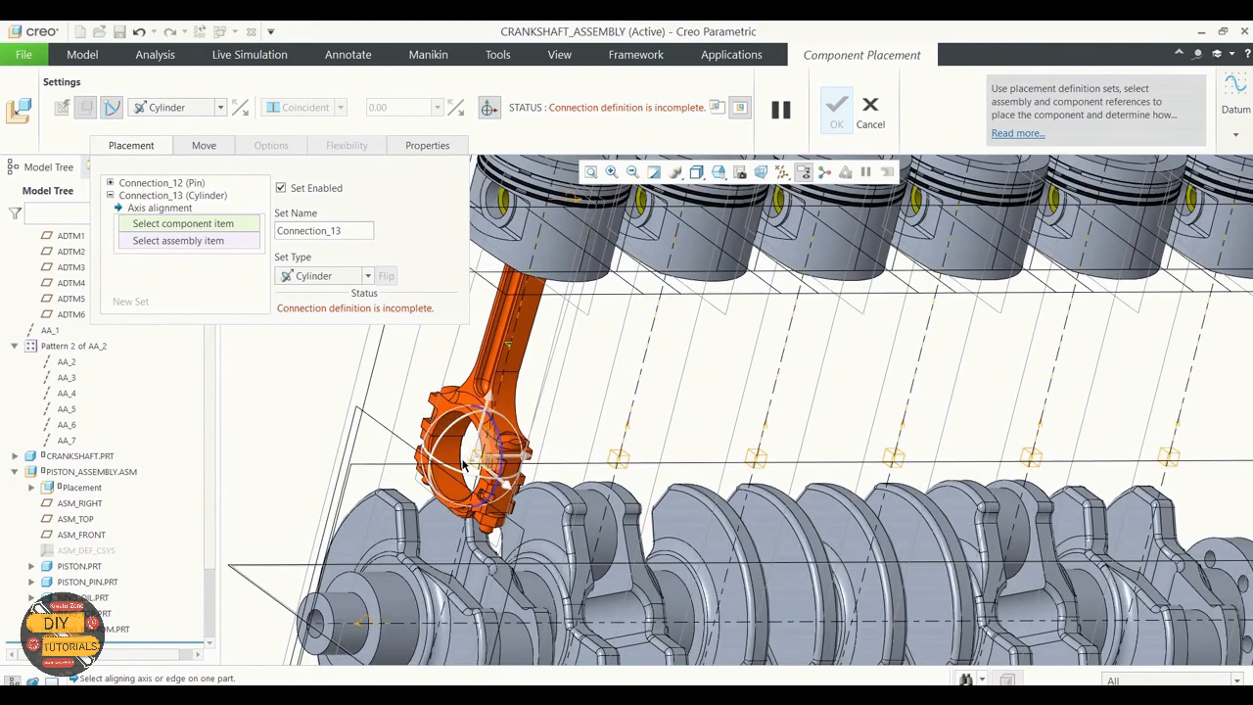
scroll(458, 472, "down", 3)
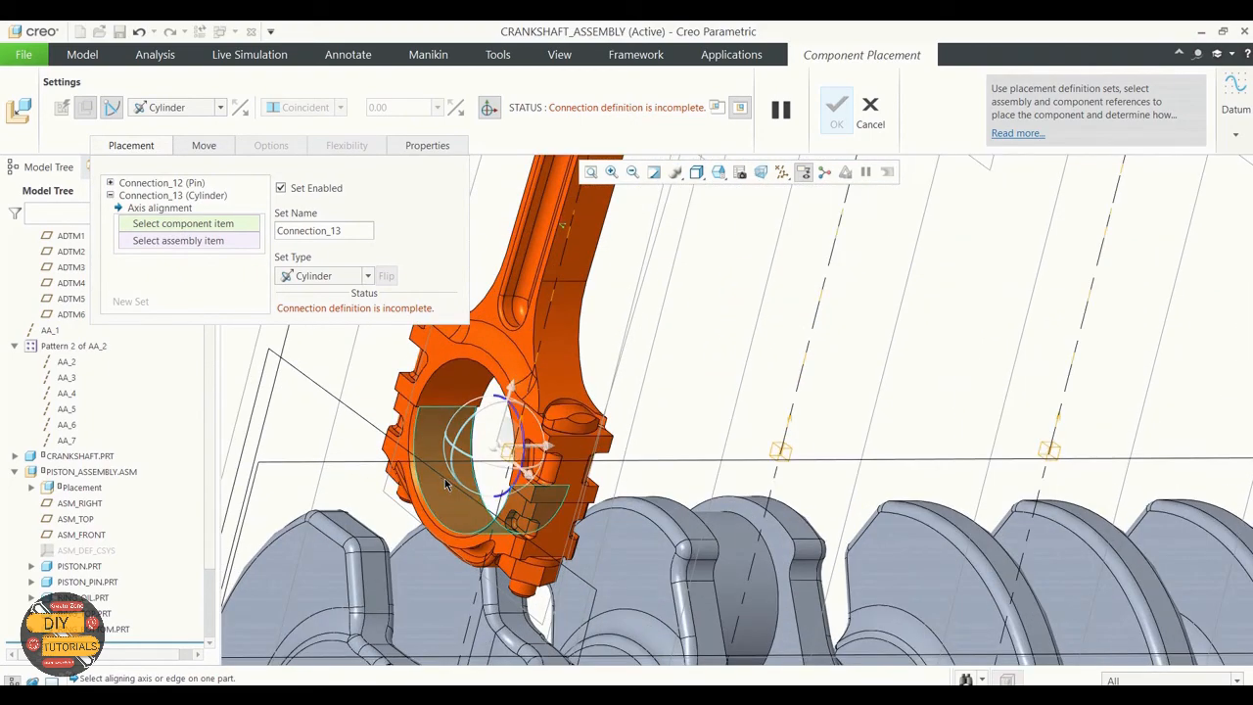
left_click(446, 483)
scroll(446, 483, "up", 6)
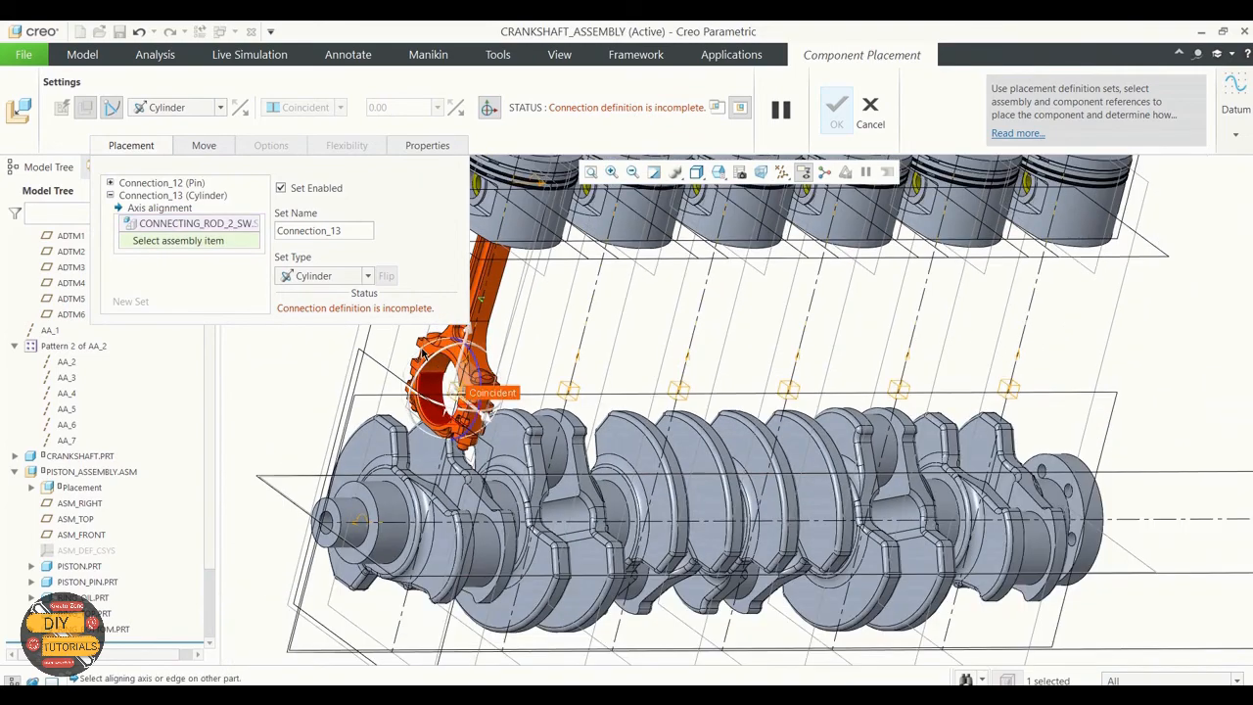
scroll(429, 383, "up", 3)
mouse_move(520, 603)
middle_mouse_down()
mouse_move(483, 595)
mouse_move(493, 609)
mouse_move(529, 499)
middle_mouse_up()
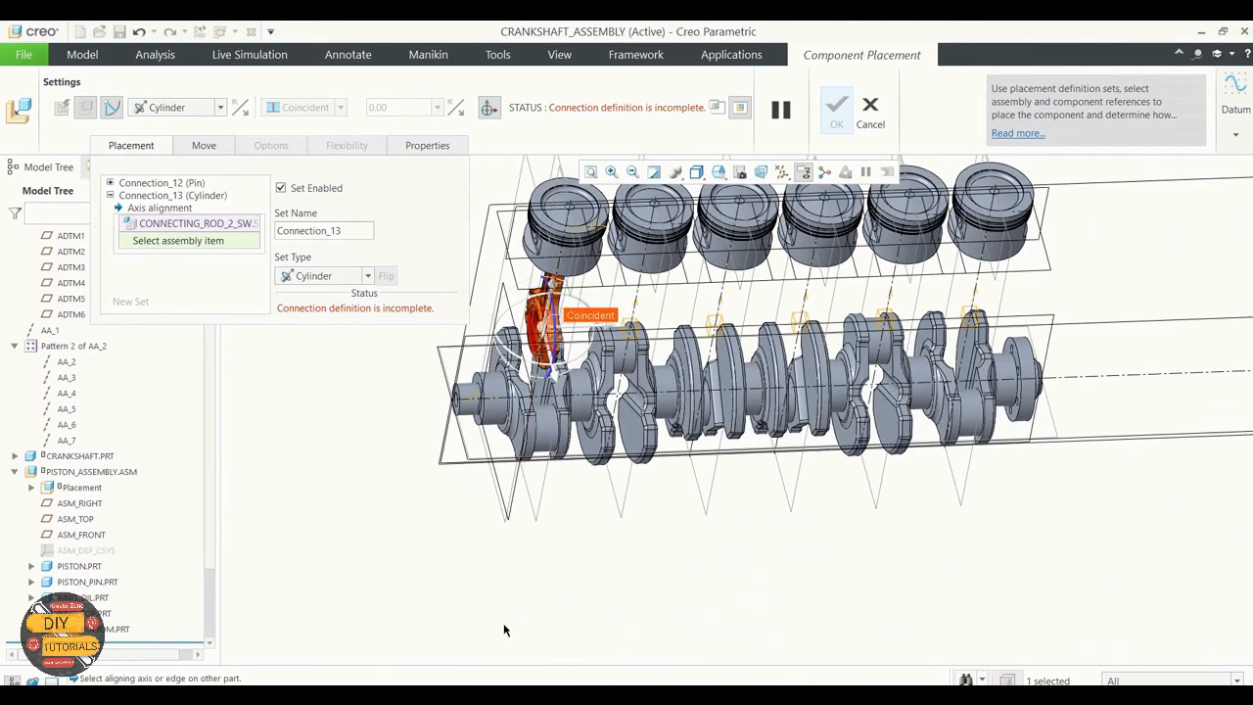
left_click(545, 449)
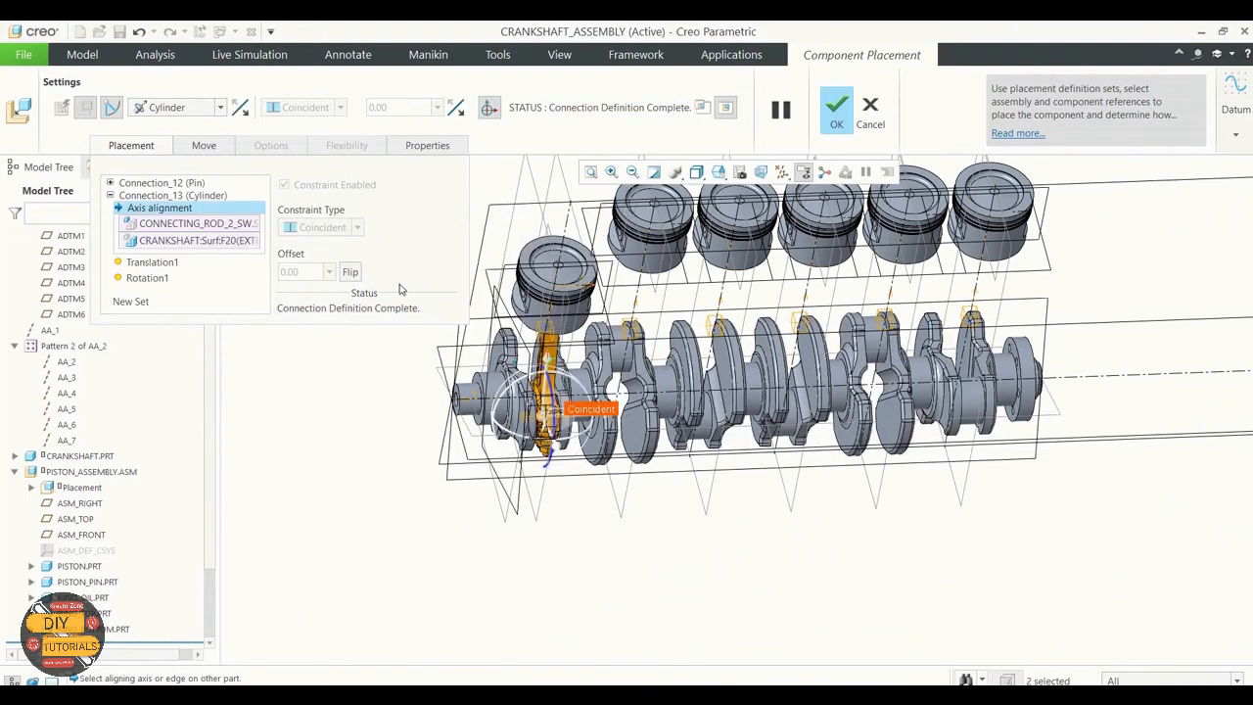
mouse_move(413, 374)
middle_mouse_down()
mouse_move(436, 332)
mouse_move(395, 394)
middle_mouse_up()
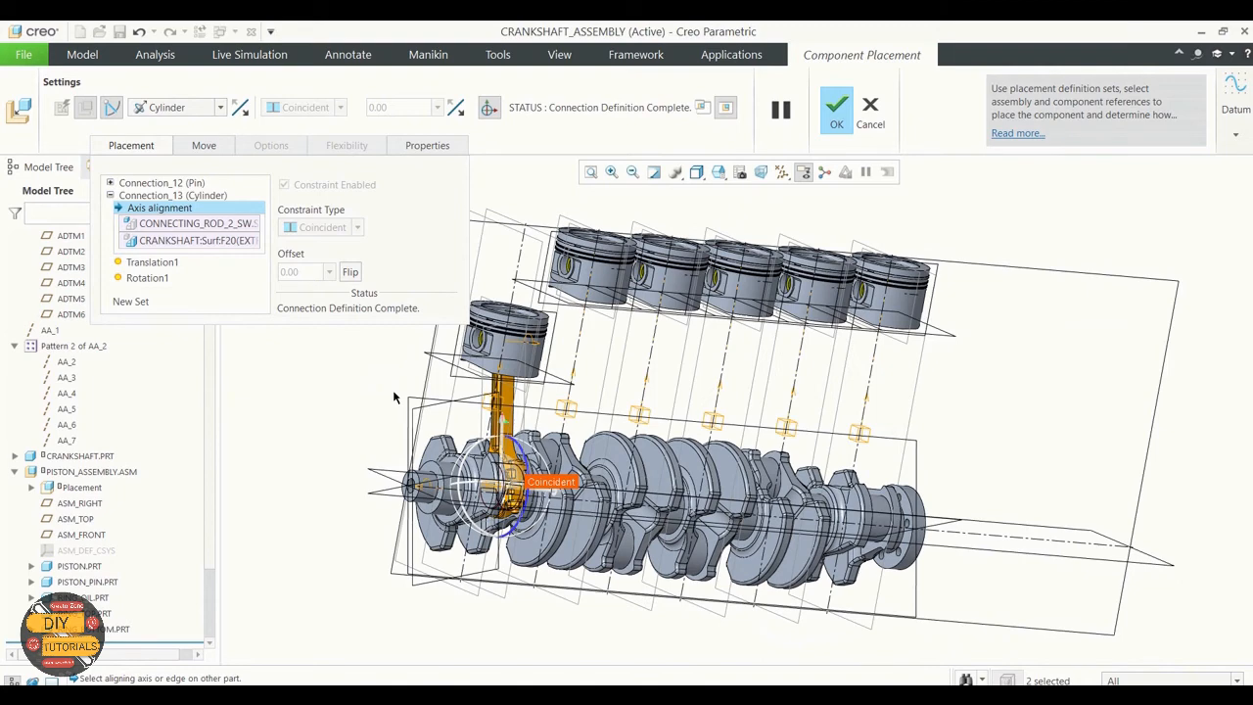
left_click(836, 110)
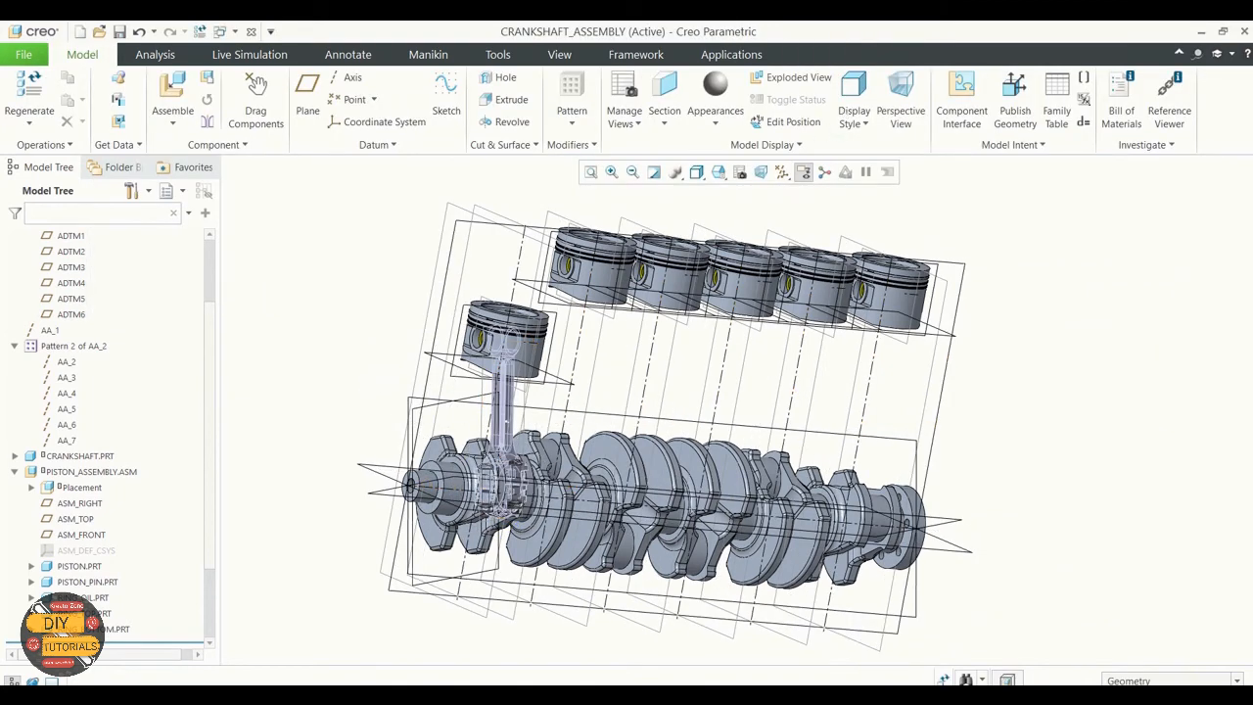
Step: Start the Repeat command on the placed CONNECTING_ROD_ASSEMBLY_SW component
scroll(133, 475, "down", 3)
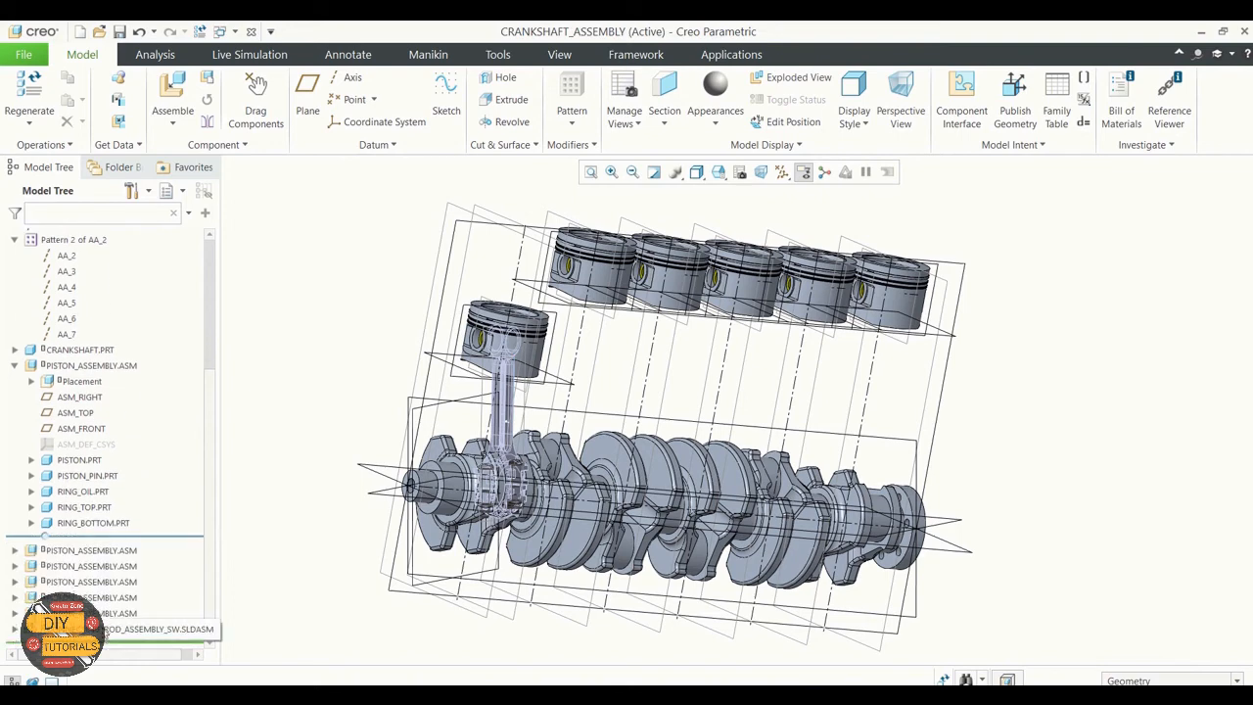
left_click(105, 629)
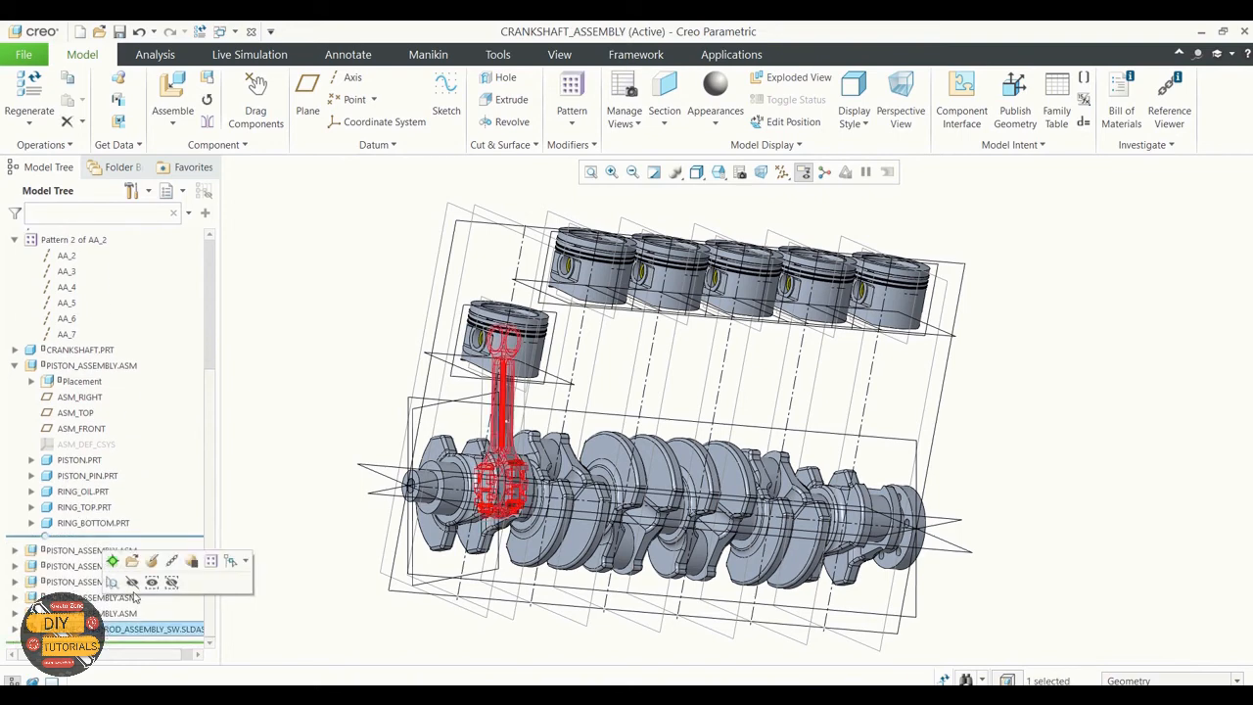
left_click(206, 99)
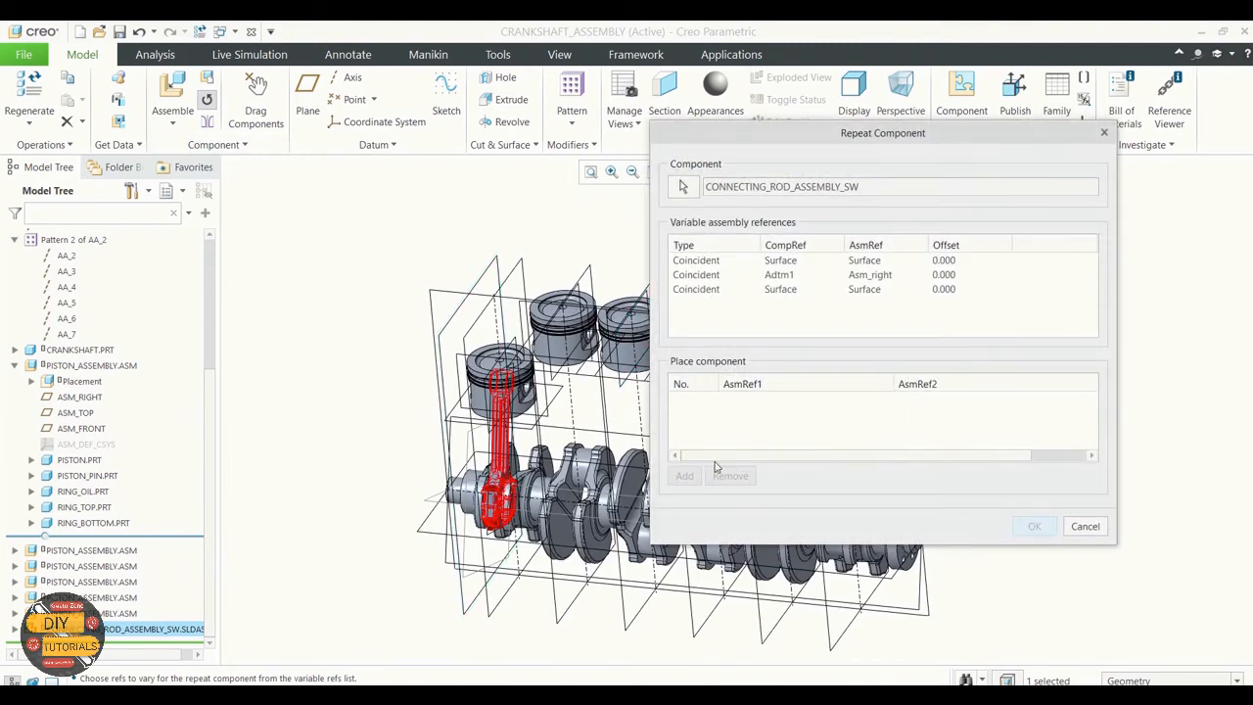
scroll(591, 347, "up", 3)
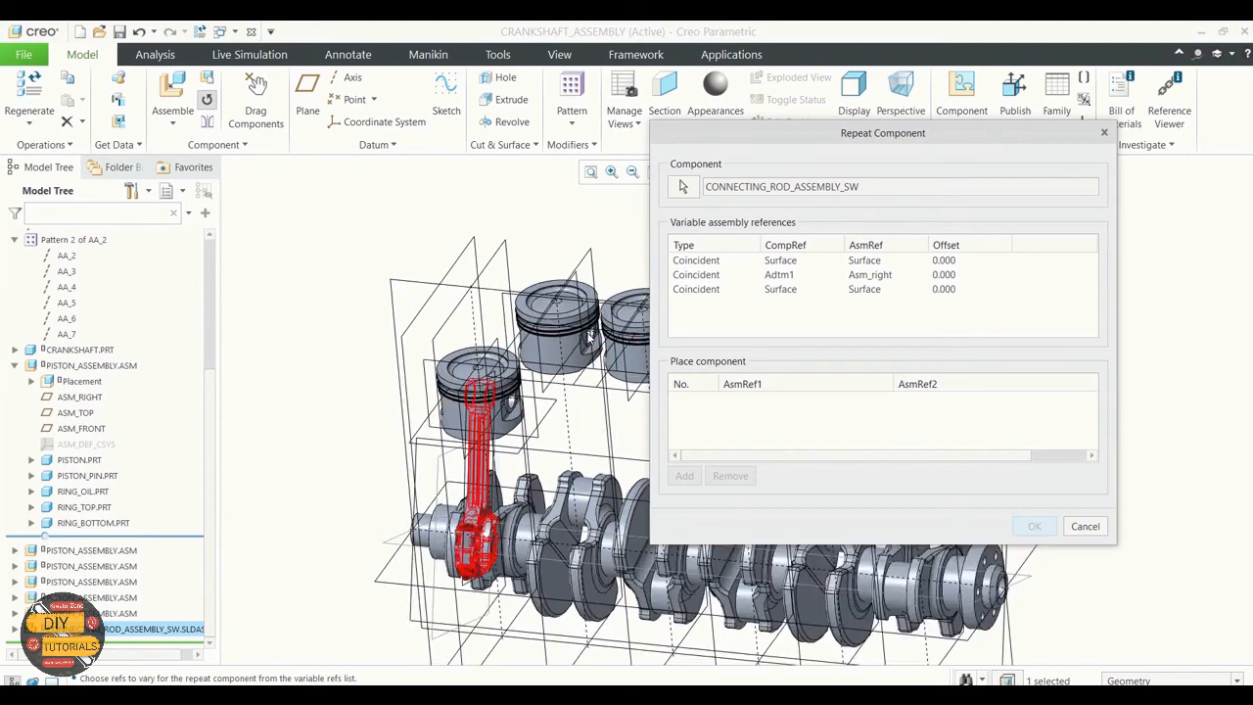
scroll(591, 341, "up", 2)
scroll(594, 341, "up", 2)
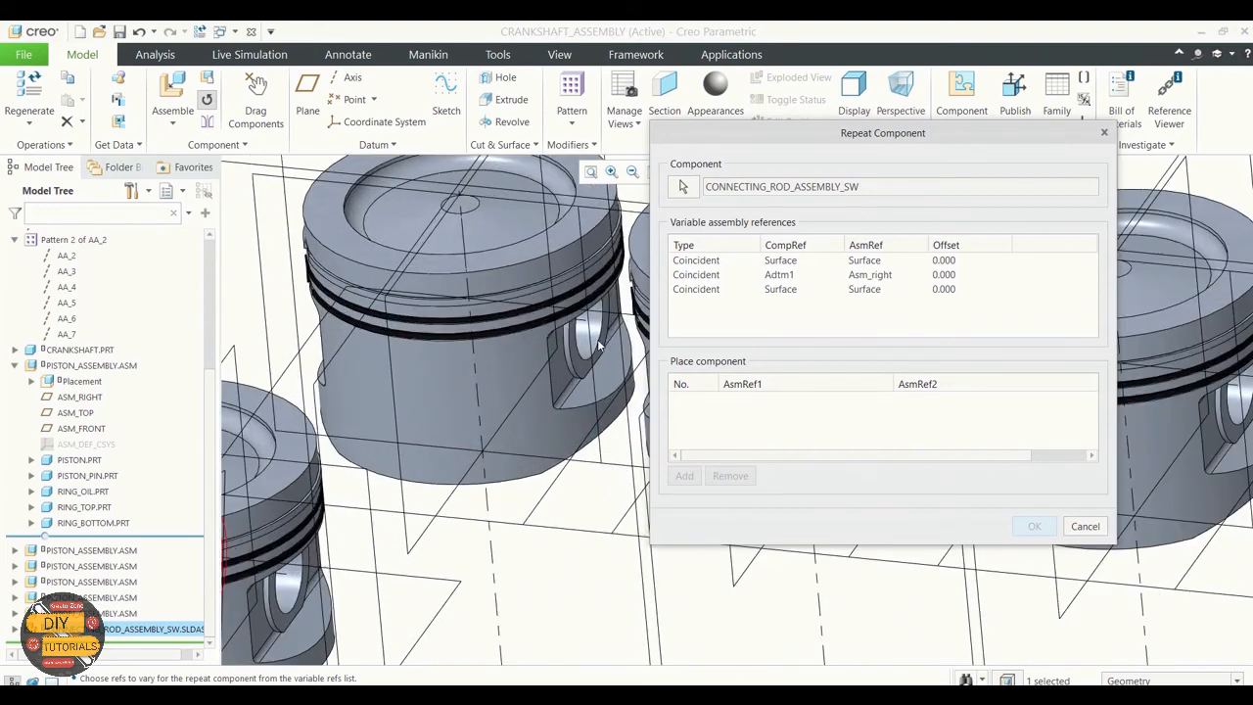
scroll(593, 342, "up", 2)
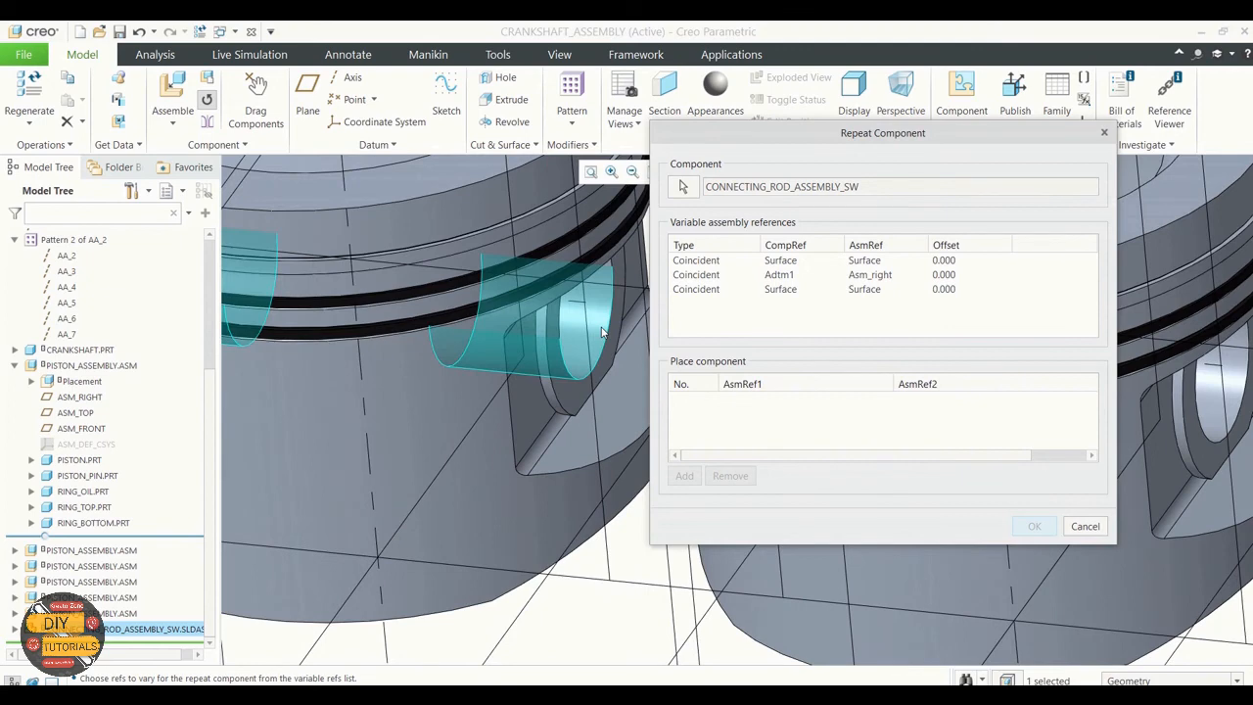
left_click(602, 333)
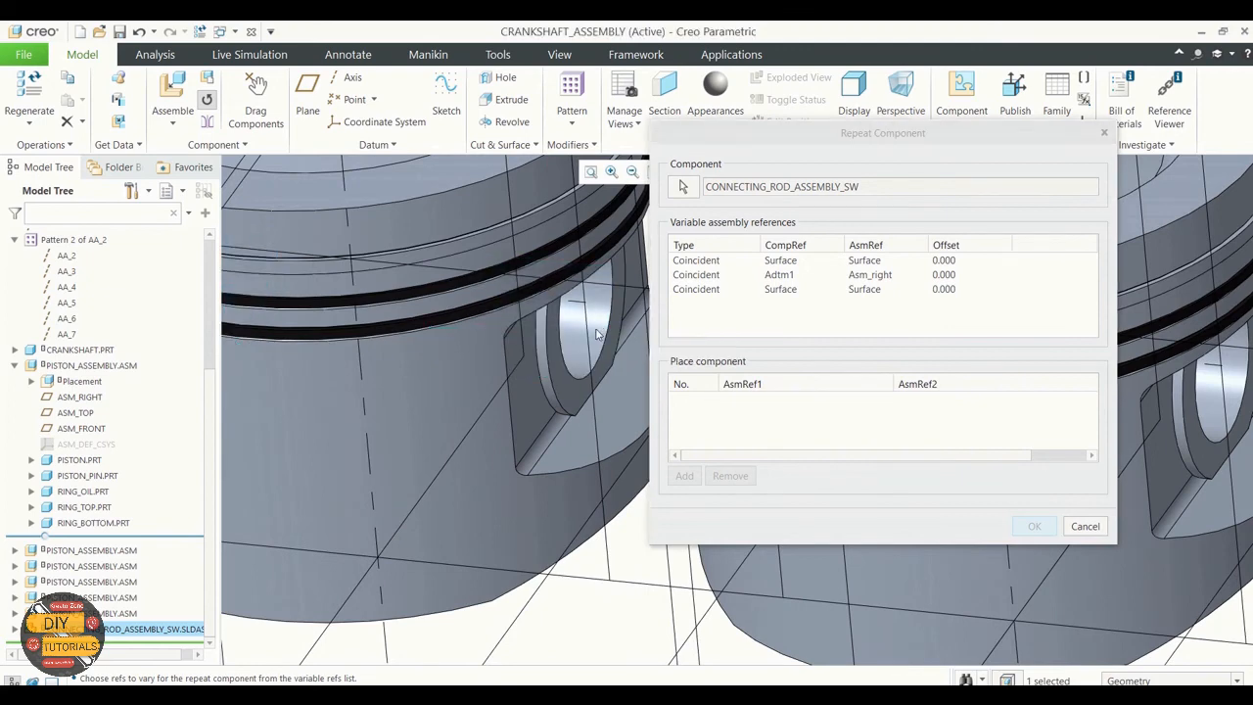
left_click(596, 324)
scroll(596, 327, "up", 3)
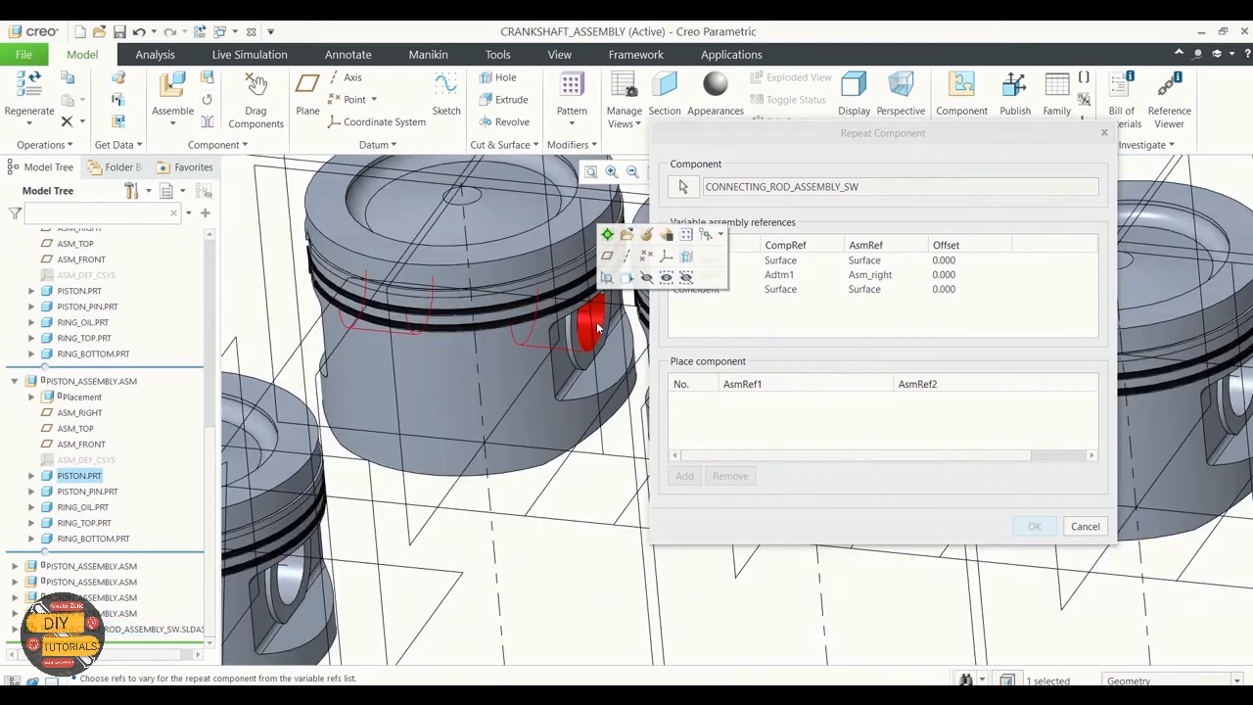
scroll(596, 326, "up", 5)
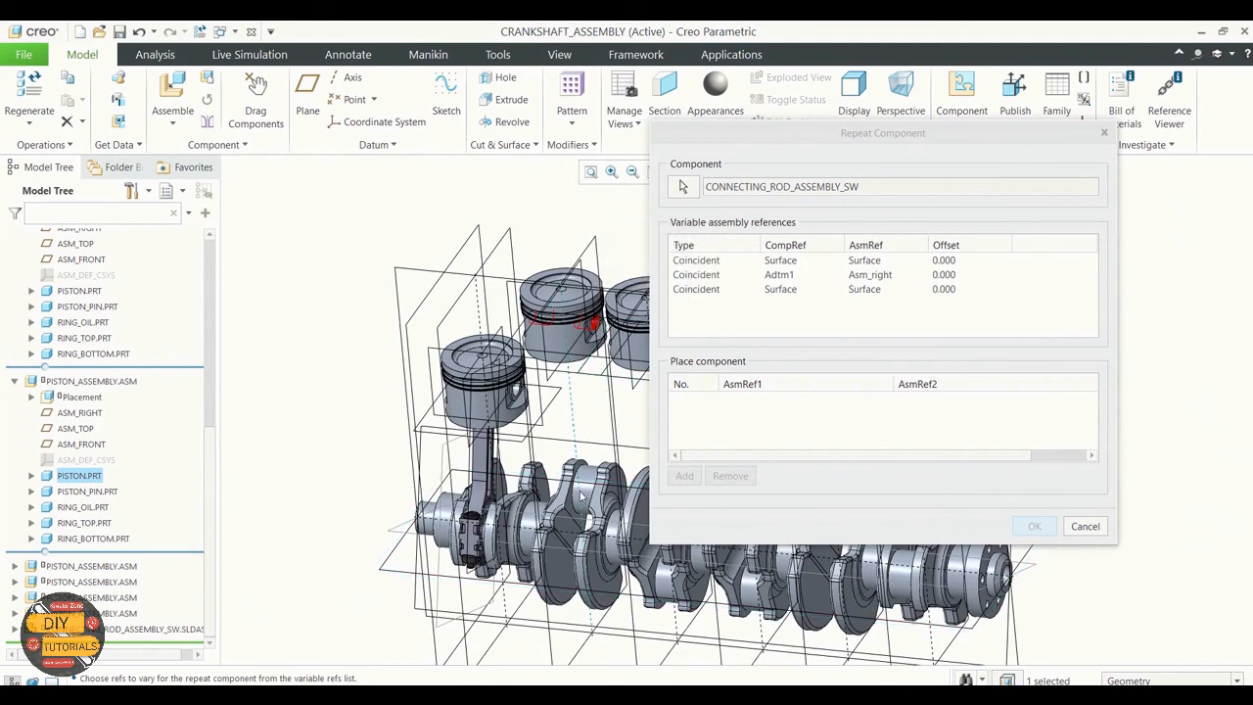
left_click(549, 370)
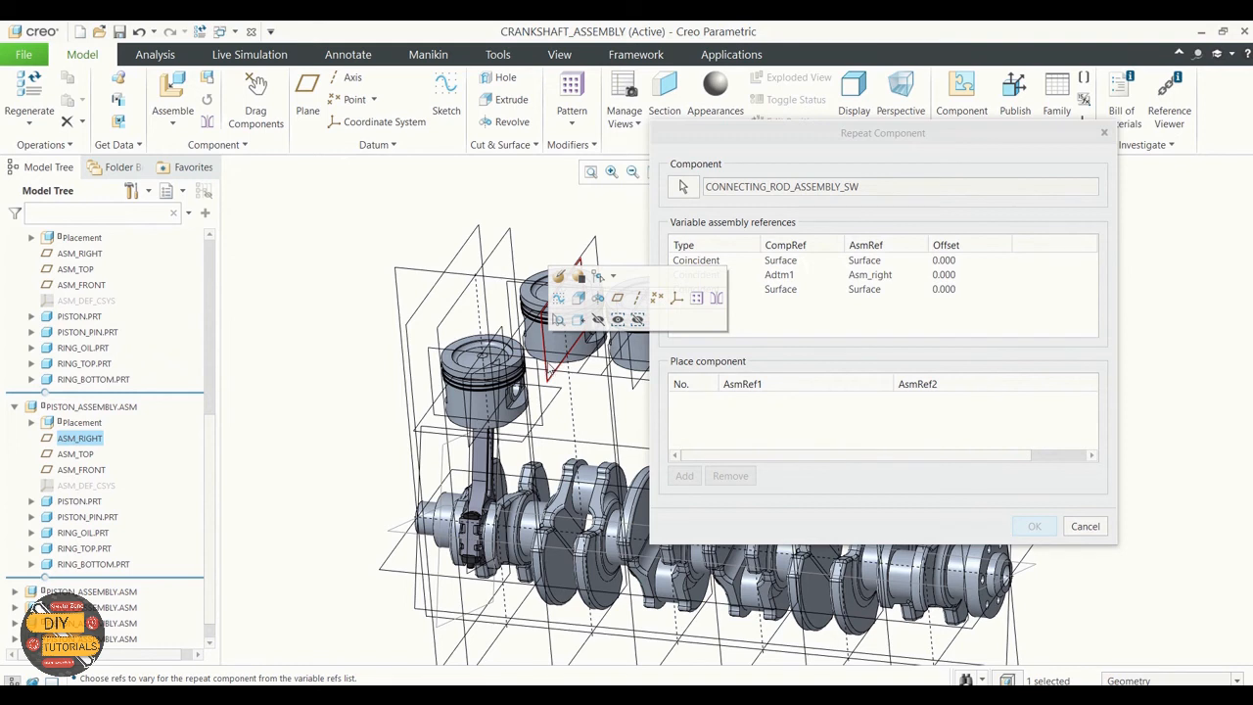
left_click(487, 225)
left_click(841, 303)
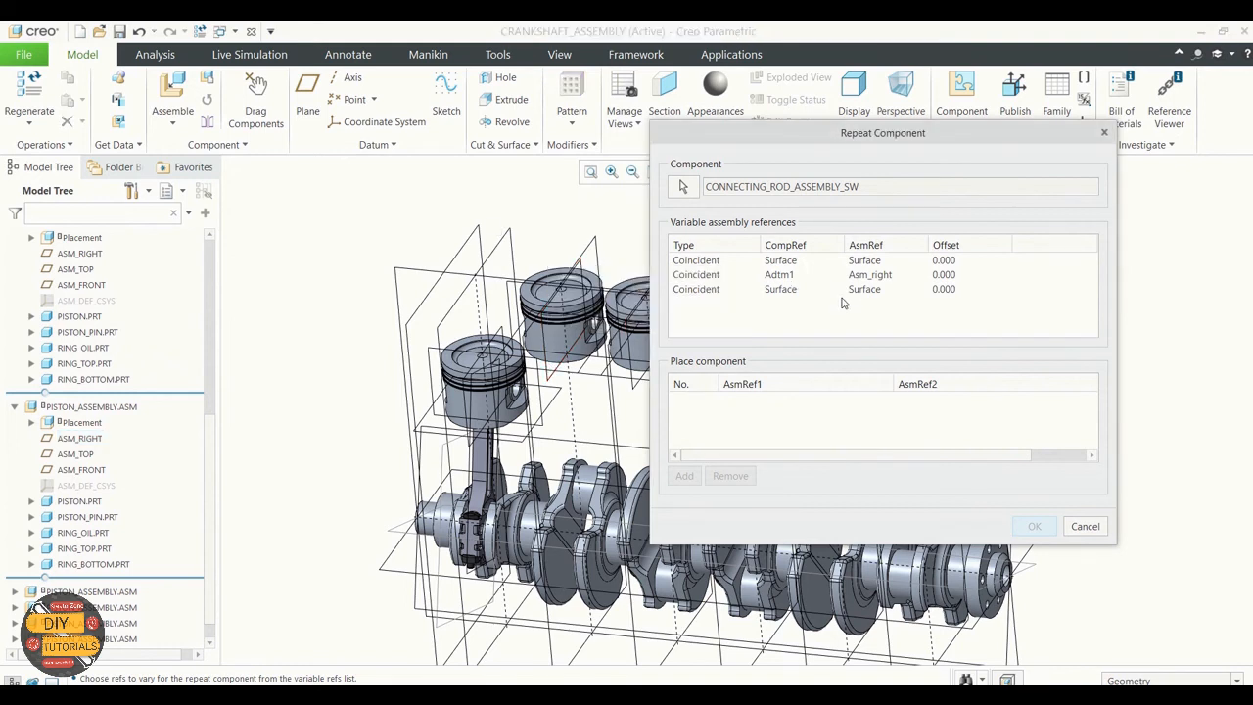
Step: Choose all three coincident references of the connecting rod as the ones to vary and begin adding new occurrences
left_click(797, 260)
left_click(788, 275, "ctrl")
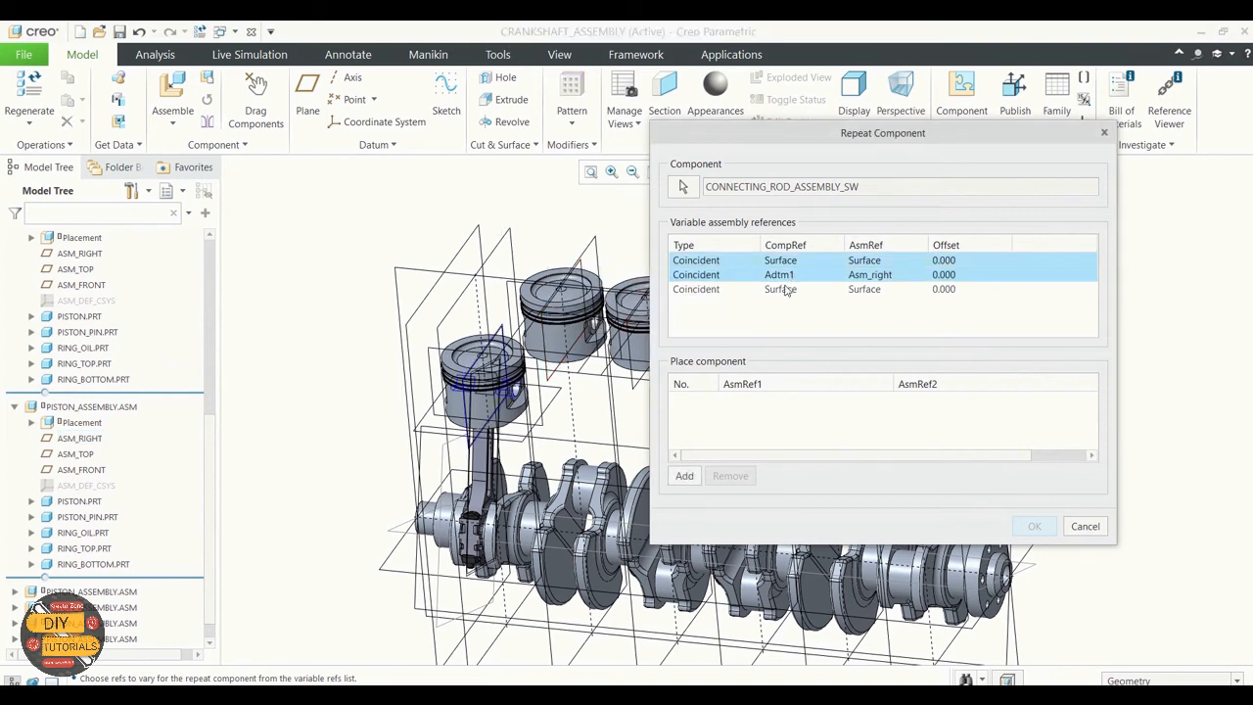
left_click(788, 289, "ctrl")
left_click(684, 476)
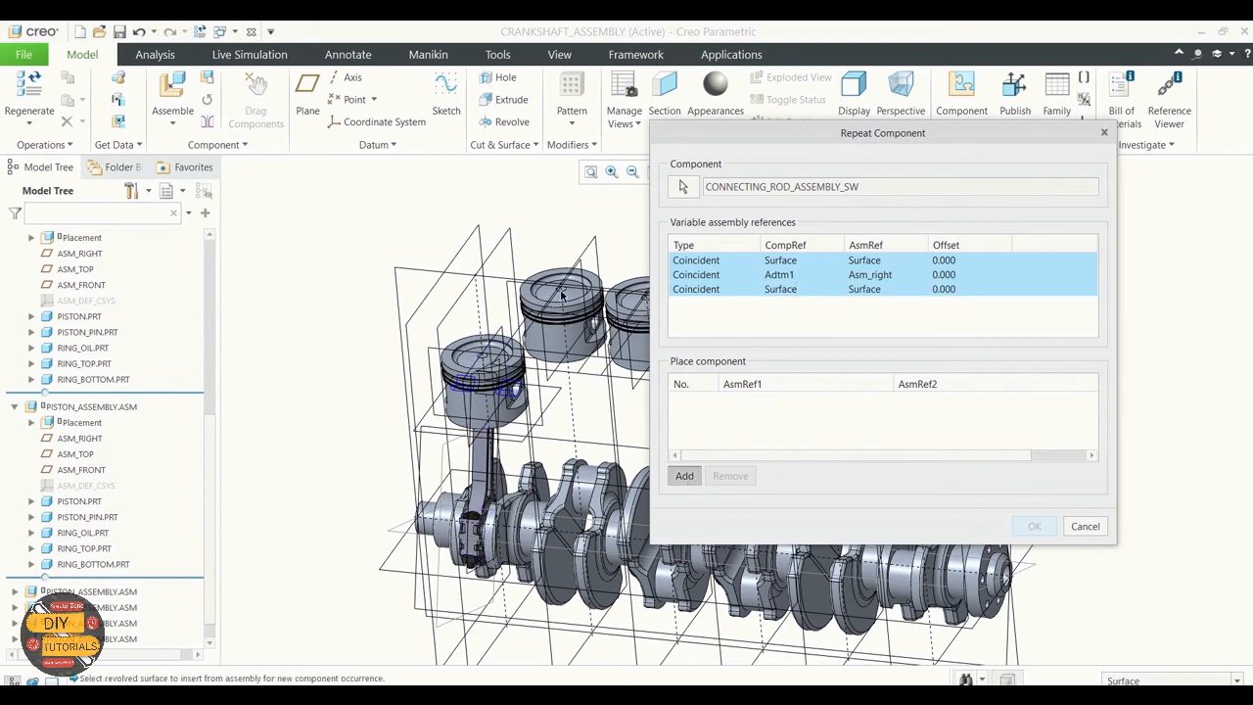
Step: Add a connecting rod occurrence for the second piston using its pin bore, its ASM_RIGHT plane and the second crankpin surface
scroll(561, 295, "down", 3)
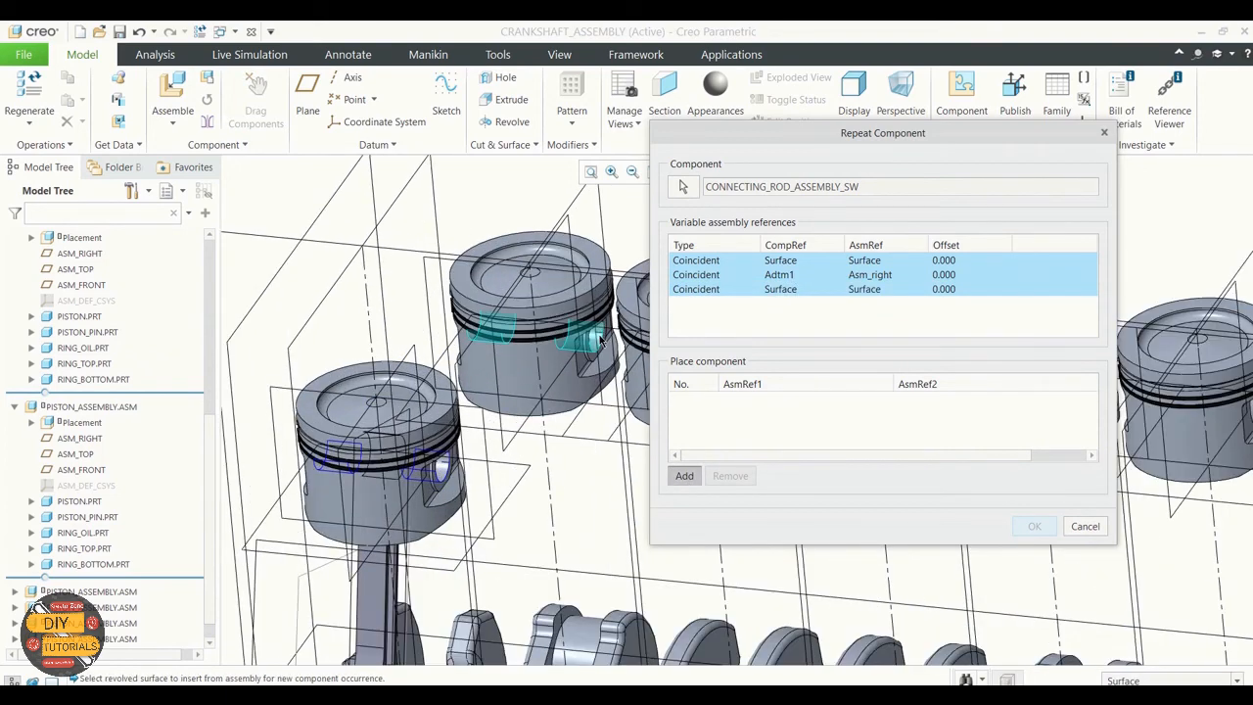
left_click(599, 339)
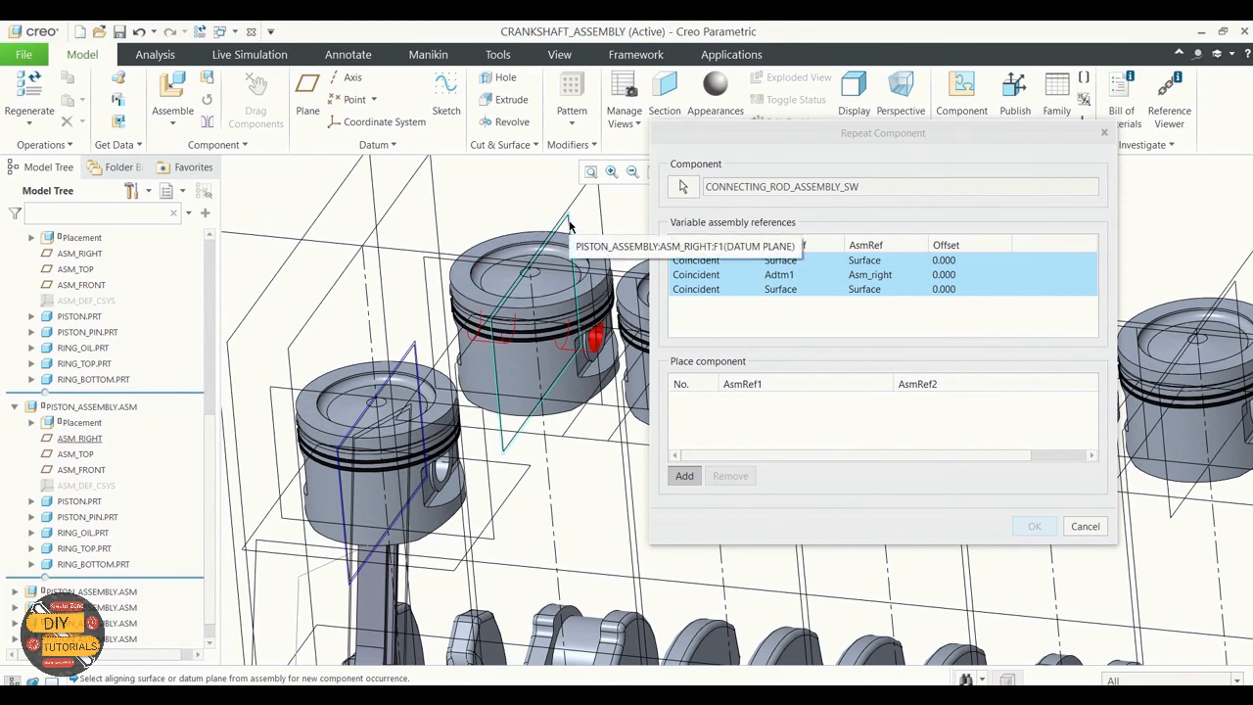
left_click(570, 226)
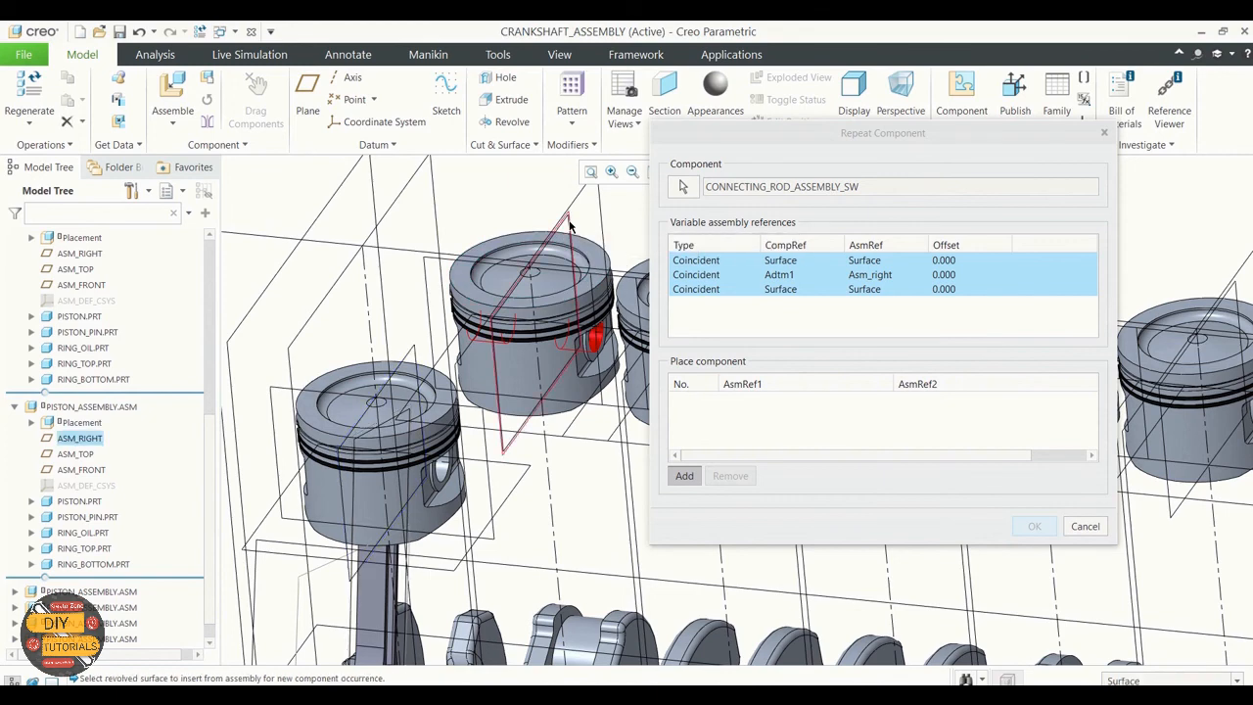
scroll(569, 226, "up", 3)
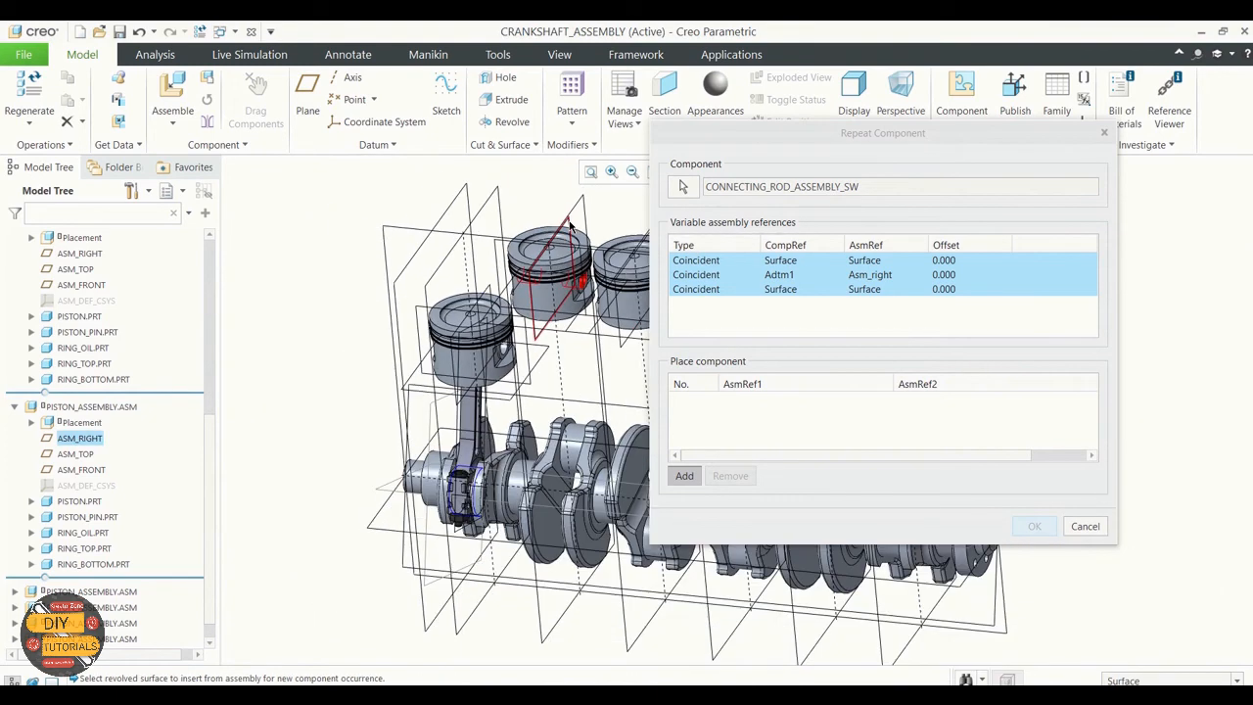
left_click(573, 452)
Step: Try a rod occurrence for the third piston using its pin bore, ASM_RIGHT plane and the crankshaft journal next to the second crankpin
scroll(529, 373, "up", 3)
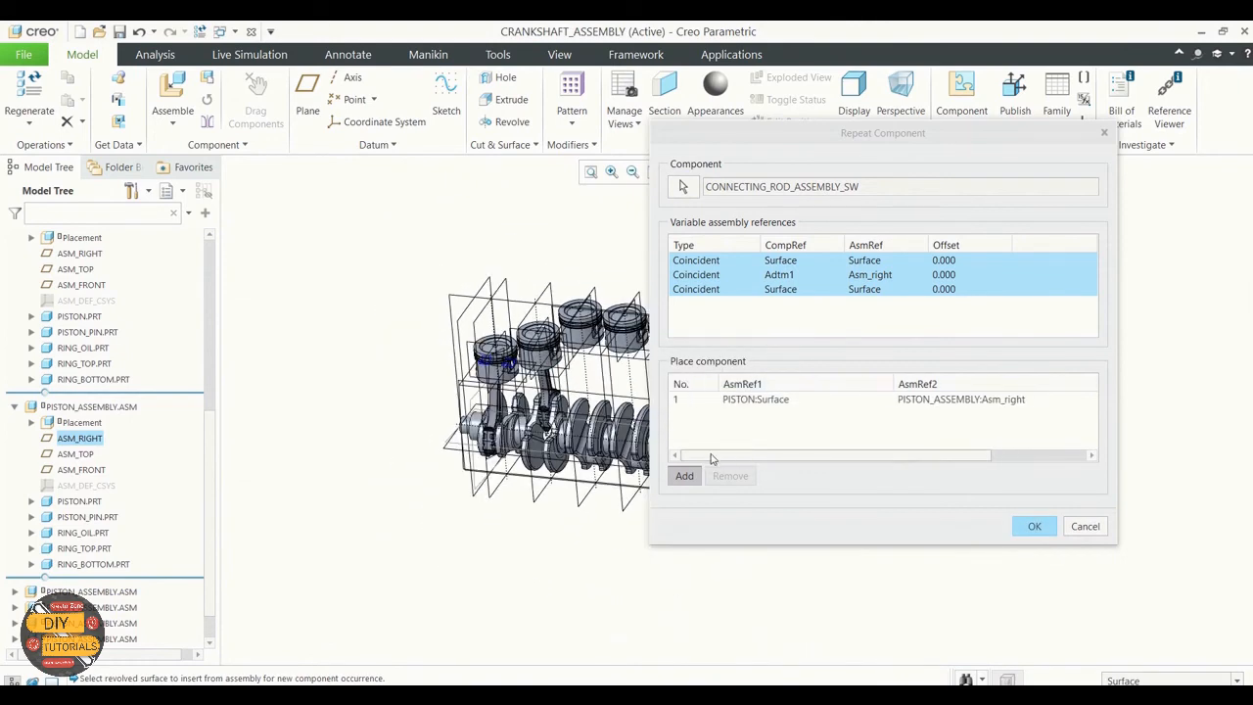
scroll(584, 352, "down", 5)
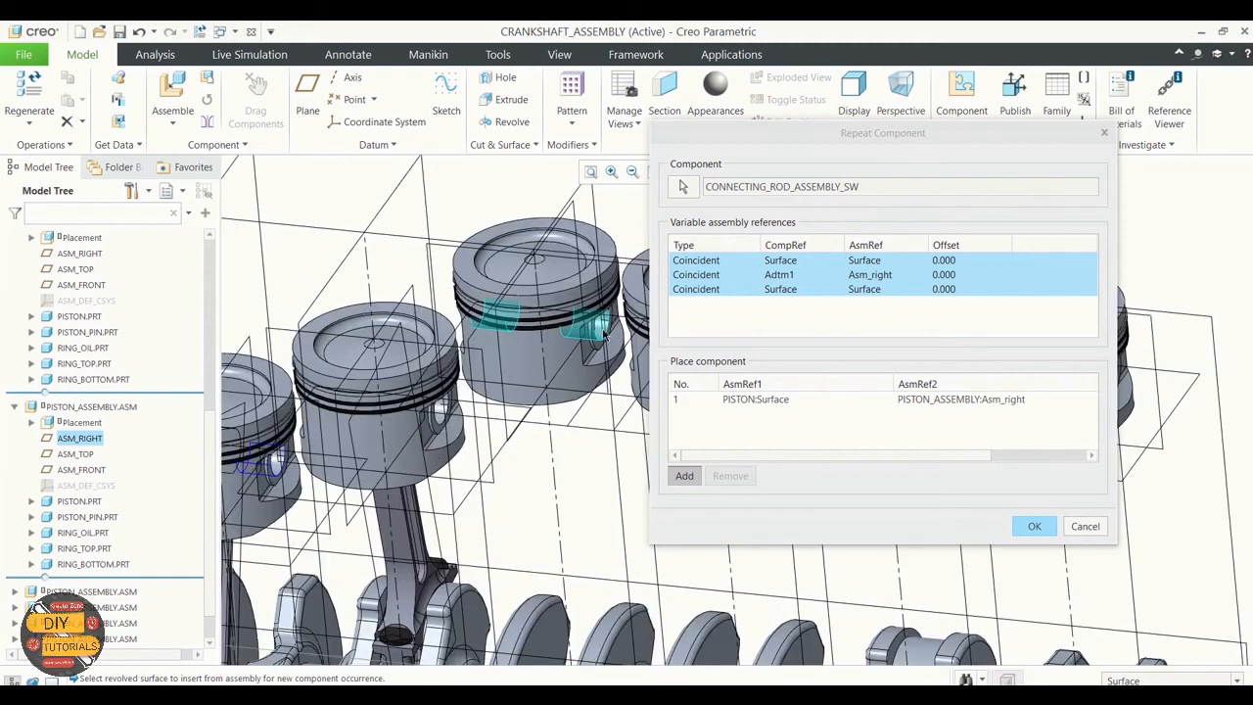
left_click(604, 335)
scroll(577, 342, "up", 5)
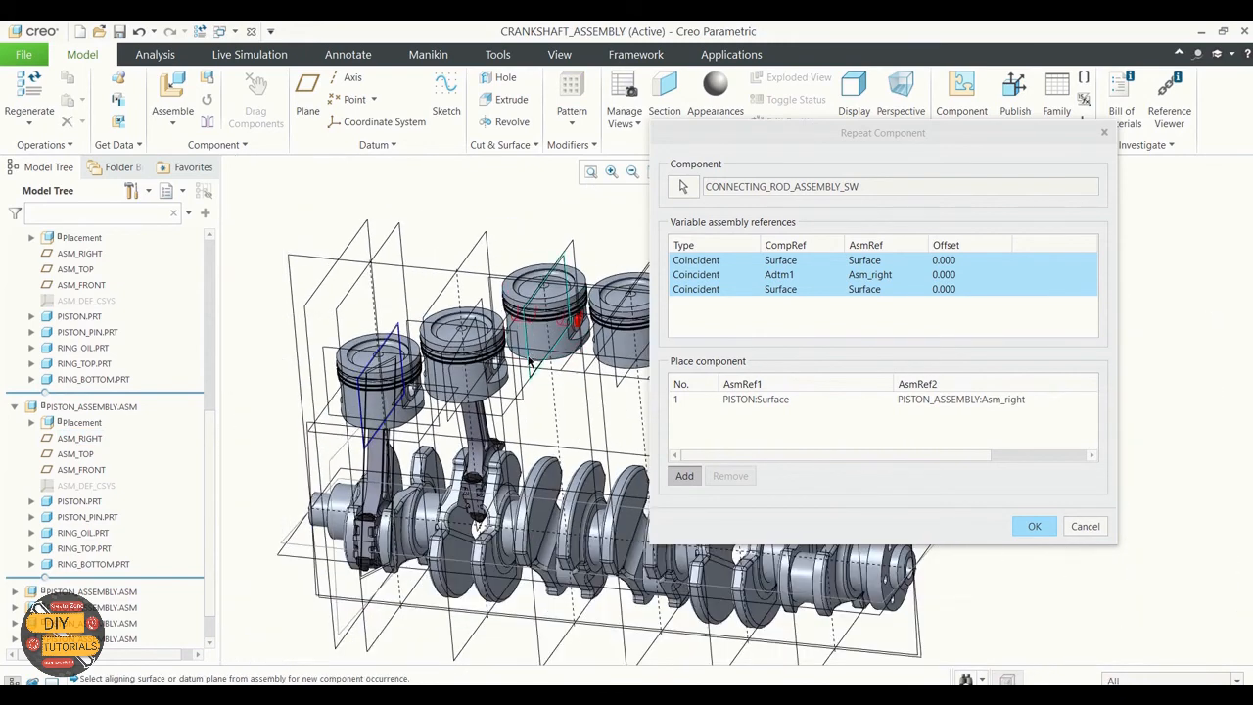
left_click(571, 268)
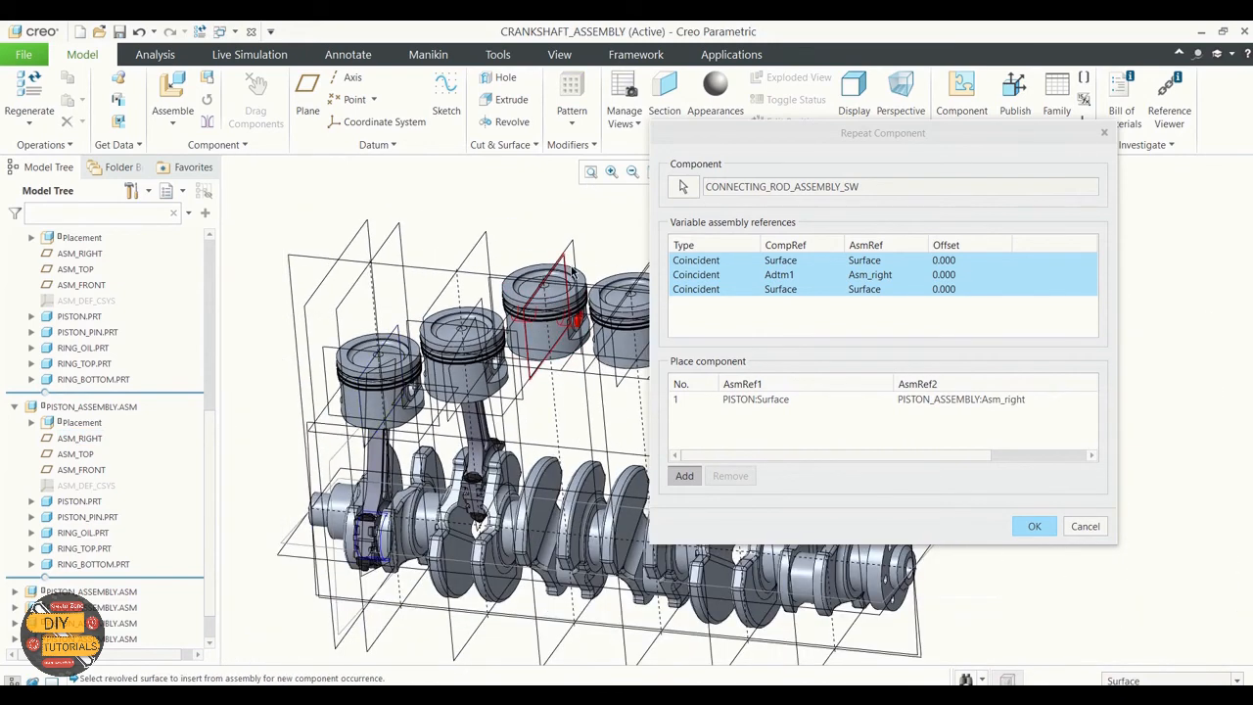
left_click(509, 528)
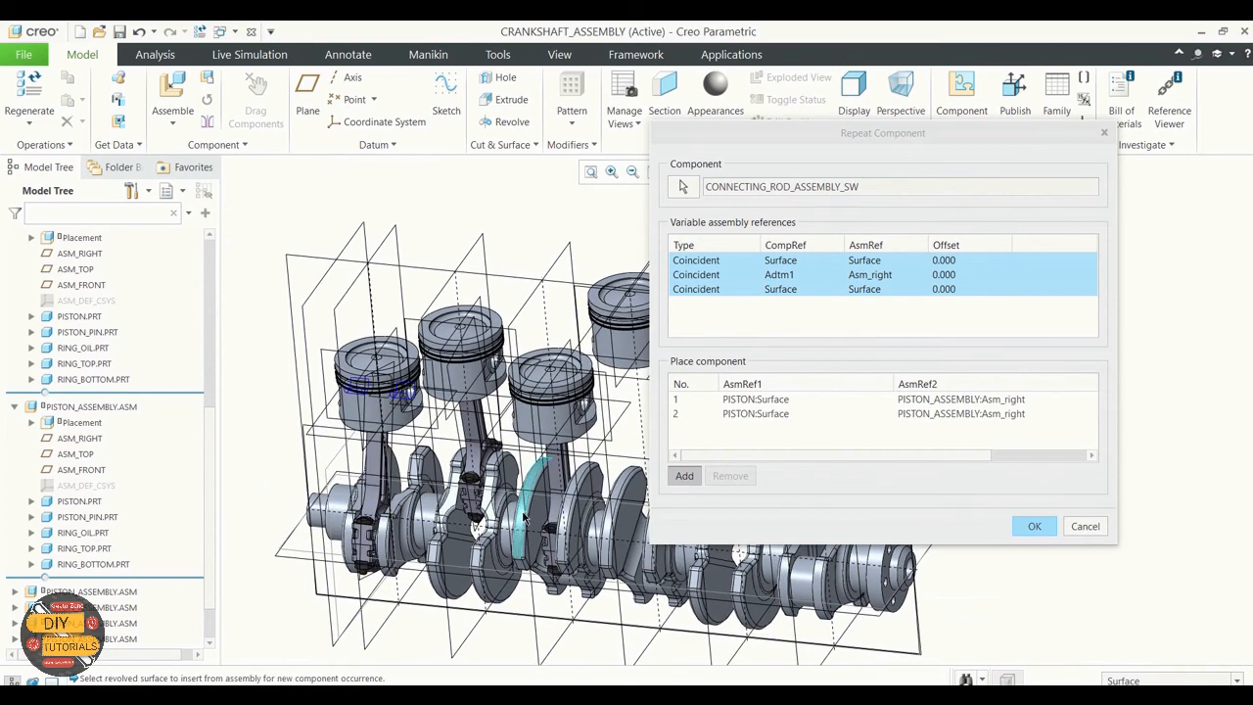
Step: Check the assembly references of the third piston's rod occurrence and remove that occurrence from the placement list
scroll(548, 541, "up", 3)
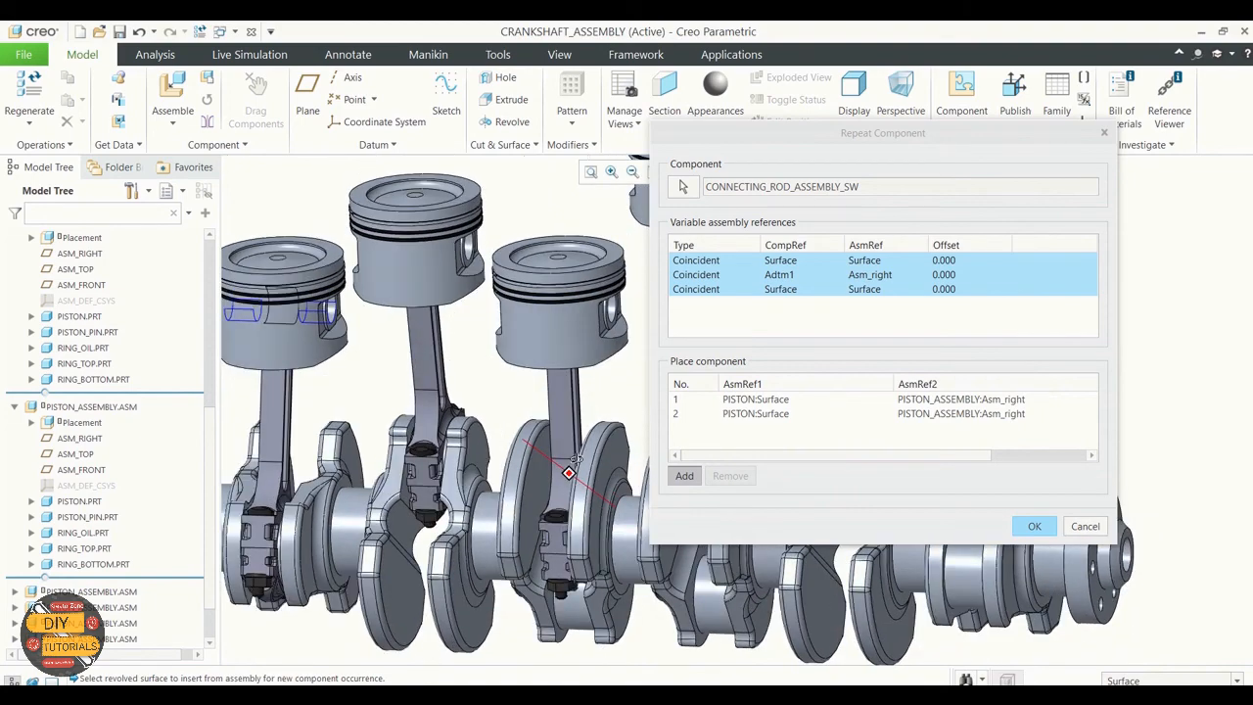
scroll(558, 476, "up", 3)
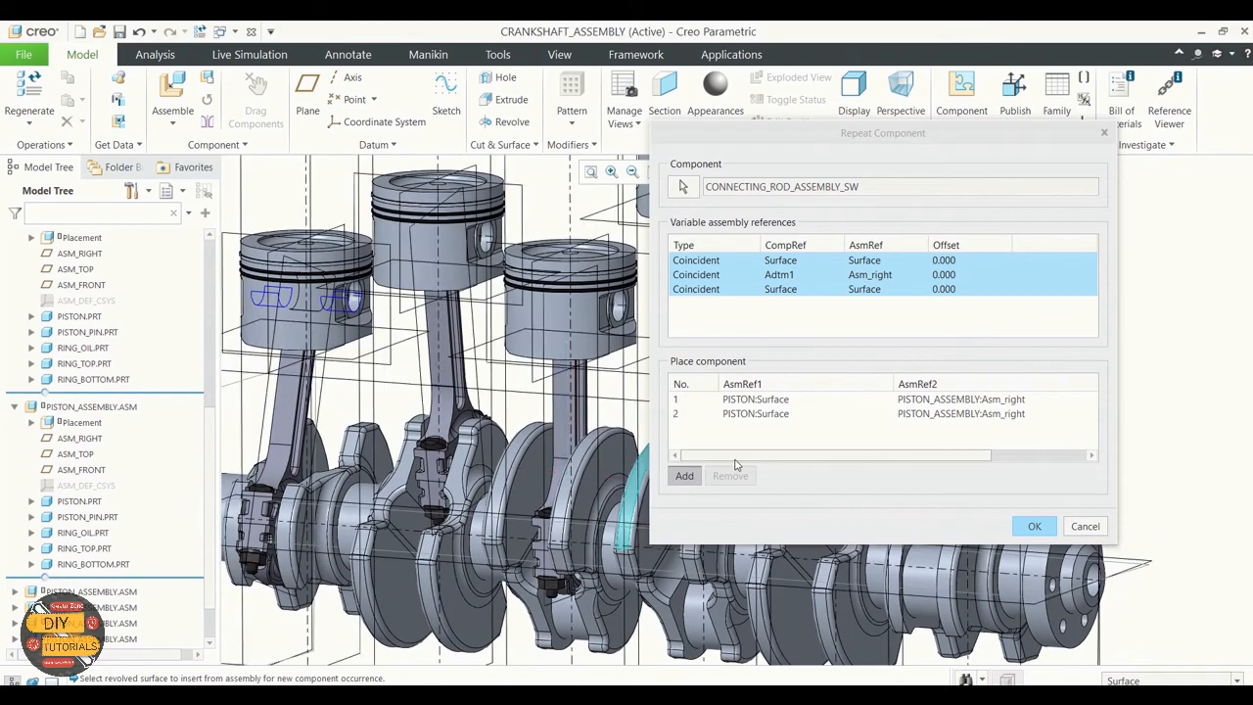
left_click_drag(738, 462, 1024, 460)
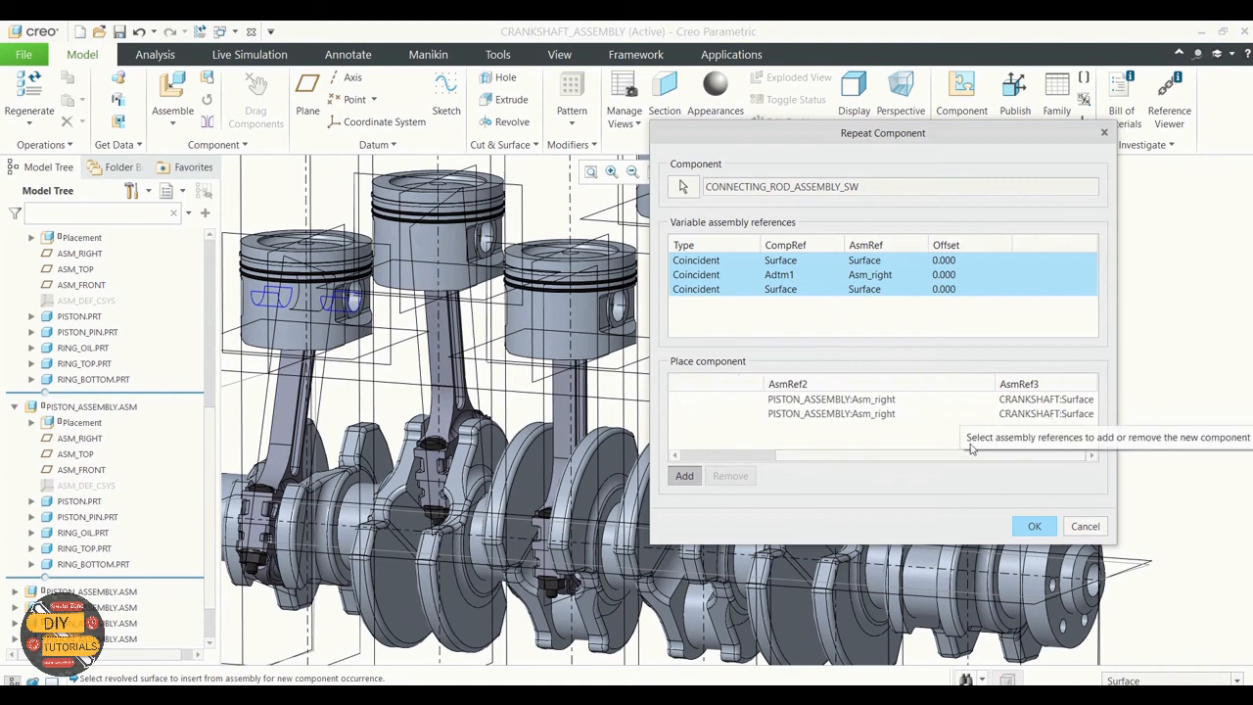
left_click_drag(931, 456, 1000, 445)
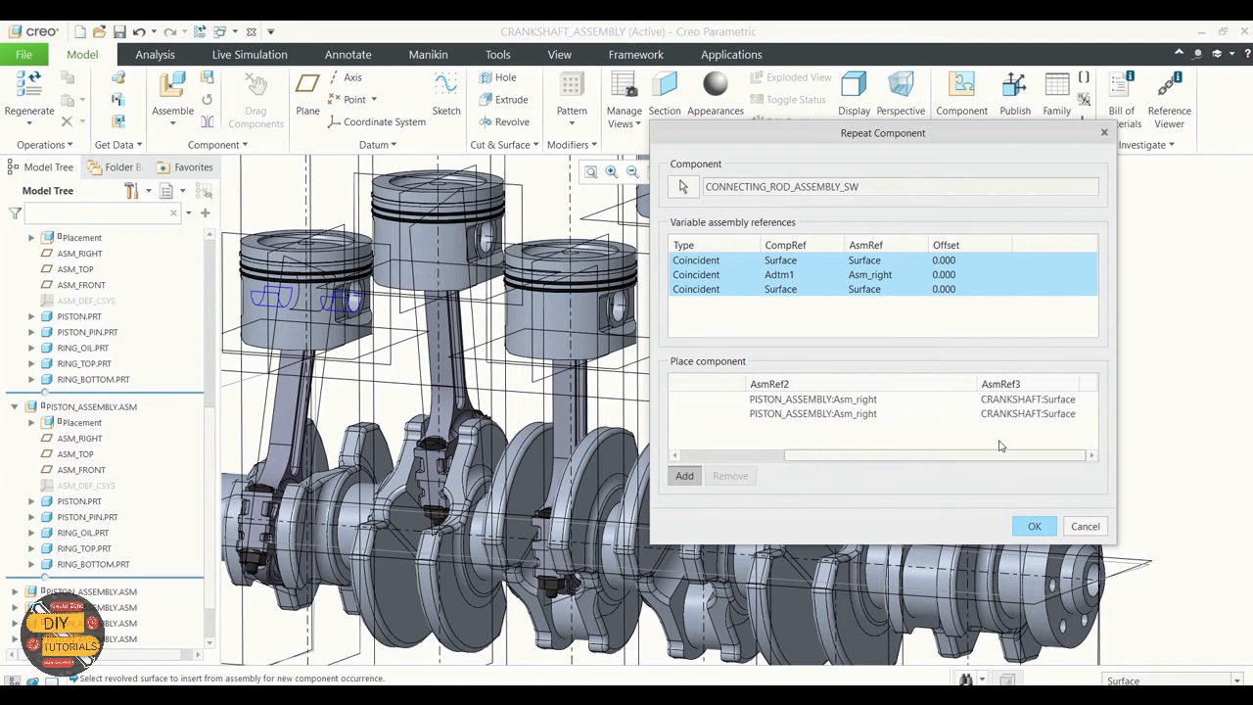
left_click_drag(817, 460, 713, 464)
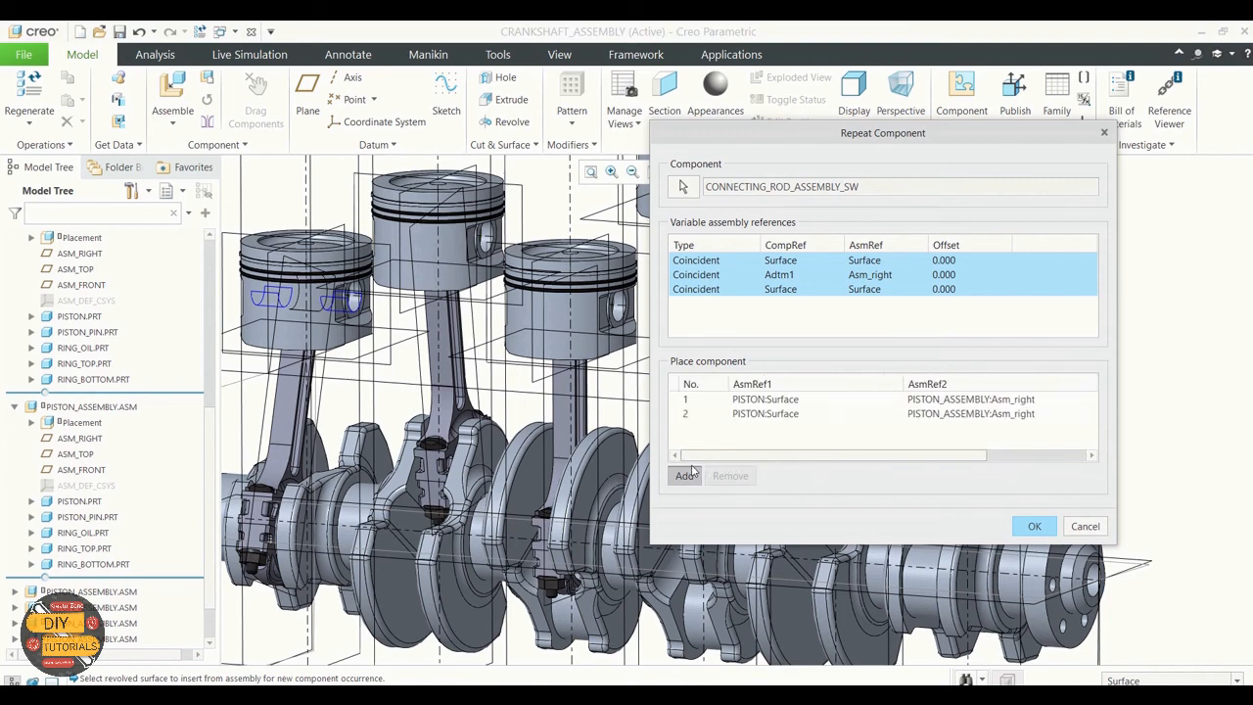
left_click(994, 415)
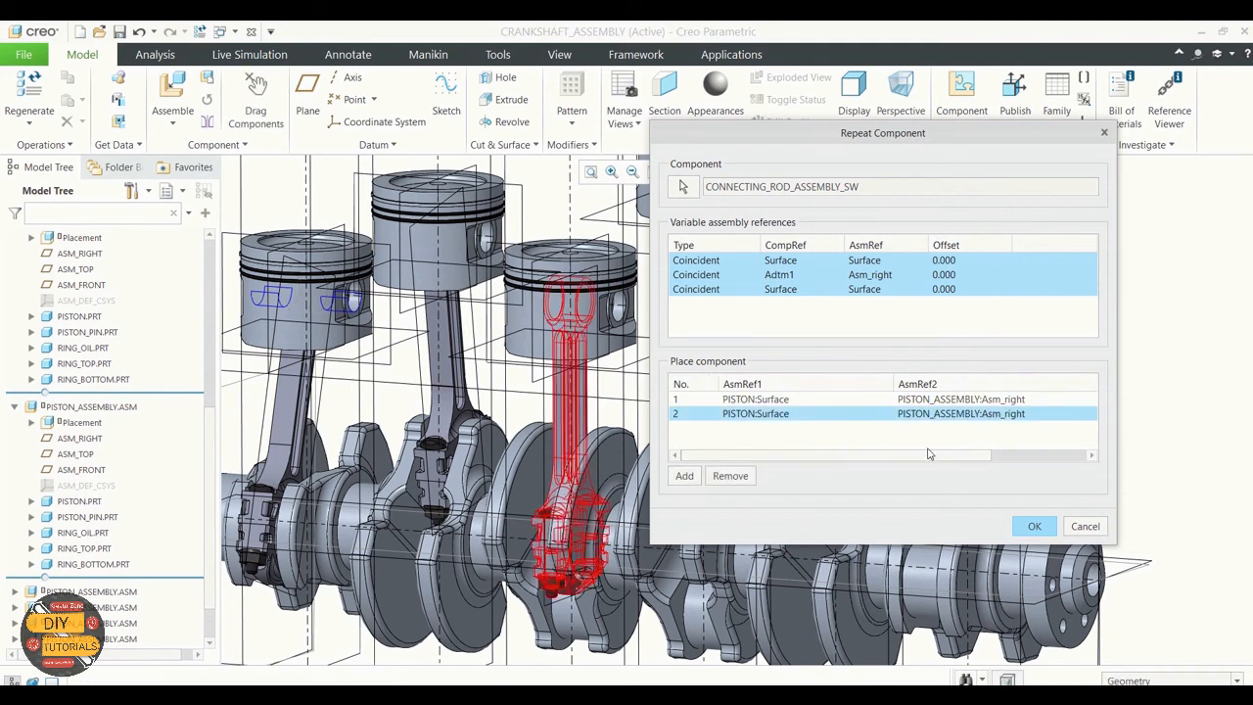
left_click_drag(929, 454, 1045, 419)
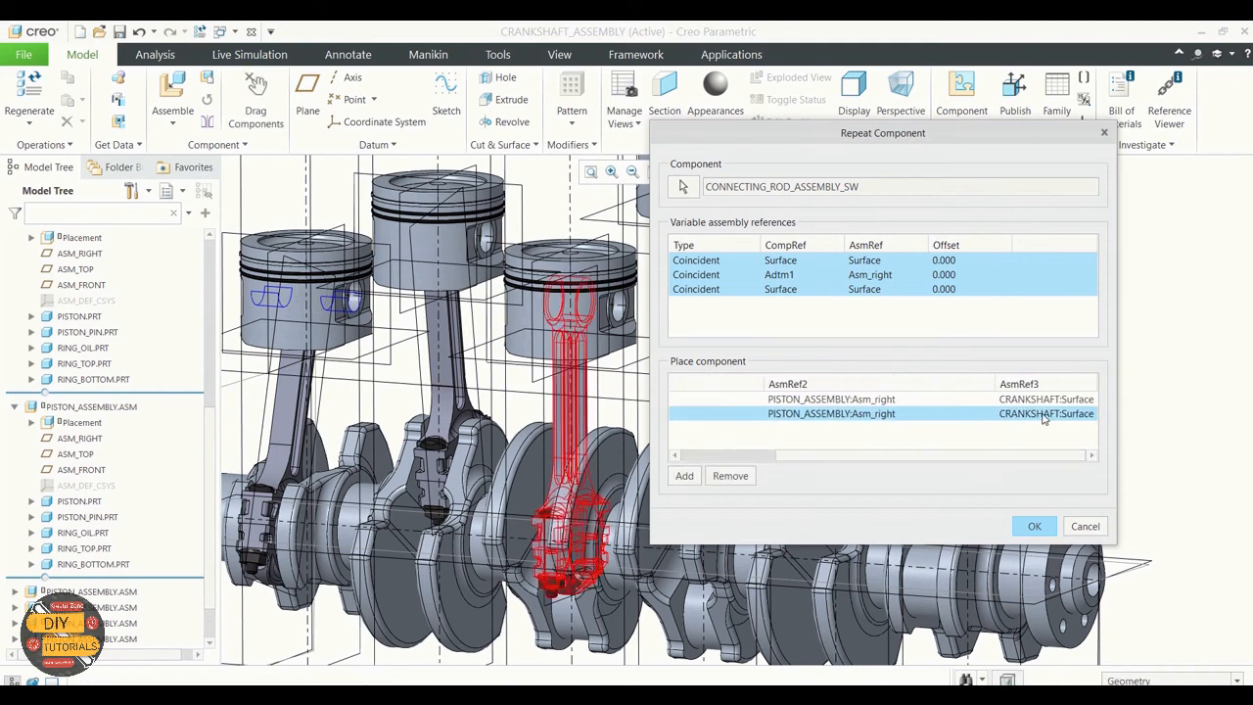
left_click(972, 423)
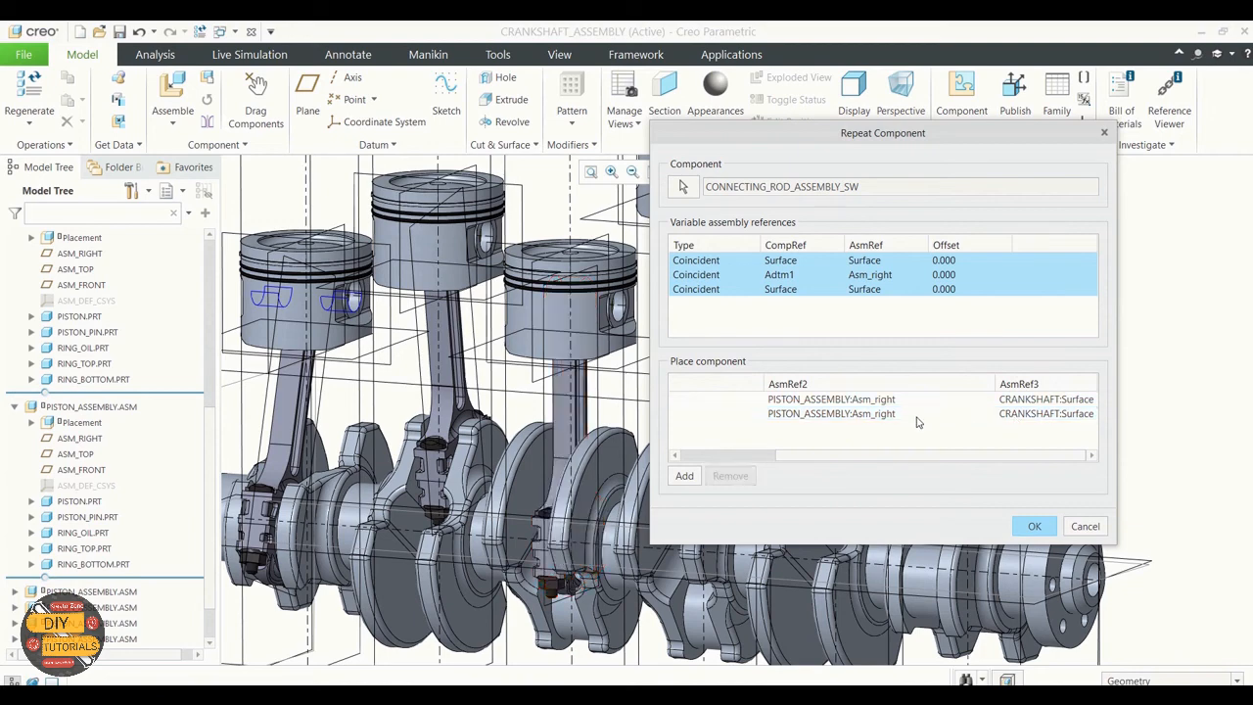
left_click(917, 416)
left_click(734, 476)
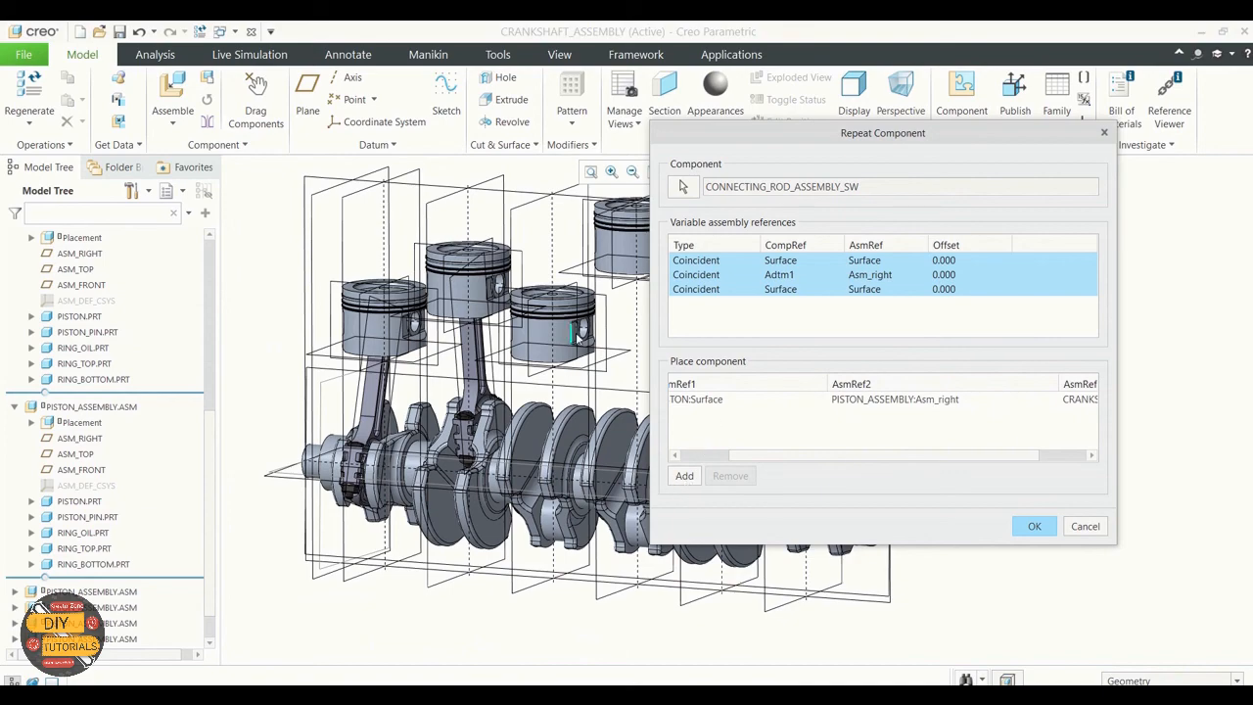
Step: Try to pick the third piston's pin bore and ASM_RIGHT plane and the third crankpin as references
scroll(579, 336, "down", 6)
left_click(580, 346)
scroll(575, 337, "up", 3)
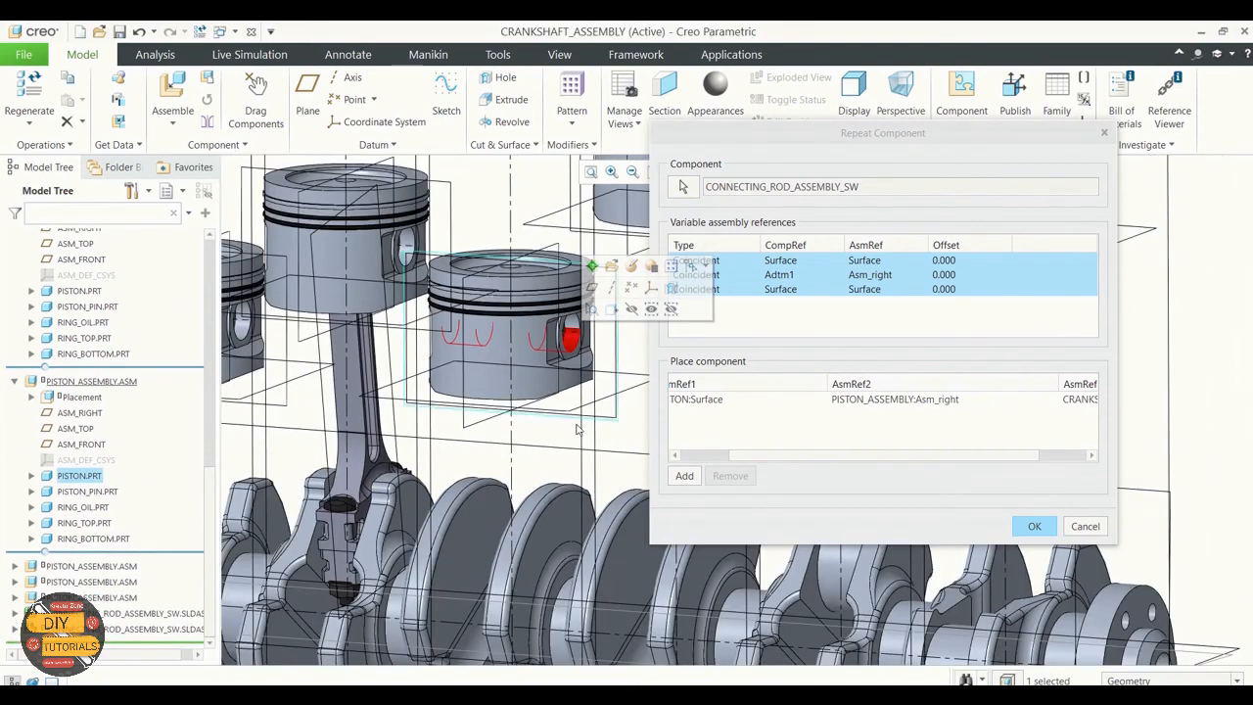
left_click(467, 329)
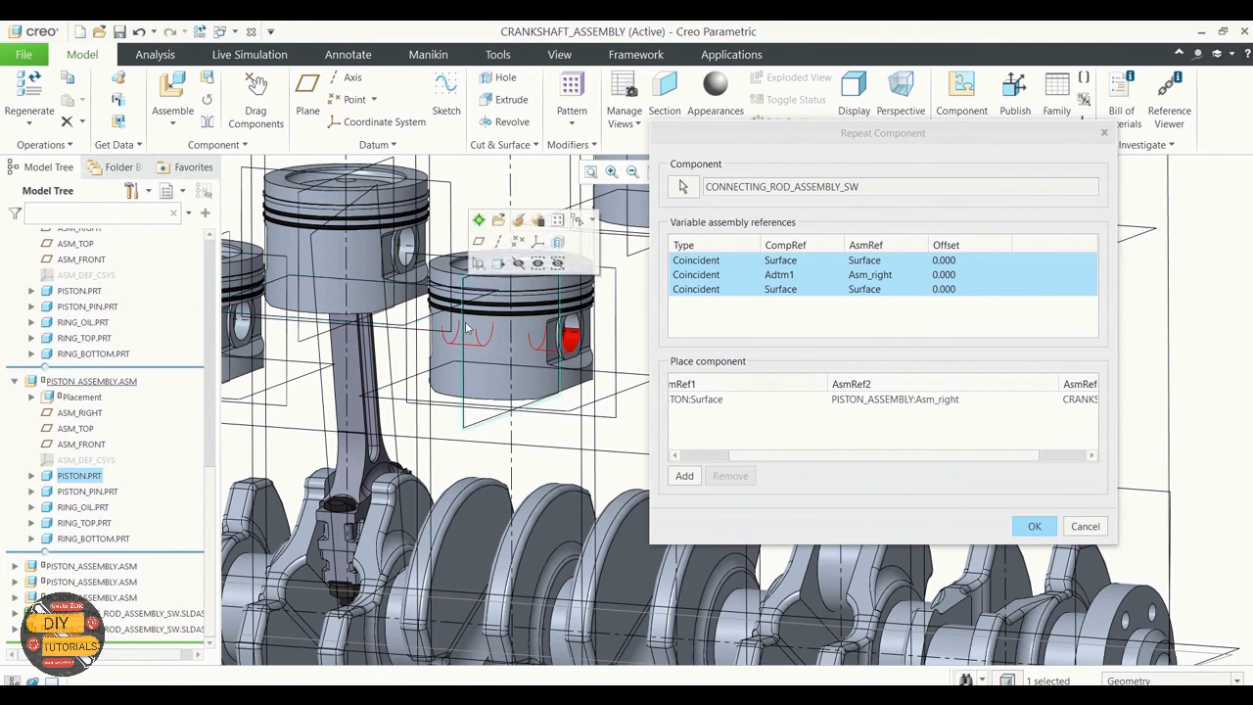
left_click(467, 350)
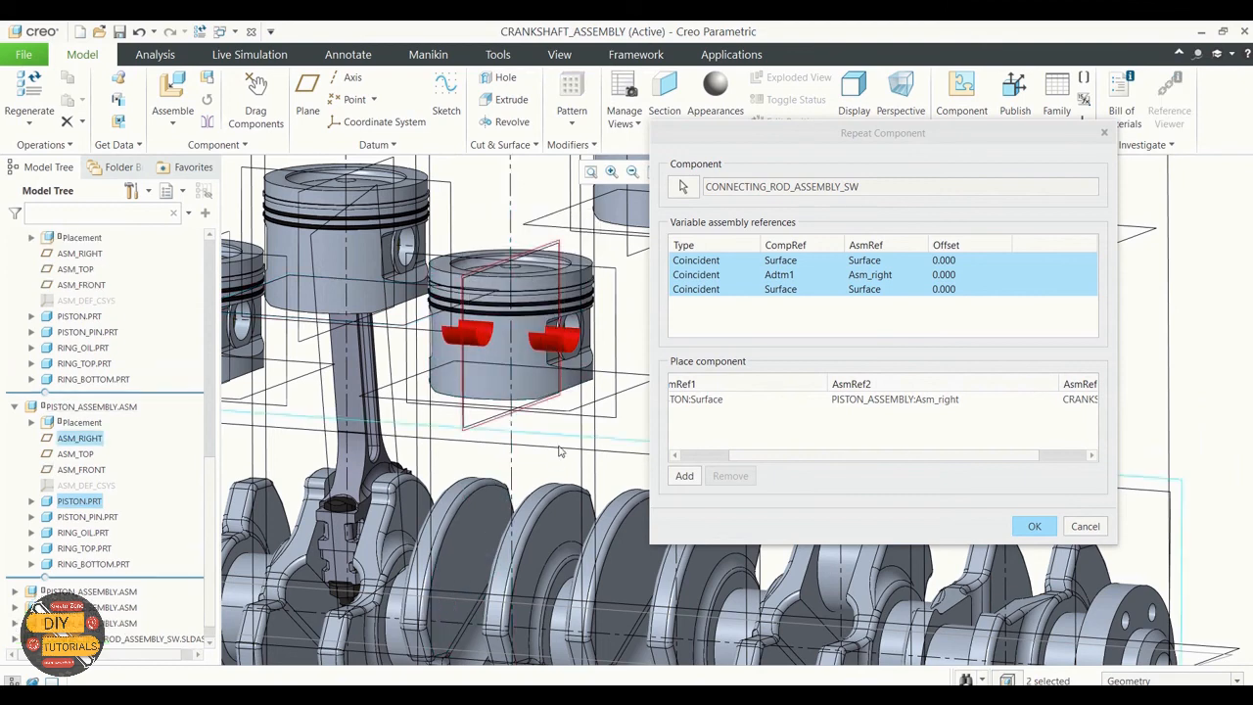
scroll(566, 437, "up", 3)
scroll(541, 496, "down", 3)
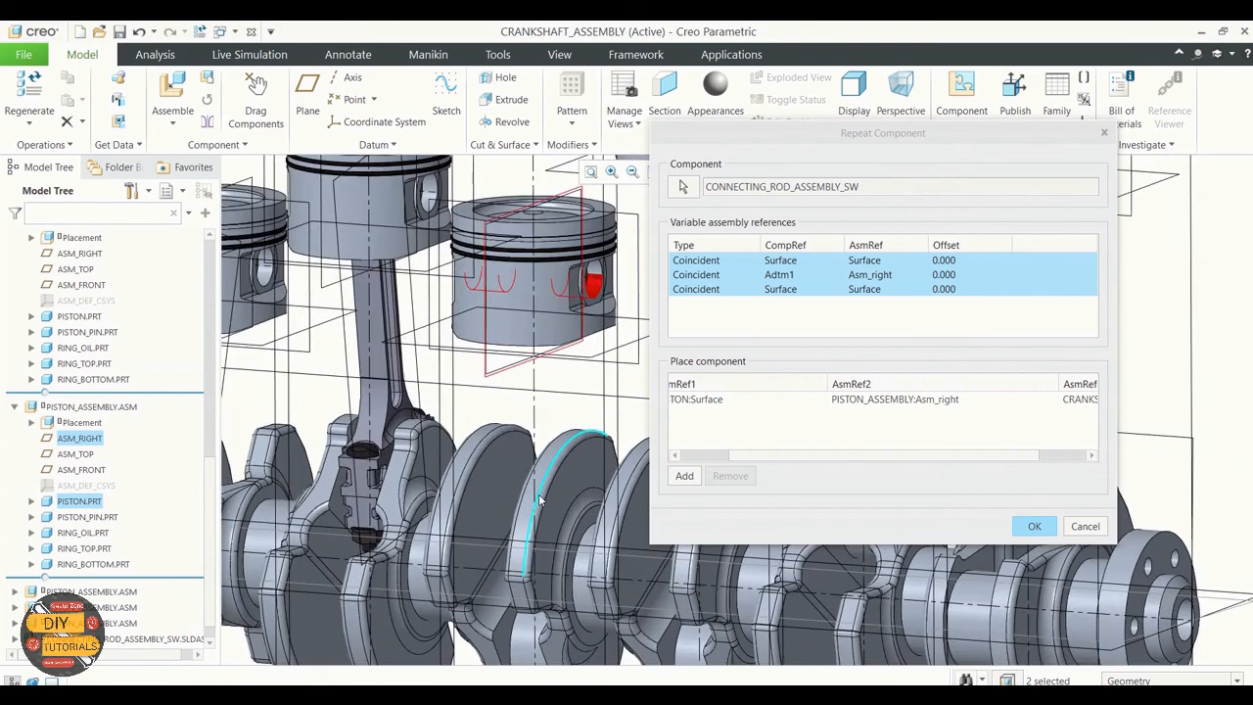
scroll(528, 489, "up", 3)
scroll(526, 531, "down", 2)
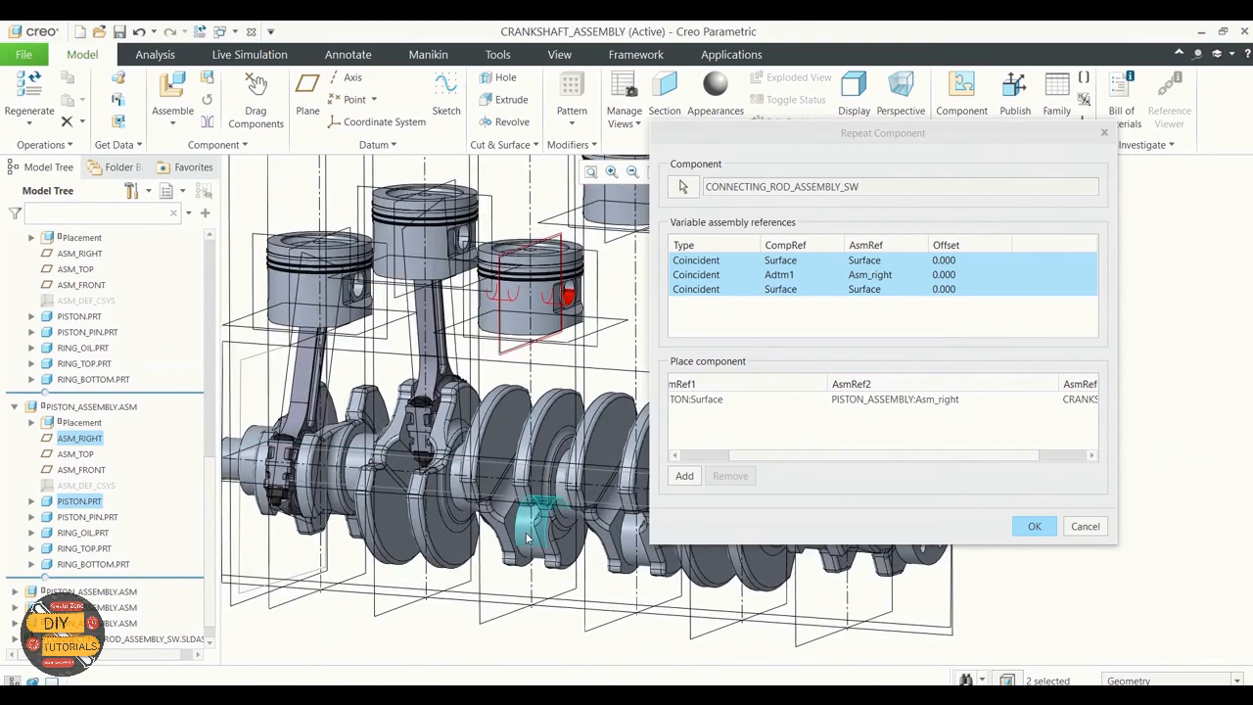
left_click(525, 537)
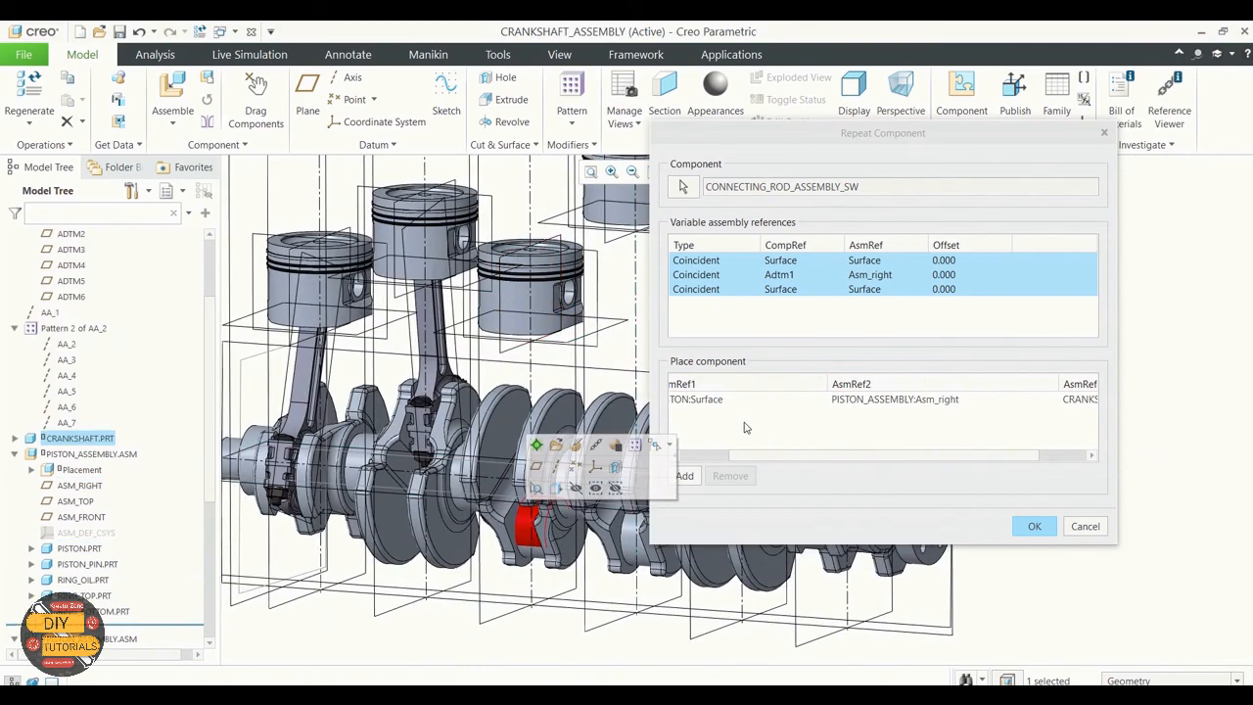
Step: Resume adding occurrences and place the third piston's rod using its pin bore, its ASM_RIGHT plane and the third crankpin surface
left_click(690, 476)
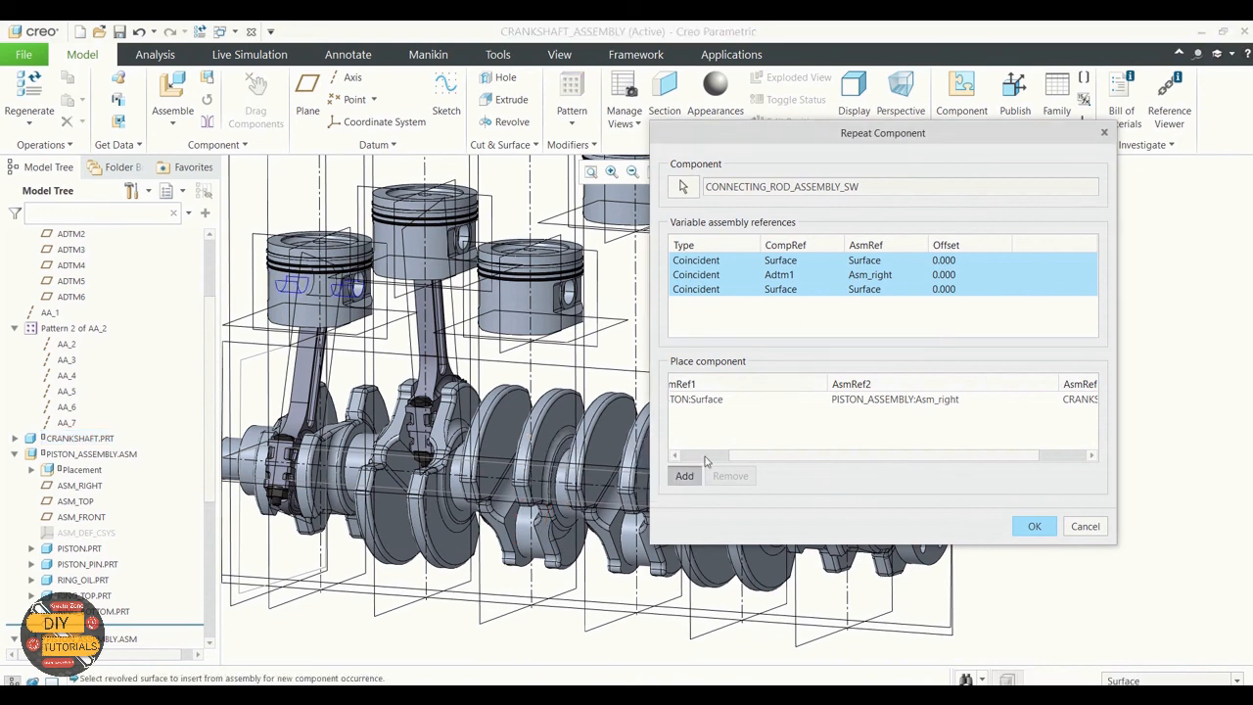
left_click(553, 291)
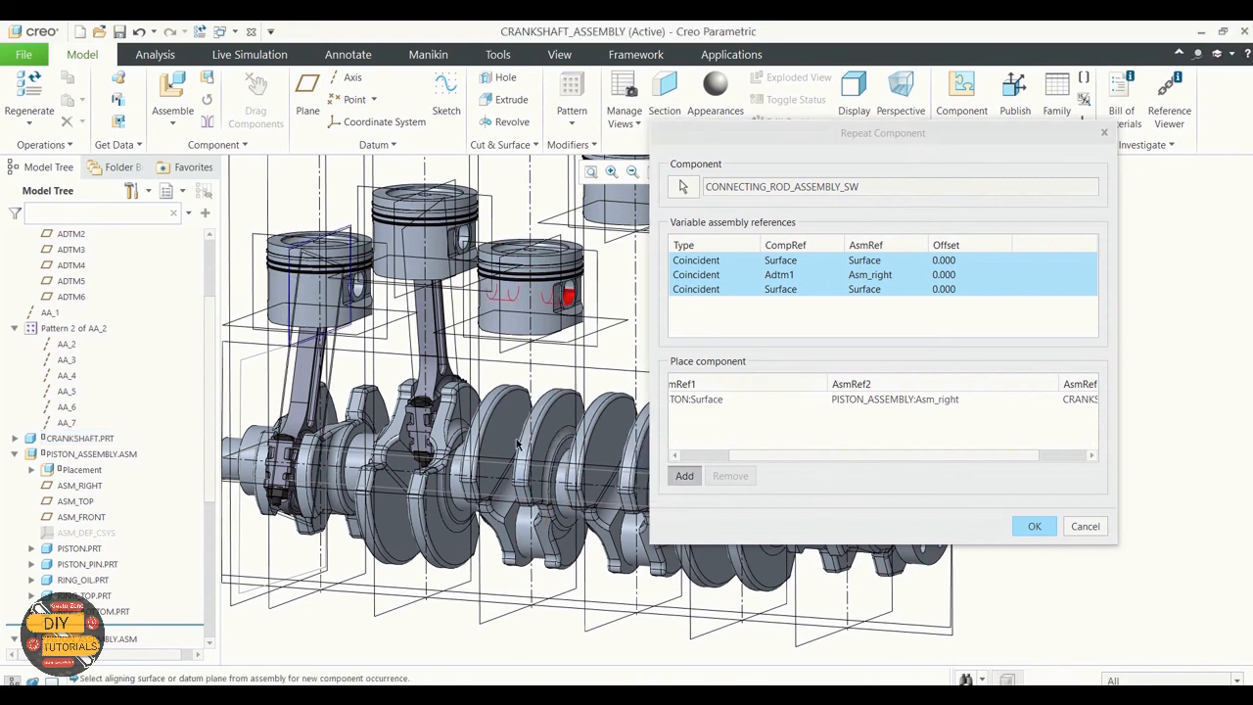
left_click(500, 311)
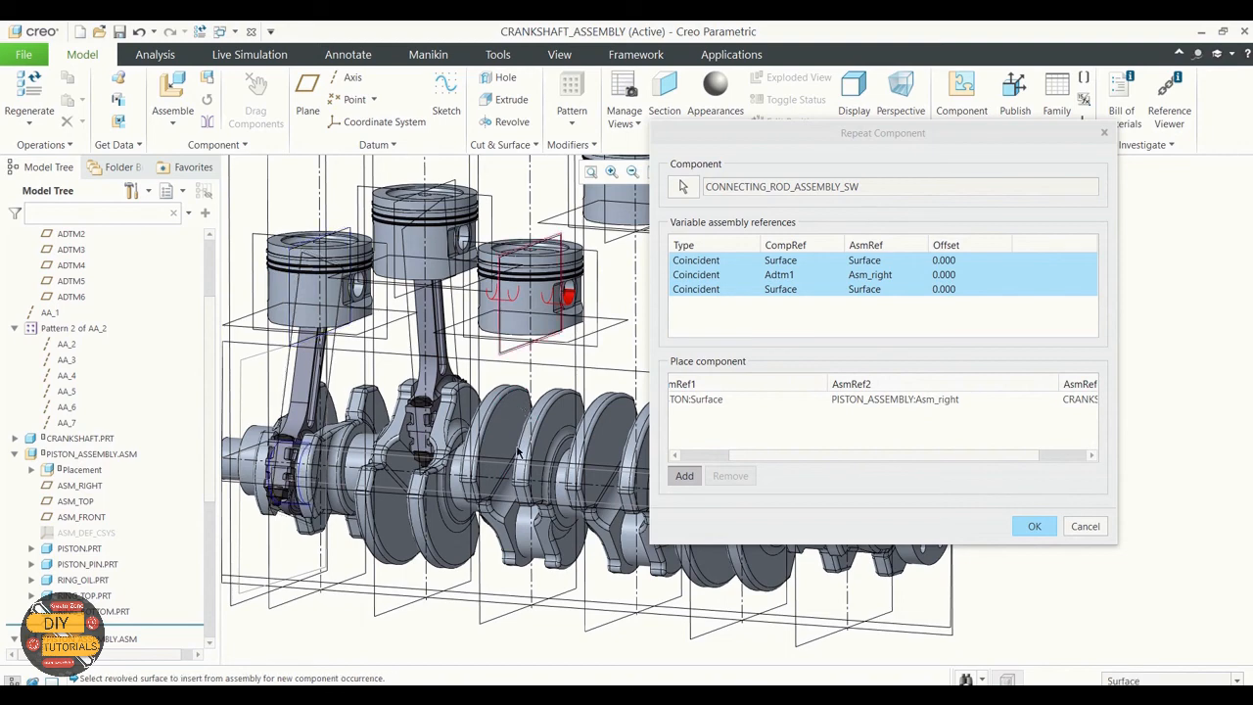
left_click(527, 529)
Step: Add a rod occurrence for the fourth piston using its pin bore, its ASM_RIGHT plane and the fourth crankpin surface
scroll(521, 261, "up", 3)
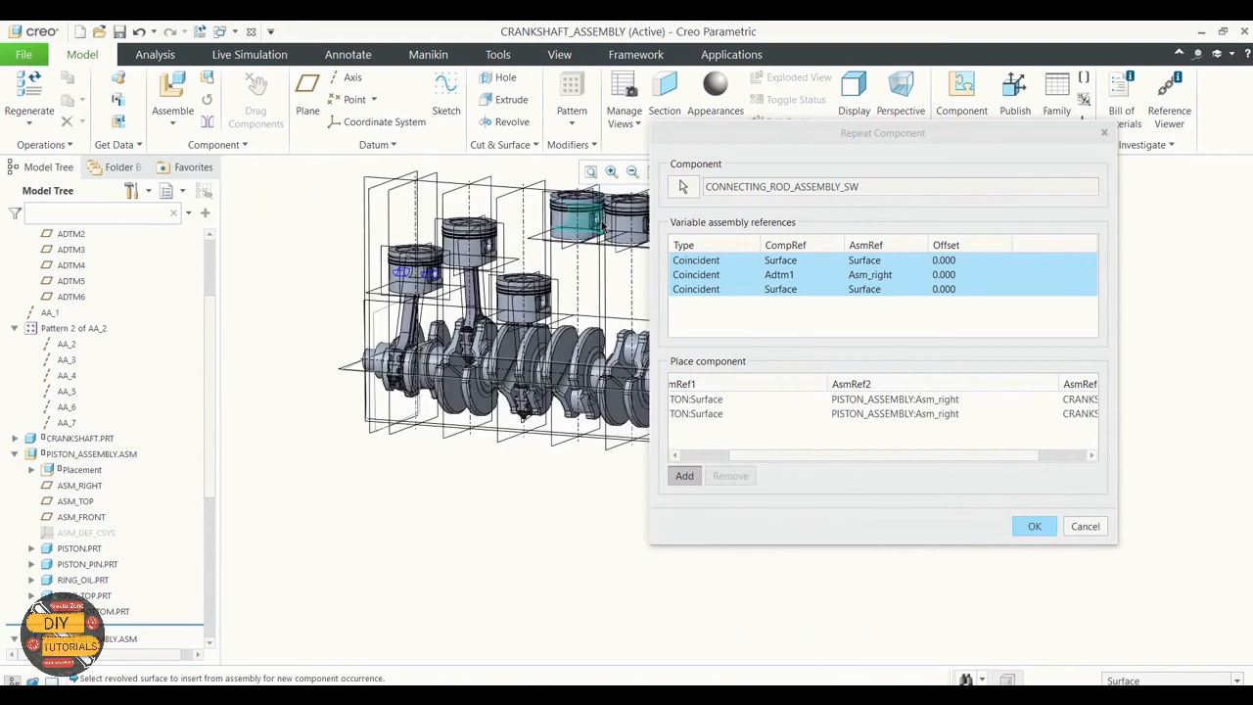
scroll(602, 226, "down", 4)
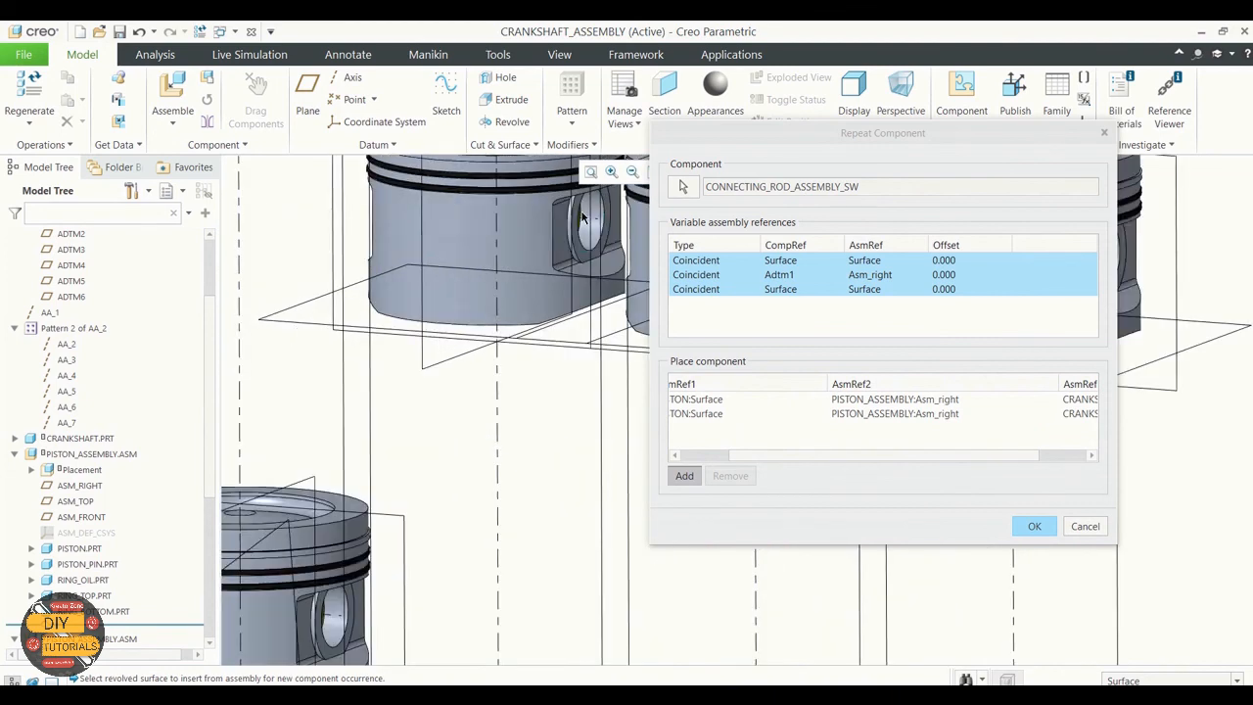
left_click(582, 218)
scroll(583, 217, "up", 3)
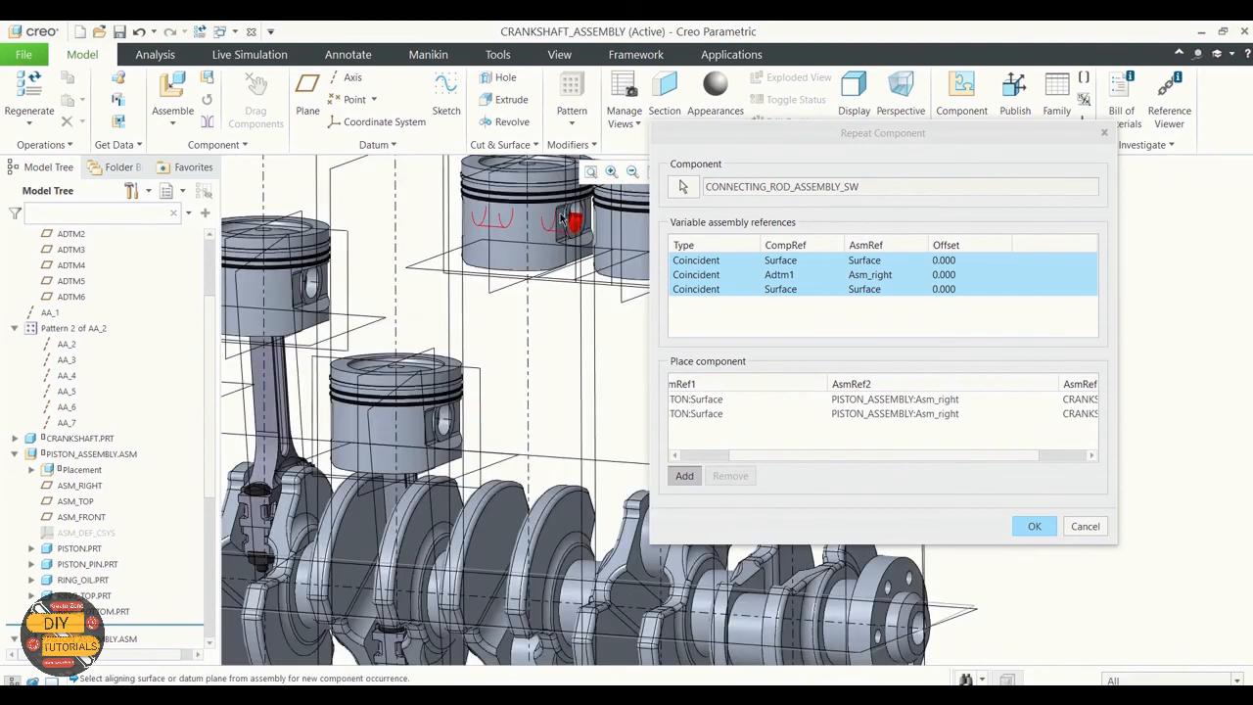
left_click(494, 223)
scroll(539, 399, "up", 3)
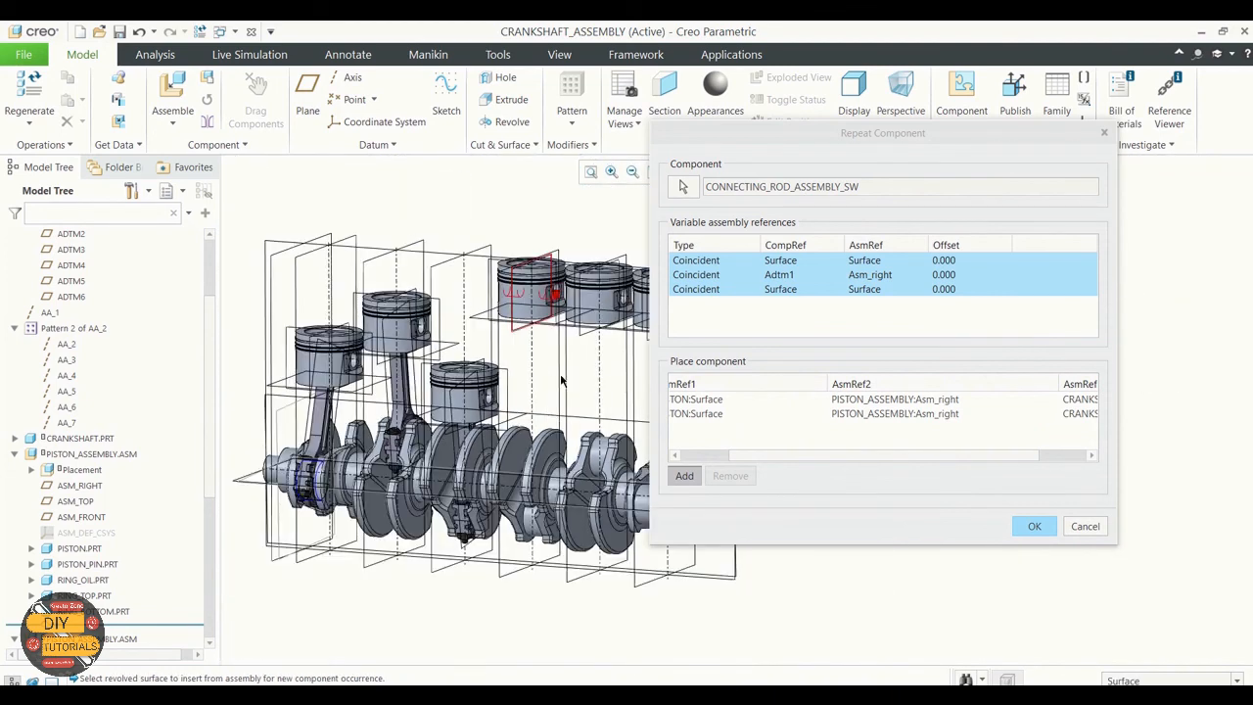
middle_click_drag(424, 637, 505, 593)
left_click(533, 517)
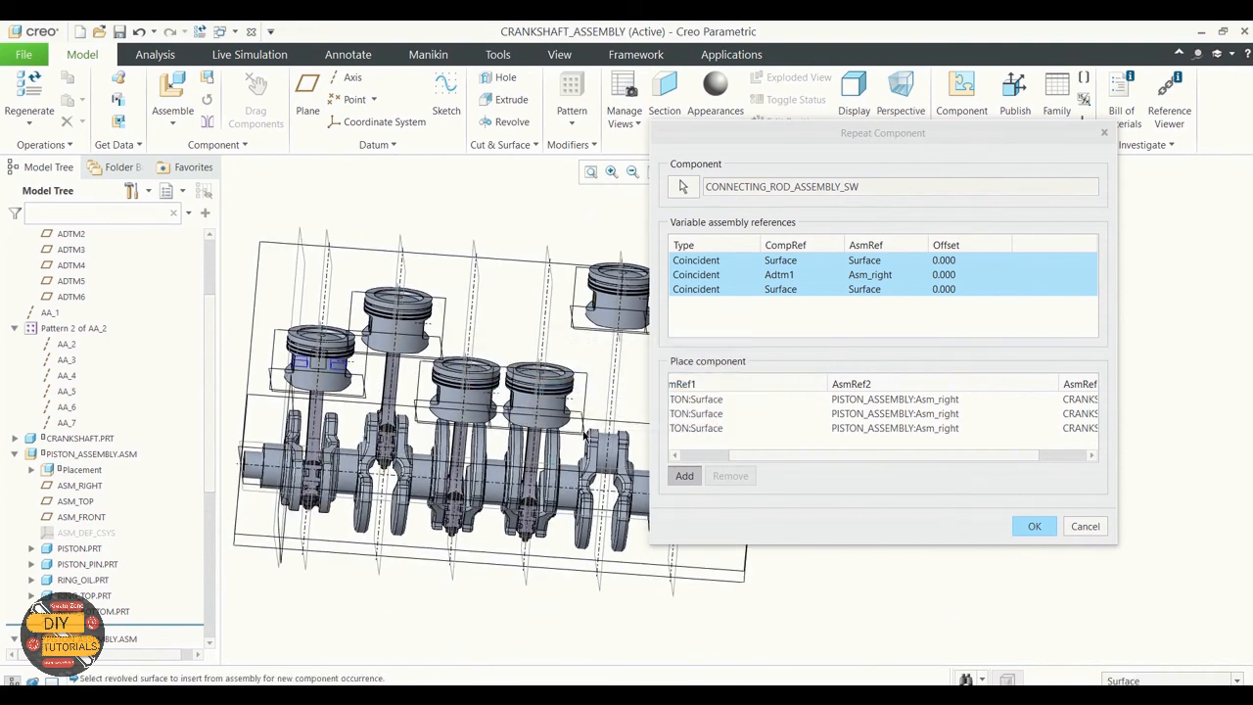
Step: Try to place the fifth piston's rod using its pin bore, its ASM_RIGHT plane and the adjacent main journal surface of the crankshaft
middle_click_drag(552, 276, 490, 279)
scroll(464, 282, "up", 3)
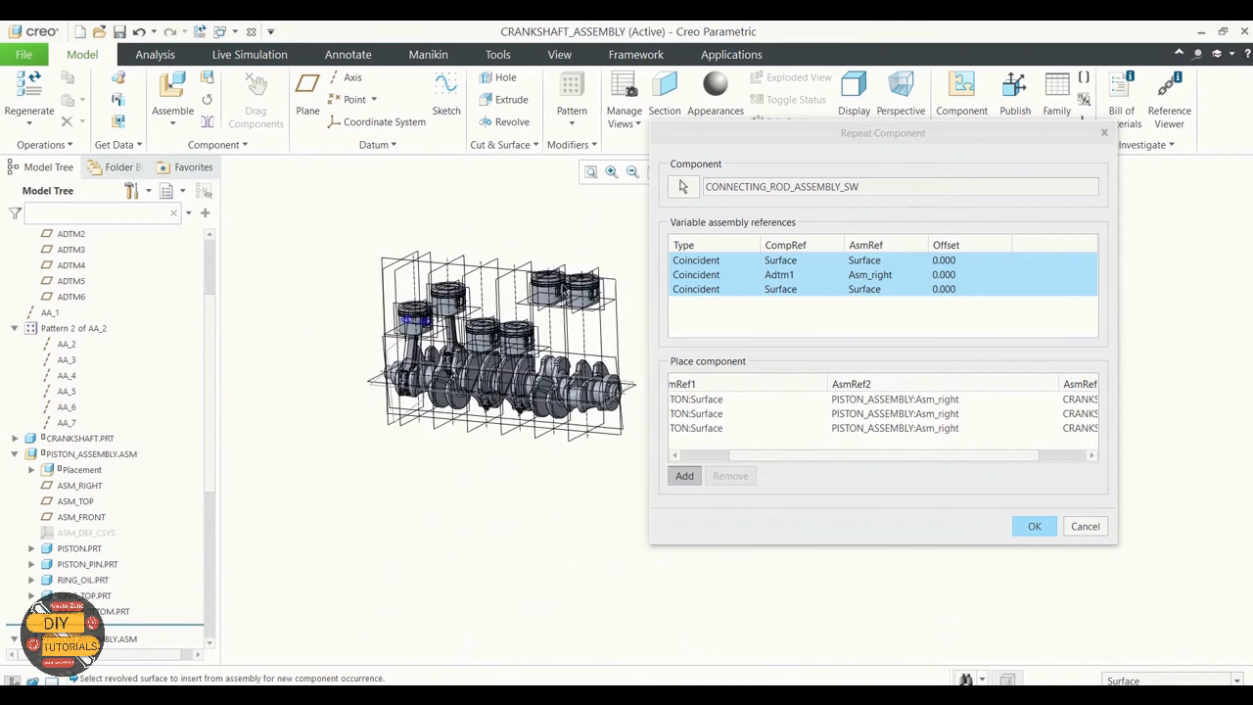
scroll(561, 290, "down", 3)
scroll(563, 294, "down", 5)
left_click(564, 299)
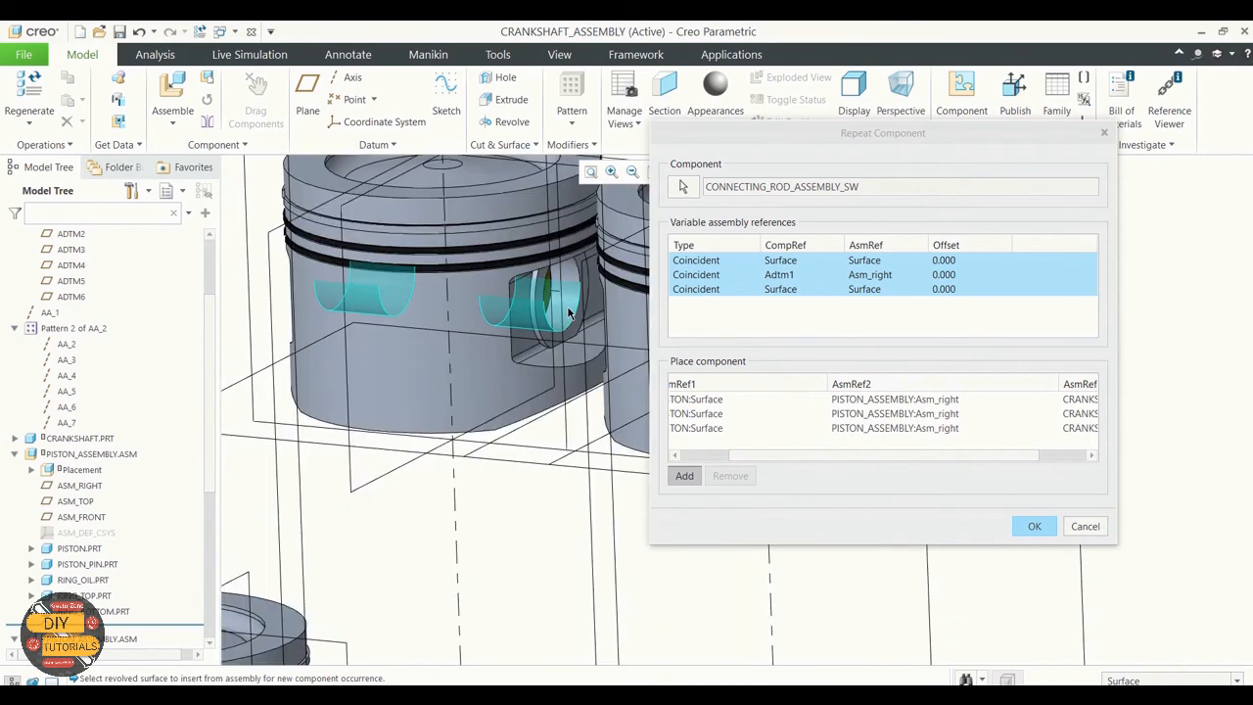
scroll(569, 266, "up", 5)
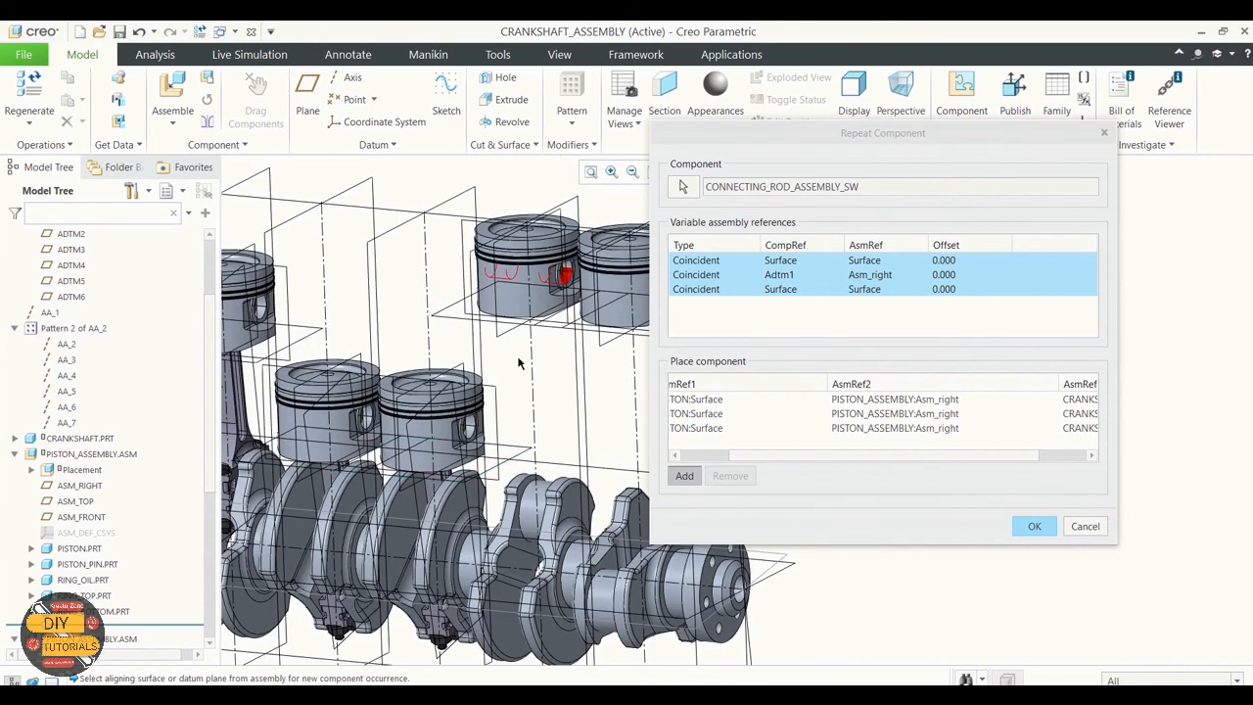
left_click(524, 279)
scroll(523, 278, "up", 2)
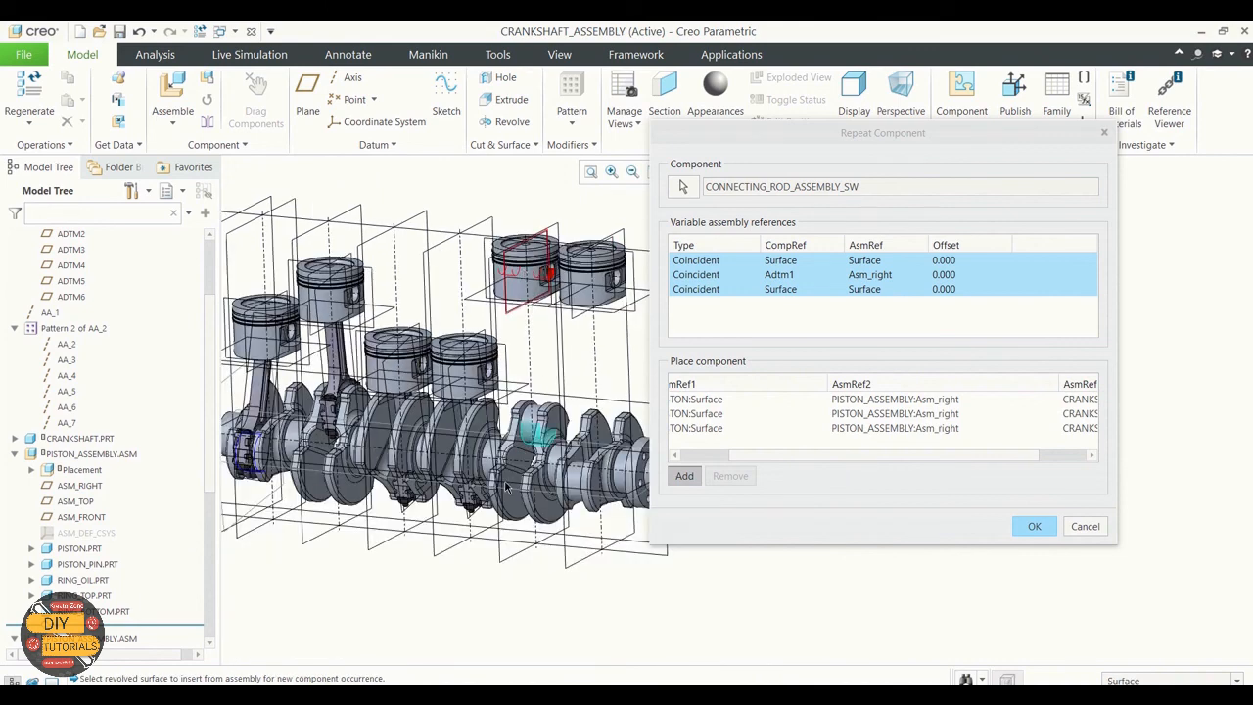
middle_click_drag(508, 564, 489, 509)
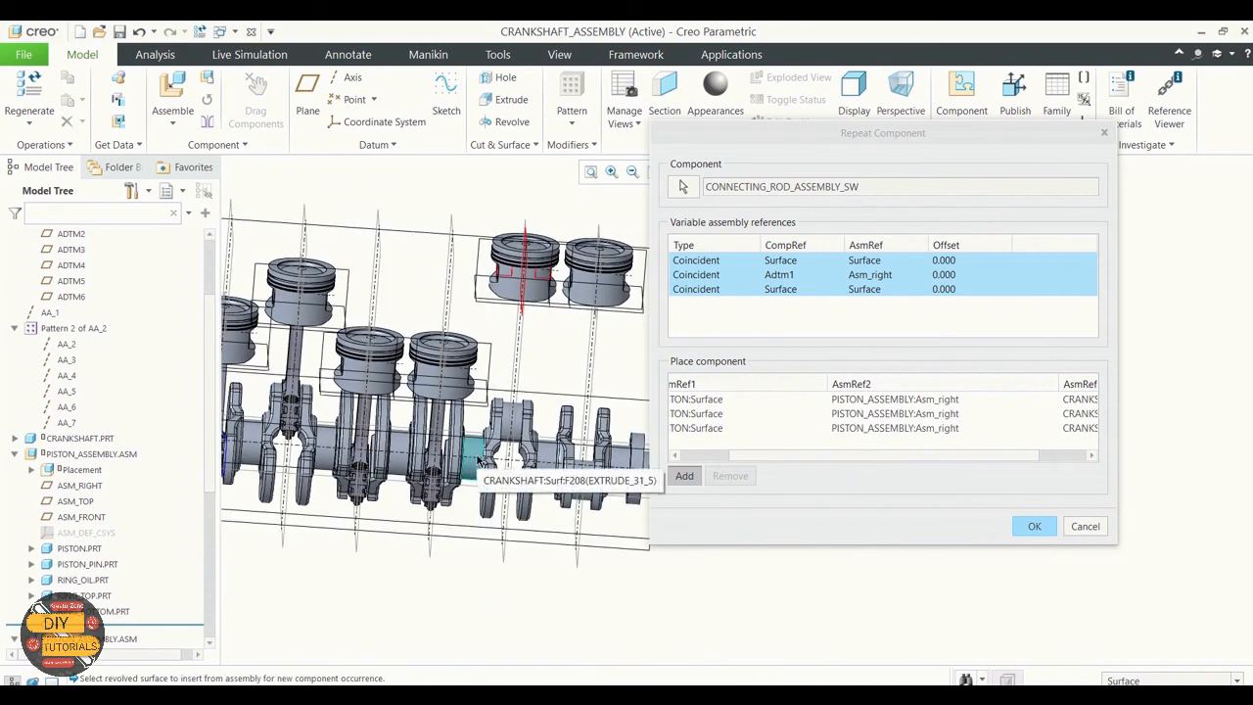
left_click(478, 460)
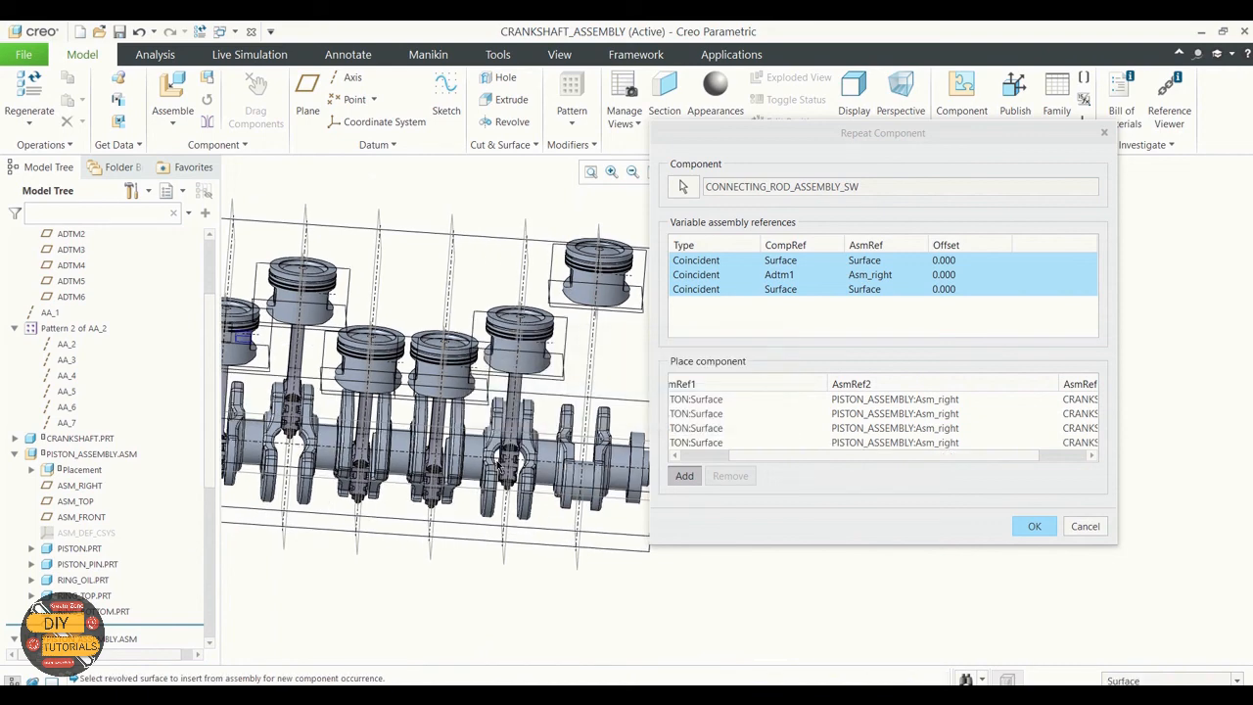
Step: Remove the fifth piston's rod occurrence from the placement list
middle_click_drag(549, 553, 521, 548)
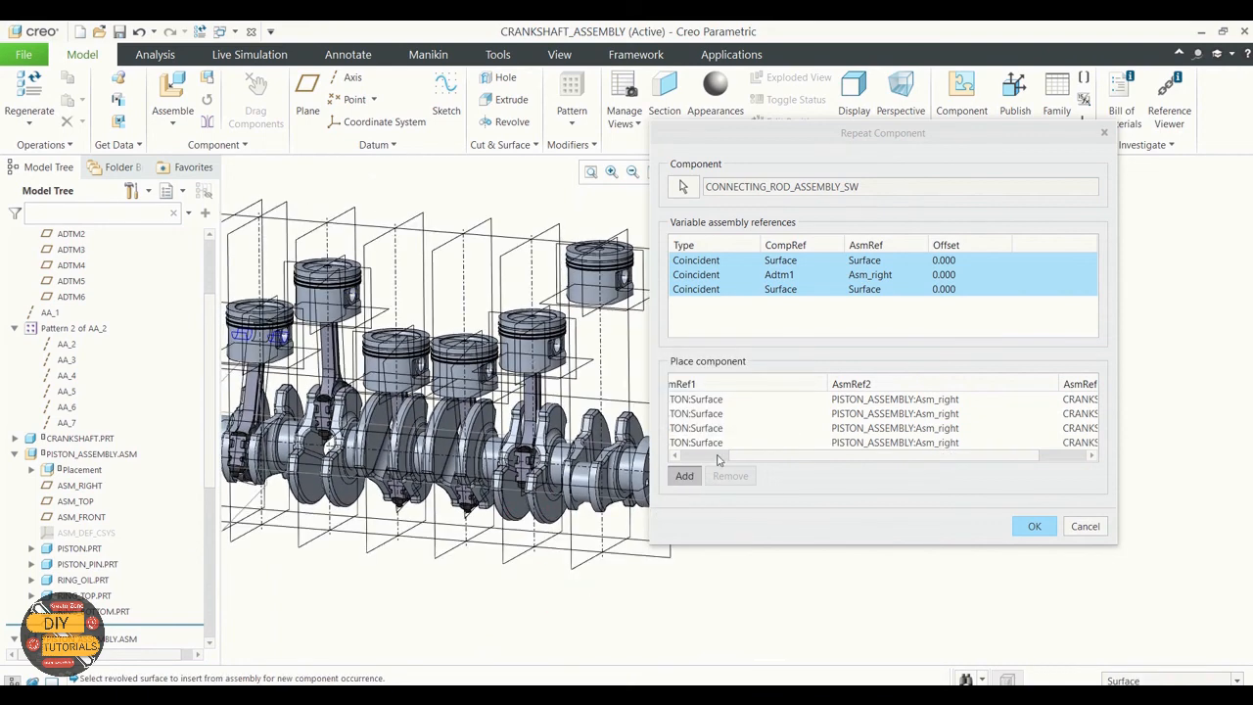
left_click(719, 443)
left_click(731, 476)
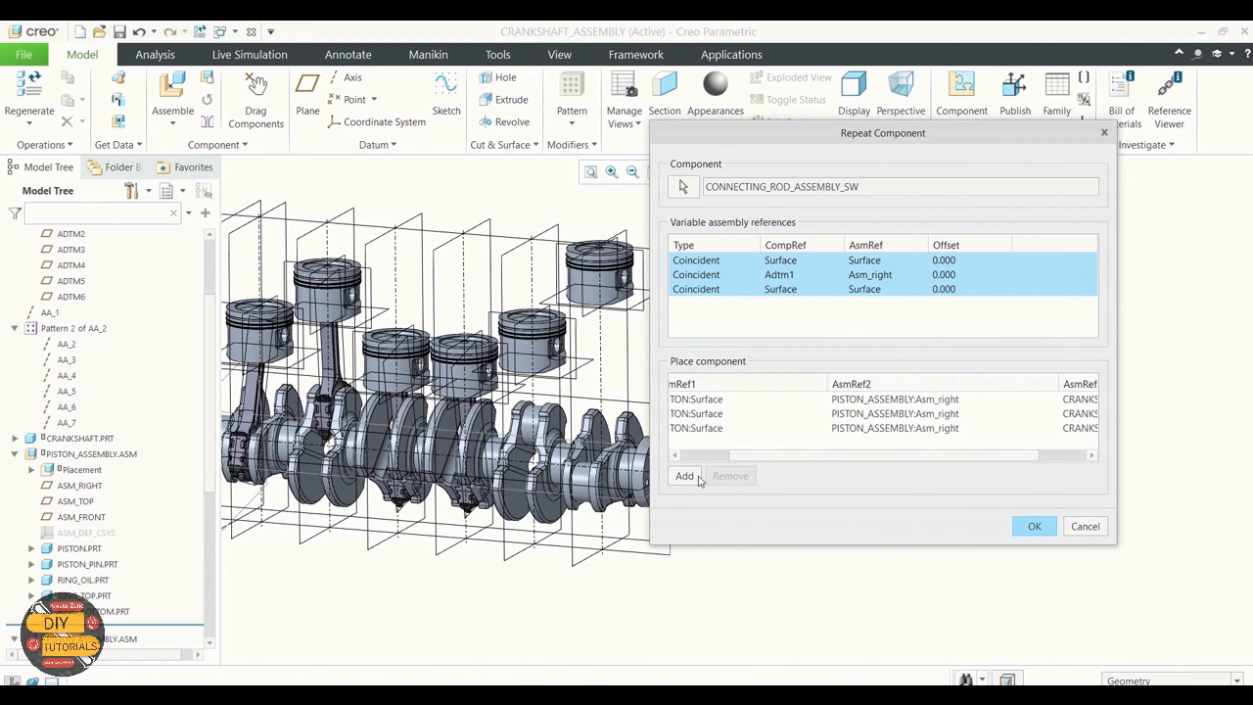
Step: Try to pick the fifth piston's pin bore and ASM_RIGHT plane and the fifth crankpin as references
scroll(547, 345, "up", 3)
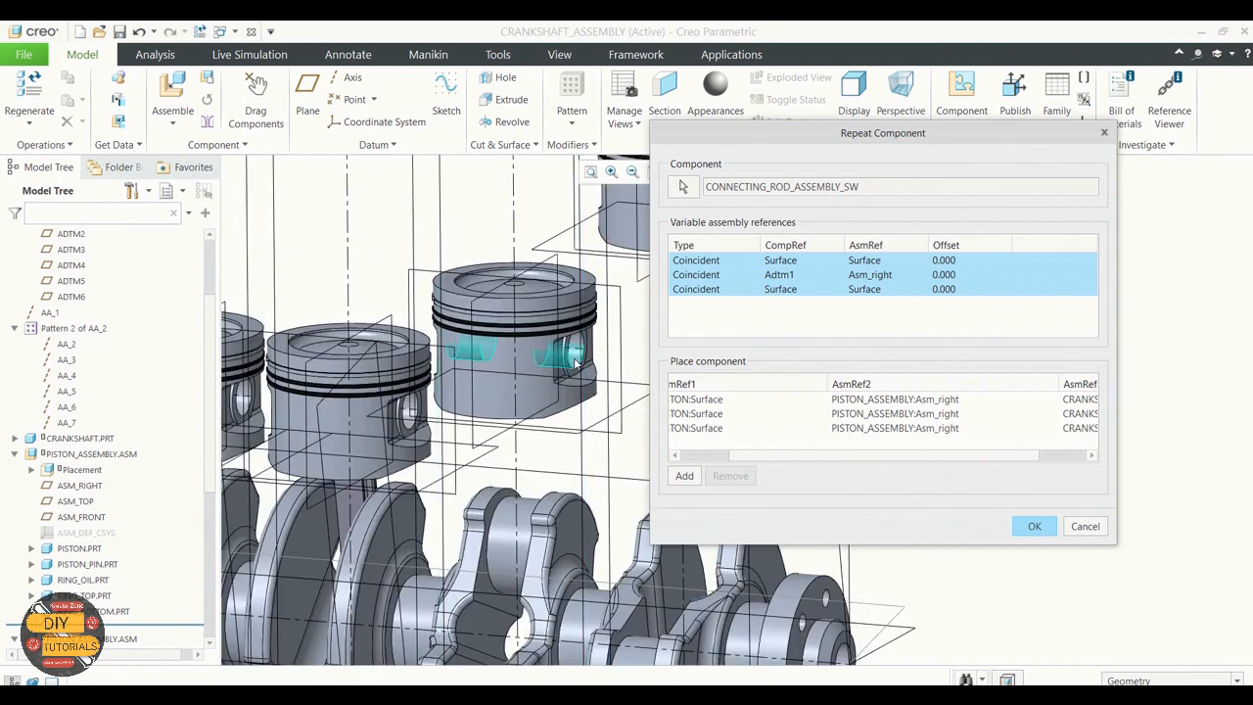
left_click(576, 363)
scroll(519, 344, "down", 3)
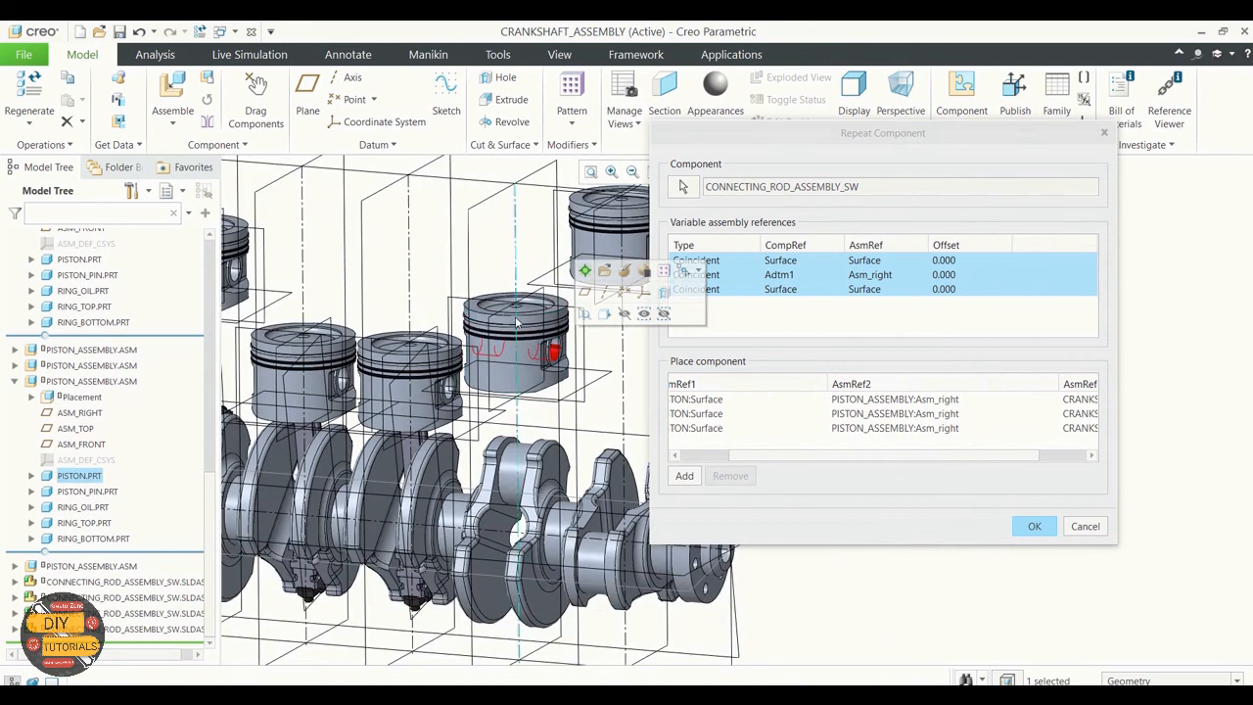
left_click(494, 344)
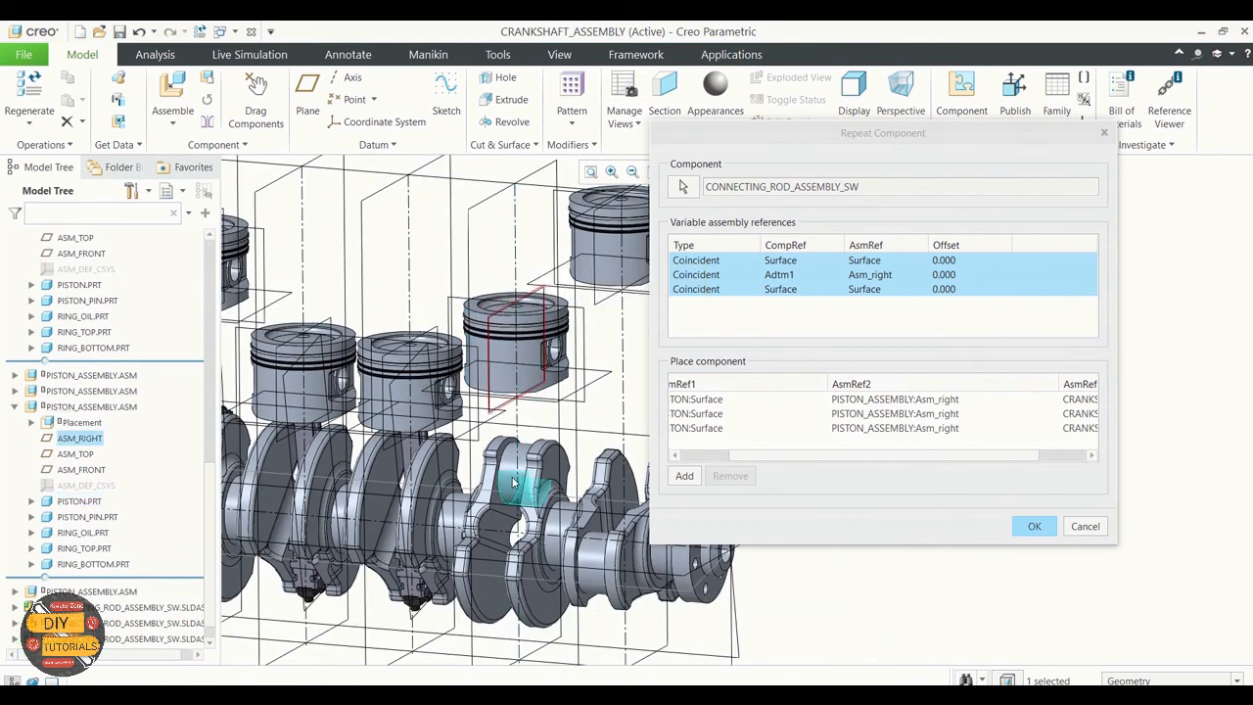
scroll(523, 478, "up", 2)
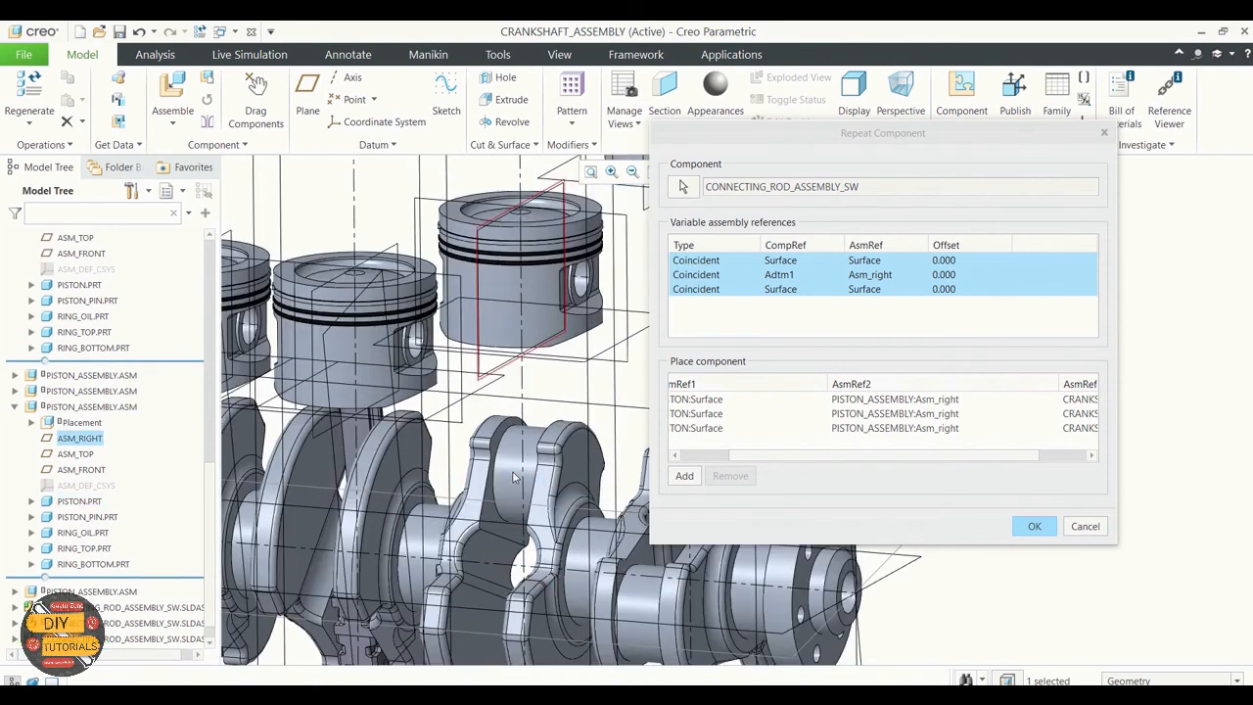
left_click(519, 481)
scroll(528, 475, "down", 3)
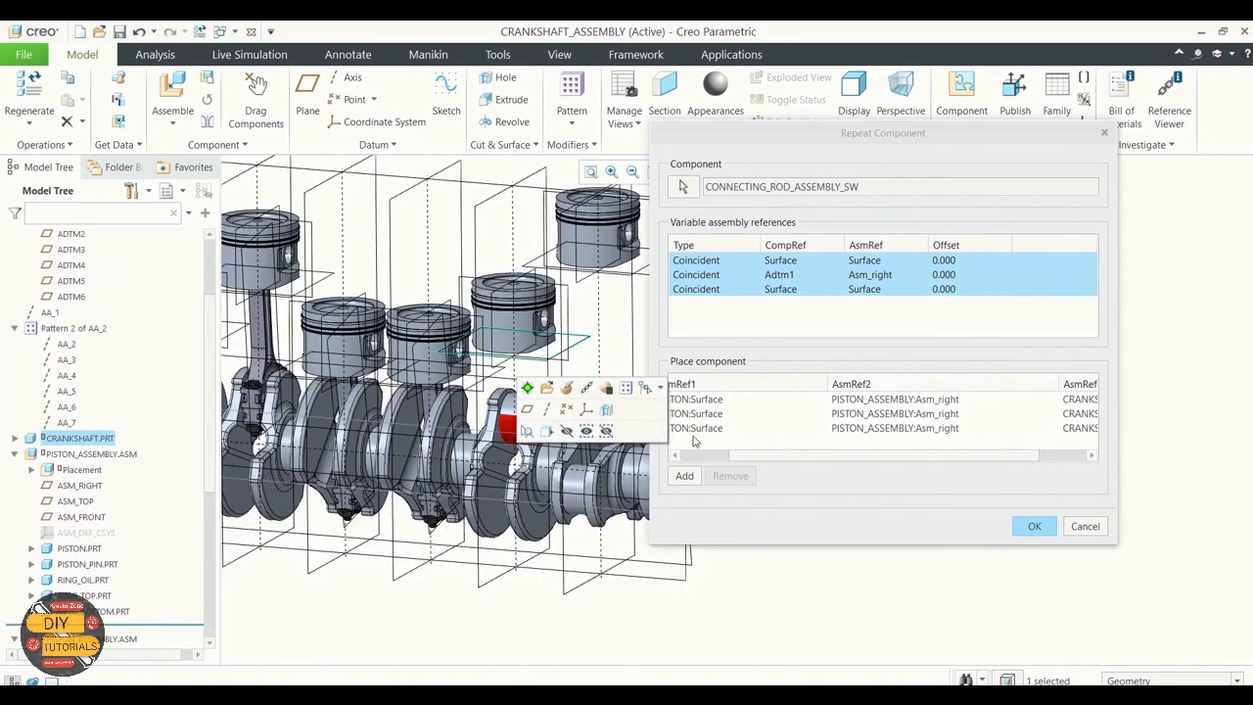
Step: Resume adding occurrences and place the fifth piston's rod using its pin bore, its ASM_RIGHT plane and the fifth crankpin surface
left_click(685, 476)
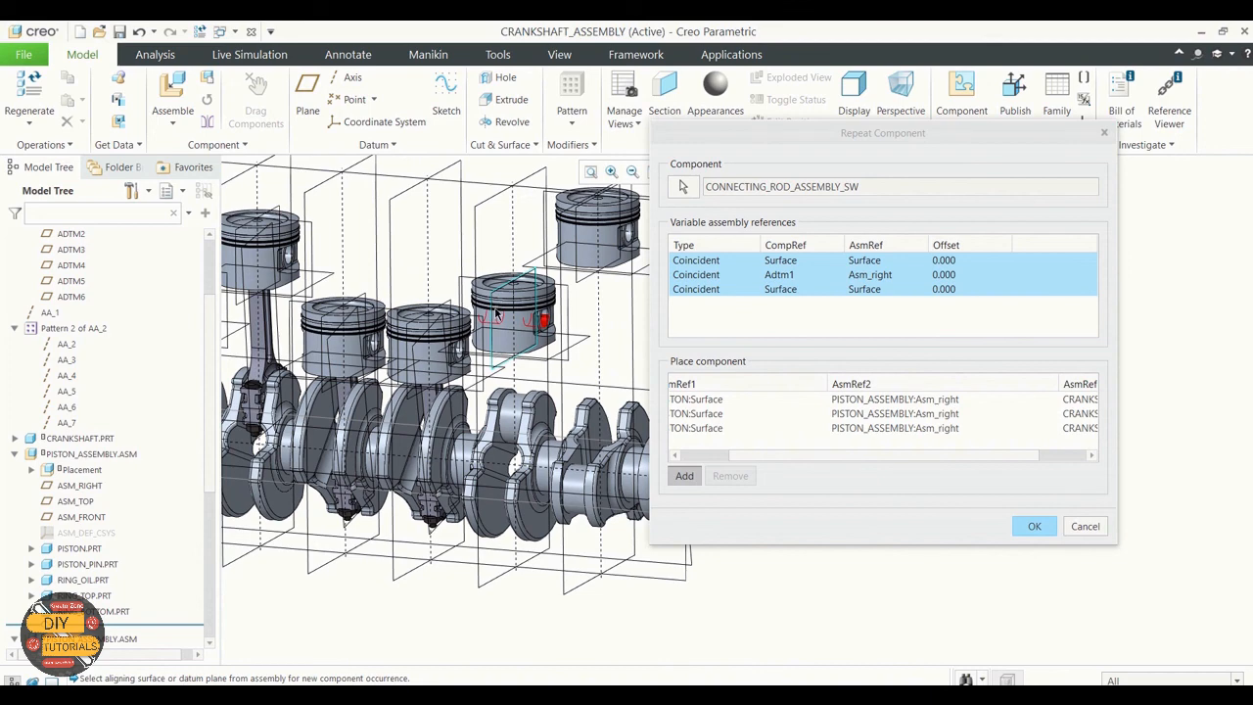
left_click(496, 313)
left_click(510, 416)
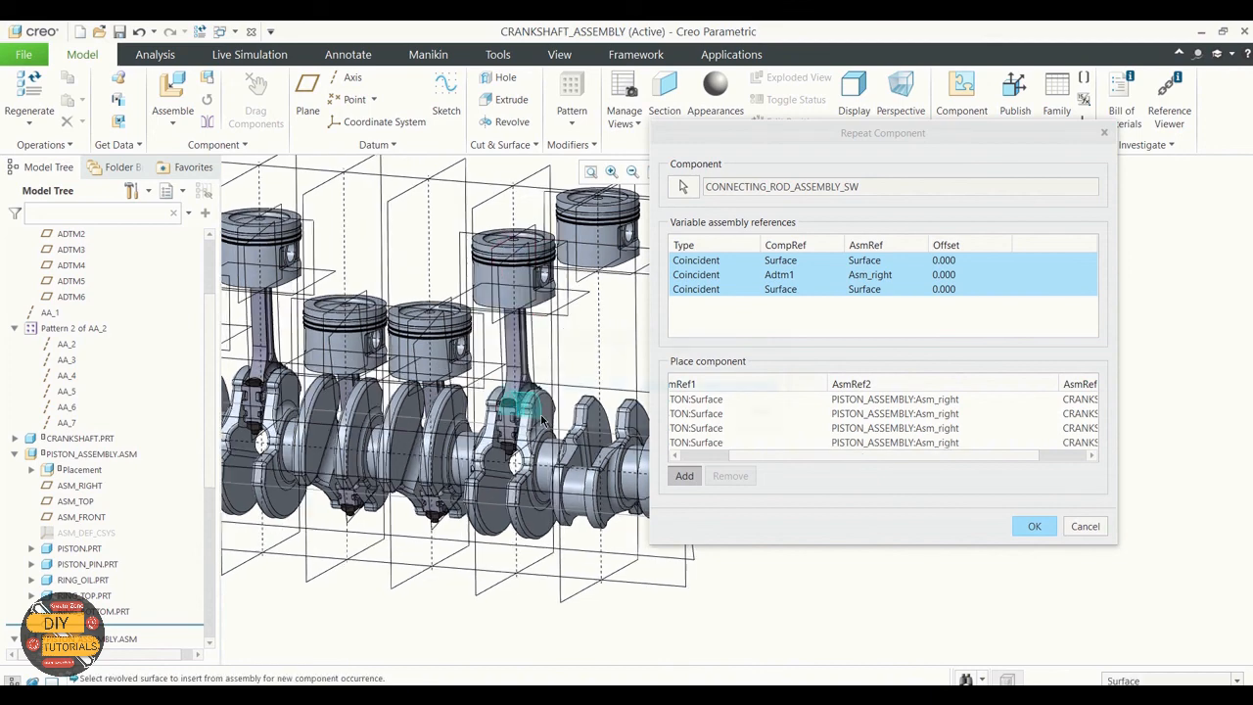
Step: Add the sixth piston's rod using its pin bore, its ASM_RIGHT plane and the sixth crankpin surface, and accept the repeated components
scroll(574, 278, "down", 1)
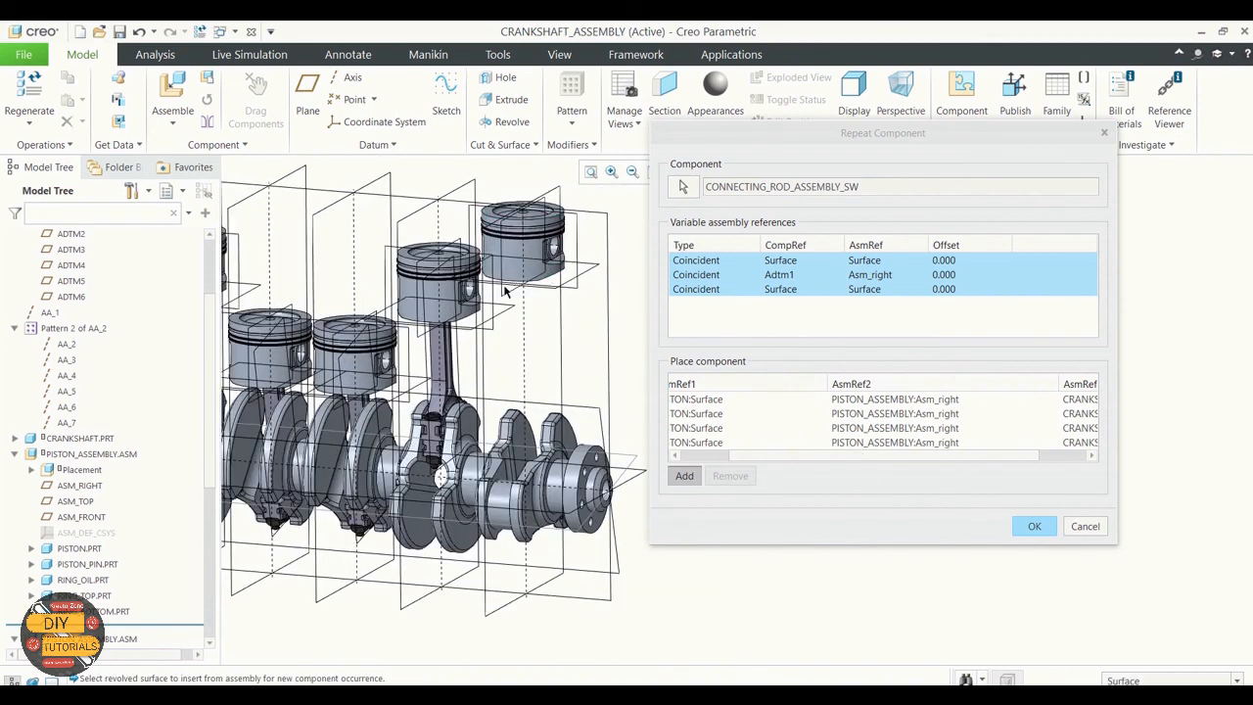
left_click(712, 459)
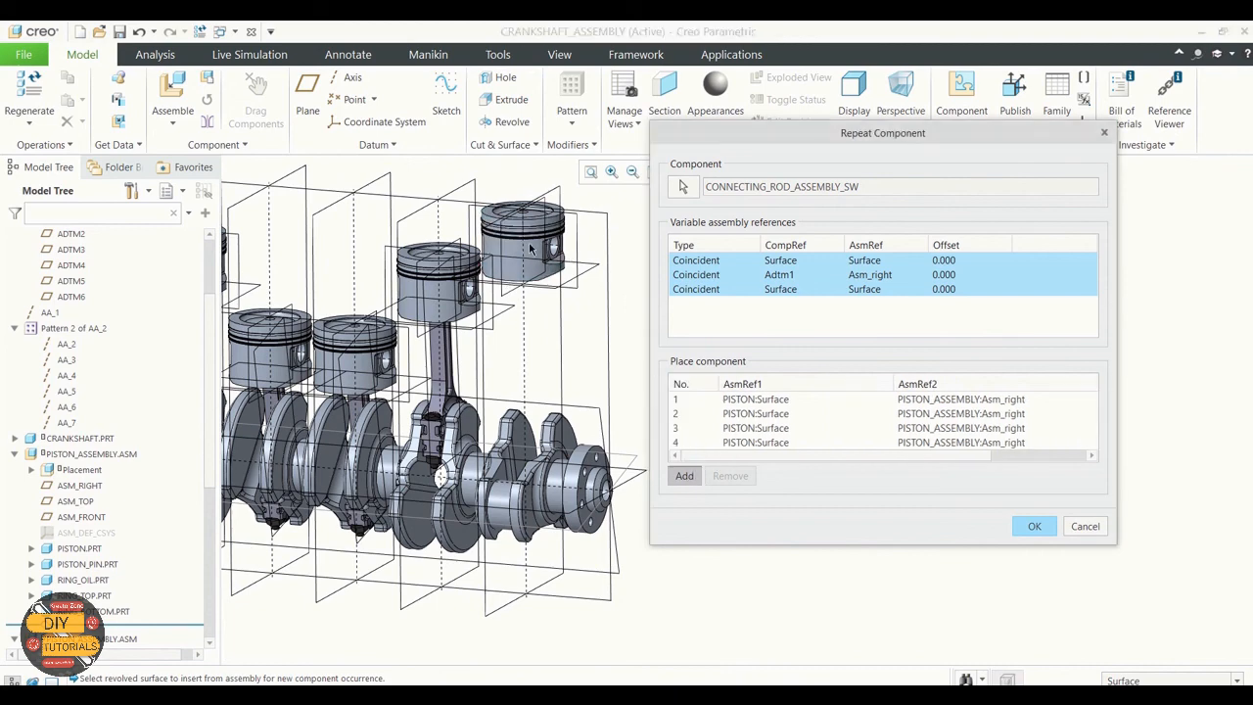
scroll(533, 257, "down", 4)
left_click(552, 277)
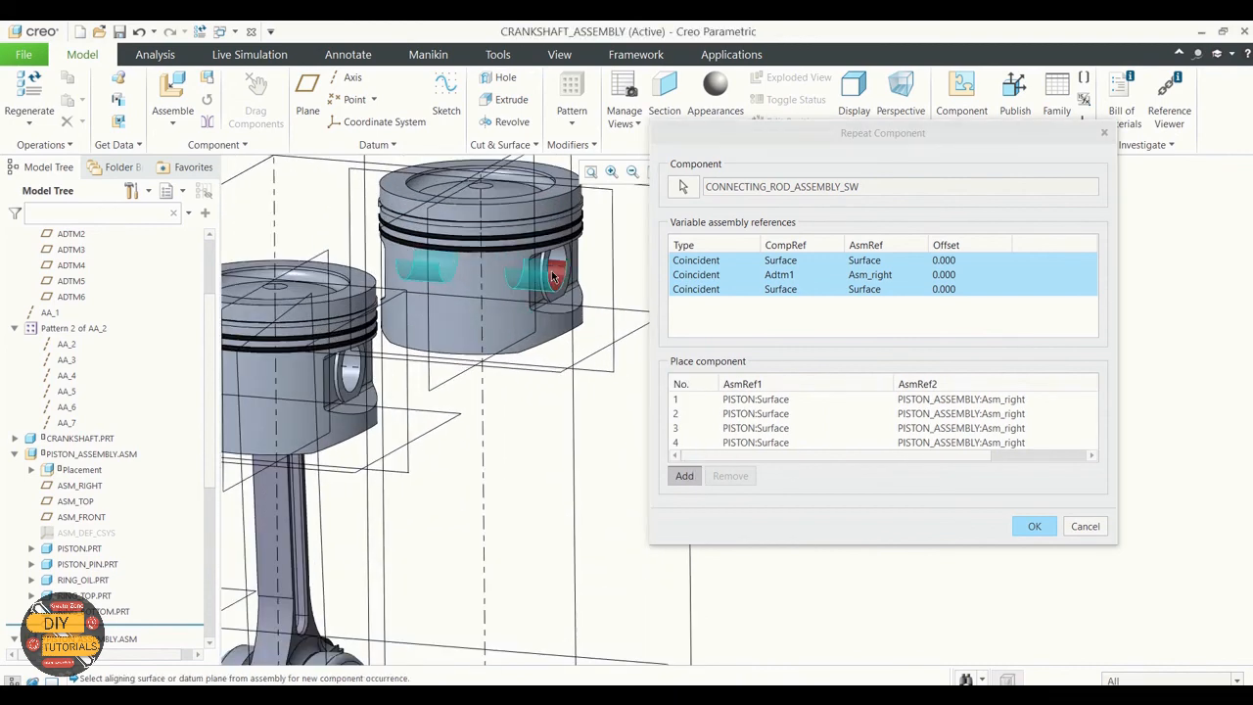
scroll(553, 277, "up", 3)
left_click(541, 211)
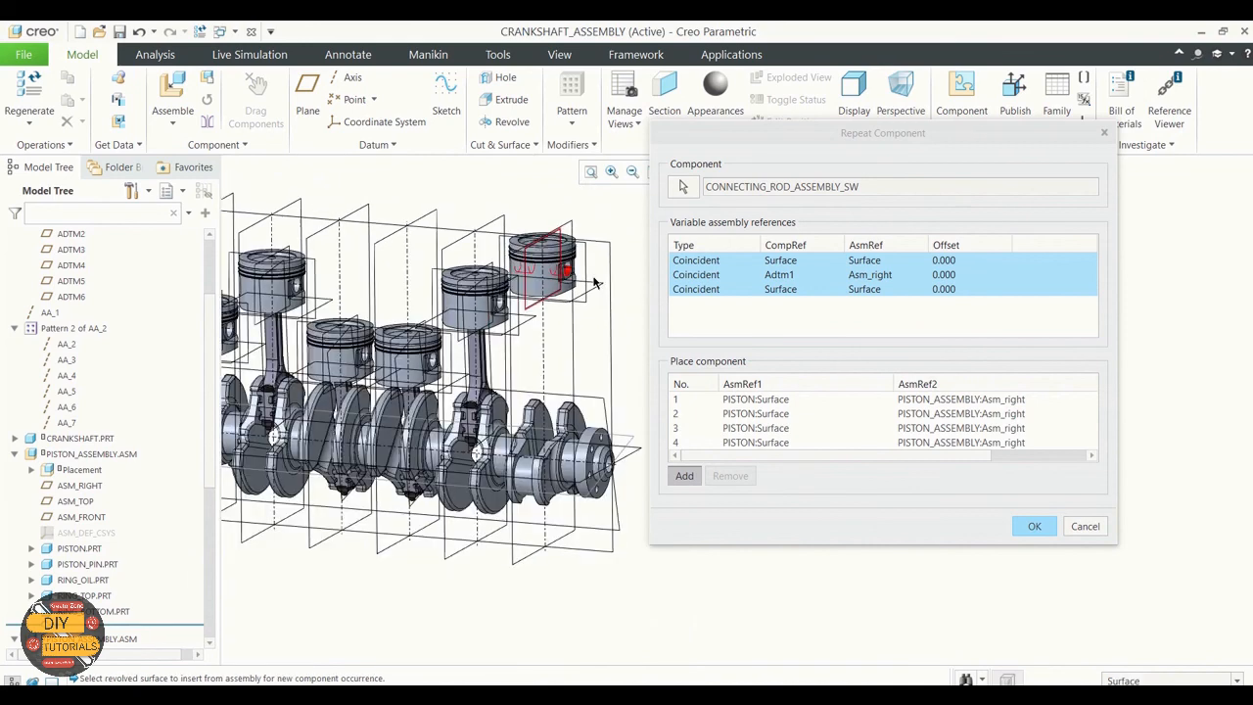
scroll(568, 259, "up", 2)
middle_click_drag(616, 345, 654, 345)
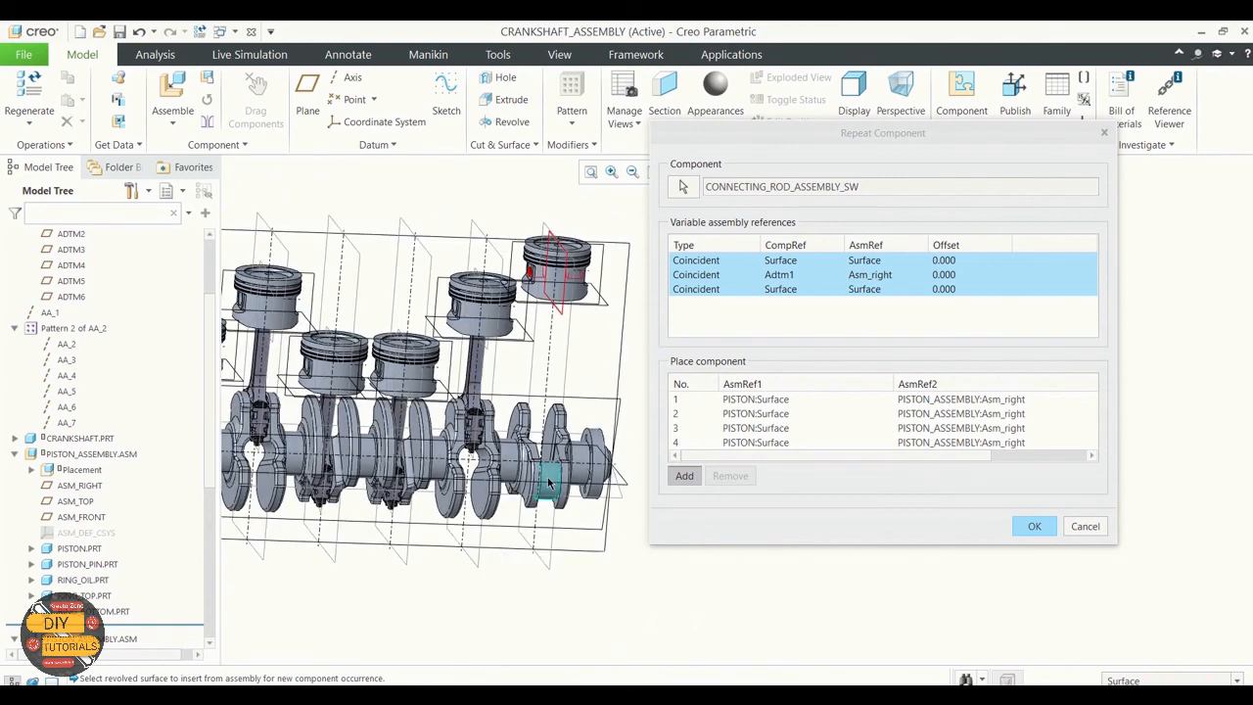
scroll(617, 298, "down", 3)
middle_click_drag(616, 298, 393, 495)
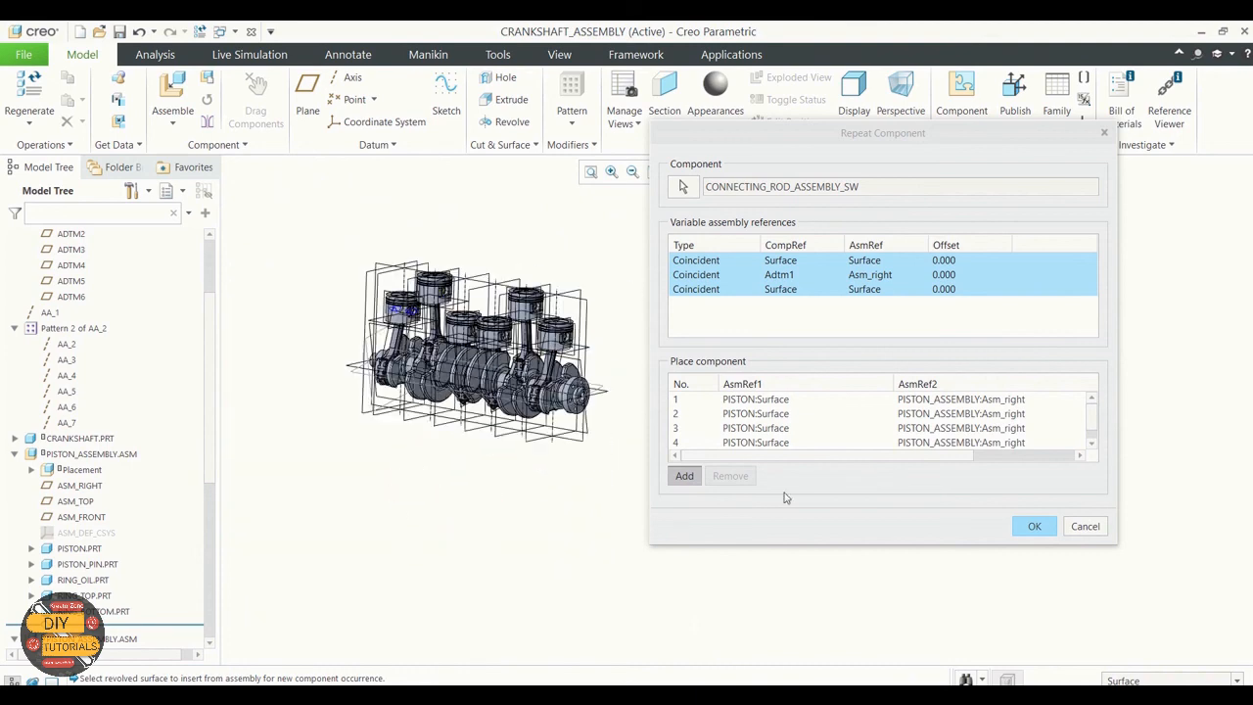
left_click(1033, 526)
Step: Hide the datum planes and axes of the crankshaft assembly
scroll(861, 369, "down", 1)
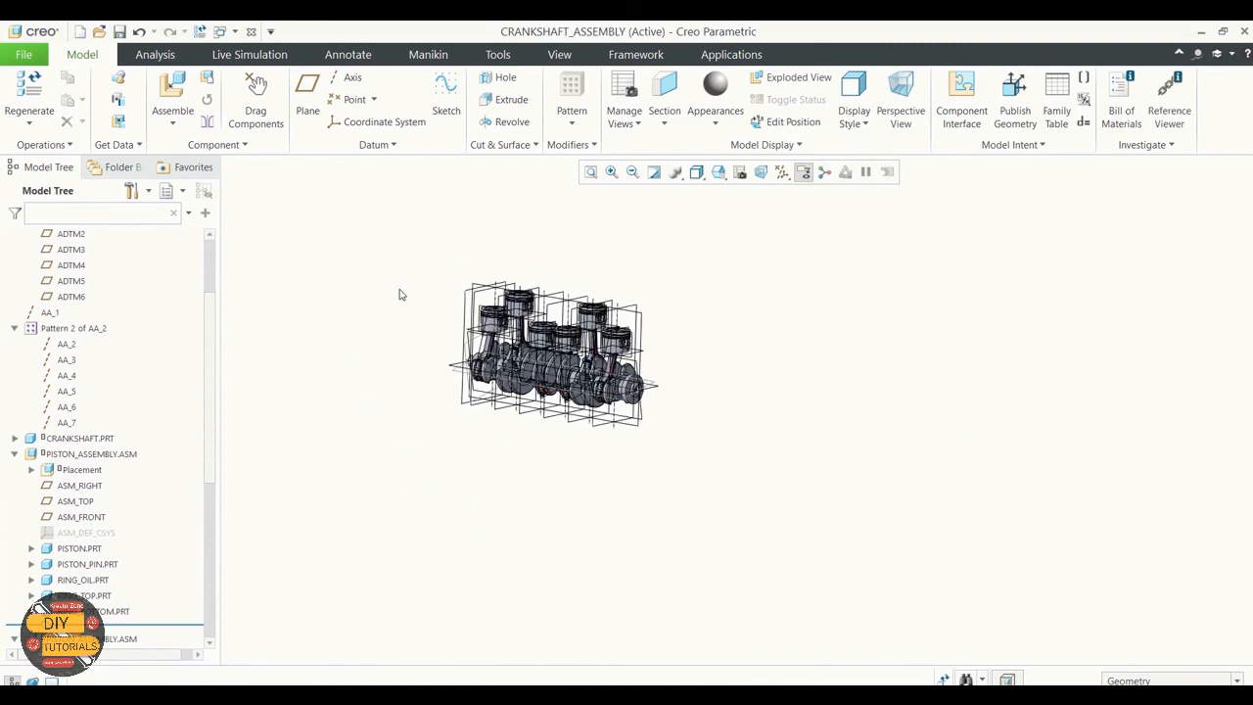
scroll(470, 298, "up", 5)
middle_click_drag(469, 299, 512, 305)
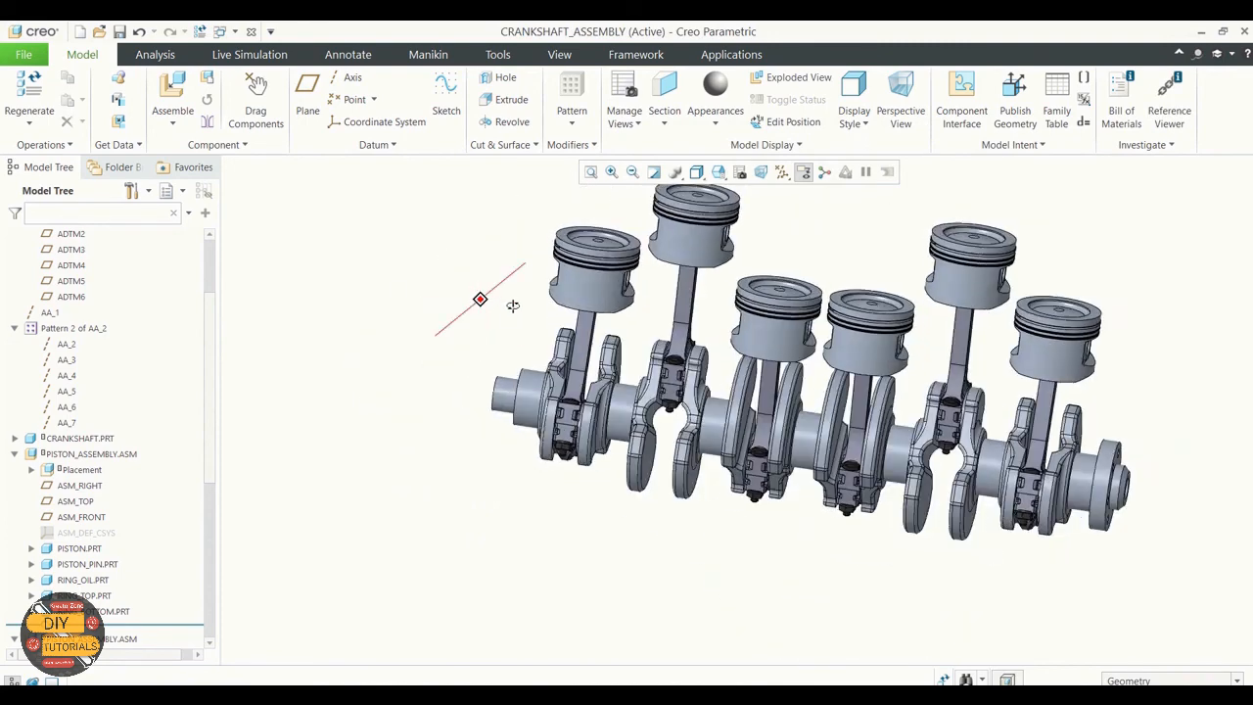
left_click(782, 172)
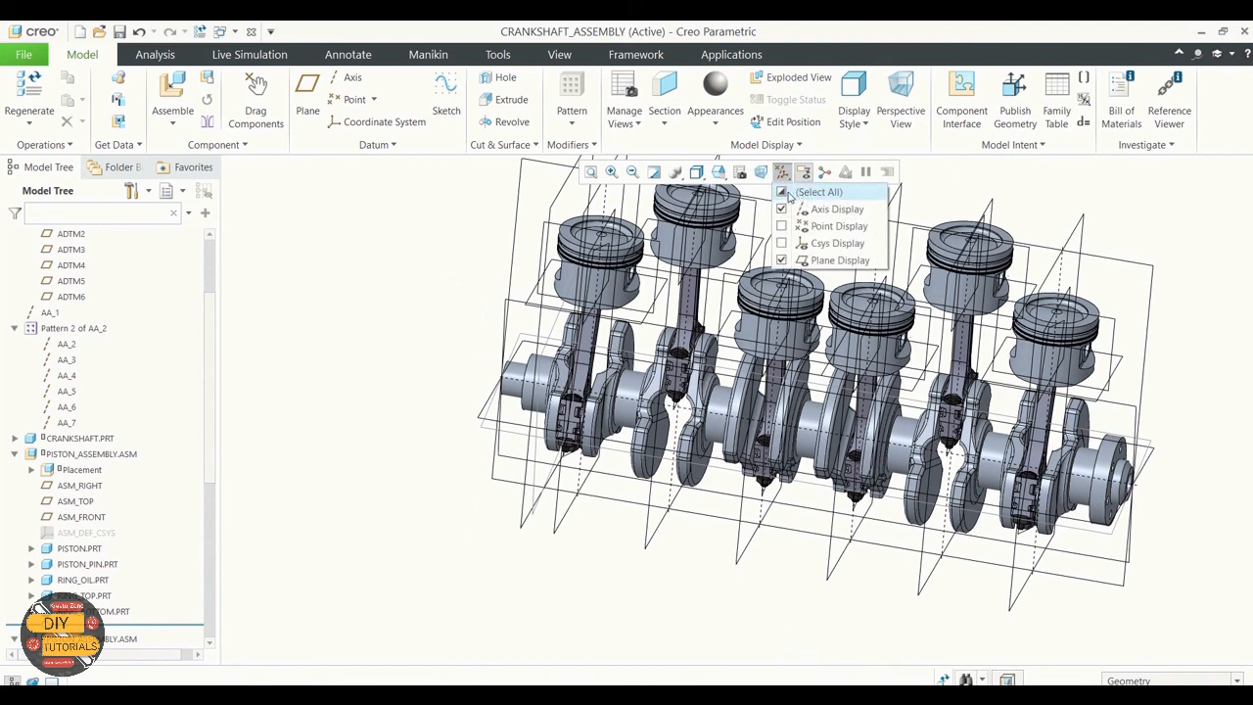
left_click(822, 259)
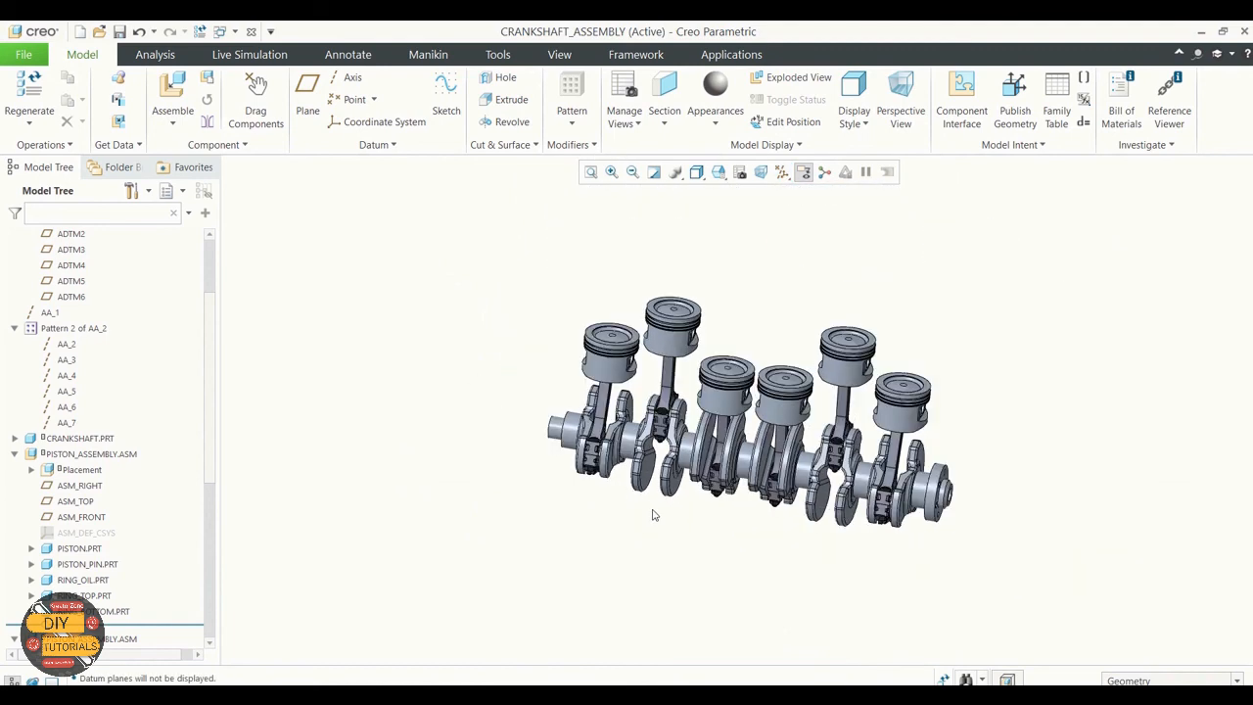
Step: Regenerate the assembly and save it as CRANKSHAFT_ASSEMBLY.ASM in the Exercise 3 folder
mouse_move(653, 514)
middle_mouse_down()
mouse_move(668, 500)
mouse_move(634, 486)
middle_mouse_up()
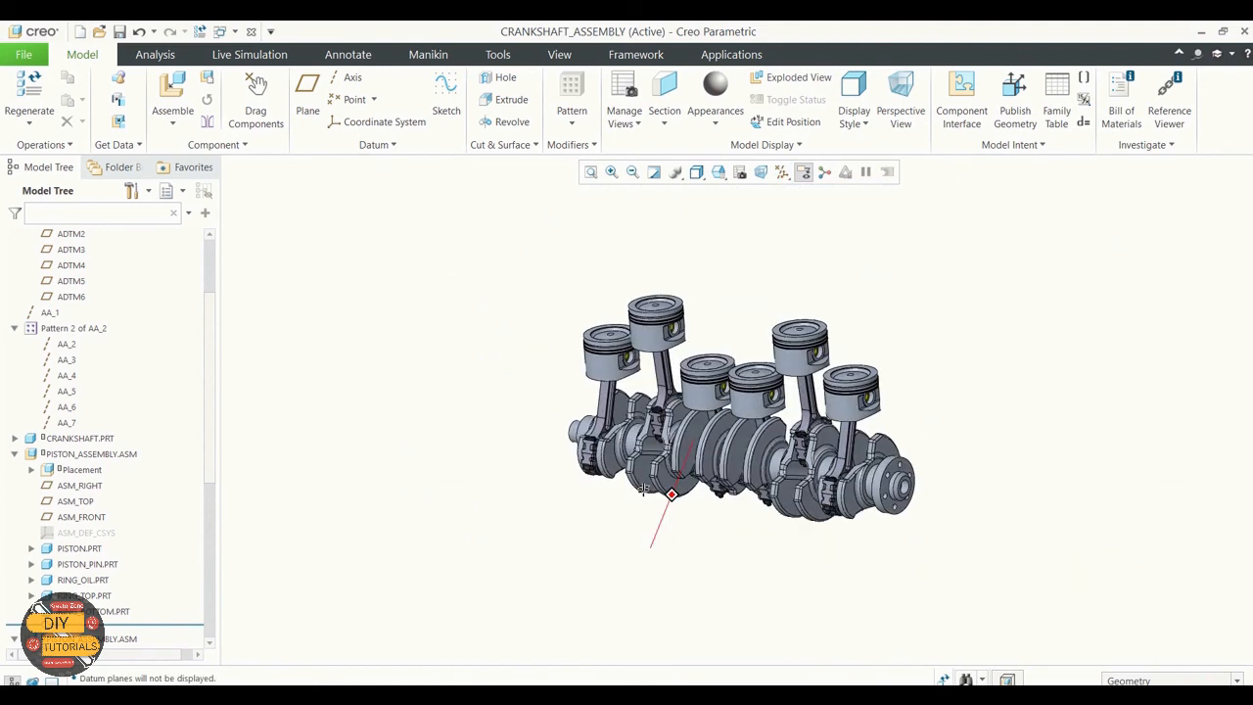
scroll(583, 417, "up", 2)
scroll(601, 420, "up", 1)
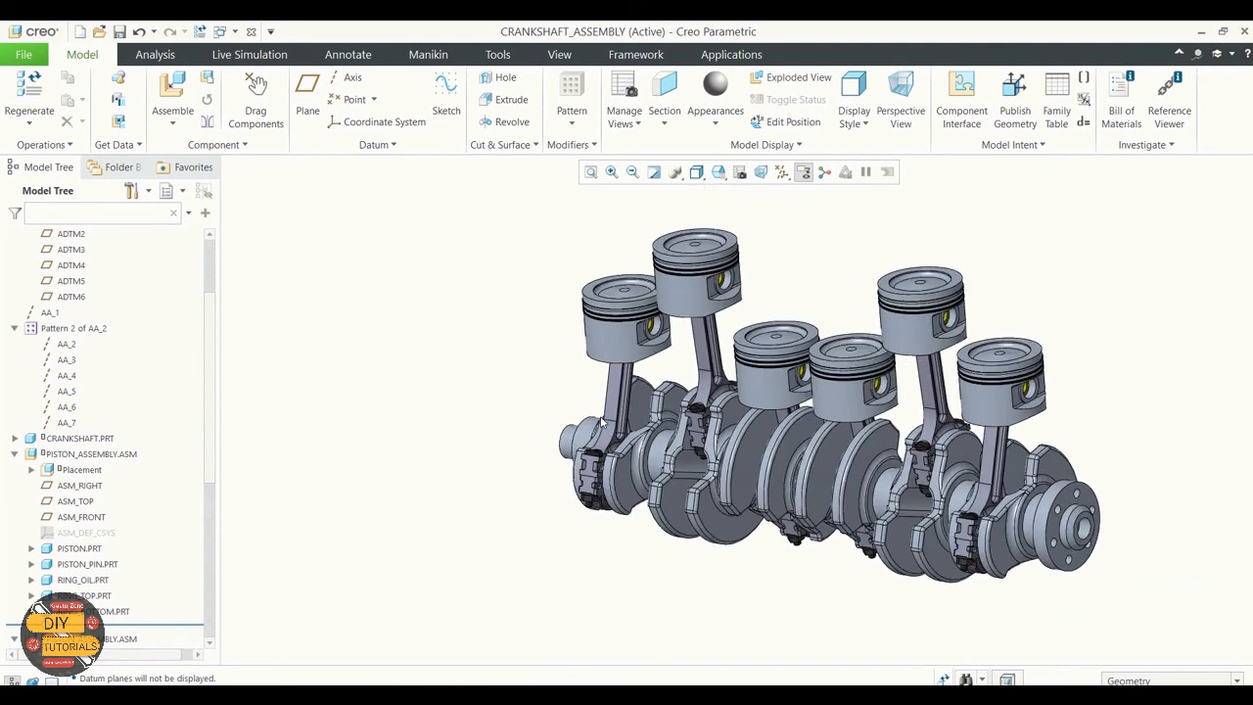
left_click(200, 34)
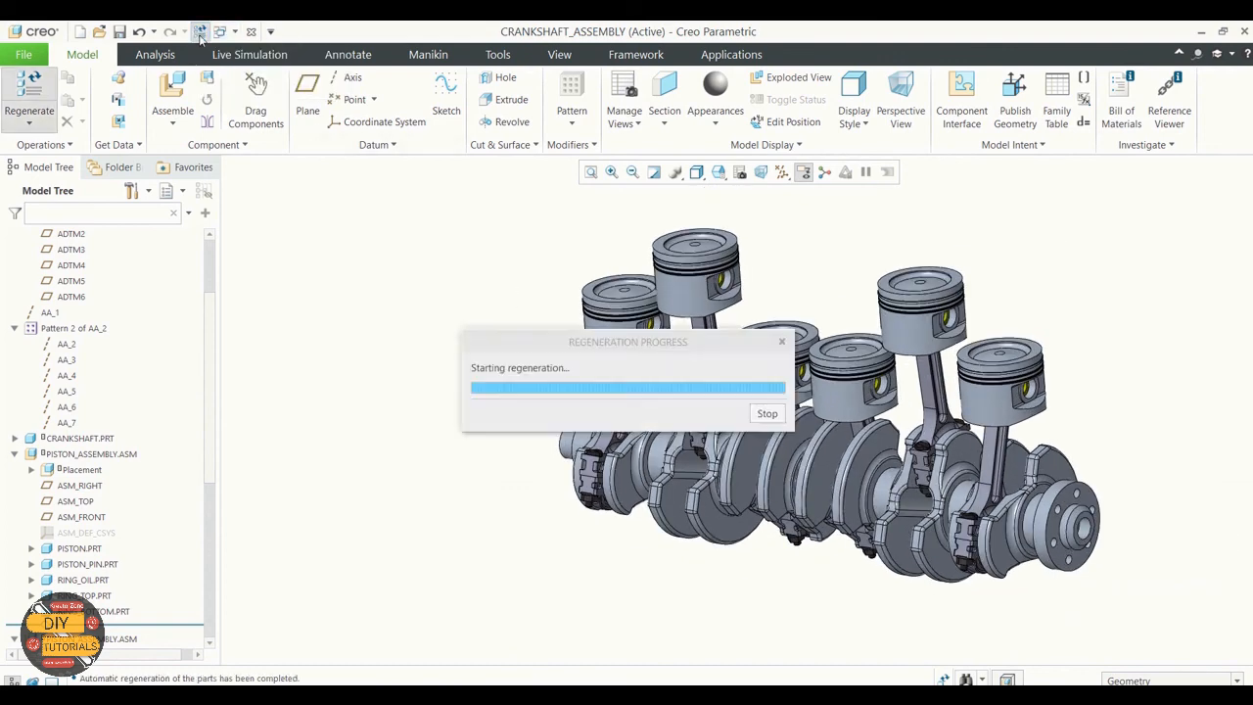
left_click(121, 33)
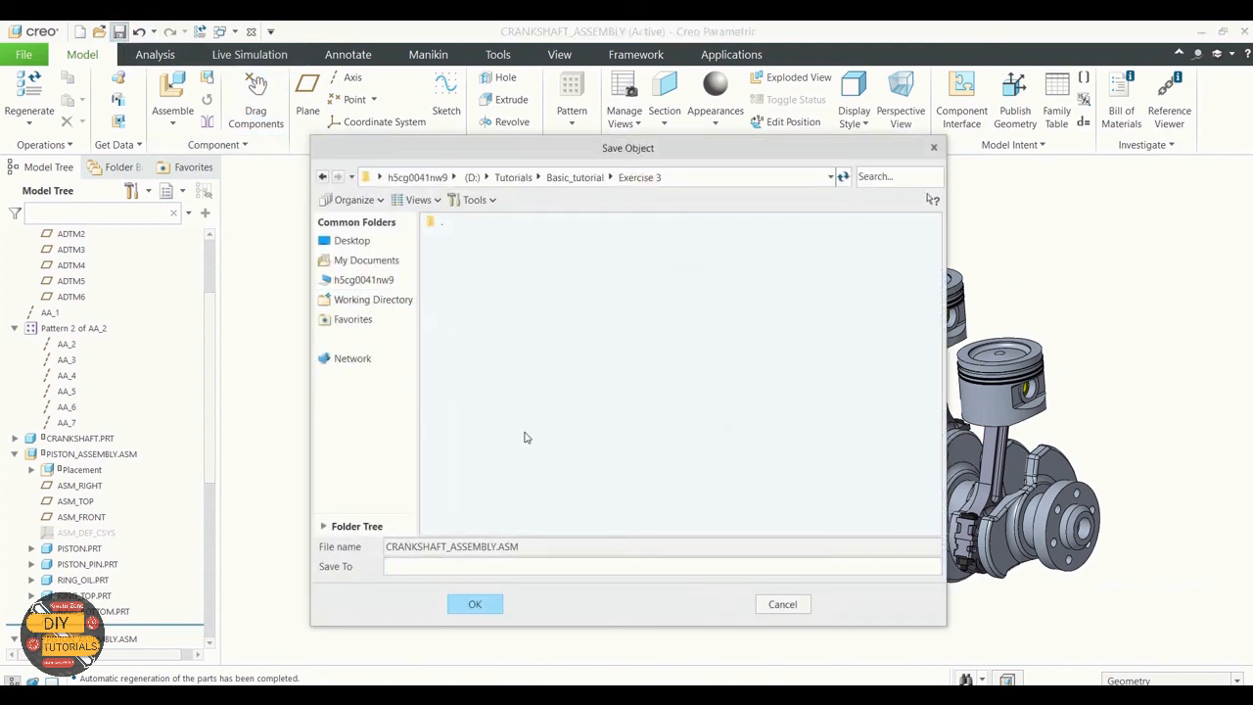
left_click(488, 605)
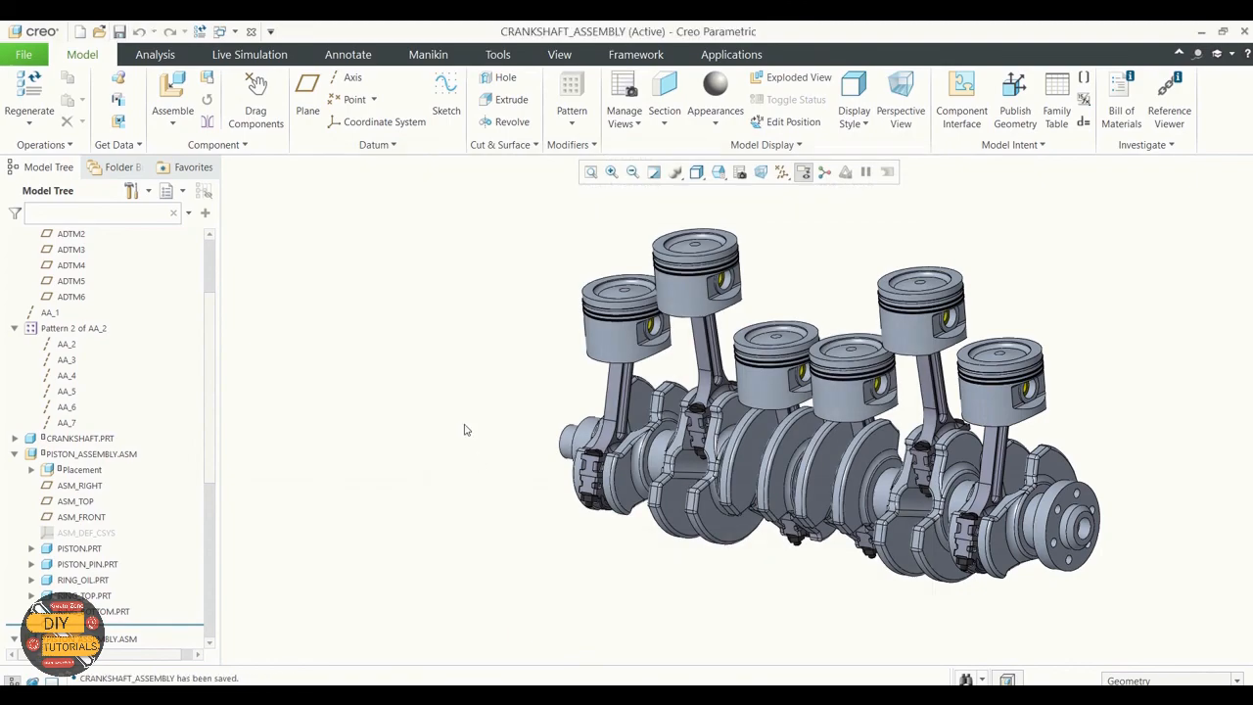